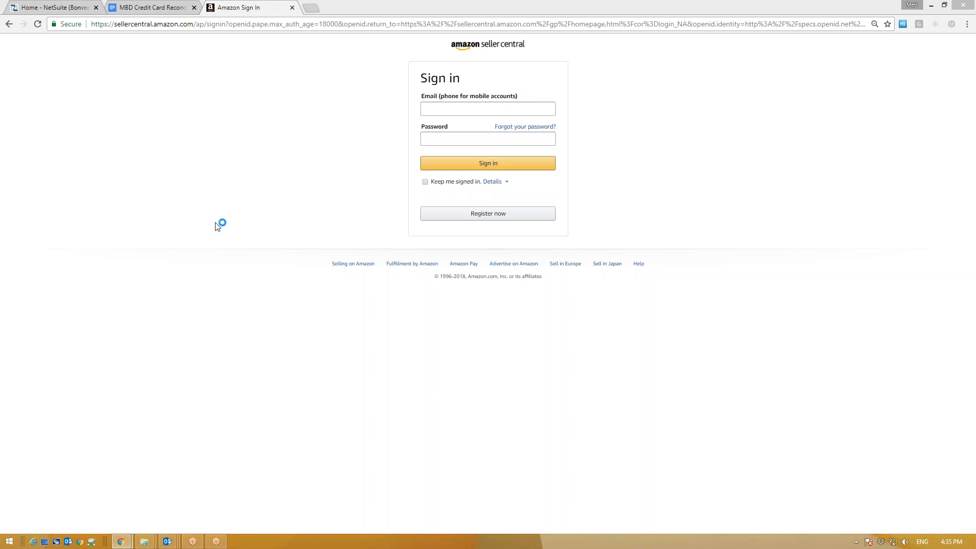
Step: Sign in to Amazon Seller Central using the saved account e-mail and the account password
left_click(150, 6)
left_click(38, 7)
left_click(241, 4)
left_click(471, 111)
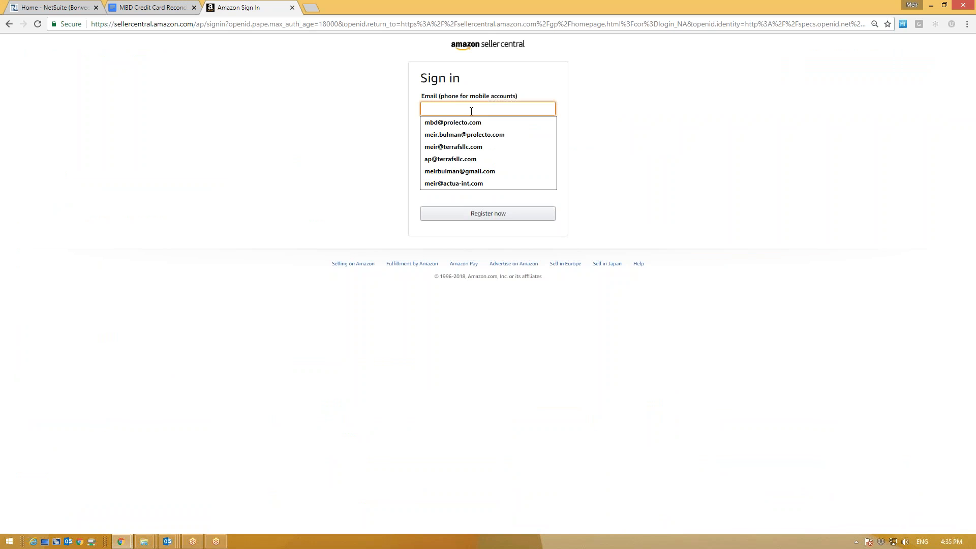
left_click(485, 135)
left_click(478, 142)
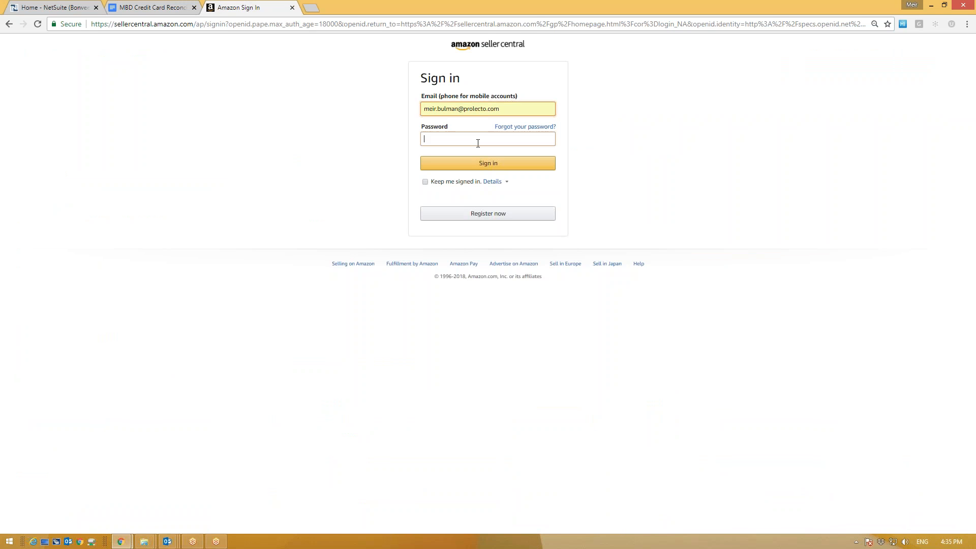
type("•")
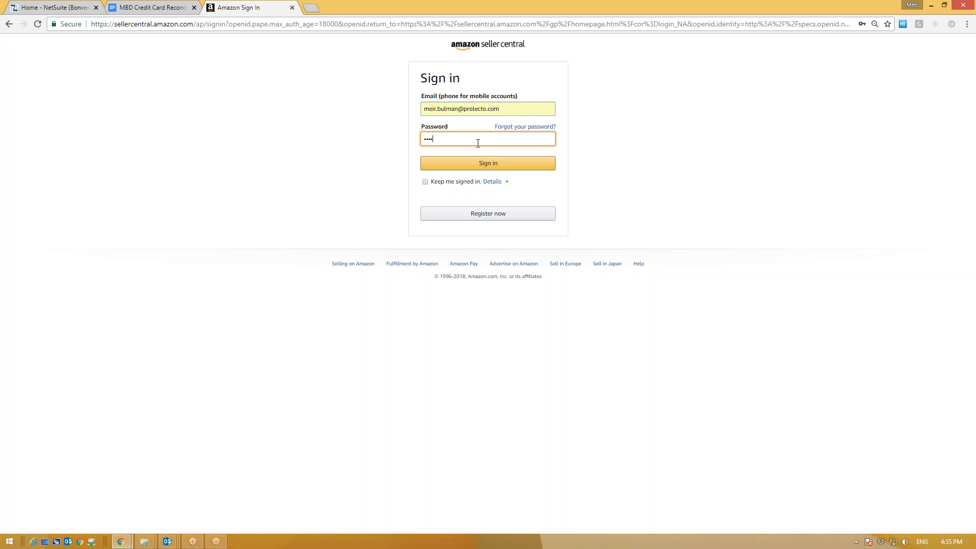
key("Return")
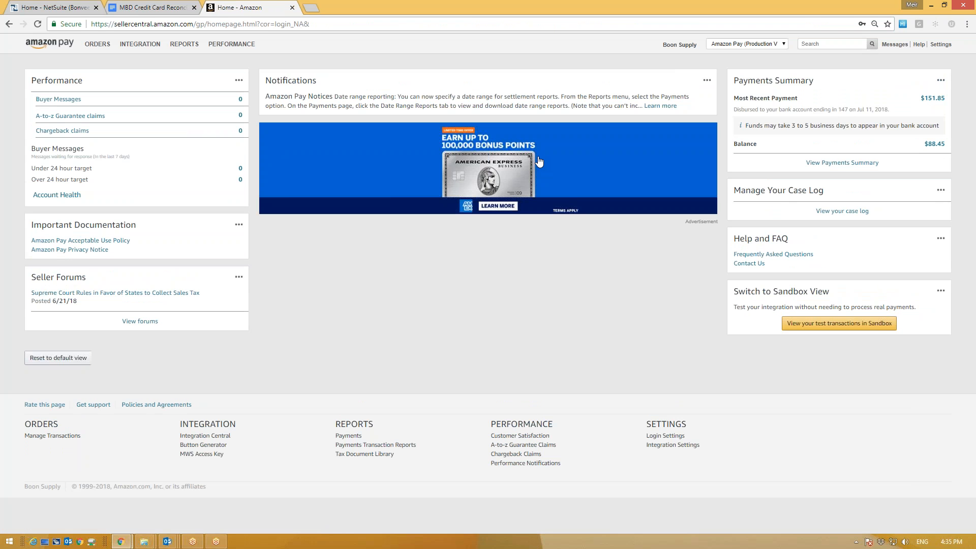
Step: Highlight the Payments Summary figures on the Amazon Pay dashboard
left_click(747, 263)
left_click(721, 318)
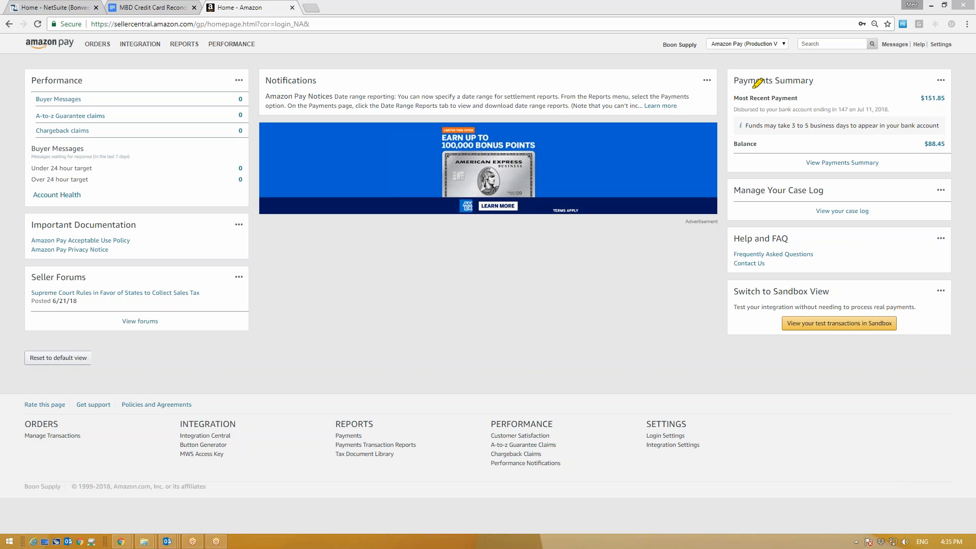
mouse_move(813, 77)
left_mouse_down()
mouse_move(906, 175)
mouse_move(809, 87)
left_mouse_up()
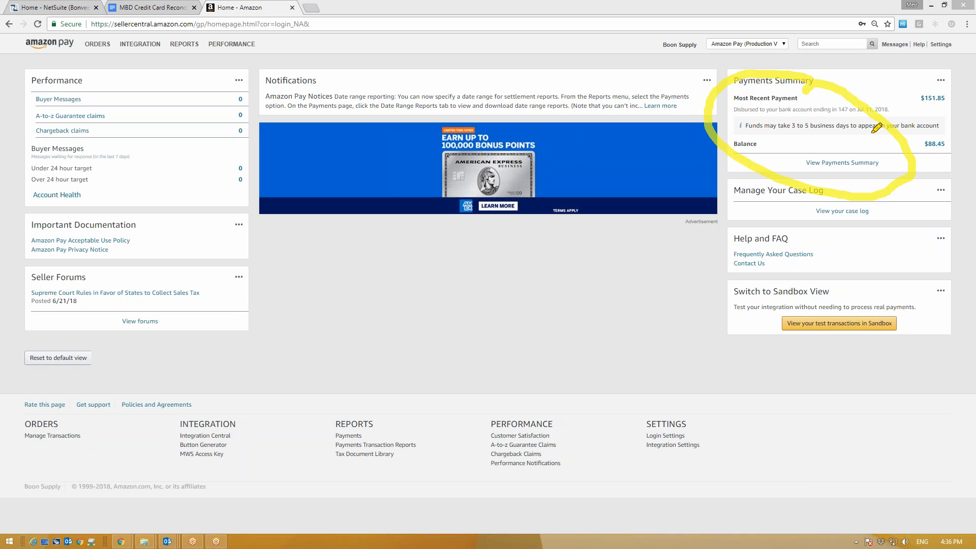
left_click_drag(794, 164, 875, 159)
key("Escape")
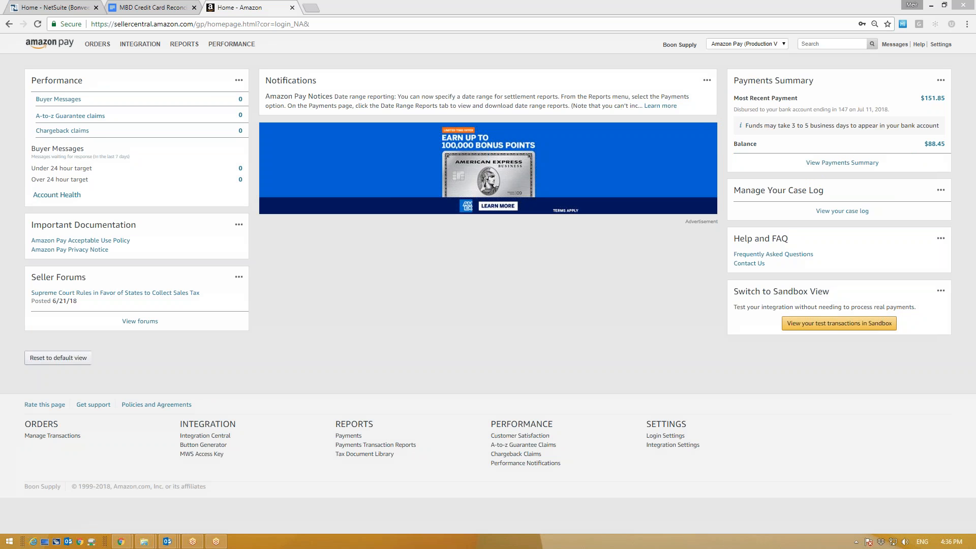
Step: Open the payments statement details and point out the Date Range Reports
left_click(842, 163)
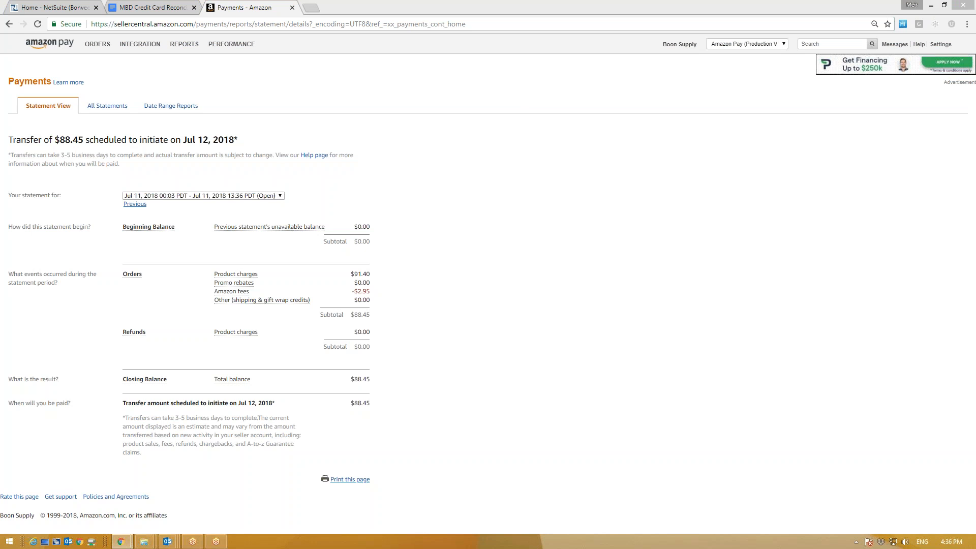
mouse_move(205, 99)
left_mouse_down()
mouse_move(147, 103)
mouse_move(208, 103)
left_mouse_up()
key("Escape")
Step: Open Date Range Reports and start a Generate Report request, then cancel it
left_click(189, 107)
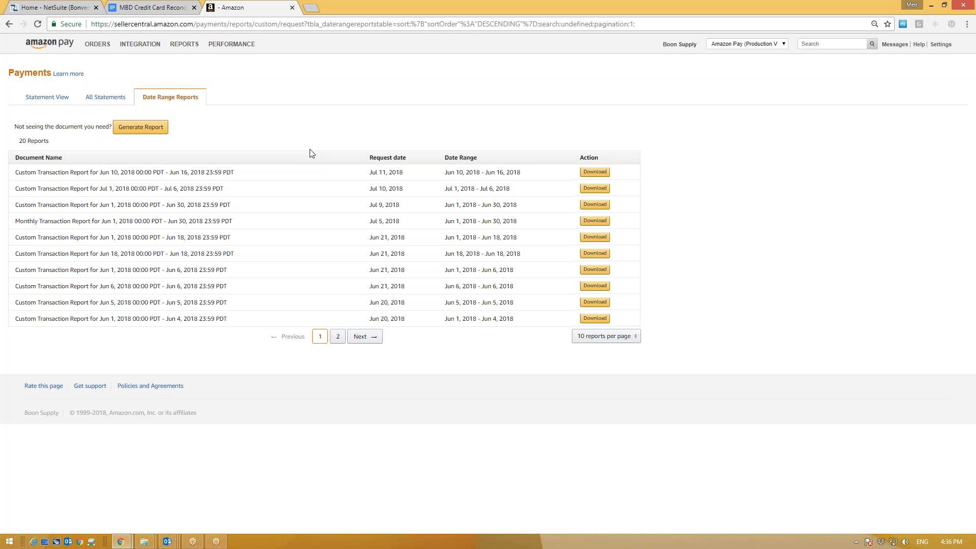
left_click(143, 130)
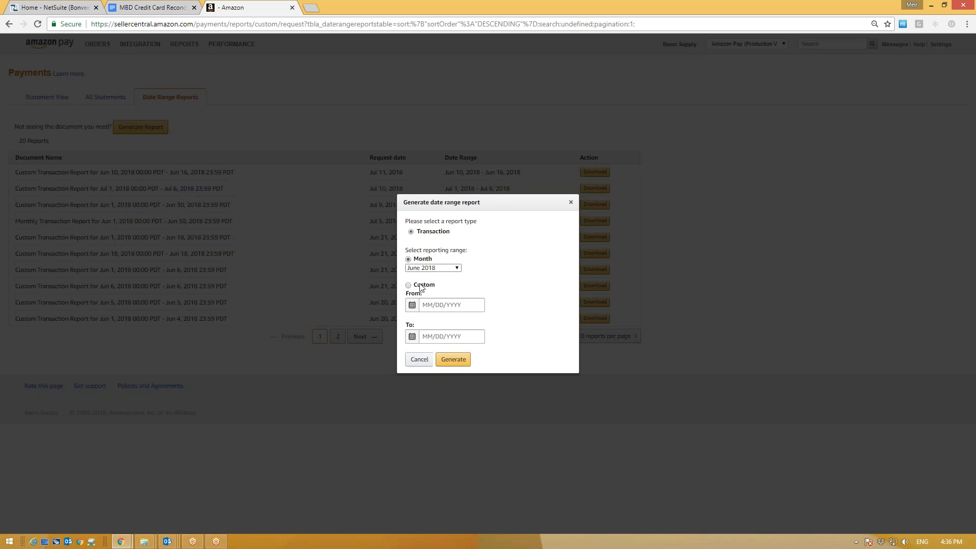
left_click(441, 303)
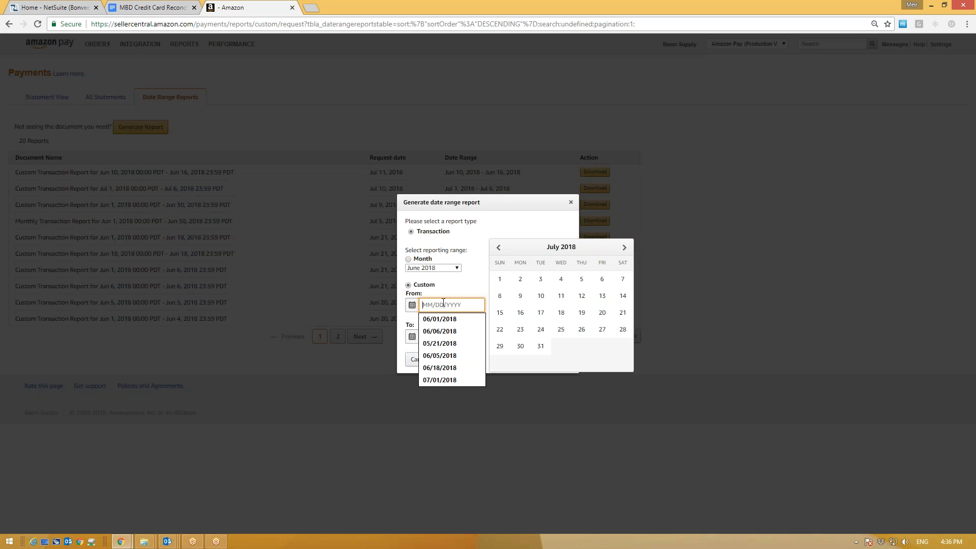
key("Escape")
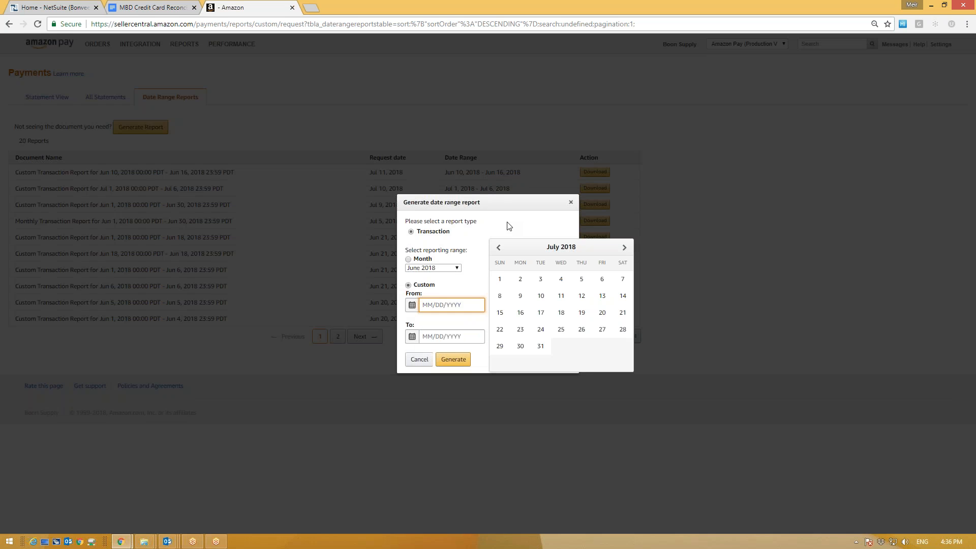
key("Escape")
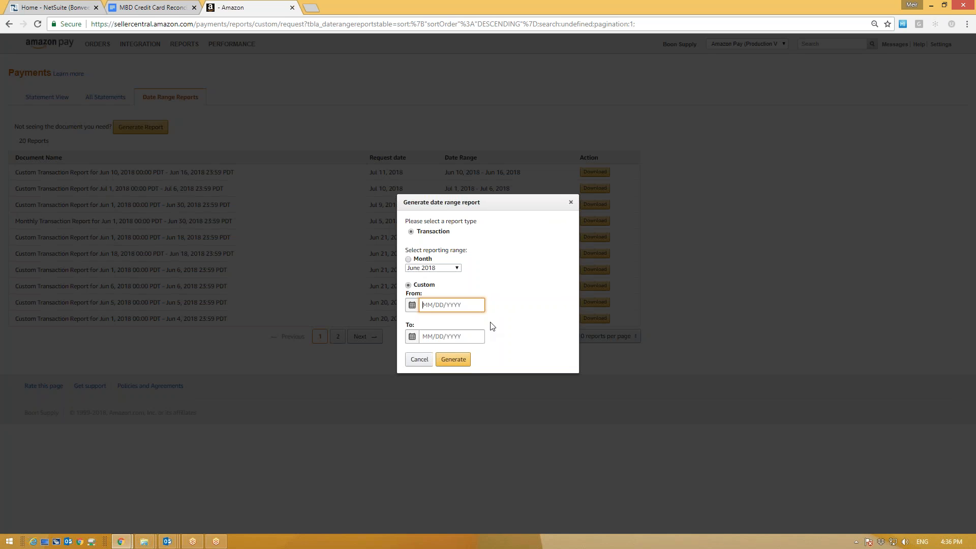
left_click(454, 305)
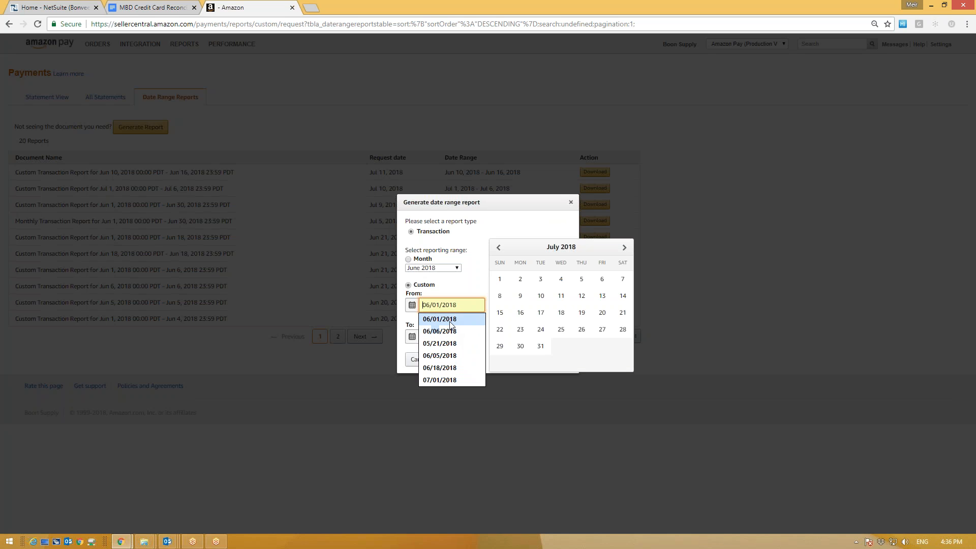
key("Escape")
key("Escape")
left_click(361, 239)
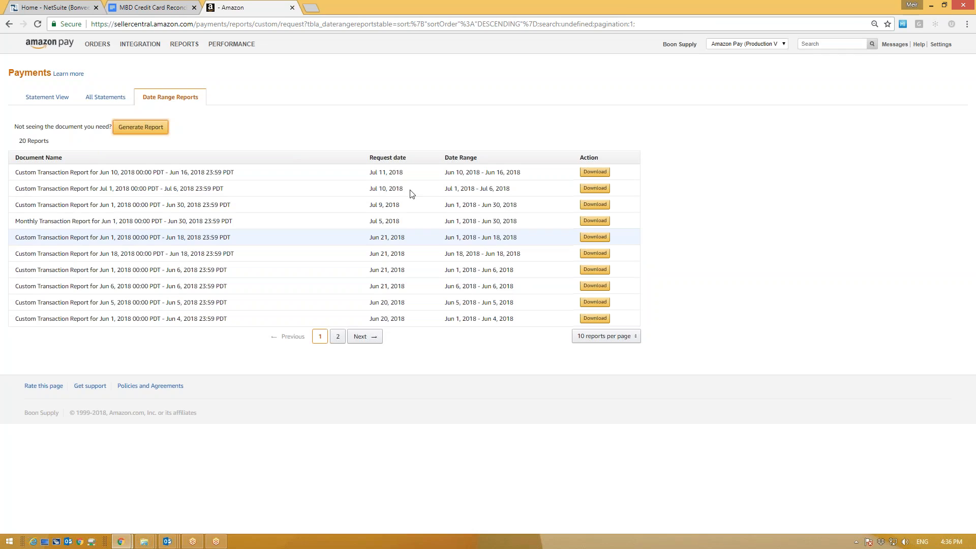
Step: Generate a custom report with From 06/01/2018 and To 06/20/2018
left_click(130, 128)
left_click(450, 305)
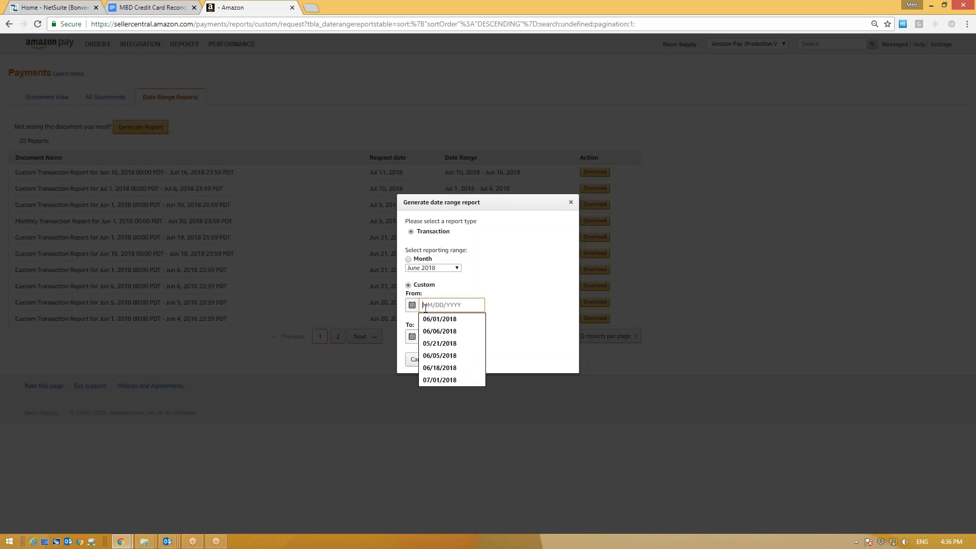
left_click(451, 324)
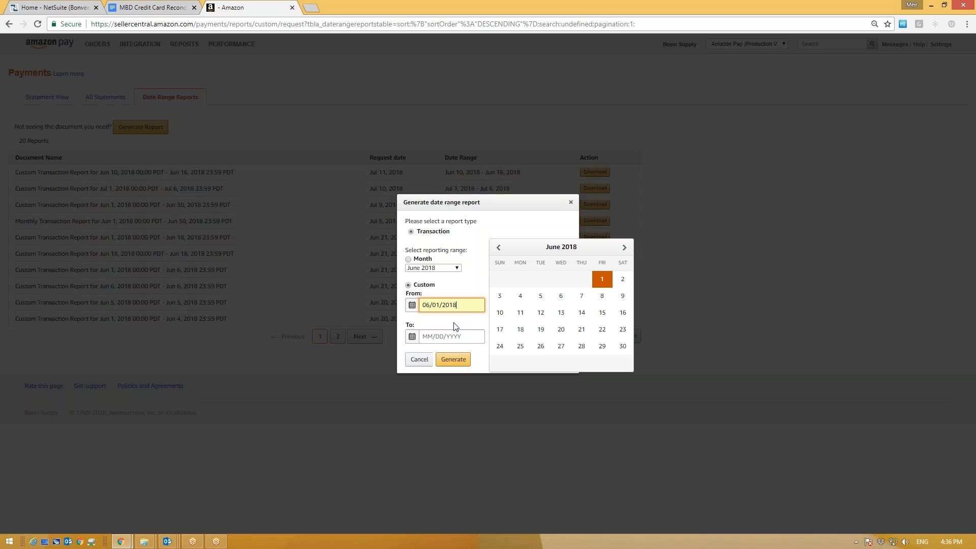
left_click(448, 336)
left_click(465, 305)
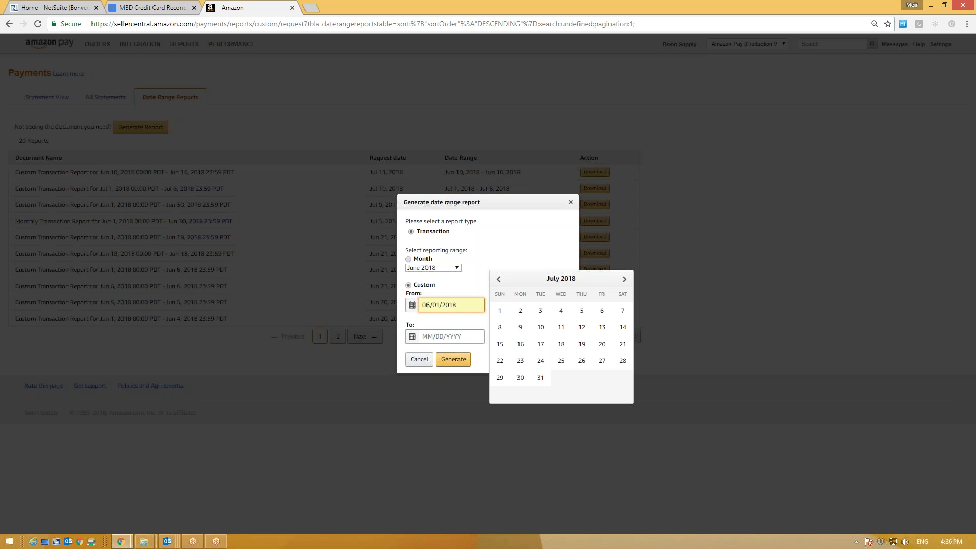
left_click(449, 338)
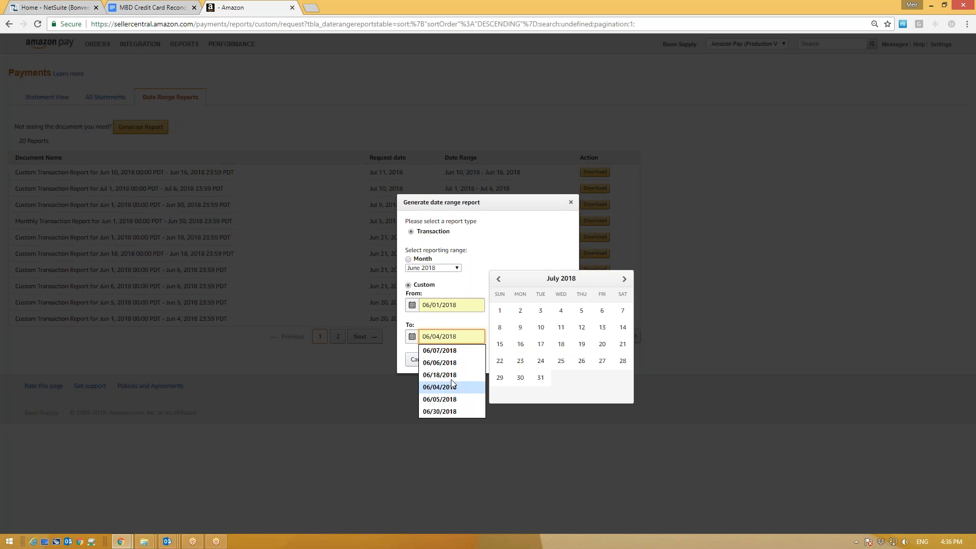
left_click(602, 344)
left_click(438, 336)
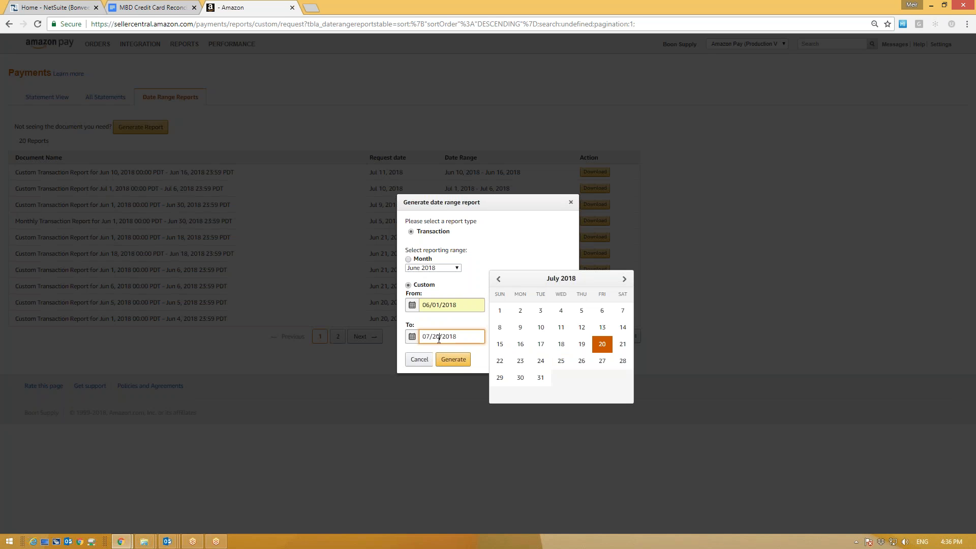
left_click(499, 280)
left_click(559, 360)
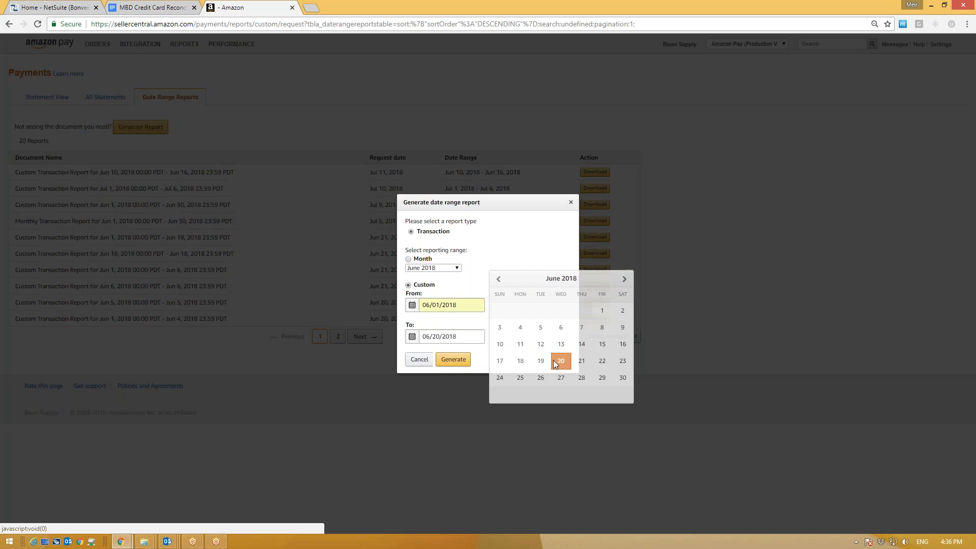
left_click(457, 359)
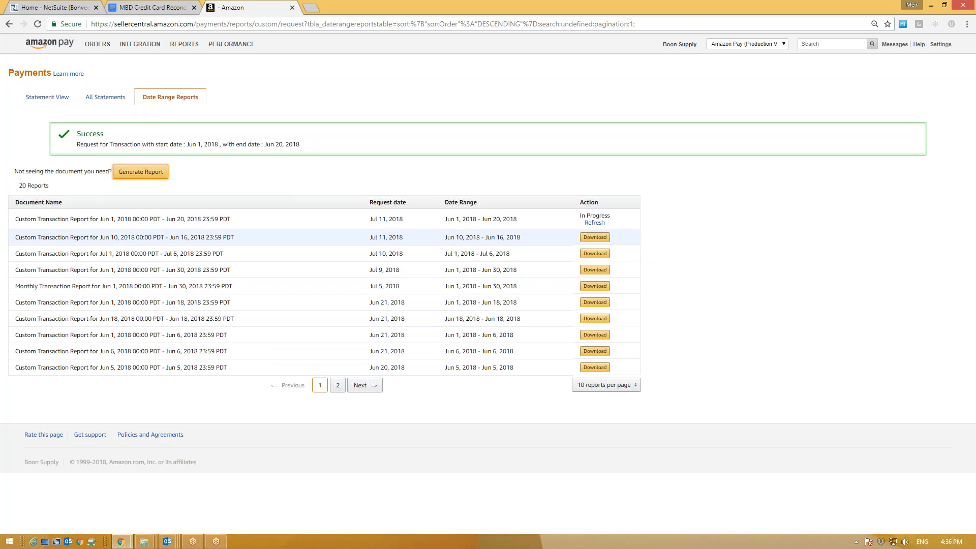
Step: Refresh and download 2018Jun1-2018Jun20CustomTransaction.csv, then switch back to NetSuite
left_click(595, 222)
double_click(595, 217)
left_click(597, 218)
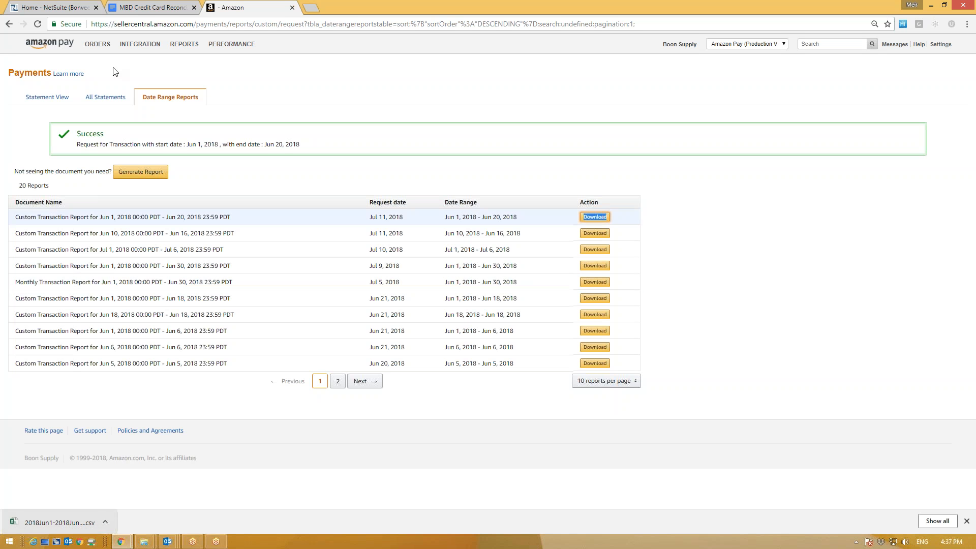
left_click(54, 7)
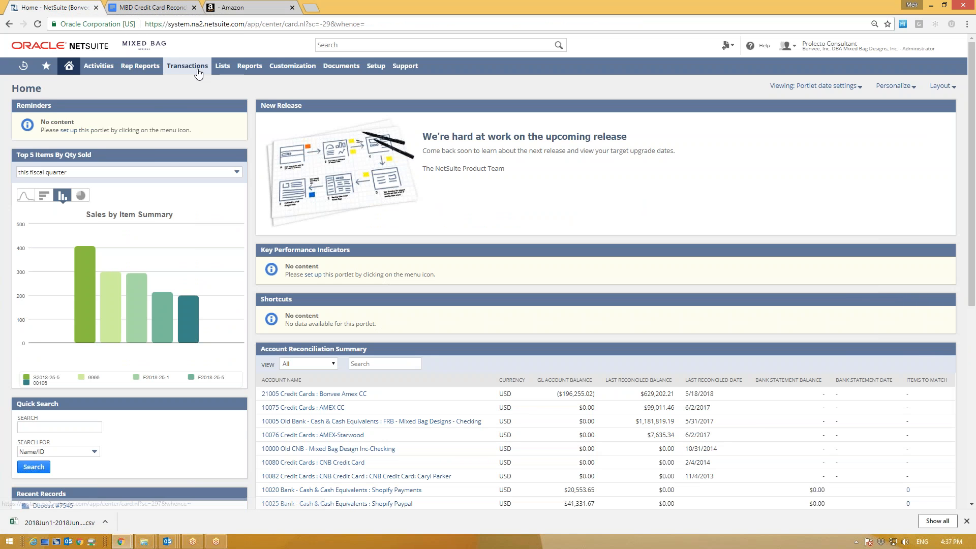
Step: Upload the Jun 1–Jun 20 transaction CSV to the Prolecto File Conversion Tool
mouse_move(198, 72)
mouse_move(189, 99)
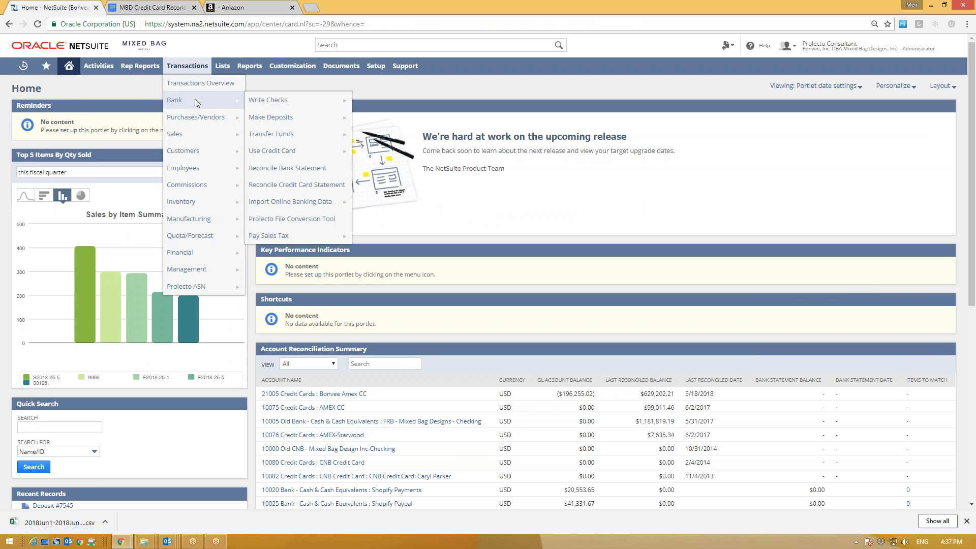
left_click(330, 221)
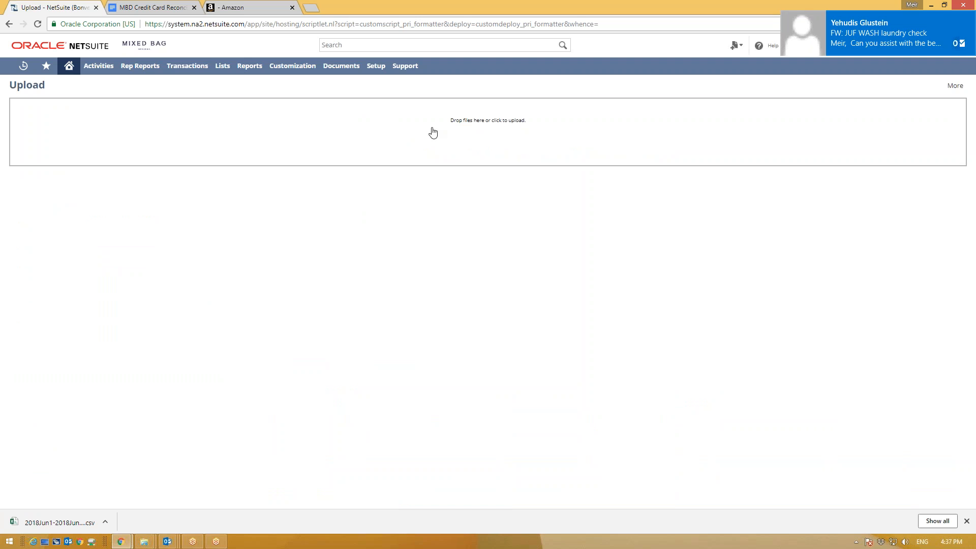
left_click(406, 134)
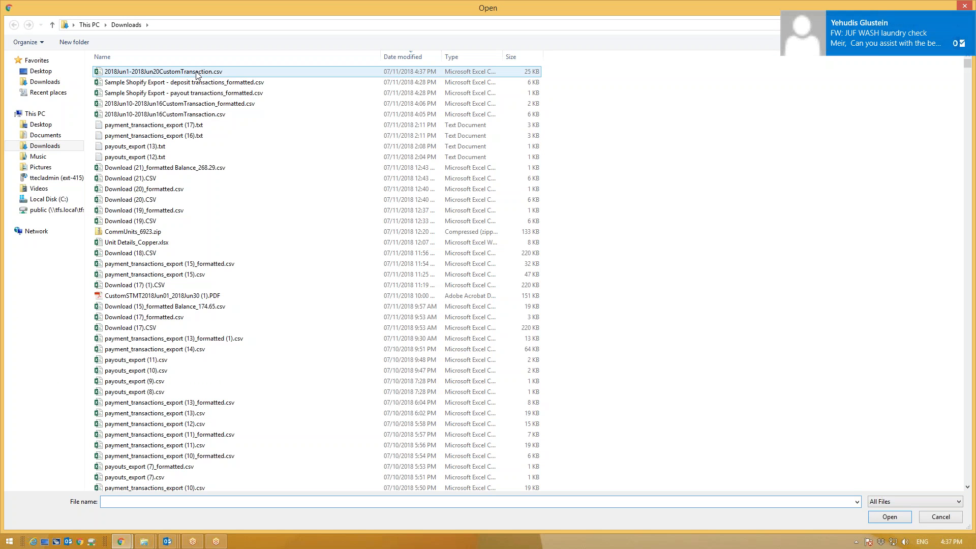
double_click(197, 72)
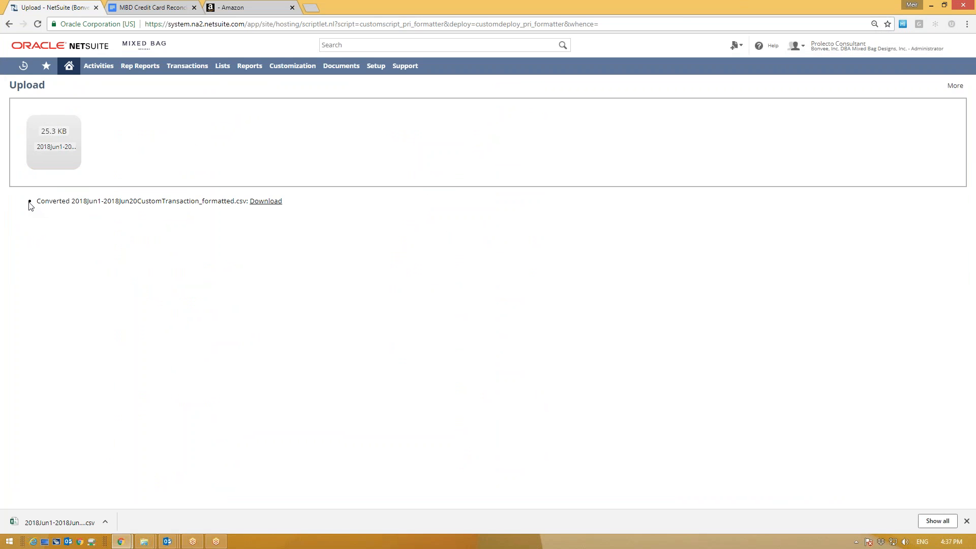
Step: Download 2018Jun1-2018Jun20CustomTransaction_formatted.csv and open it in Excel
left_click_drag(52, 201, 254, 202)
left_click(261, 203)
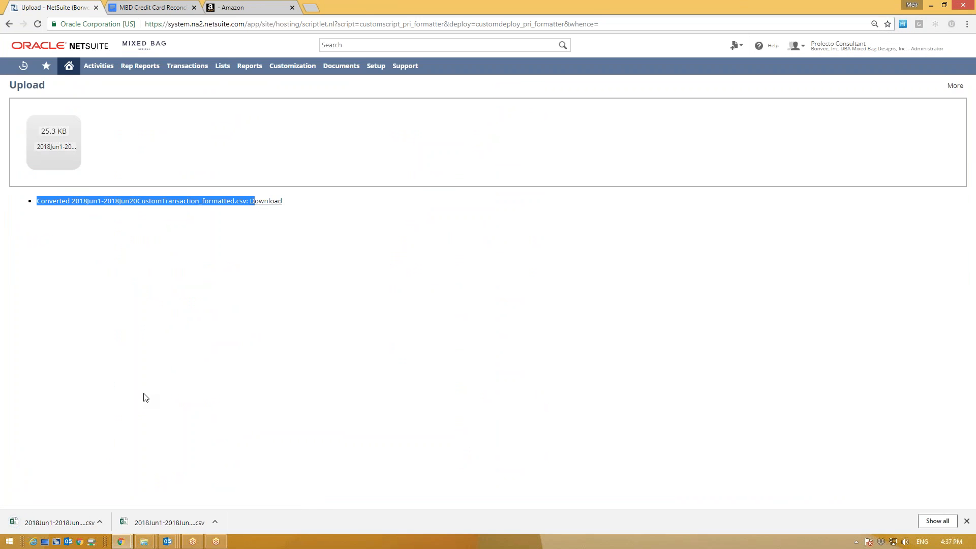
left_click(69, 513)
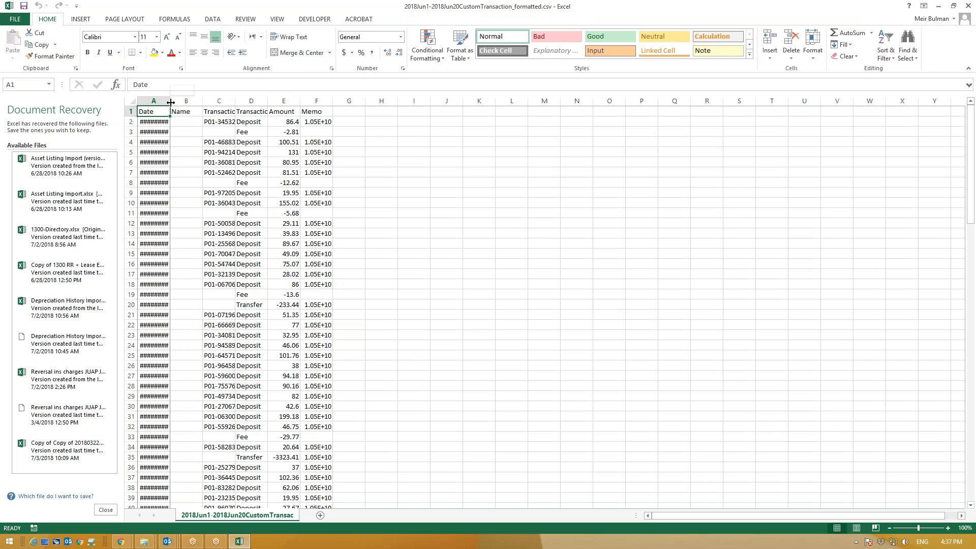
Step: Autofit all column widths so the full dates show
double_click(170, 101)
left_click(132, 101)
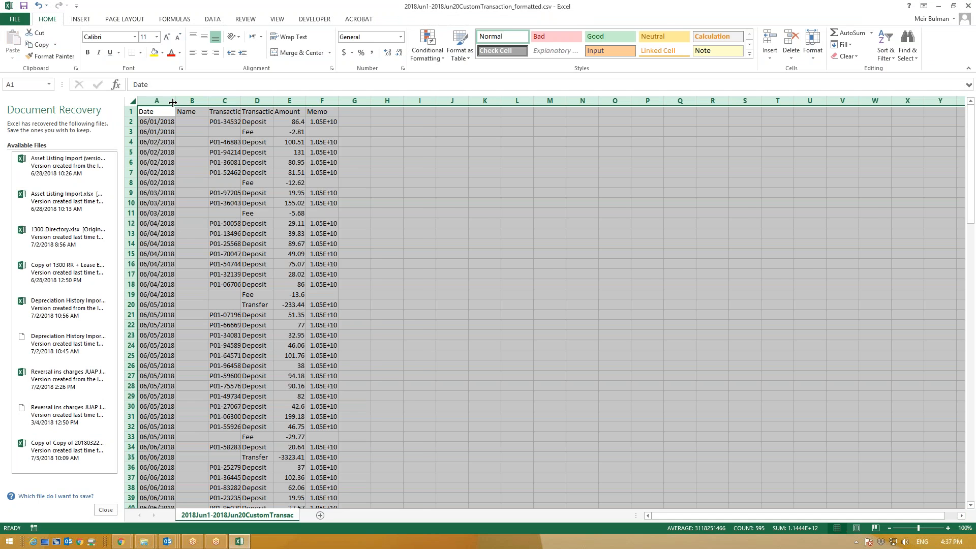
double_click(176, 101)
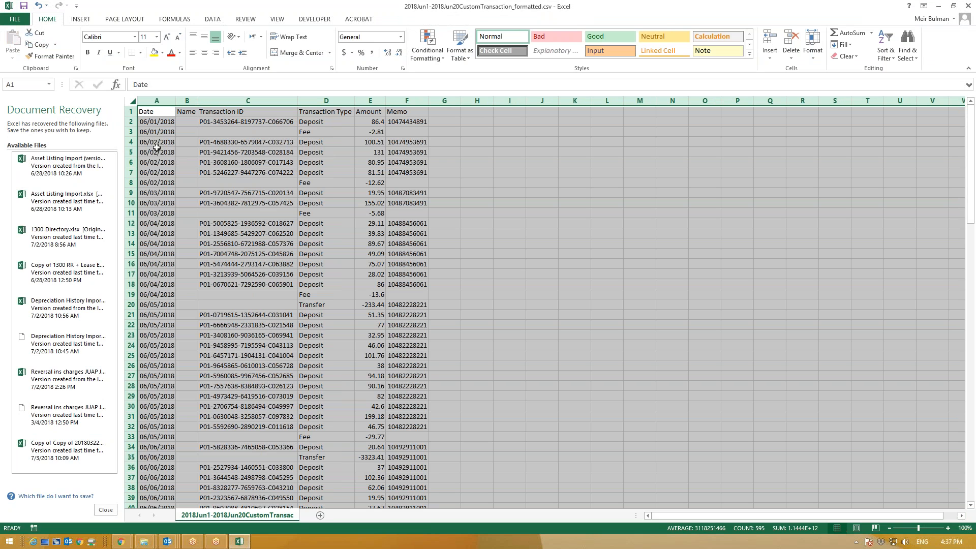
Step: Apply the custom number format mm/dd/yyyy to the Date column
left_click(158, 100)
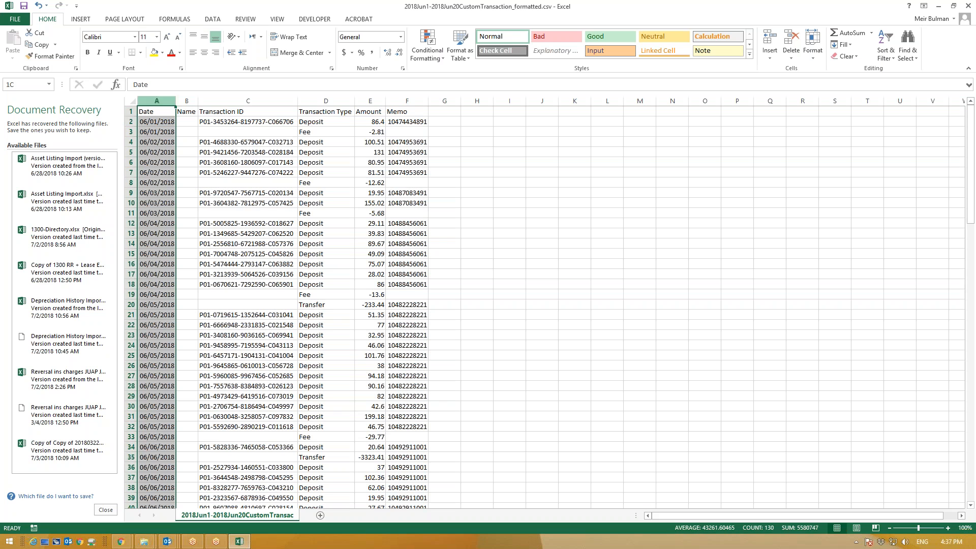
left_click(157, 160)
left_click(150, 101)
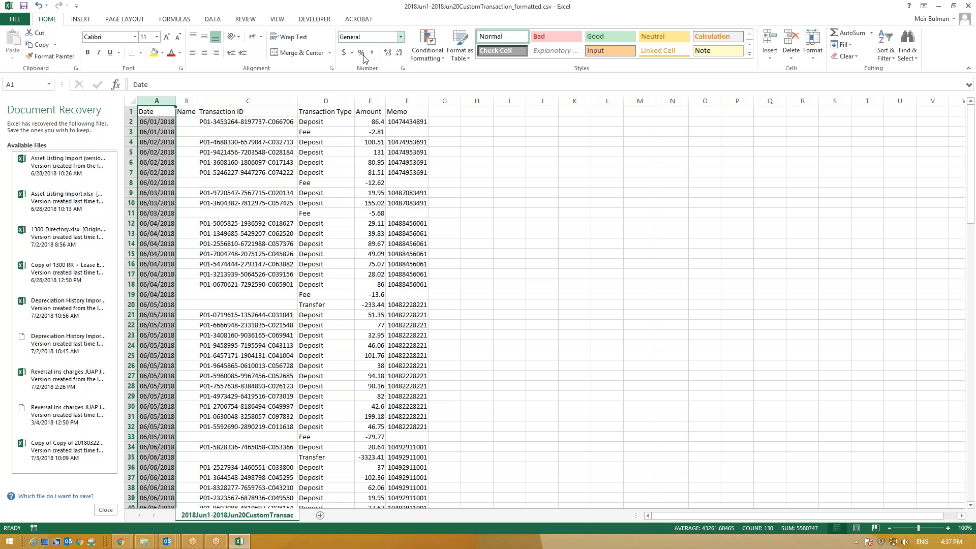
left_click(400, 37)
left_click(161, 104)
left_click(400, 37)
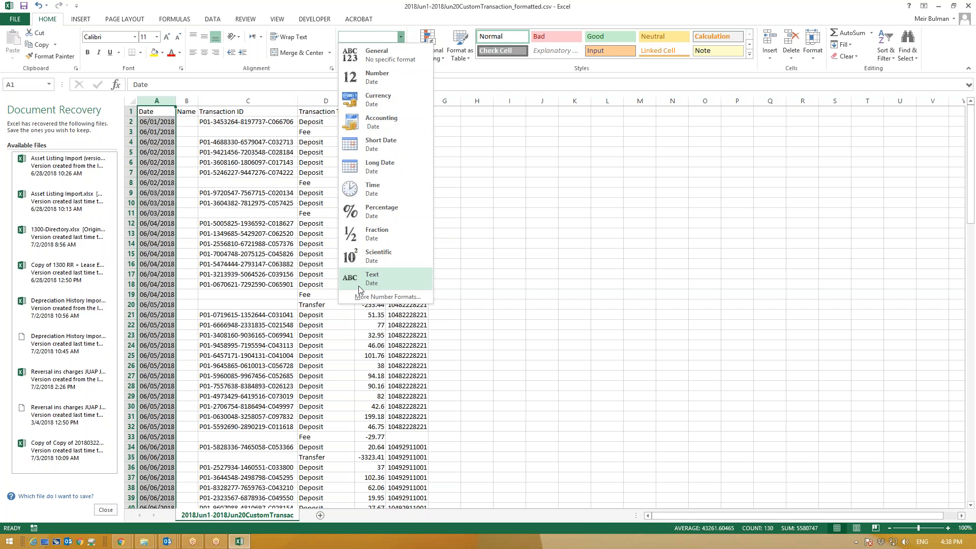
left_click(367, 298)
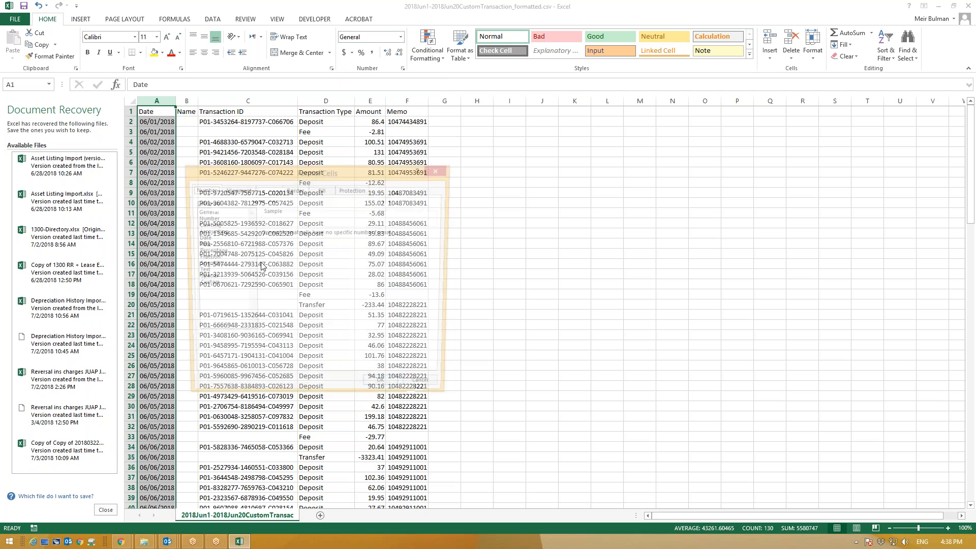
left_click(204, 284)
double_click(284, 241)
type("mm/dd/")
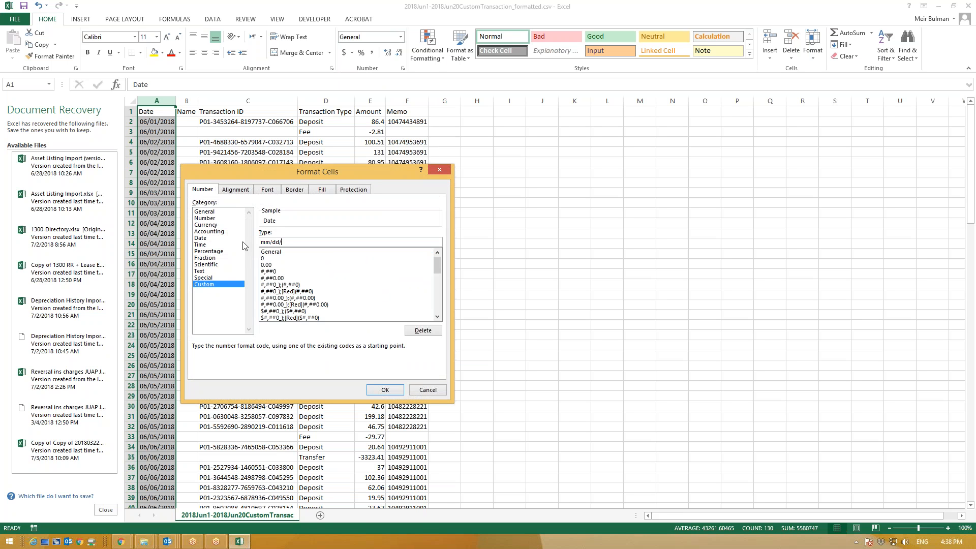
type("yyyy")
left_click(384, 390)
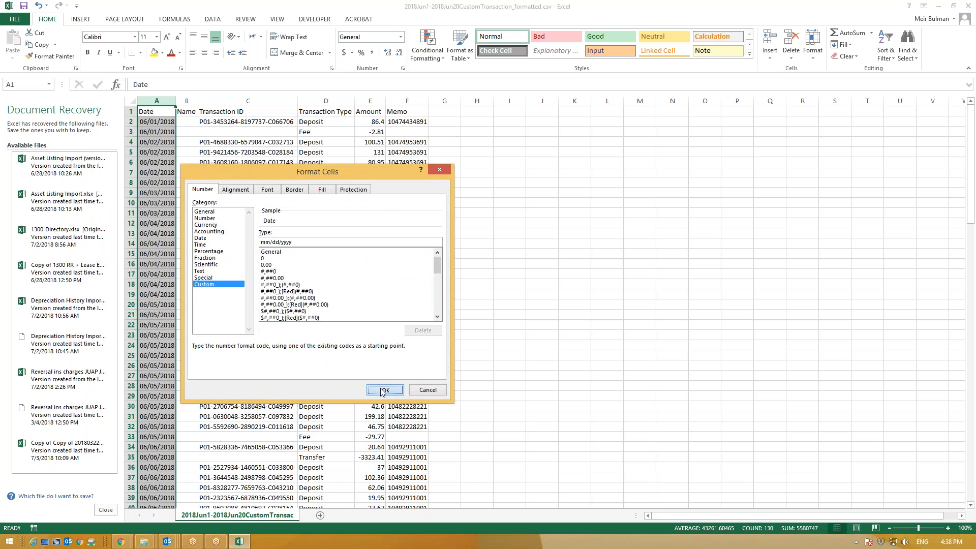
Step: Save the file keeping CSV format and minimize Excel
left_click(22, 6)
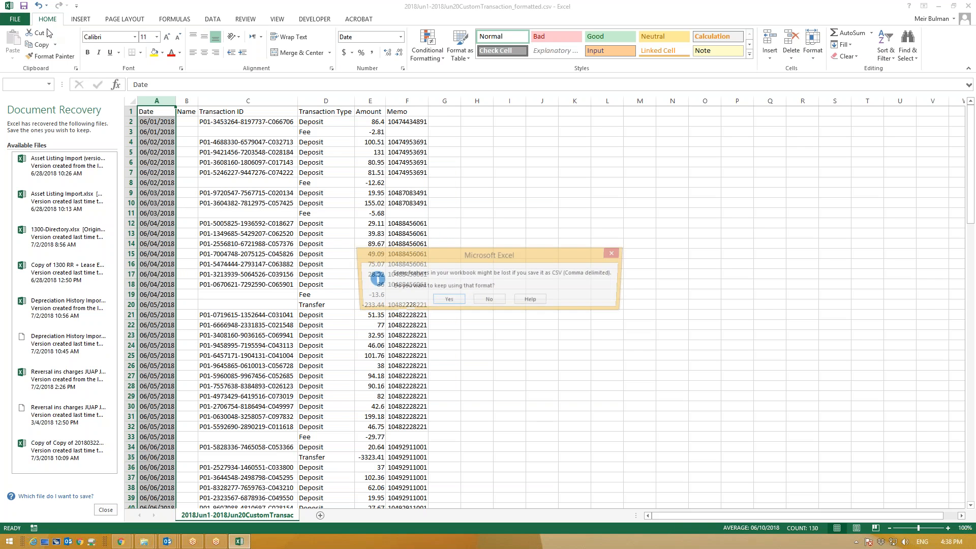
left_click(447, 300)
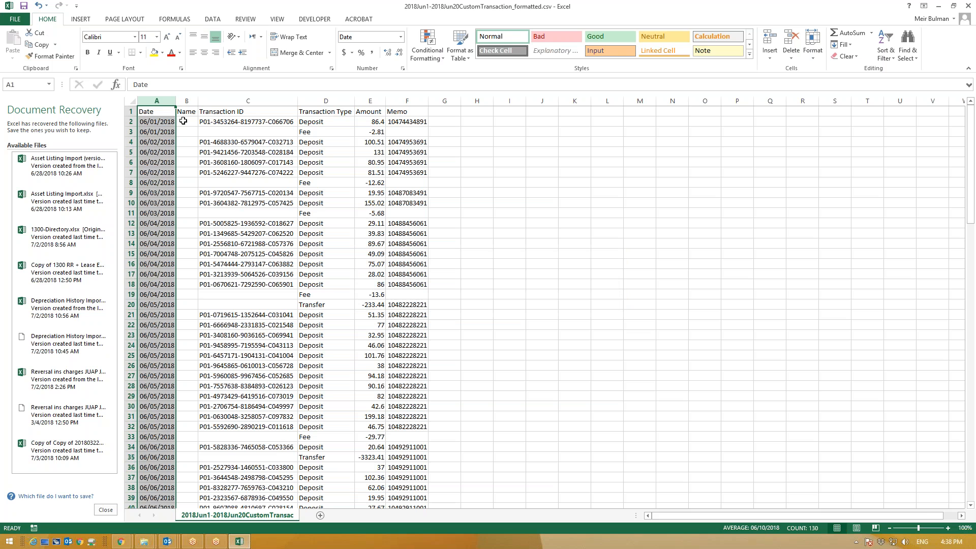
left_click(154, 112)
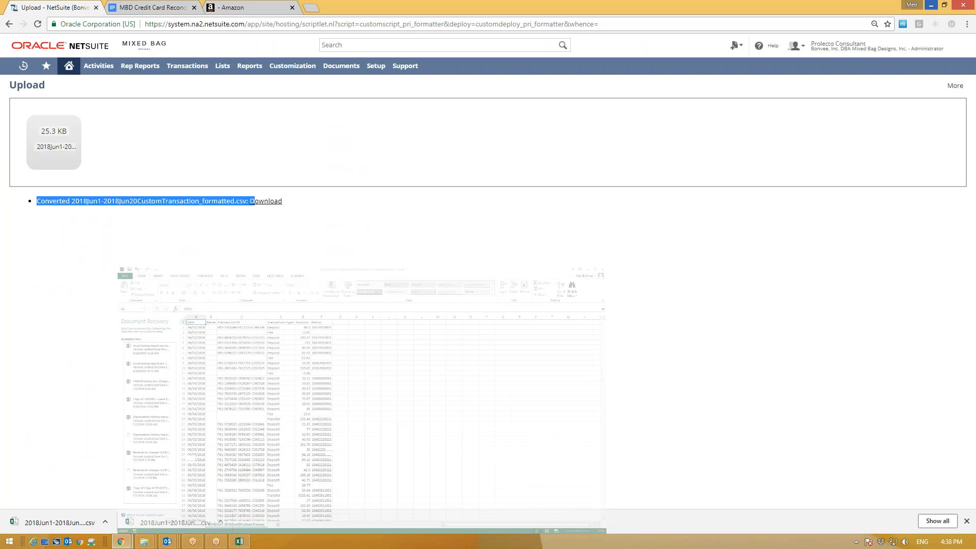
left_click(938, 5)
Step: Submit 2018Jun1-2018Jun20CustomTransaction_formatted.csv via Import Online Banking Data to account 10030 Shopify Amazom
mouse_move(194, 73)
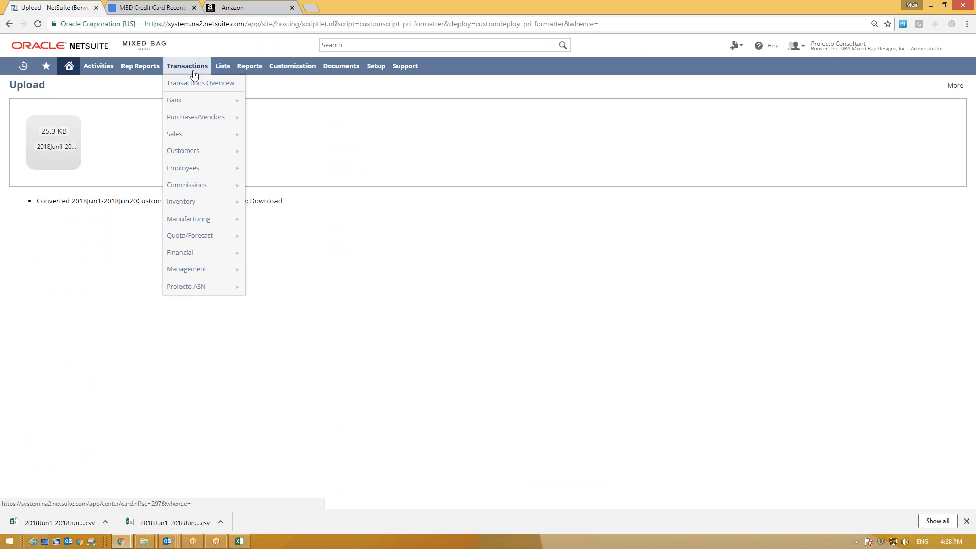
mouse_move(194, 99)
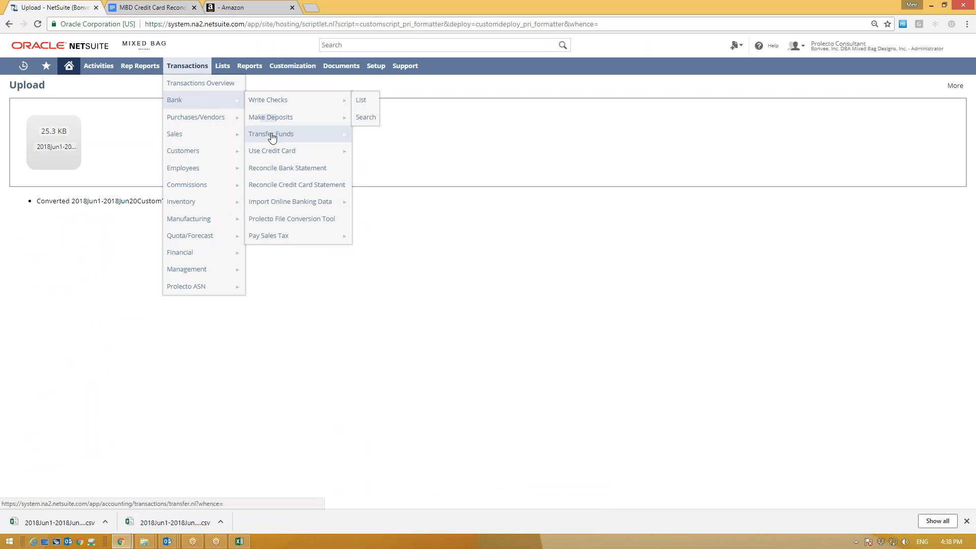
mouse_move(284, 203)
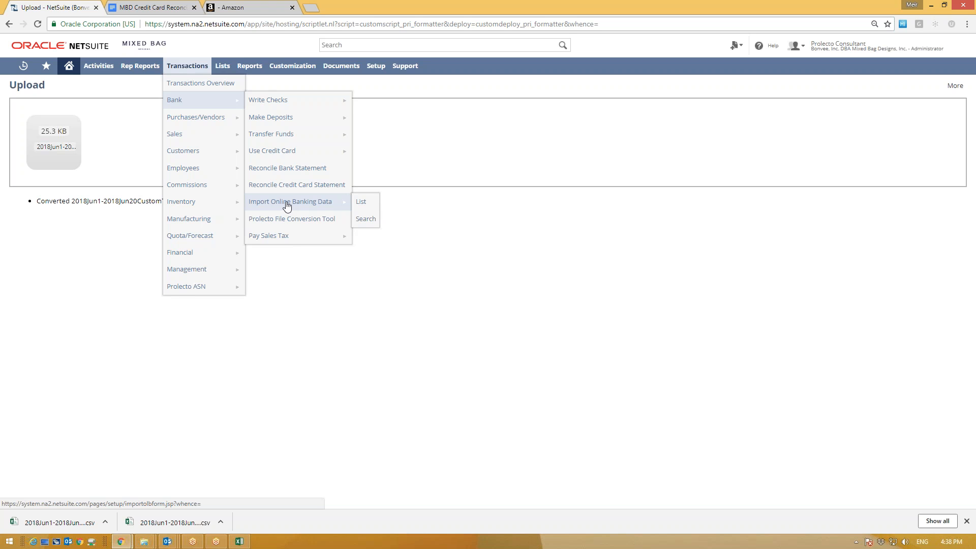
left_click(310, 204)
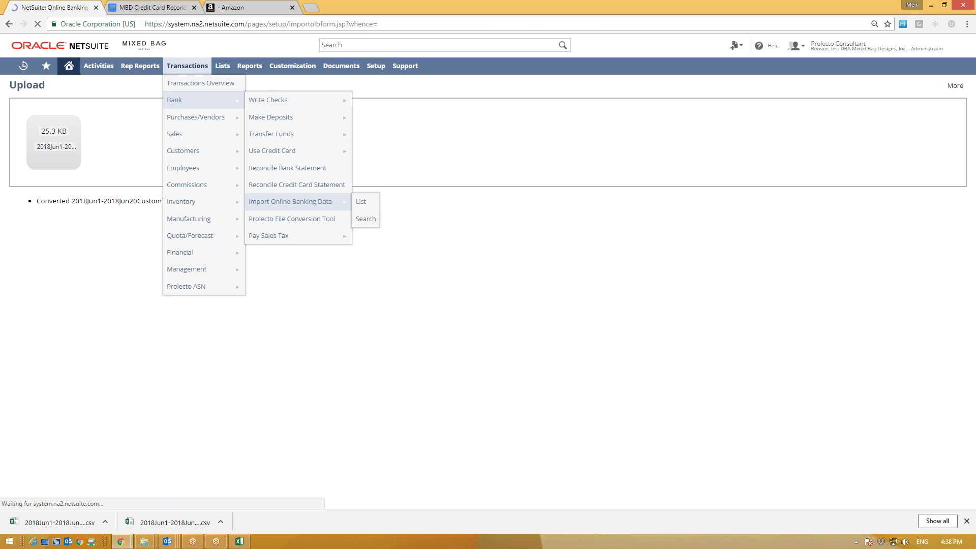
left_click(12, 122)
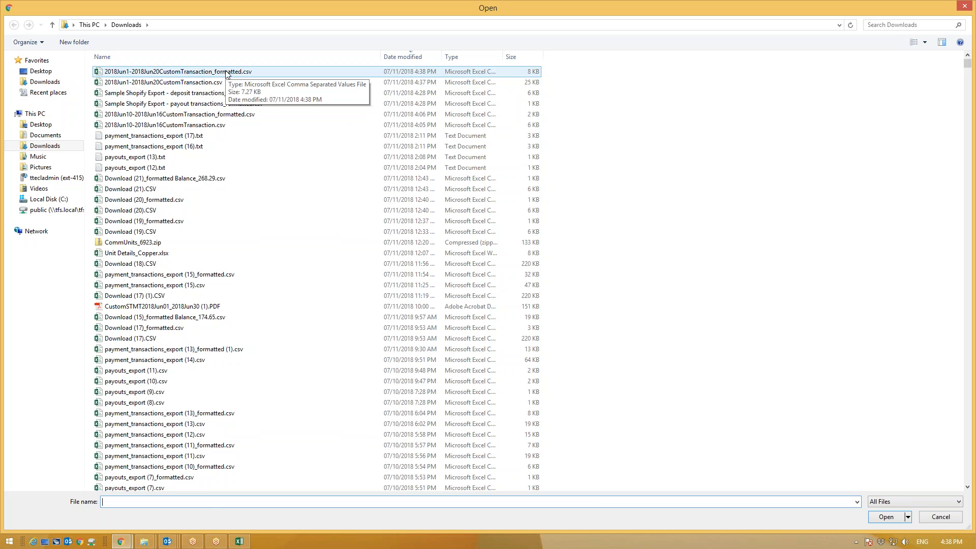
double_click(227, 75)
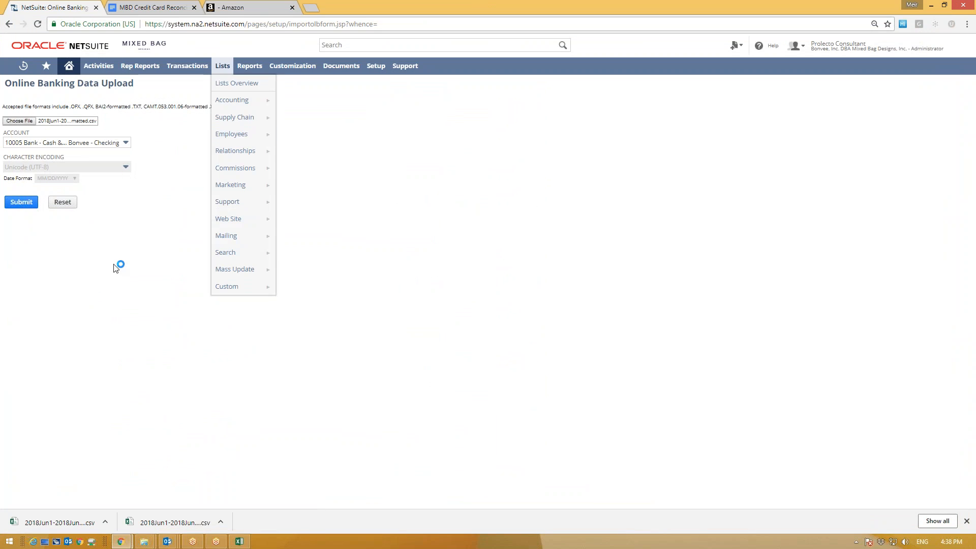
left_click(102, 143)
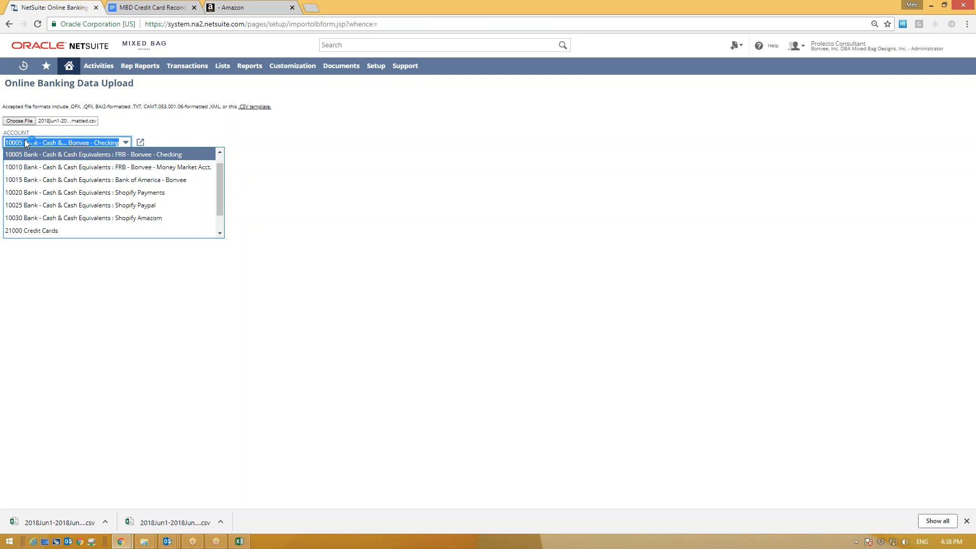
left_click(156, 223)
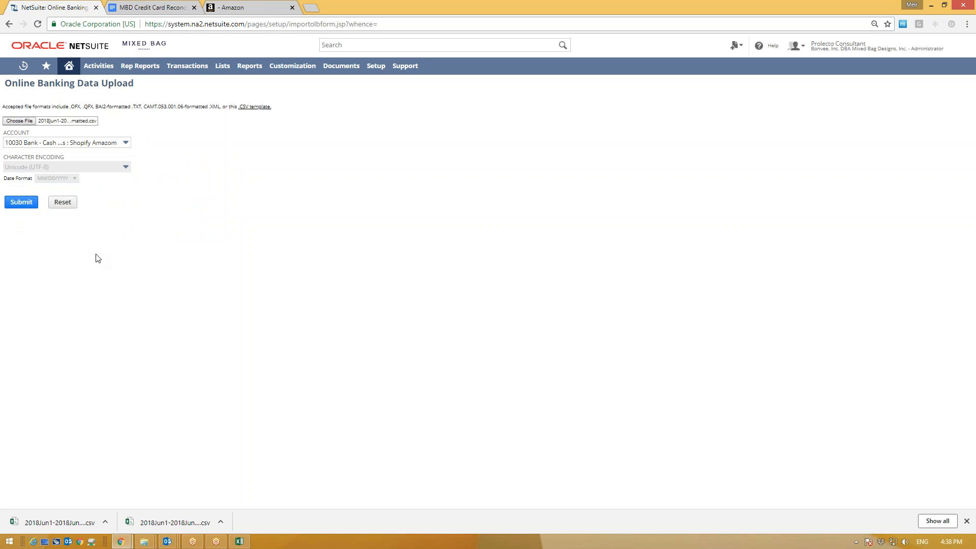
left_click(21, 201)
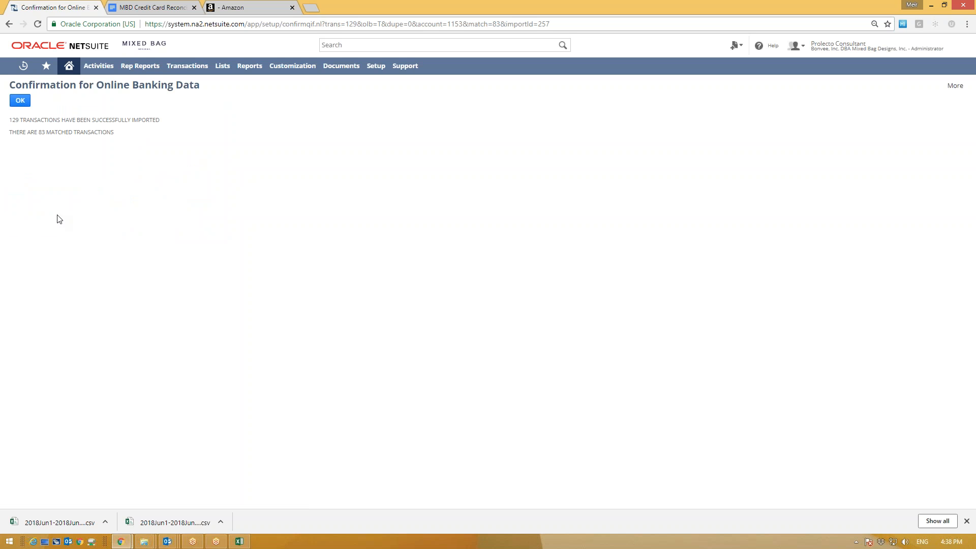
Step: Review the 129 imported and 83 matched confirmation, then continue to Reconcile Account Statement
left_click_drag(13, 121, 160, 116)
left_click_drag(10, 133, 115, 134)
left_click(89, 164)
left_click_drag(10, 120, 20, 120)
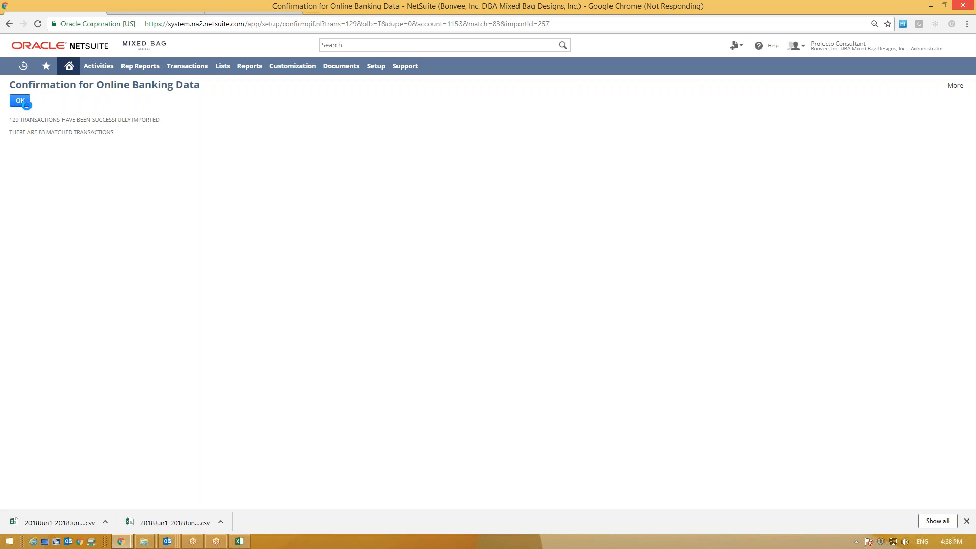
left_click(20, 100)
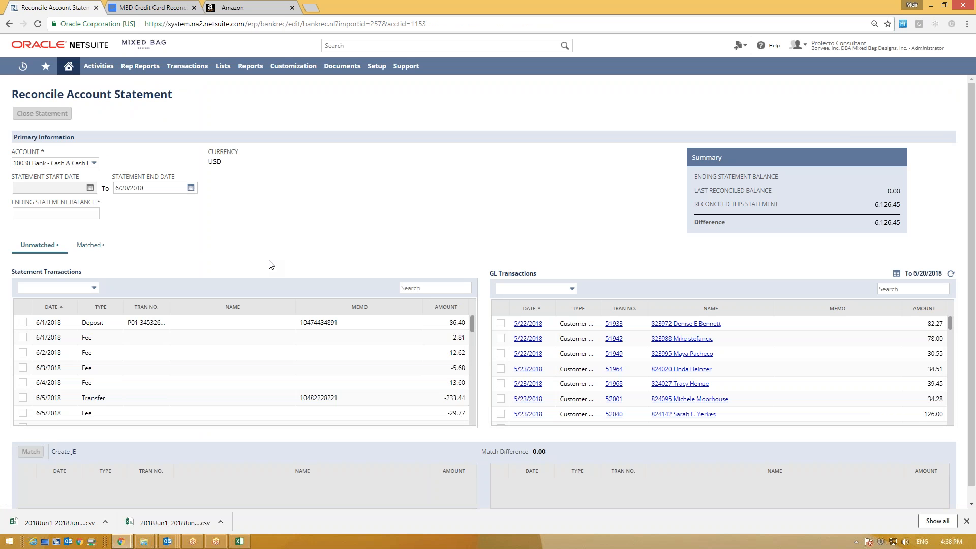
Step: Sort Statement Transactions by the TYPE column and scroll through the deposits and fees
scroll(164, 384, "down", 3)
scroll(151, 379, "up", 3)
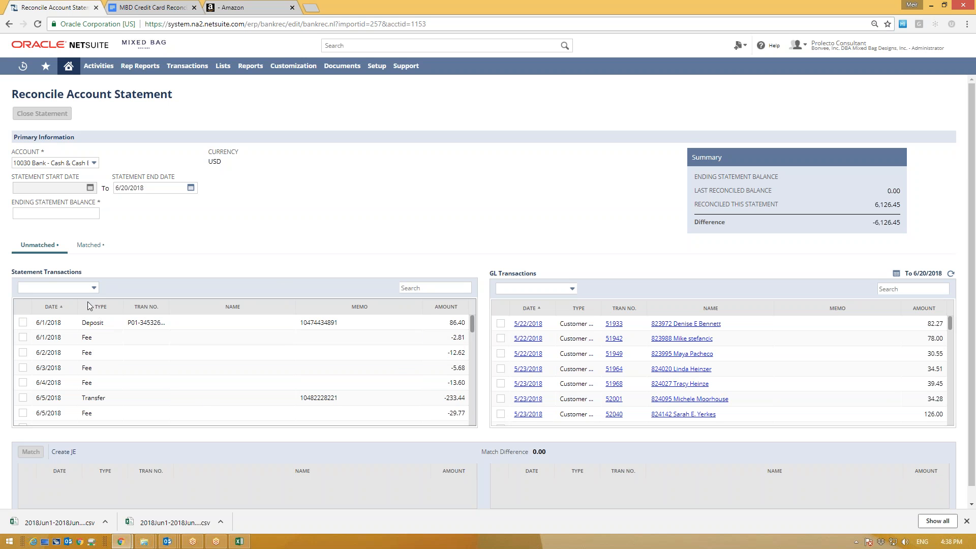
left_click(100, 307)
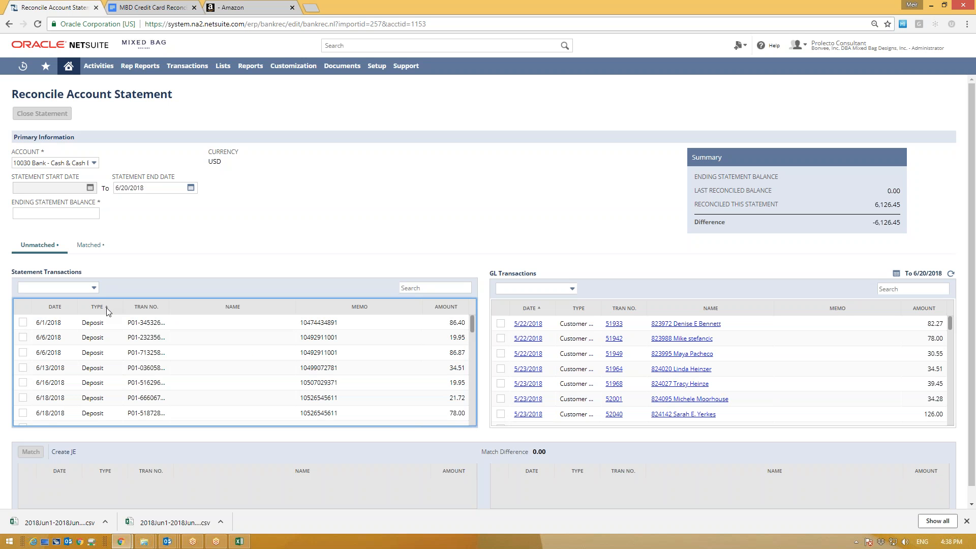
scroll(122, 379, "down", 2)
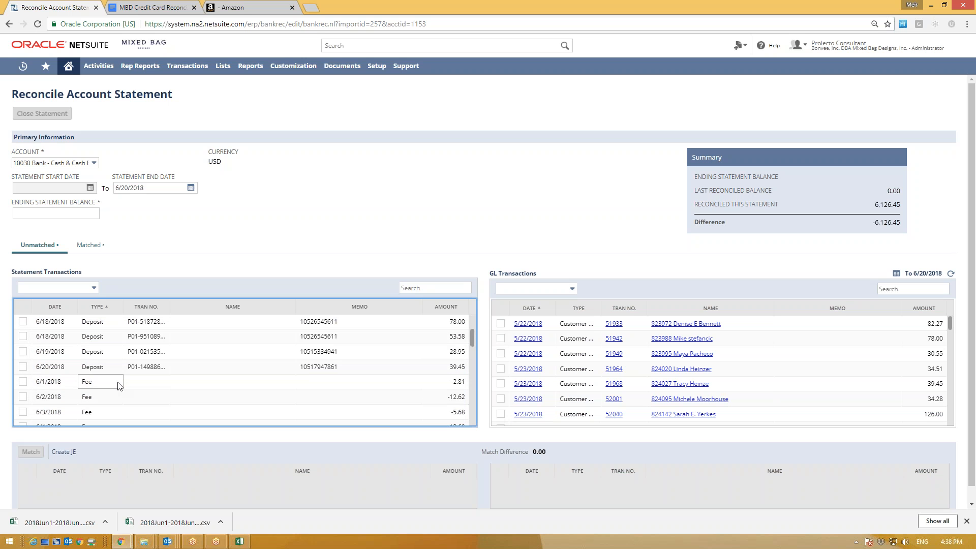
scroll(116, 330, "up", 1)
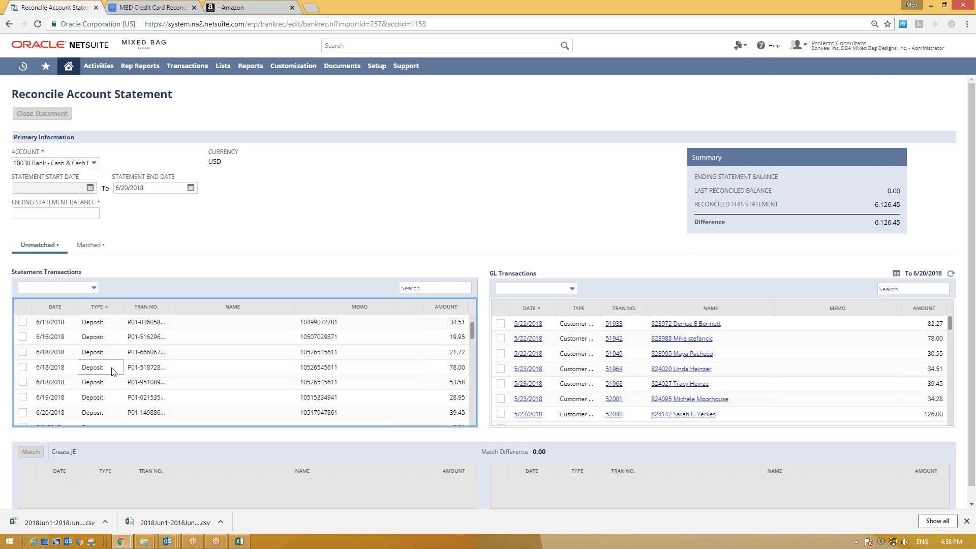
scroll(113, 329, "up", 1)
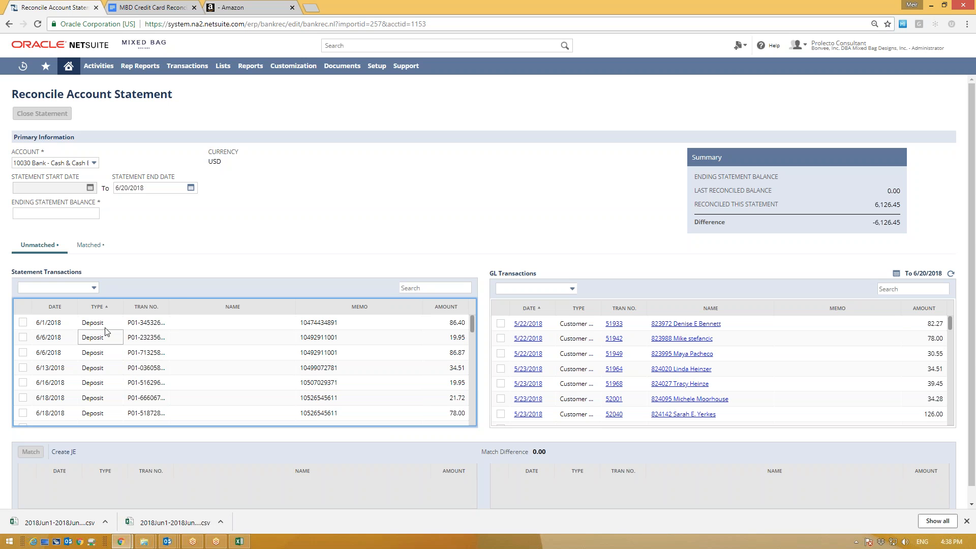
scroll(117, 360, "down", 2)
scroll(116, 359, "up", 2)
scroll(116, 358, "down", 1)
scroll(152, 361, "up", 1)
scroll(242, 345, "down", 2)
scroll(279, 356, "up", 1)
scroll(161, 368, "down", 2)
scroll(160, 368, "up", 5)
left_click_drag(44, 152, 80, 162)
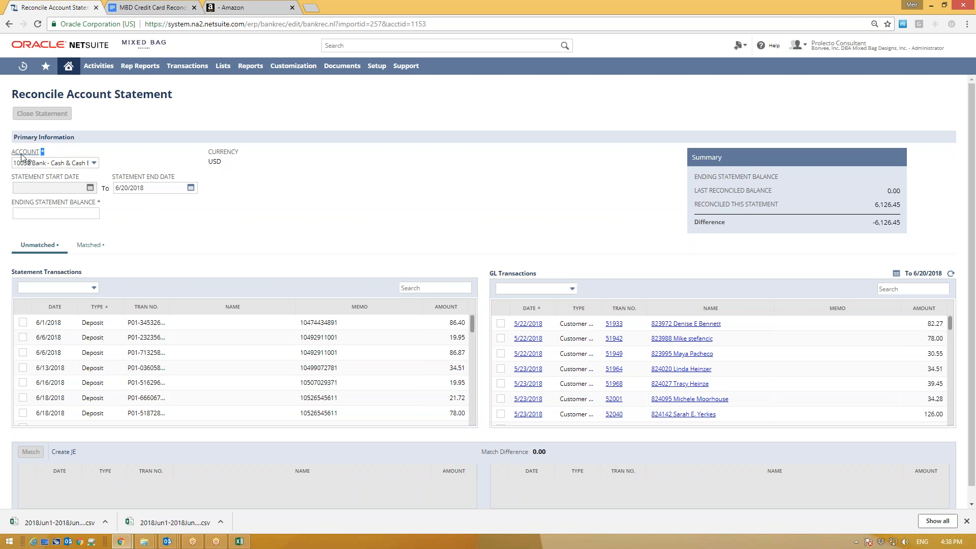
left_click(78, 161)
left_click(94, 163)
left_click(107, 202)
left_click(348, 201)
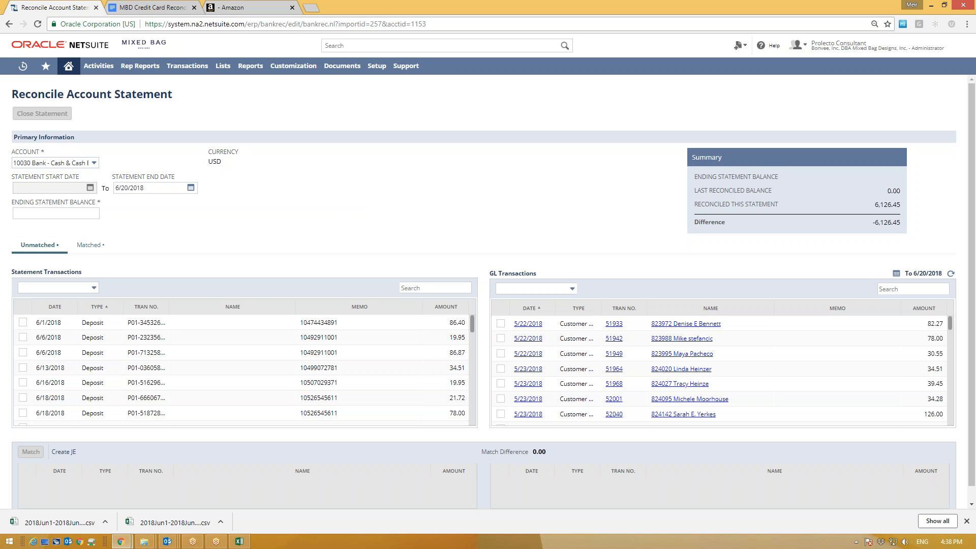
left_click(130, 189)
left_click(142, 187)
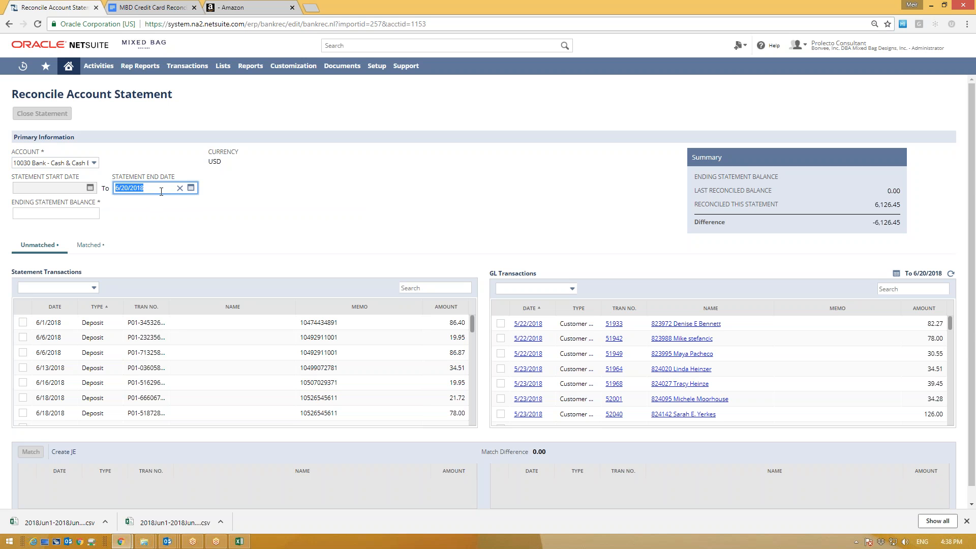
left_click_drag(161, 192, 115, 188)
left_click(209, 206)
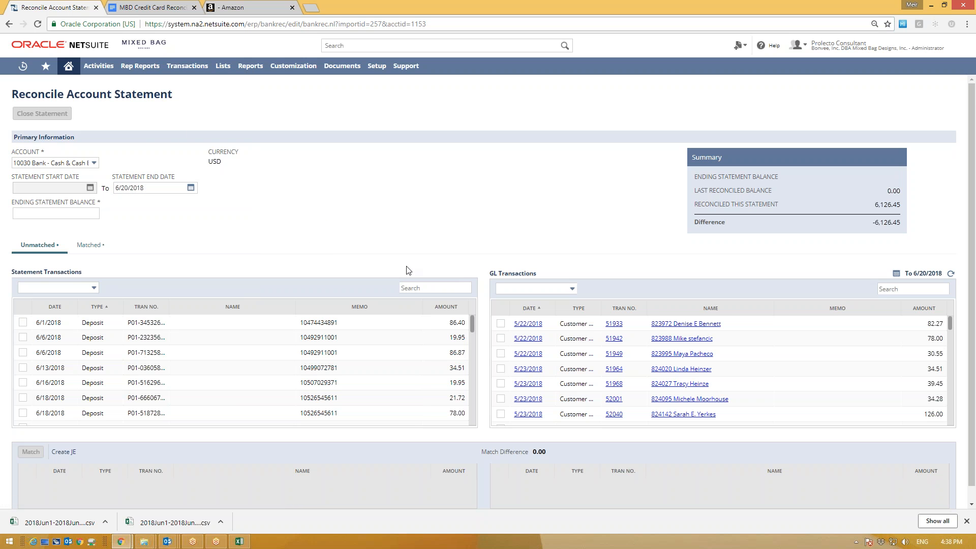
left_click(60, 325)
scroll(109, 378, "down", 1)
scroll(109, 362, "down", 12)
scroll(107, 358, "up", 9)
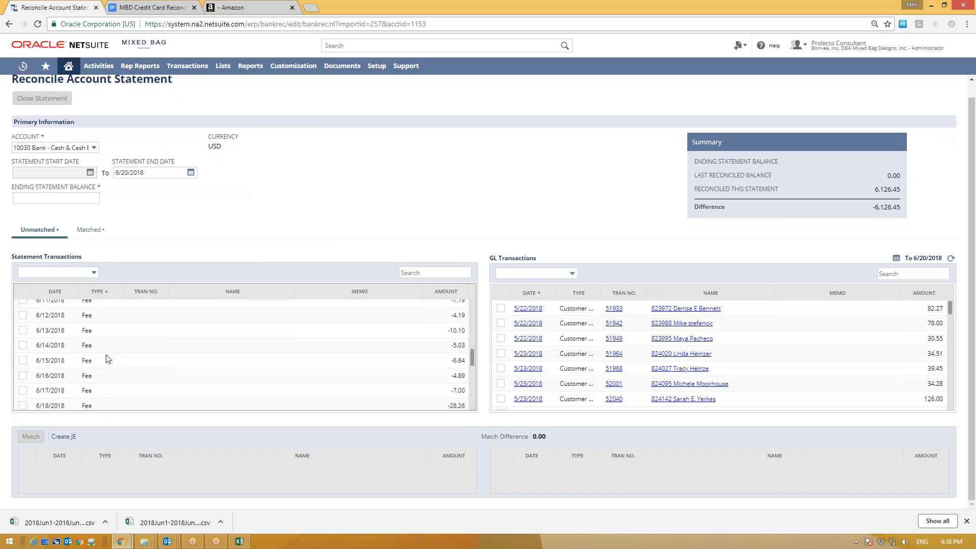
scroll(106, 339, "up", 5)
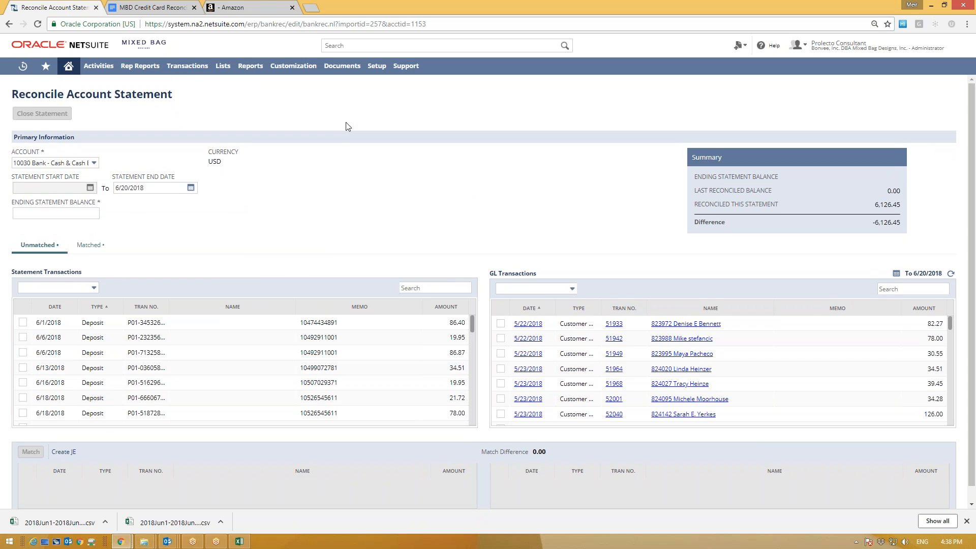
left_click(257, 7)
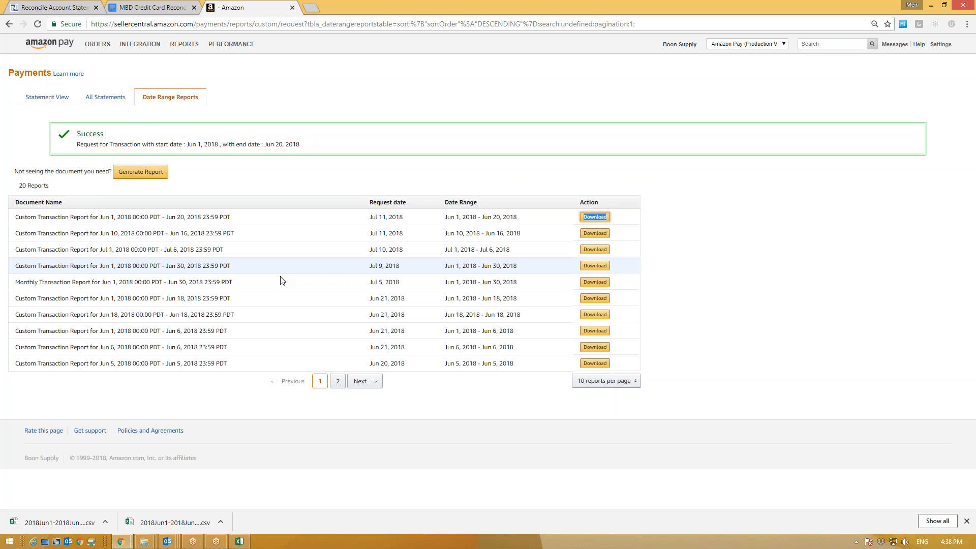
Step: Start a Generate Report request dated 06/21/2018 to 06/30/2018, then switch back to NetSuite
left_click(140, 172)
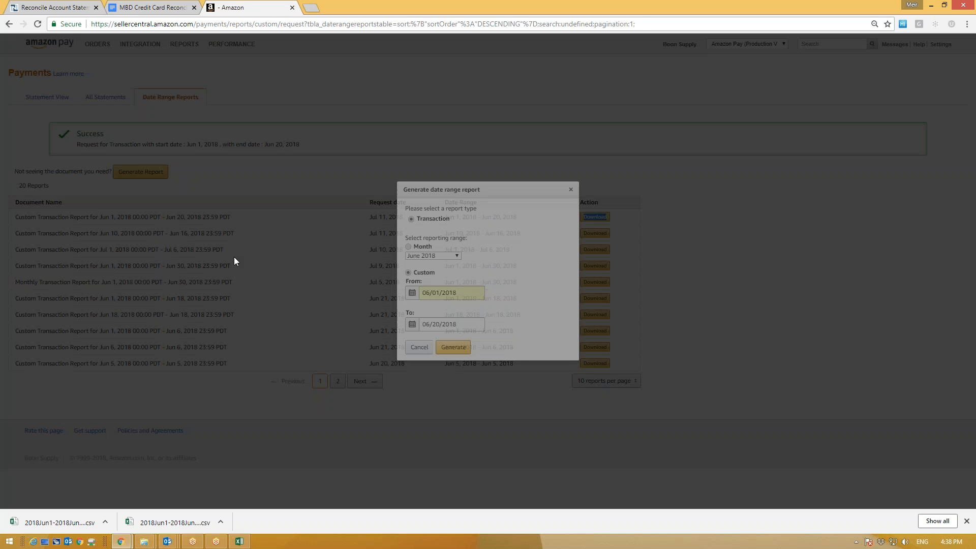
left_click(439, 294)
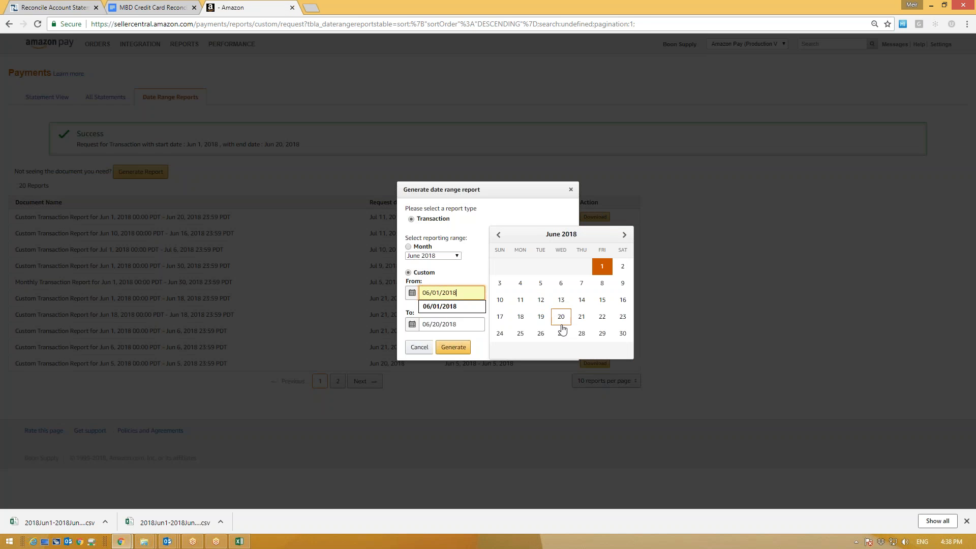
left_click(582, 316)
left_click(441, 323)
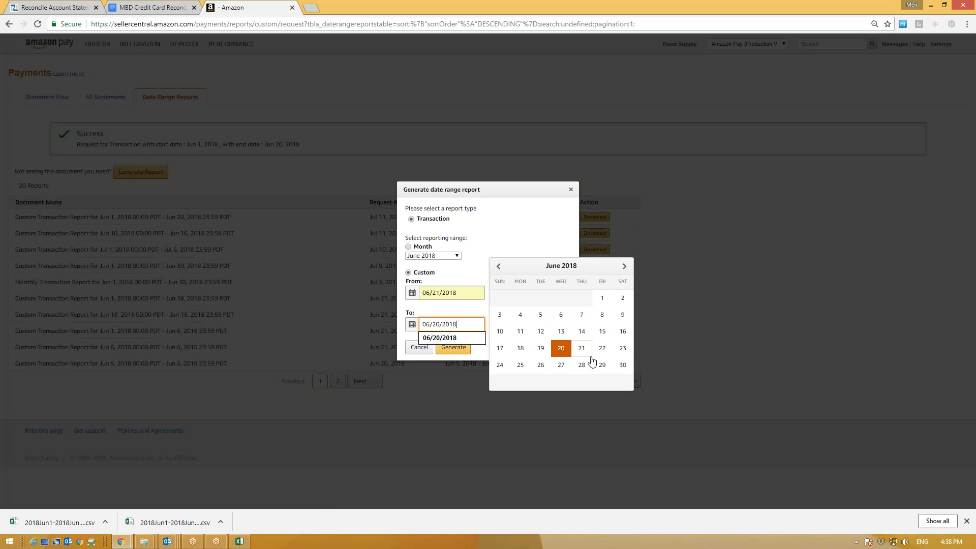
left_click(623, 366)
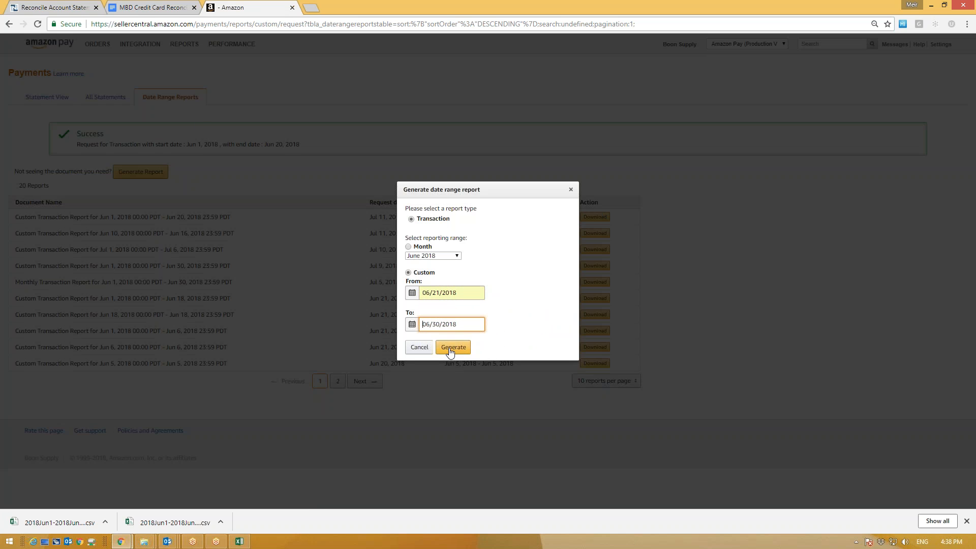
key("ctrl+shift+Tab")
key("ctrl+shift+Tab")
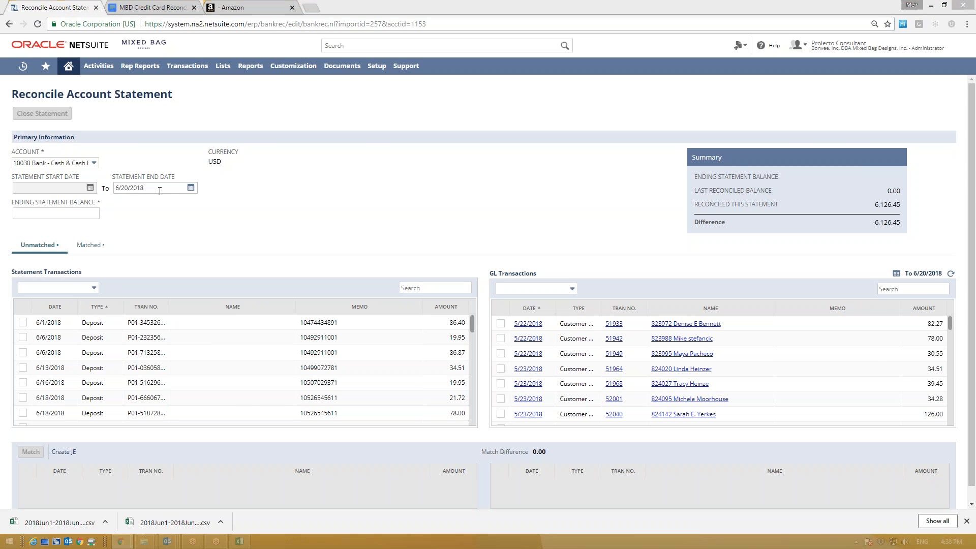
left_click(153, 188)
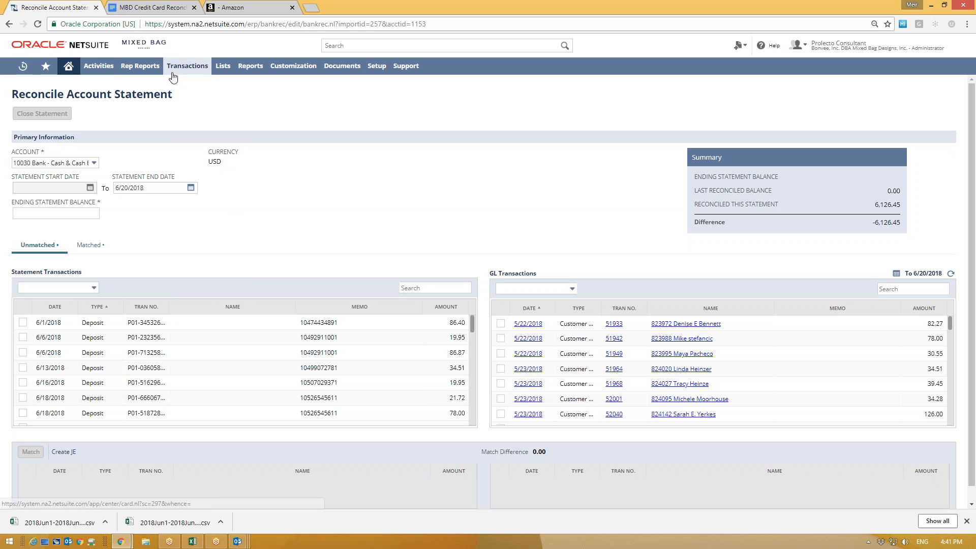
left_click(174, 73)
Step: Open the imported bank statements list and reopen the reconciliation for import 257
mouse_move(176, 71)
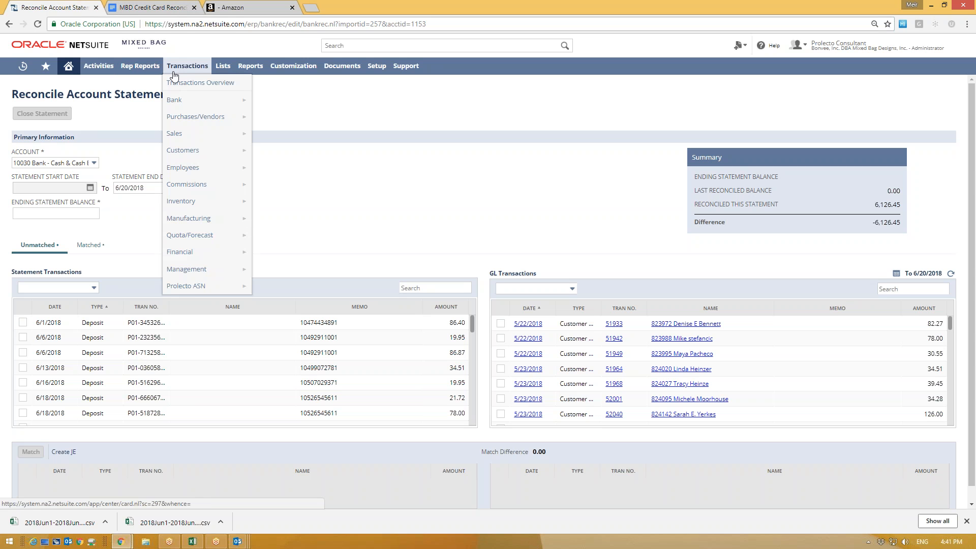
mouse_move(203, 100)
mouse_move(269, 142)
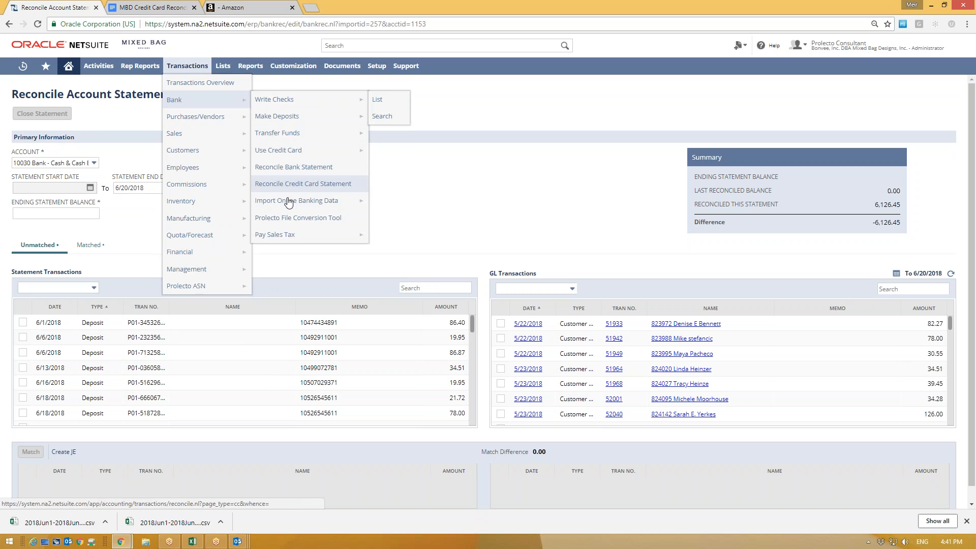
mouse_move(292, 204)
left_click(376, 203)
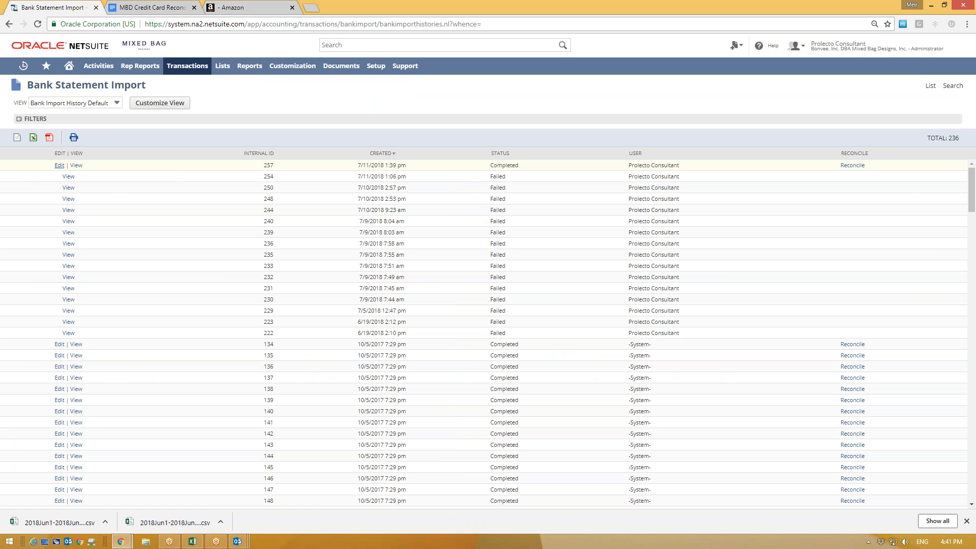
left_click_drag(54, 164, 845, 169)
left_click(849, 166)
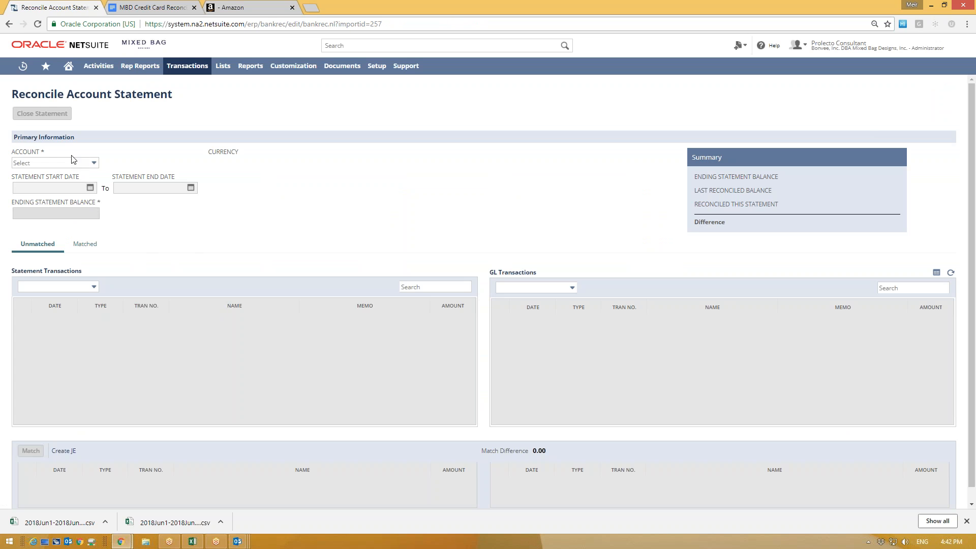
Step: Choose the 10030 Bank account and place the cursor in Ending Statement Balance
left_click(76, 162)
left_click(108, 201)
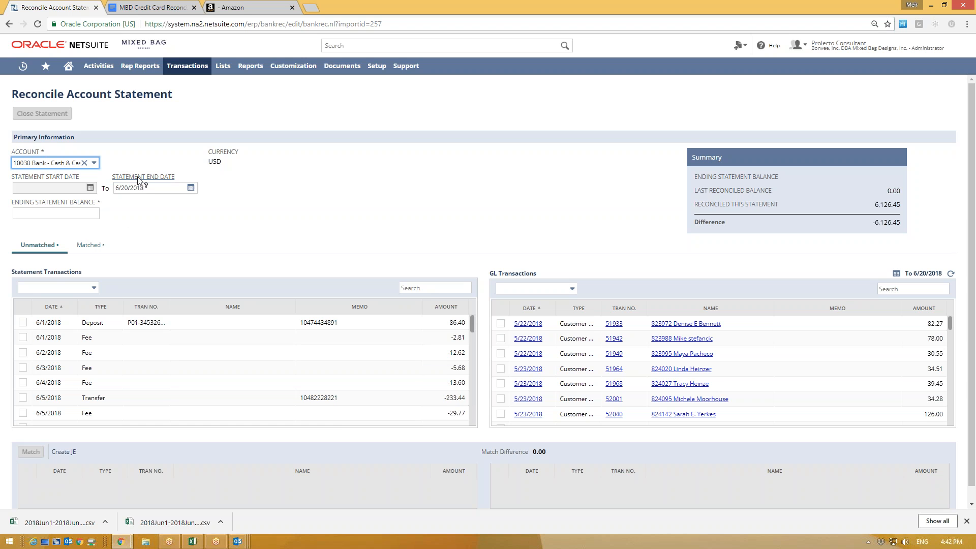
left_click(16, 213)
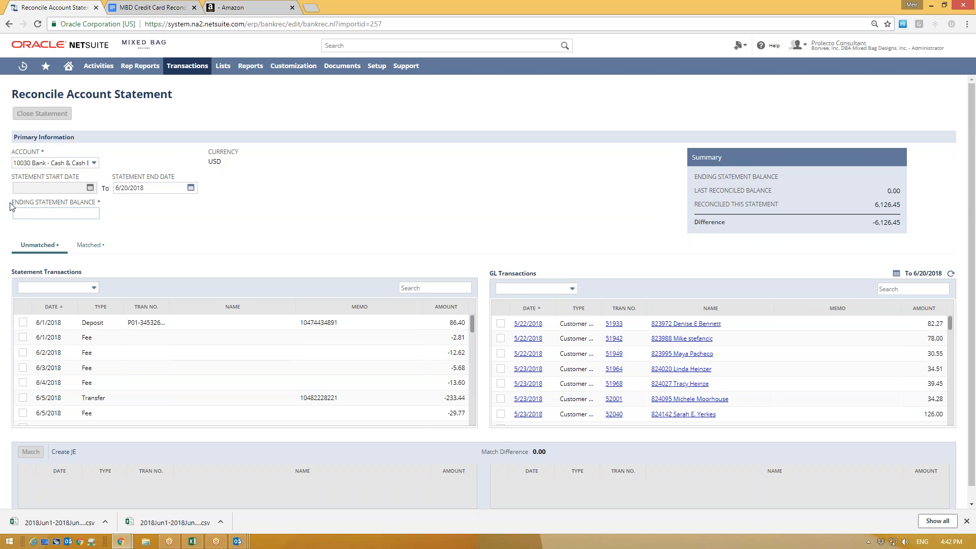
left_click(57, 214)
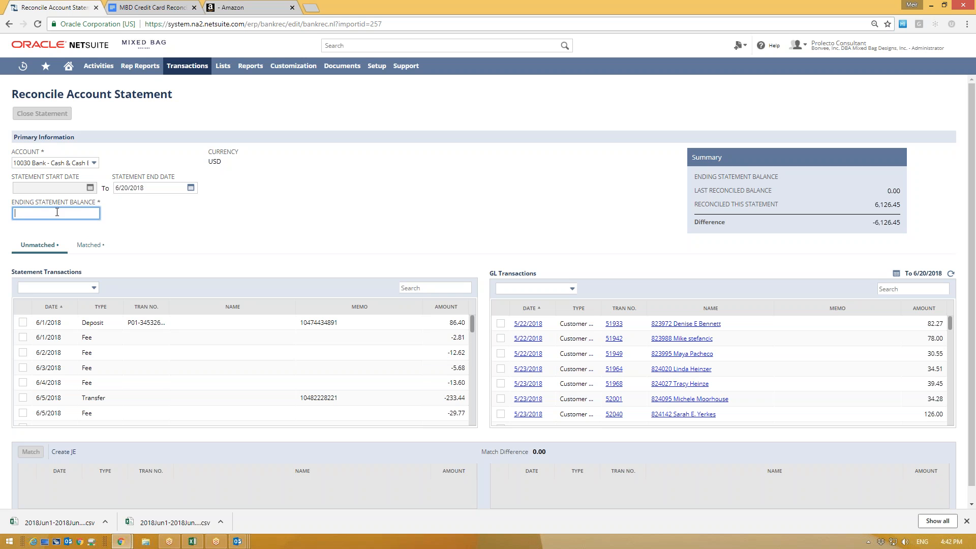
left_click(237, 6)
Step: Cancel the pending Jun 21–30 date range report request
left_click(419, 346)
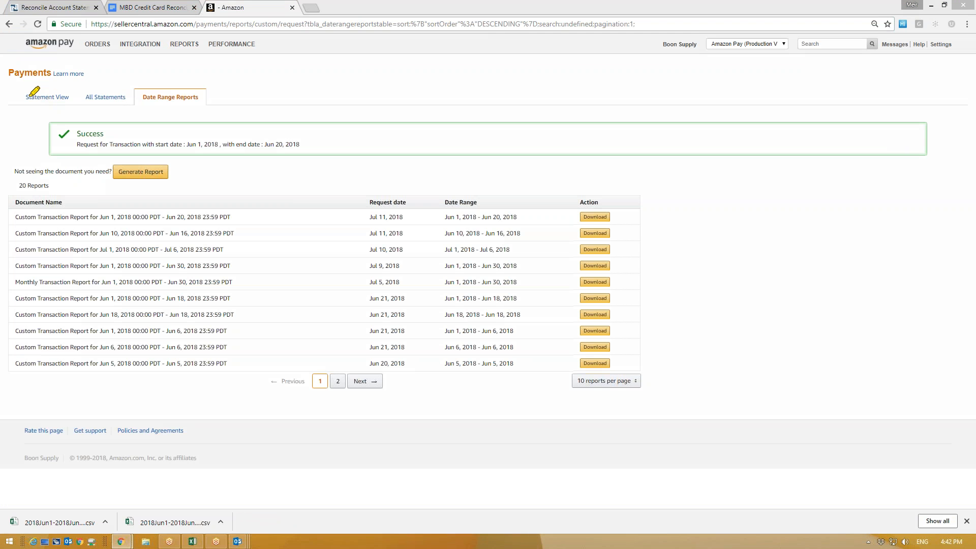
left_click_drag(23, 95, 92, 108)
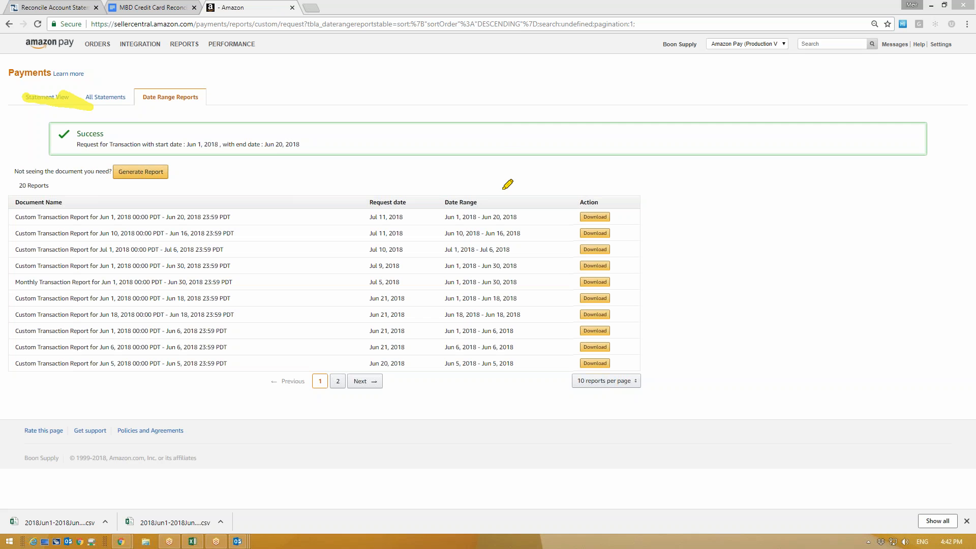
key("Escape")
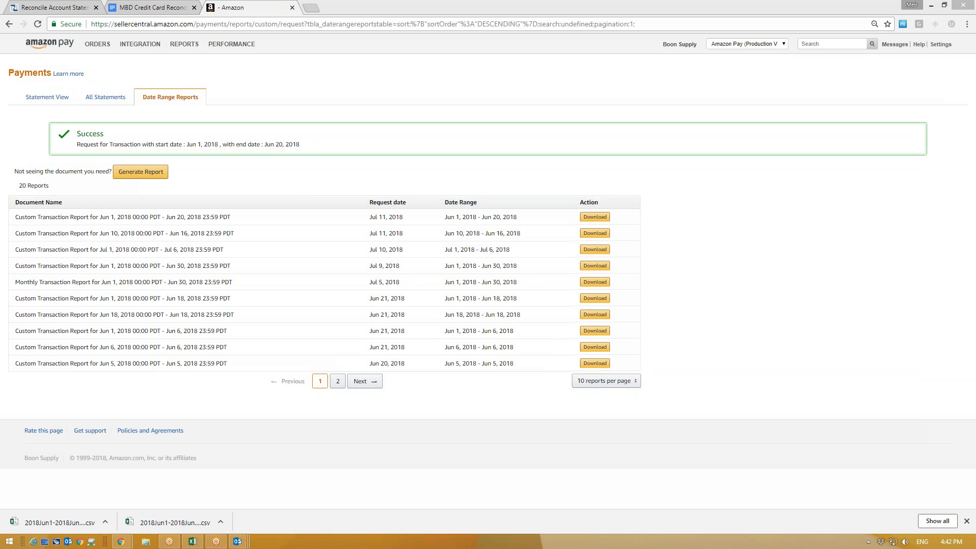
Step: Show the Jun 20 – Jun 21 statement in Statement View and select its 389.33 closing balance
left_click(46, 96)
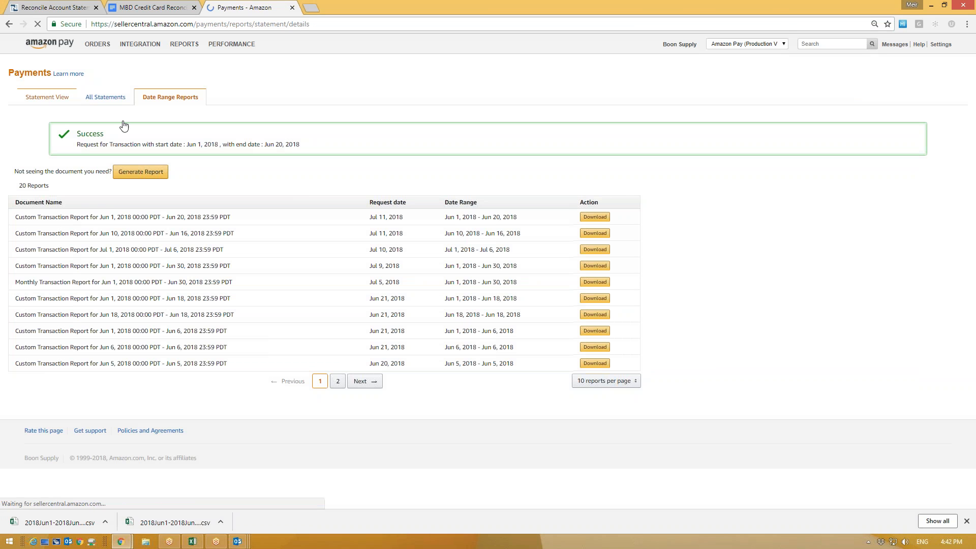
left_click(191, 196)
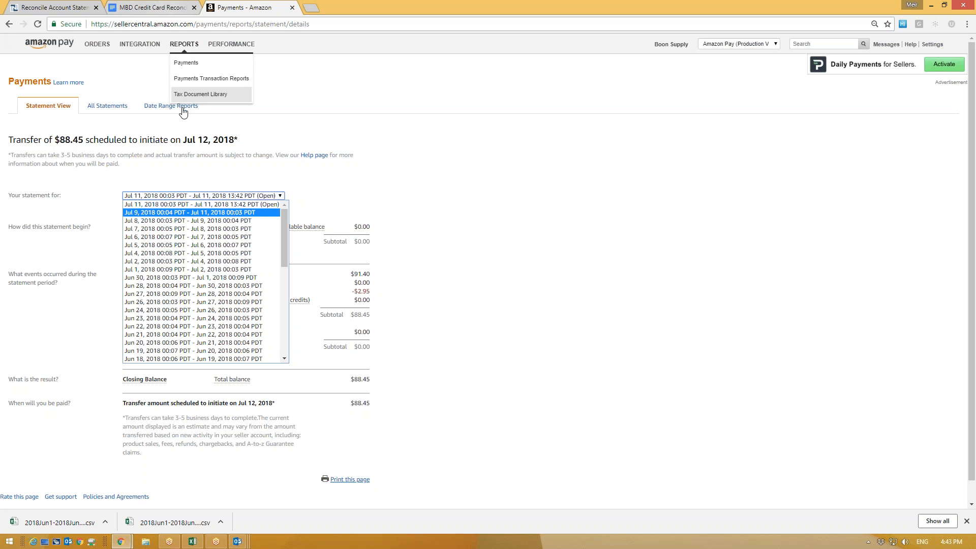
left_click(142, 343)
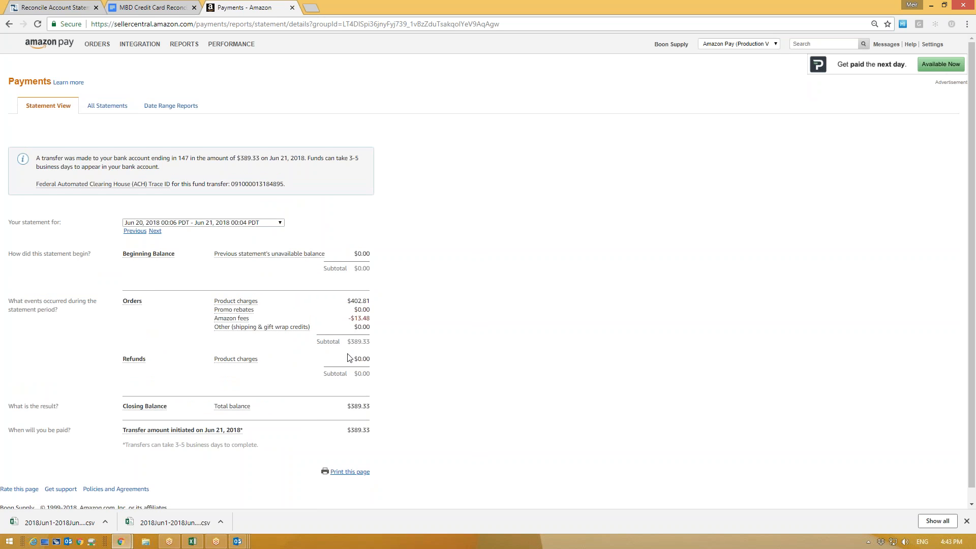
scroll(348, 356, "down", 1)
left_click_drag(121, 398, 8, 394)
left_click(162, 395)
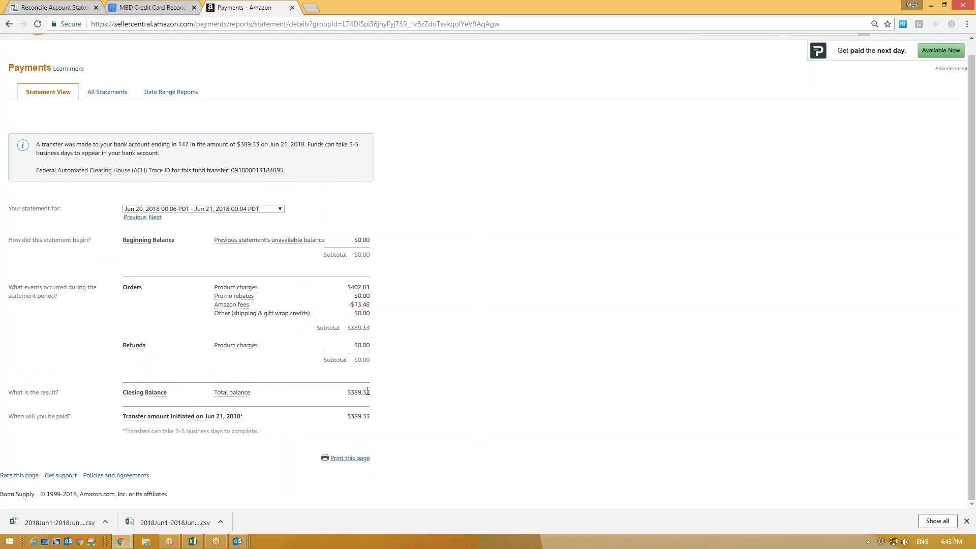
left_click_drag(370, 392, 353, 391)
left_click(313, 393)
Step: Enter 389.33 as the Ending Statement Balance in the NetSuite reconciliation
left_click(38, 6)
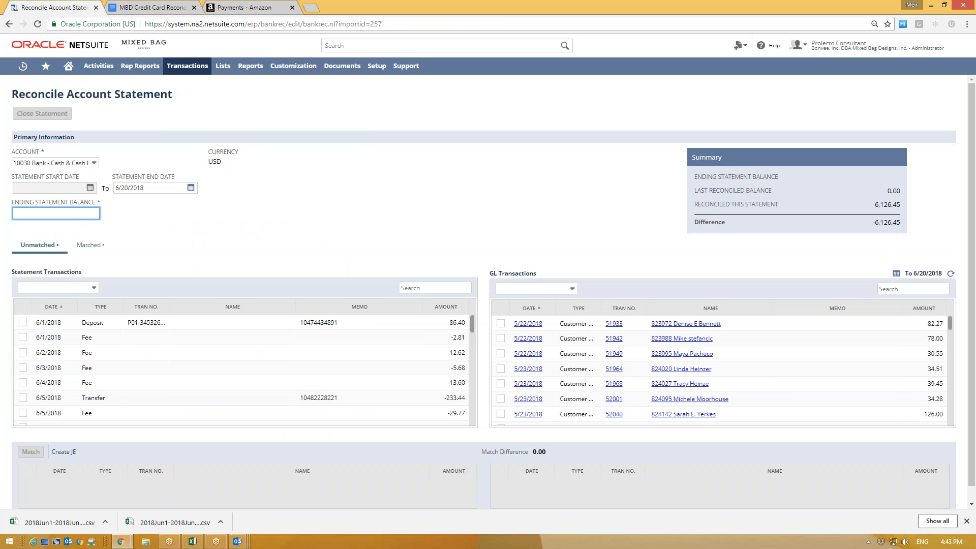
type("389.33")
left_click(234, 224)
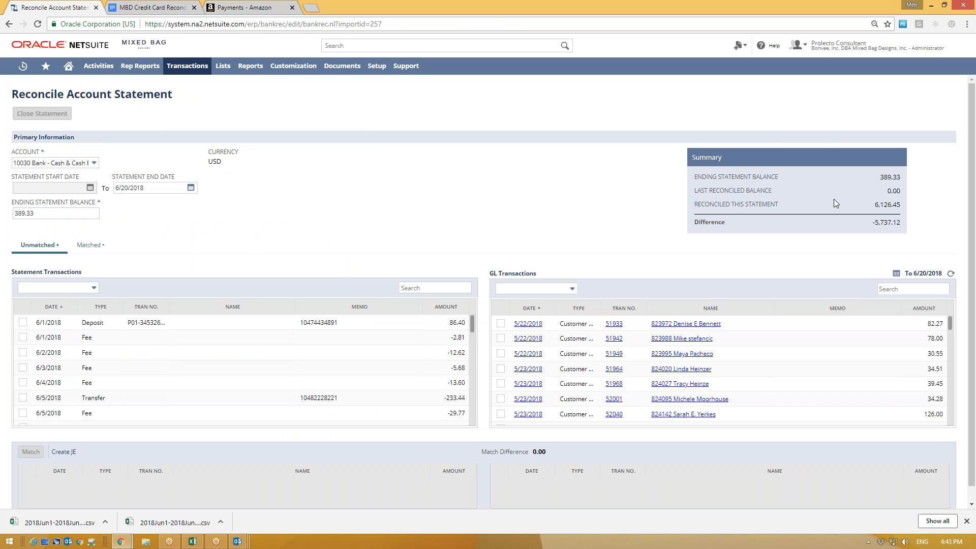
Step: Review the resulting -5,737.12 difference and the 6,126.45 reconciled total
left_click_drag(858, 221, 887, 202)
left_click(897, 204)
double_click(887, 205)
left_click(851, 206)
left_click(61, 214)
left_click(342, 212)
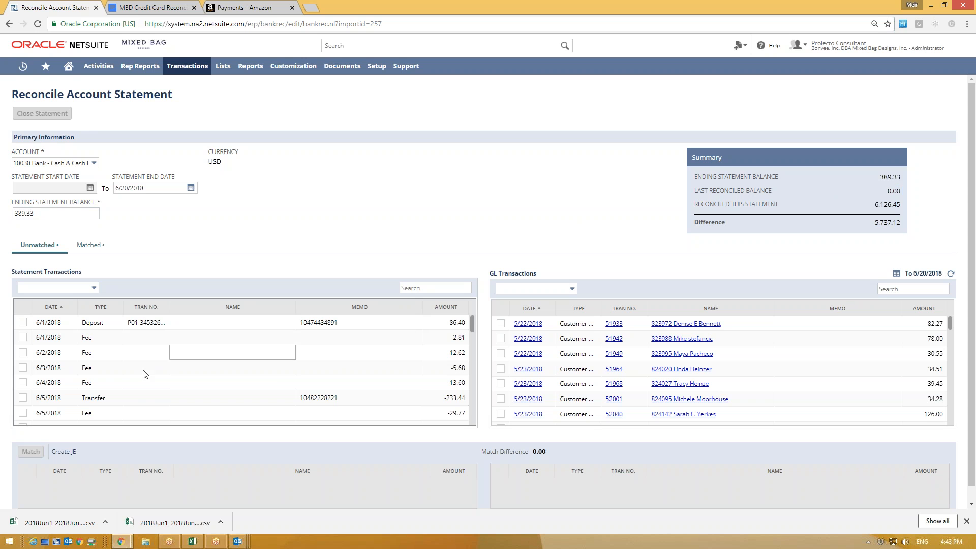
Step: Confirm the summary shows the 389.33 ending statement balance
scroll(574, 353, "down", 5)
scroll(555, 357, "down", 8)
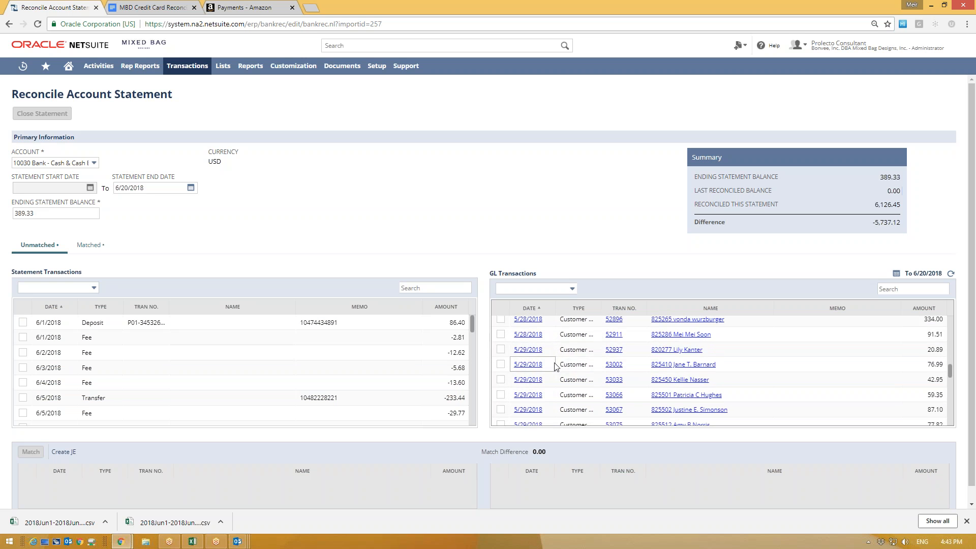
scroll(555, 366, "up", 12)
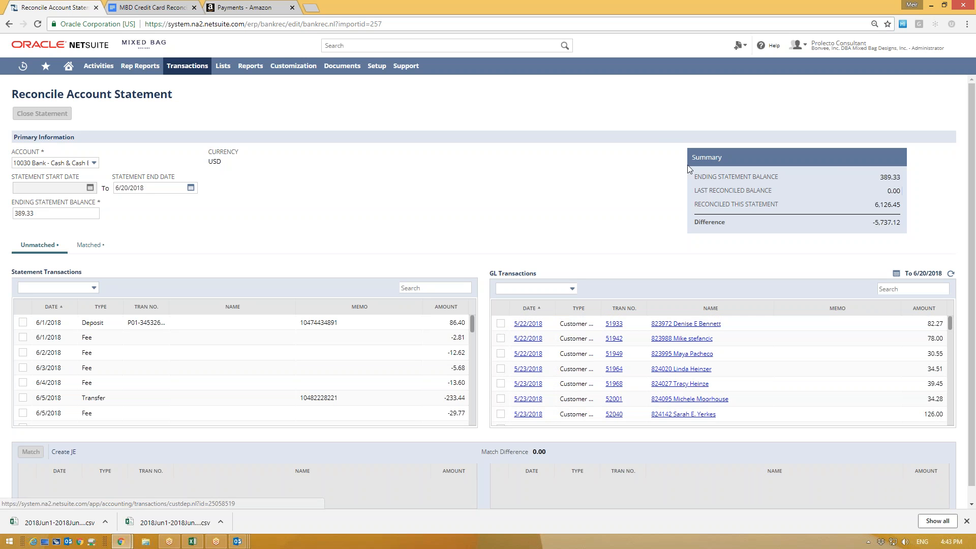
left_click_drag(879, 177, 904, 187)
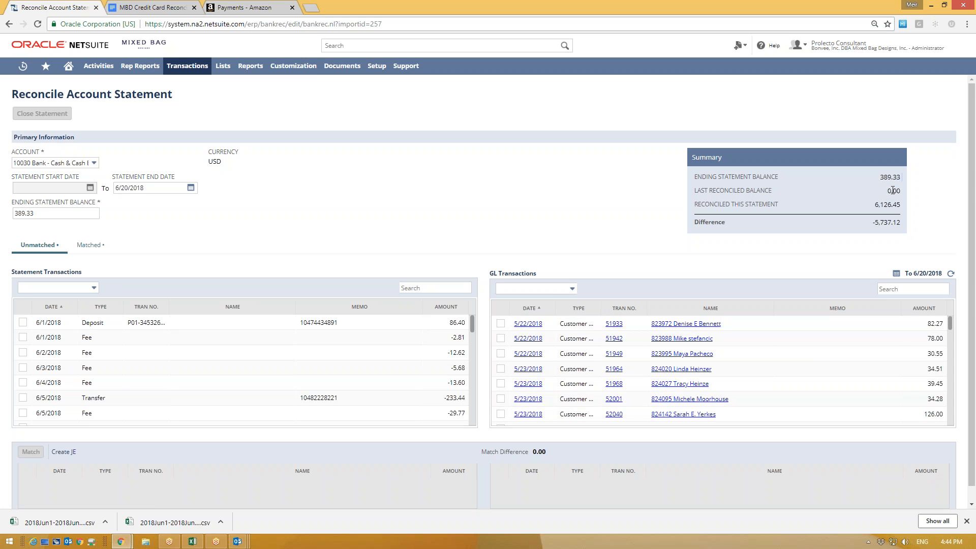
left_click(896, 199)
left_click_drag(880, 176, 893, 176)
left_click(228, 234)
Step: Back in Amazon Pay, note the closing balance and switch to the Jun 4 – Jun 5 statement
left_click(244, 7)
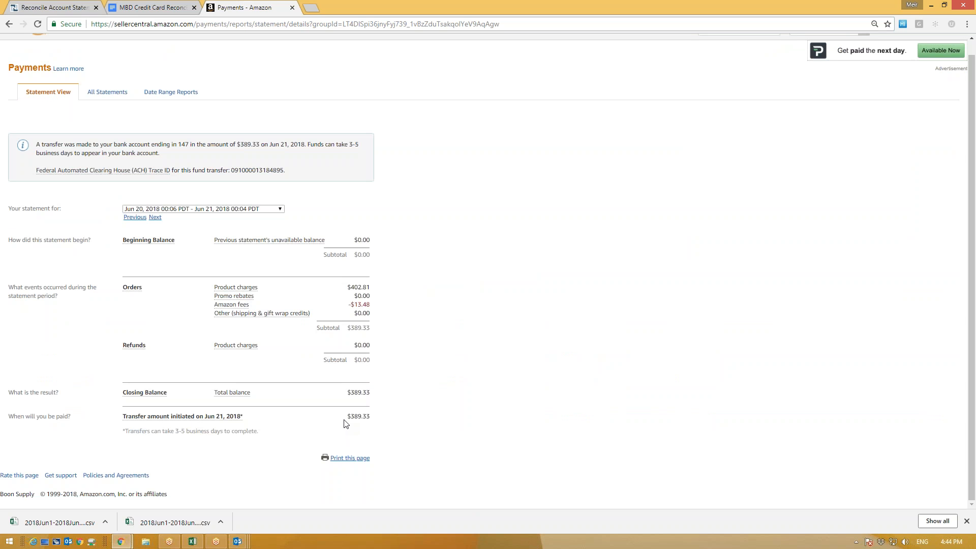
left_click_drag(372, 396, 193, 406)
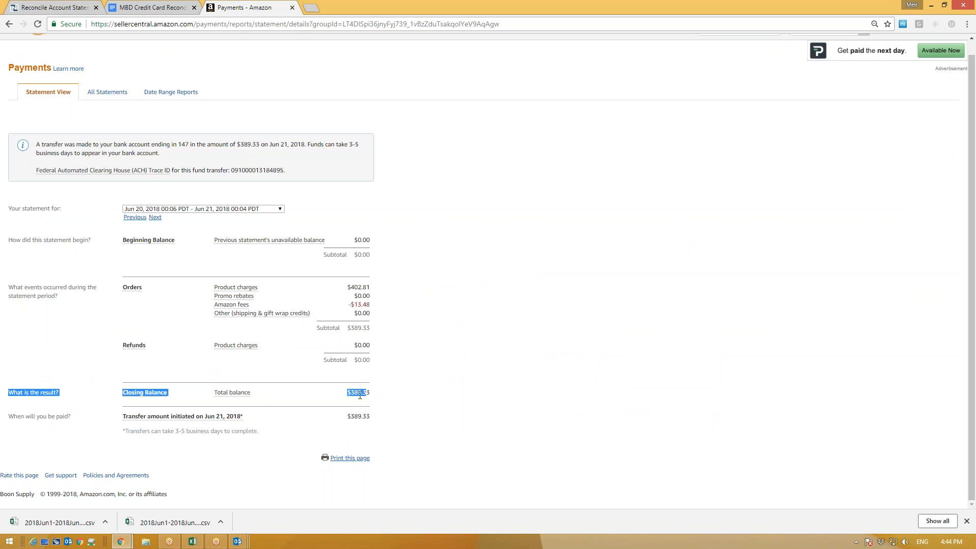
left_click(184, 399)
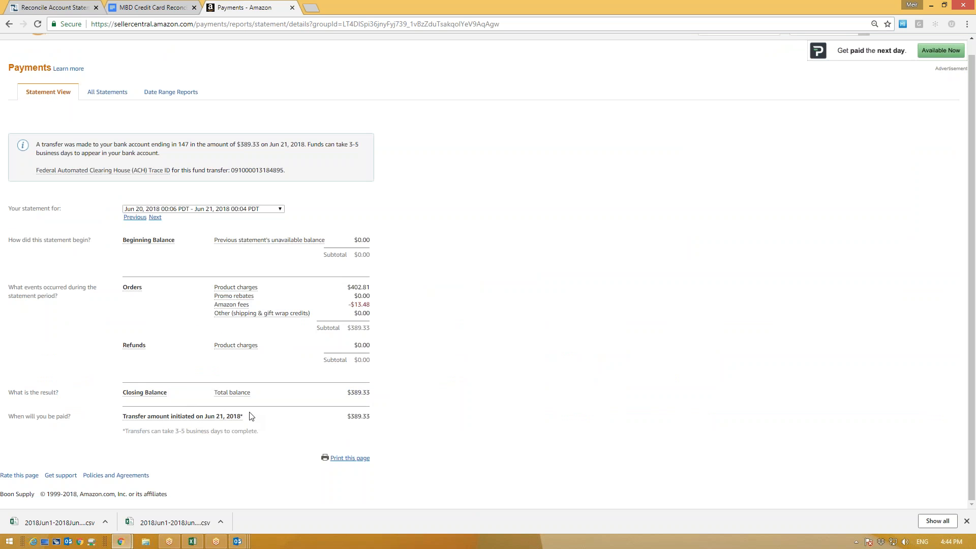
mouse_move(201, 417)
left_click(188, 211)
scroll(207, 347, "down", 5)
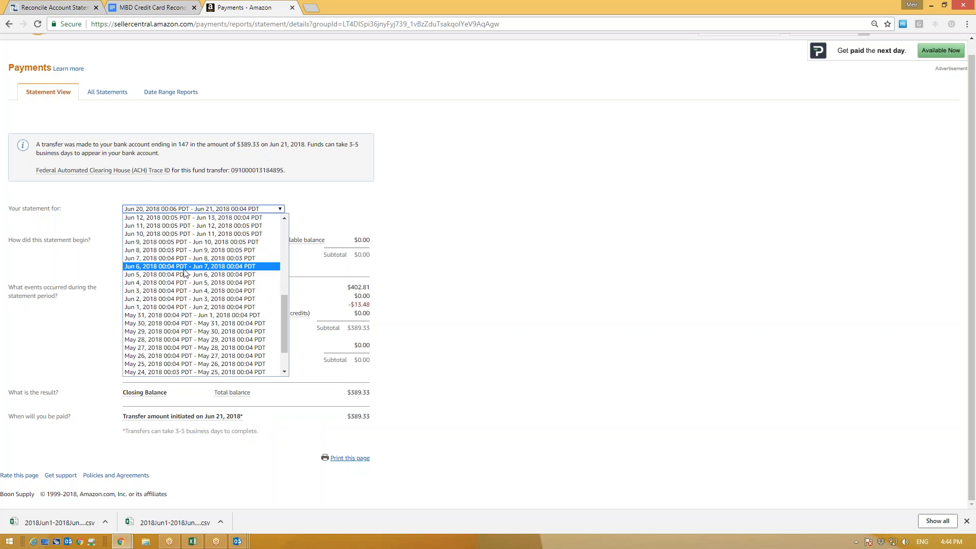
left_click(183, 283)
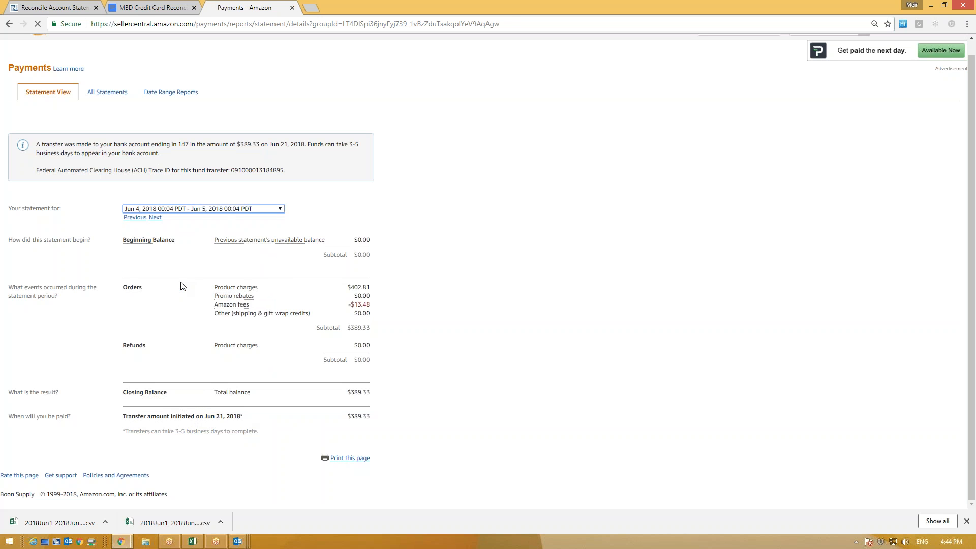
Step: Review the Jun 4 – Jun 5 figures: $2,684.63 total, -$2,451.19 unavailable, $233.44 transfer
scroll(260, 371, "down", 1)
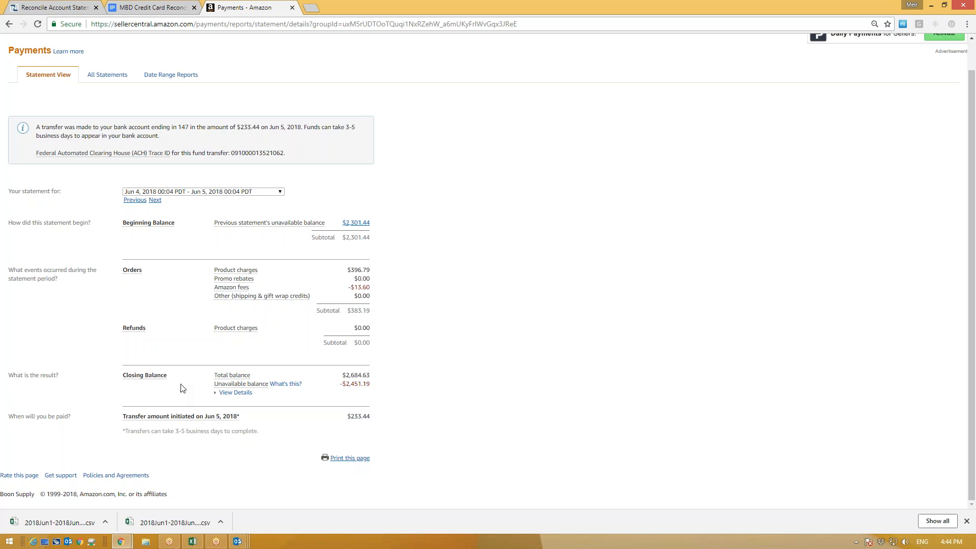
triple_click(243, 377)
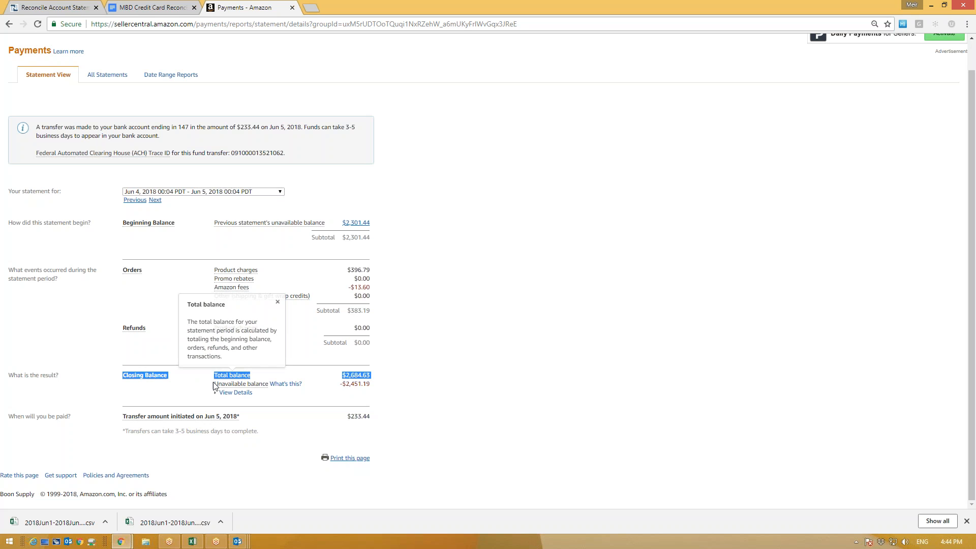
left_click_drag(214, 383, 268, 384)
left_click_drag(371, 388, 344, 385)
left_click(388, 406)
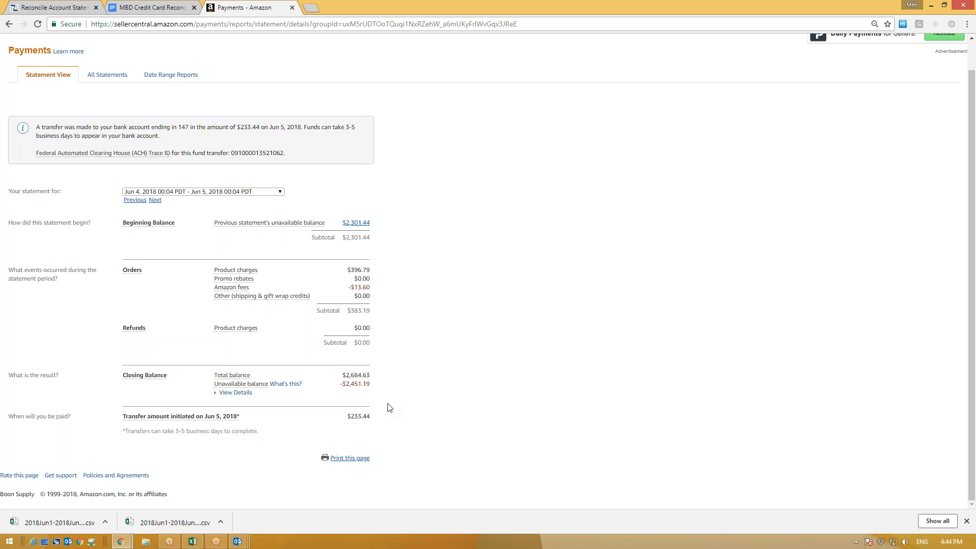
left_click_drag(339, 422, 370, 417)
left_click(393, 420)
left_click_drag(341, 385, 361, 381)
left_click(336, 377)
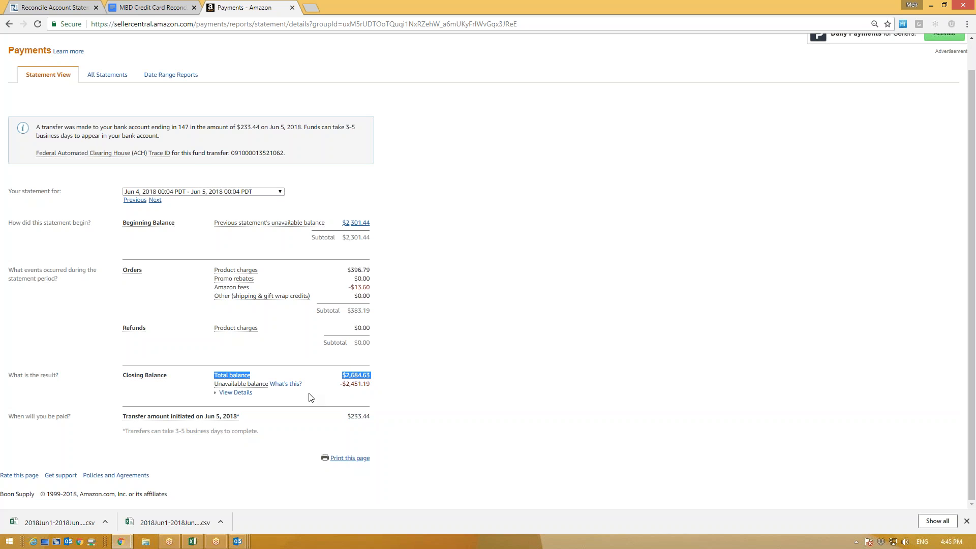
Step: Show the Jun 20 – Jun 21, 2018 statement and highlight its $389.33 closing balance
left_click(144, 193)
left_click(389, 376)
left_click(220, 192)
left_click(181, 224)
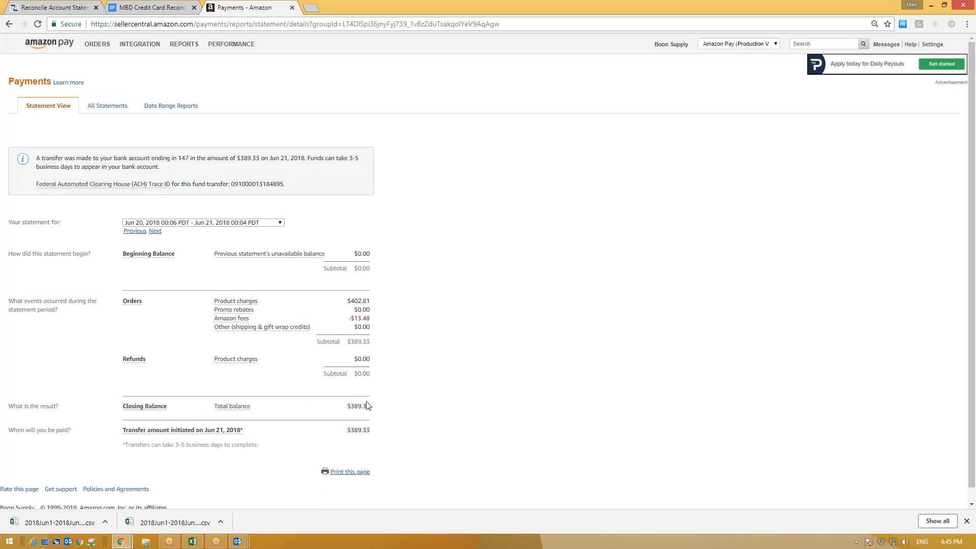
left_click_drag(374, 410, 340, 412)
Step: Re-enter 389.33 as the Ending Statement Balance in NetSuite
left_click(52, 6)
double_click(26, 213)
key("ctrl+v")
left_click(221, 239)
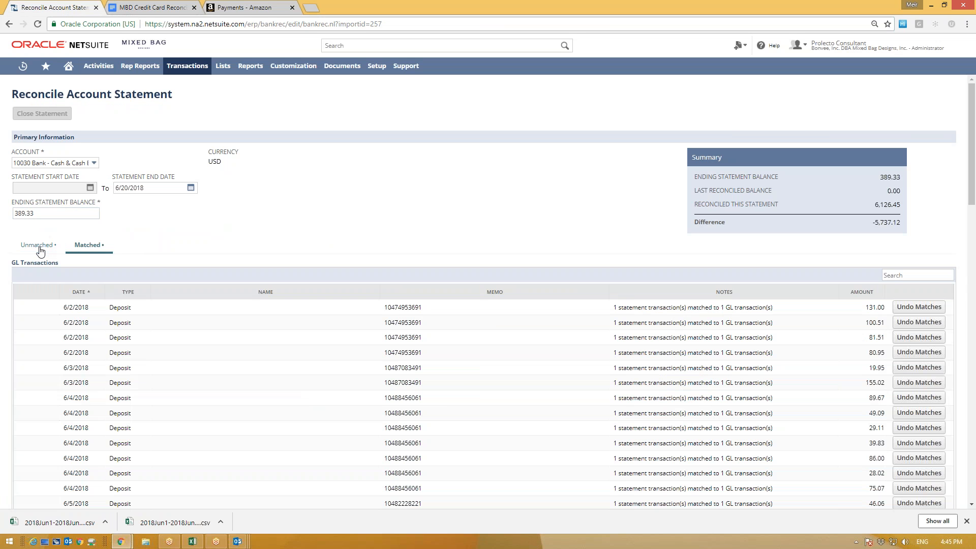
Step: Show the Matched transactions and expand the 131.00 deposit's matched line
left_click(83, 251)
scroll(150, 427, "down", 9)
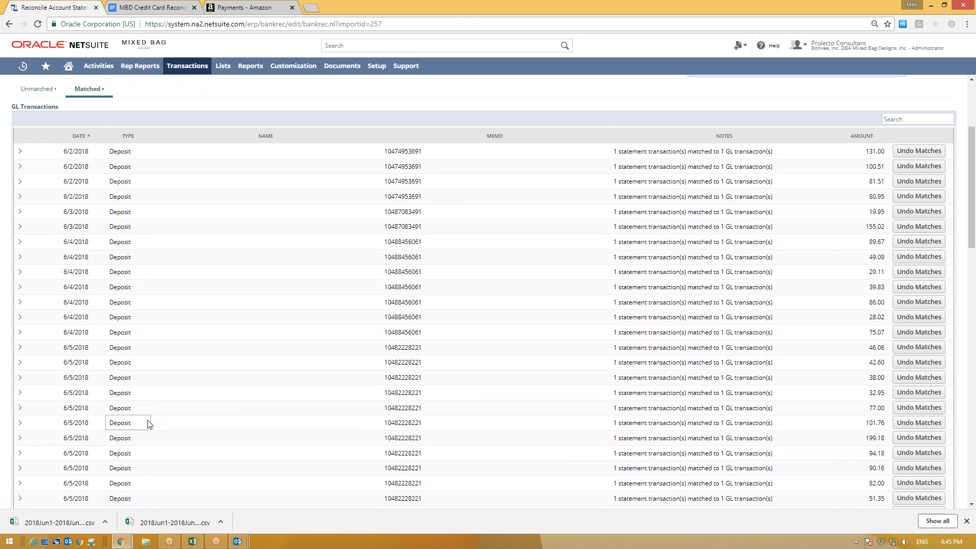
scroll(150, 424, "down", 10)
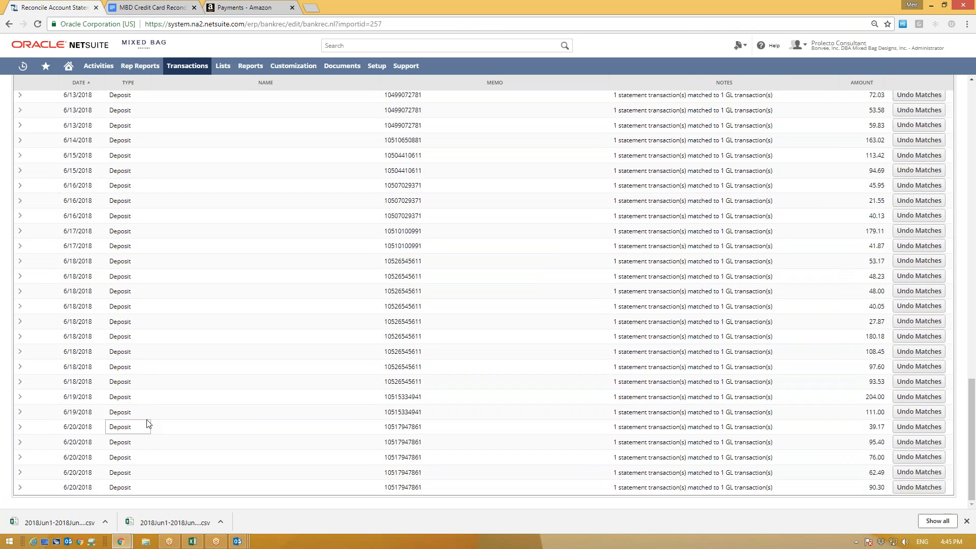
scroll(147, 423, "up", 19)
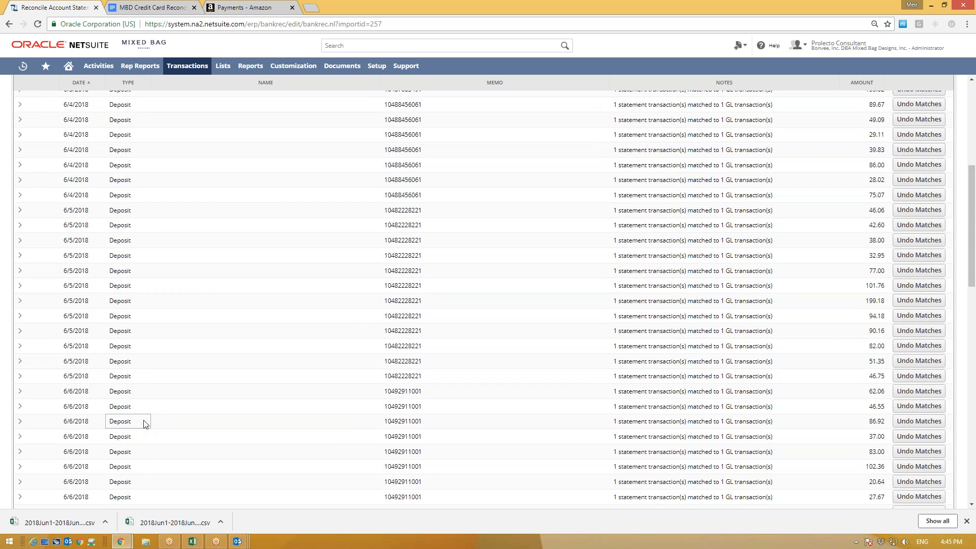
left_click(20, 307)
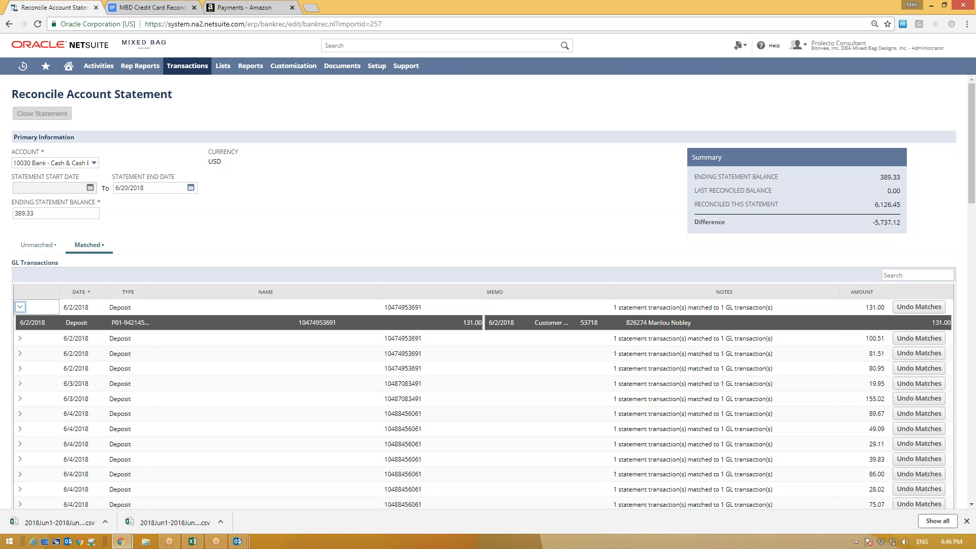
left_click(20, 308)
left_click(20, 307)
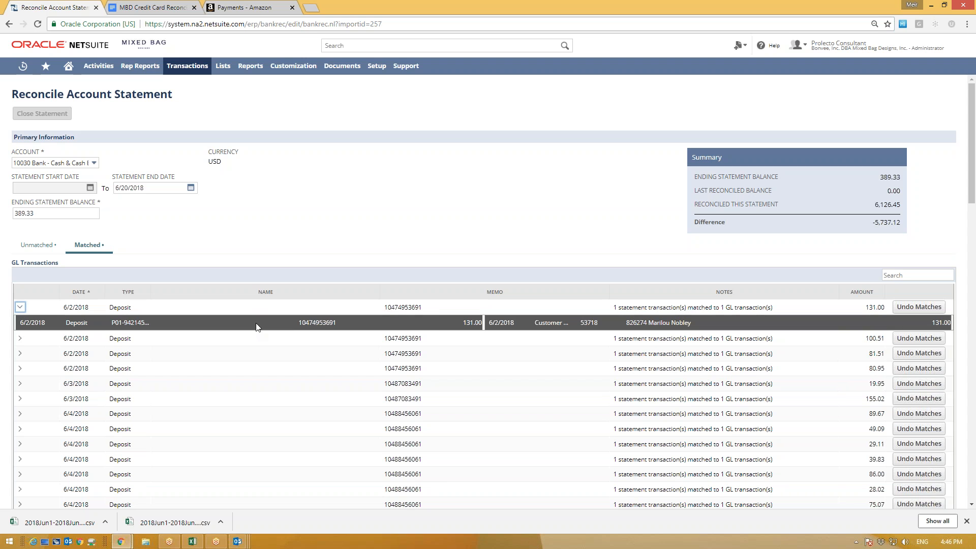
Step: Inspect the 131.00 deposit's memo, transaction number and notes, then collapse it
left_click_drag(335, 322, 276, 324)
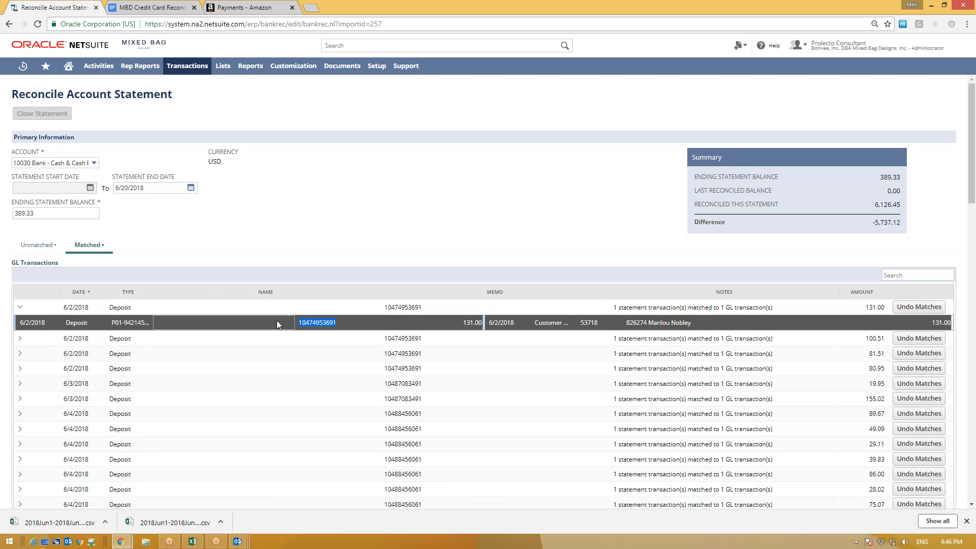
double_click(601, 324)
double_click(676, 322)
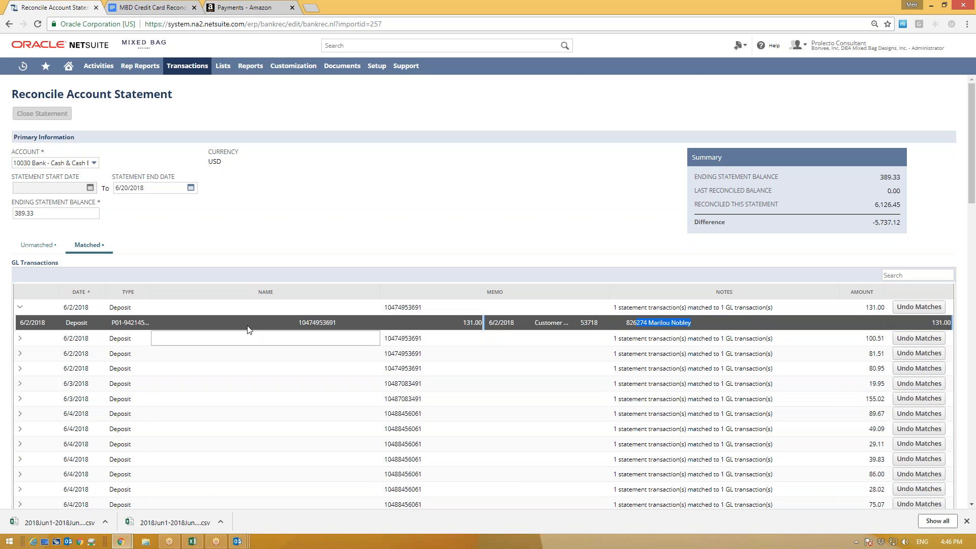
left_click(20, 309)
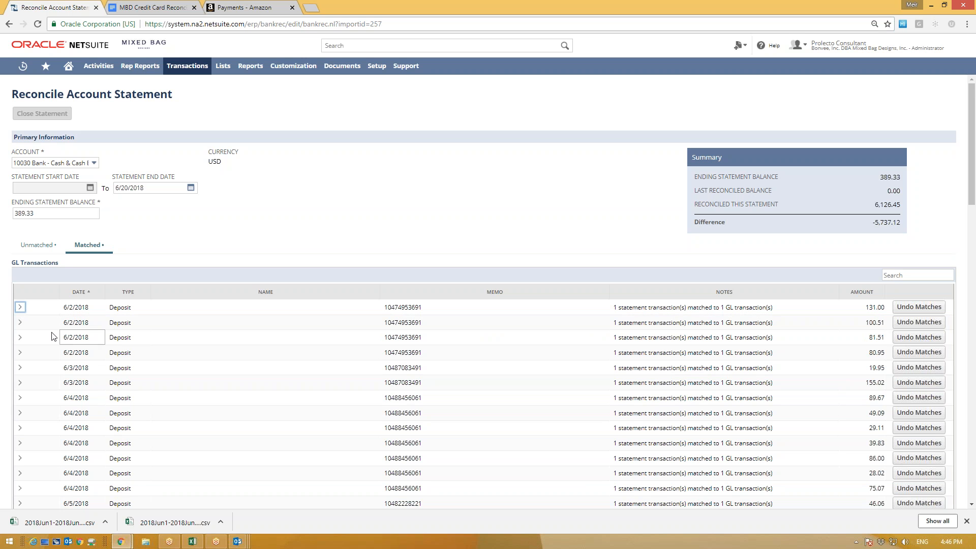
scroll(48, 391, "down", 4)
scroll(48, 391, "up", 4)
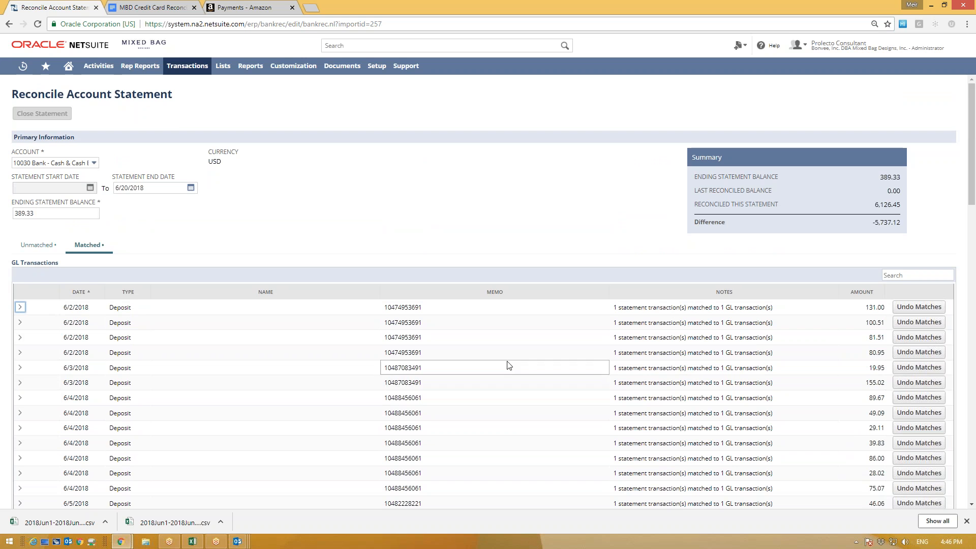
scroll(192, 394, "down", 15)
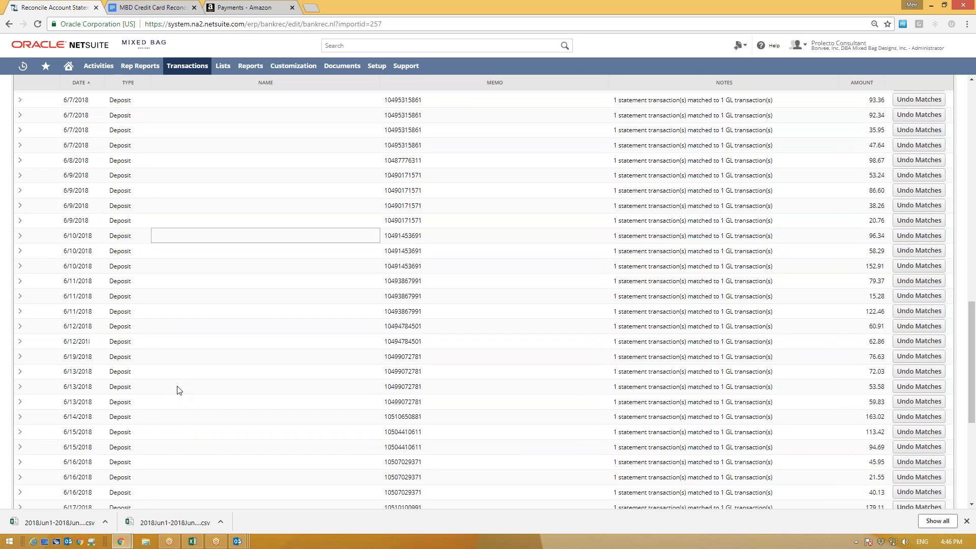
scroll(176, 391, "up", 15)
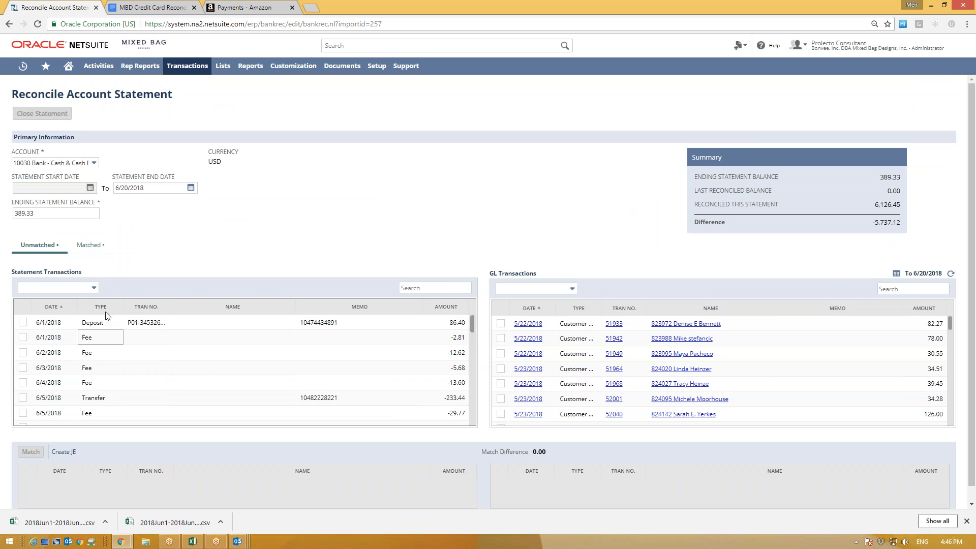
Step: Sort the statement transactions by type with transfers first
scroll(472, 321, "down", 2)
scroll(467, 325, "up", 2)
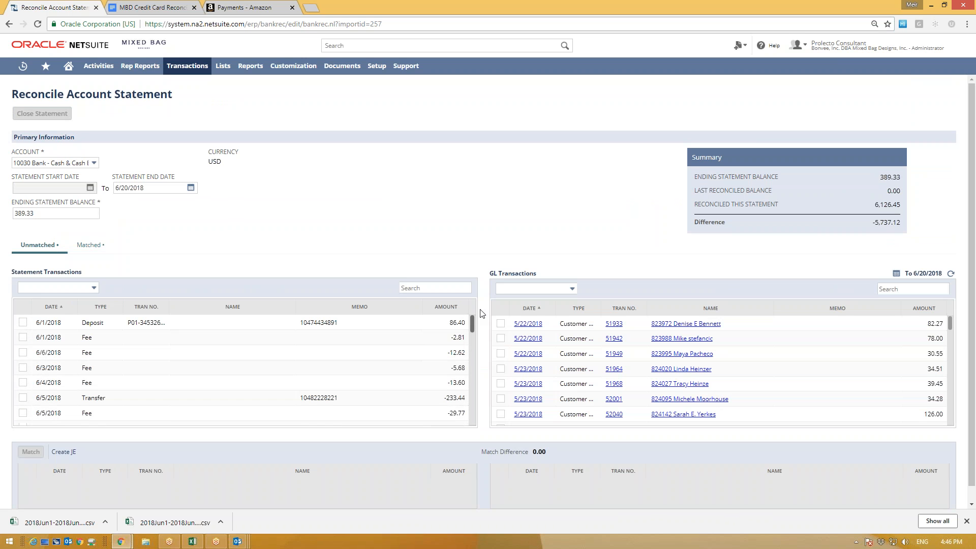
left_click(111, 308)
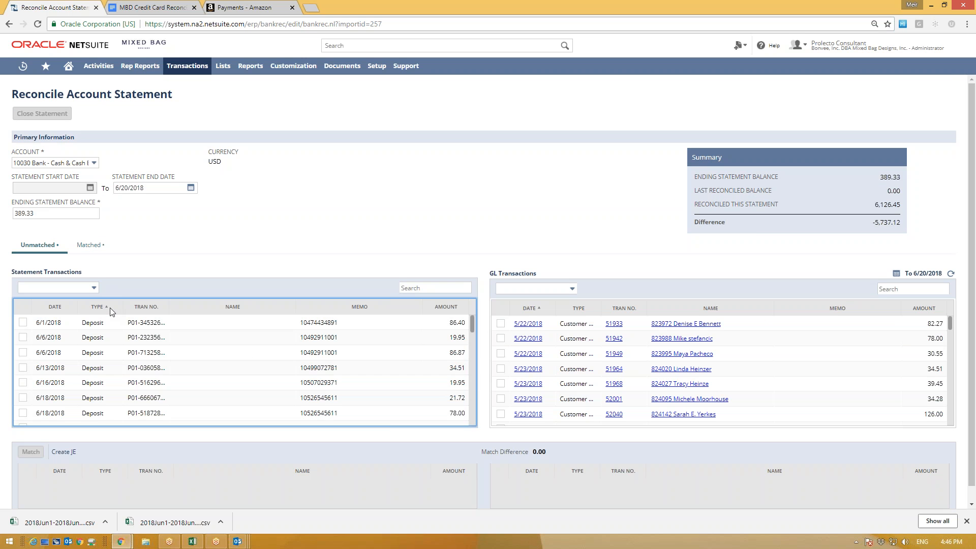
left_click(101, 305)
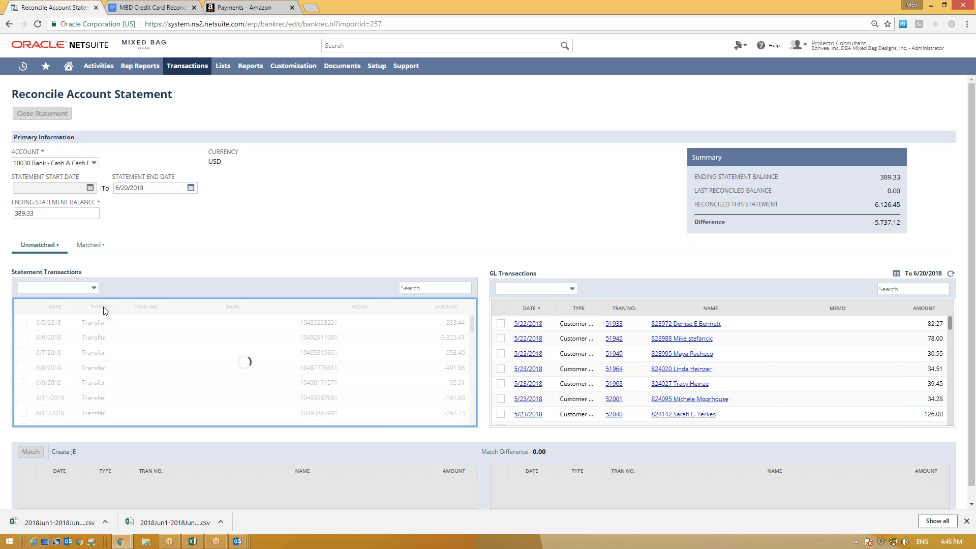
scroll(106, 376, "up", 3)
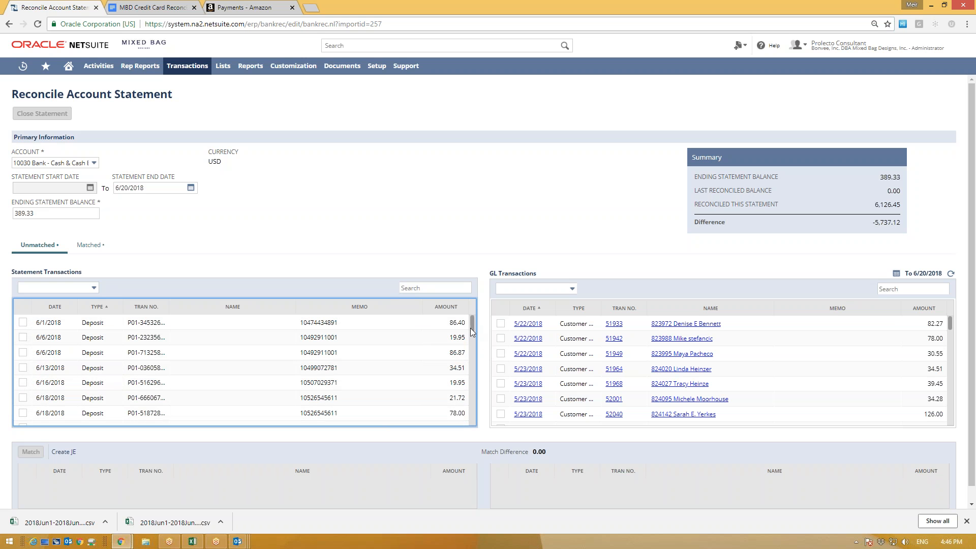
Step: Search the GL for 86.40 and tick the 6/1/2018 86.40 statement deposit and GL payment
left_click(888, 288)
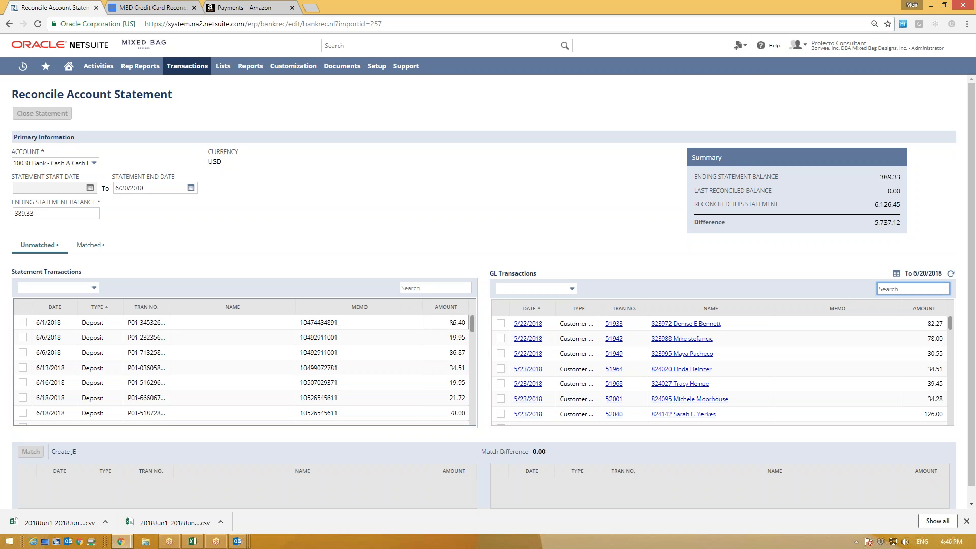
left_click(443, 323)
key("ctrl+a")
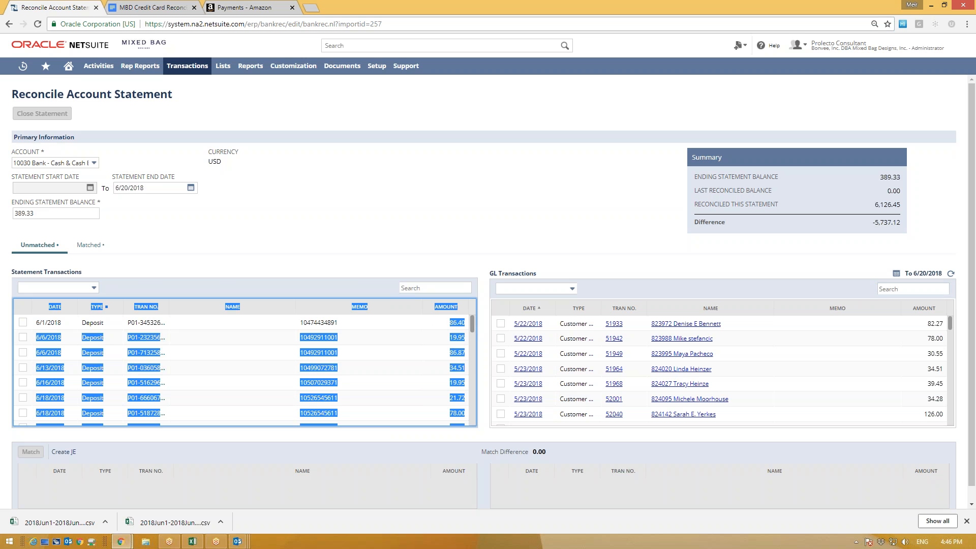
left_click(885, 287)
type("866.40")
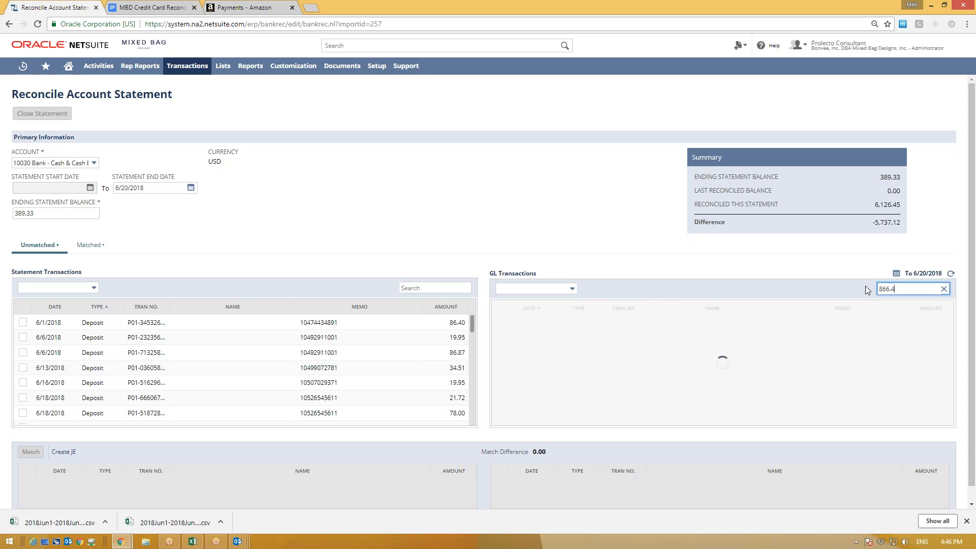
key("BackSpace")
key("BackSpace")
key("BackSpace")
key("BackSpace")
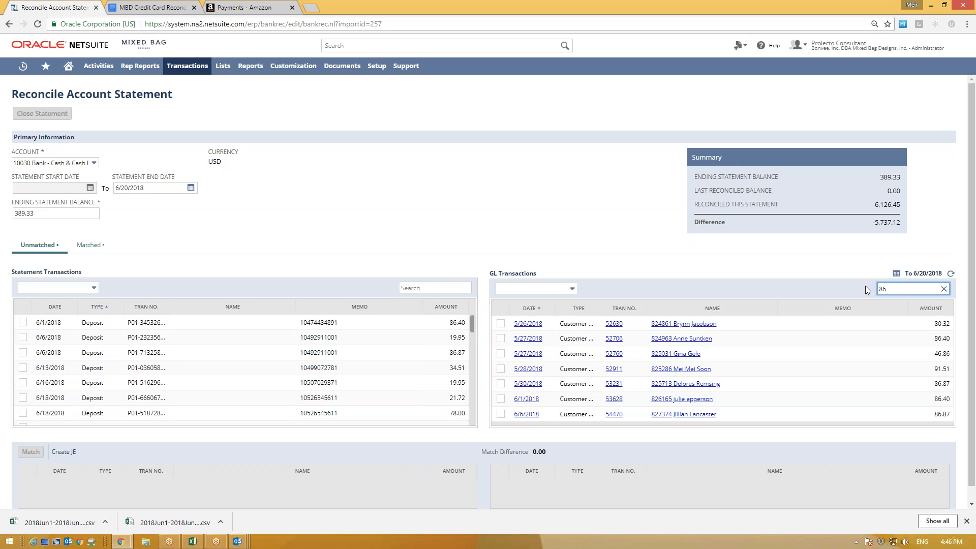
type(".40")
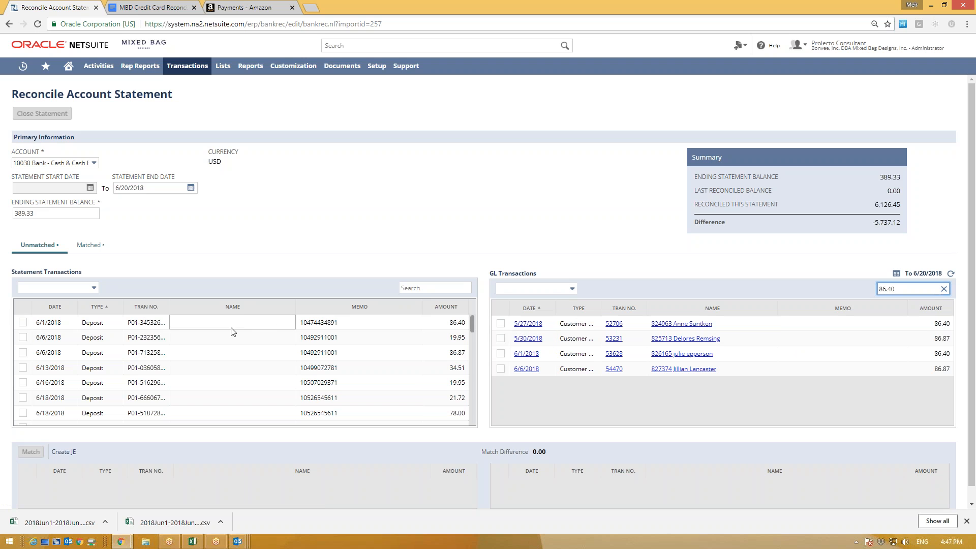
left_click(23, 322)
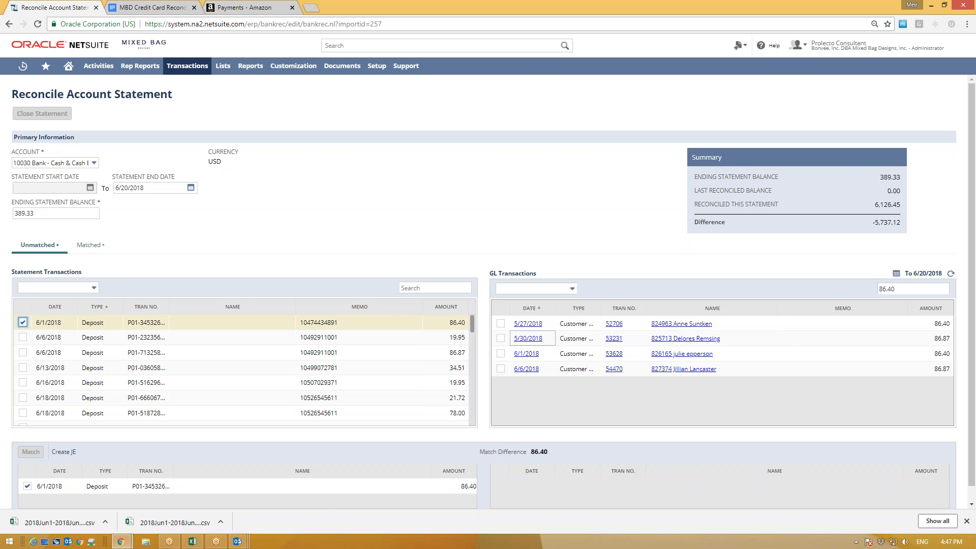
left_click(501, 353)
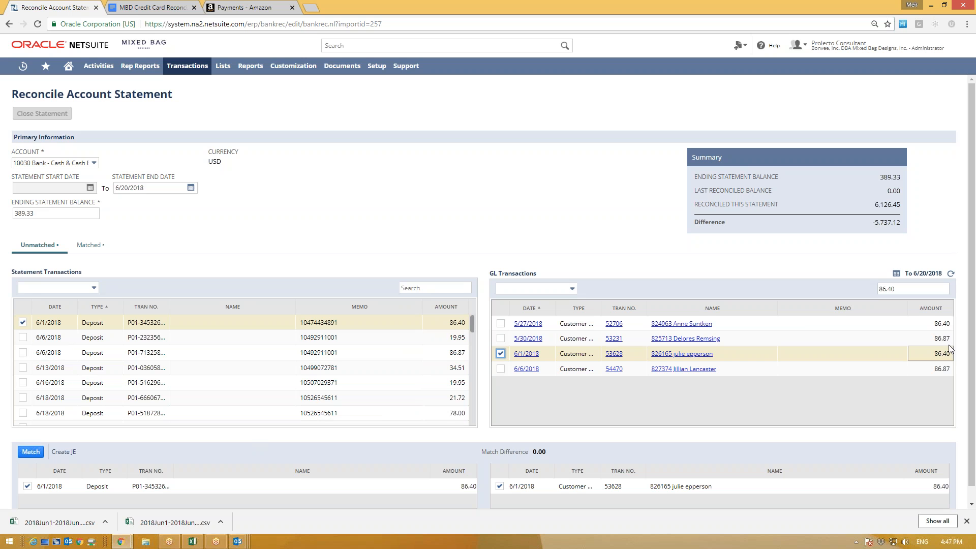
Step: Search the GL for 19.95, tick the 19.95 statement deposit, then clear the search
left_click(898, 286)
key("ctrl+a")
type("19")
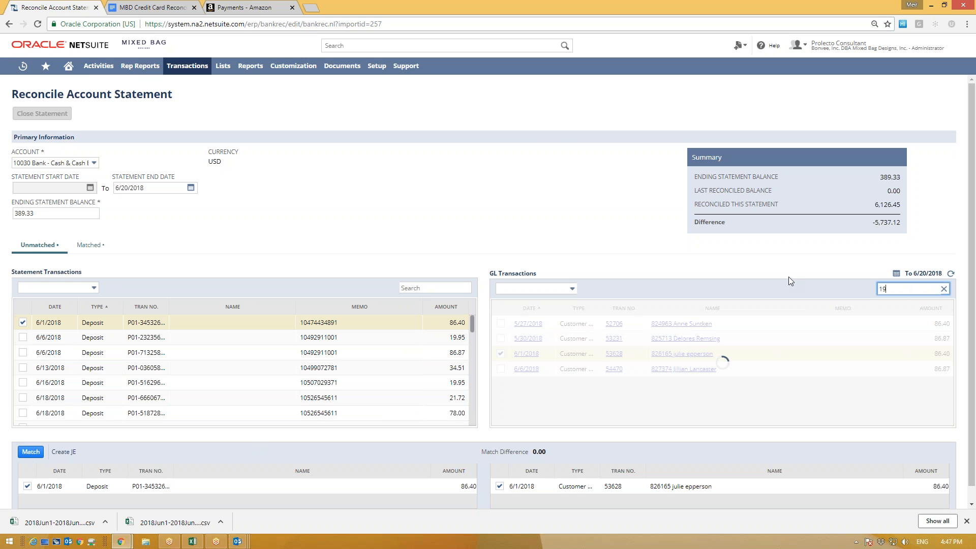
type(".95")
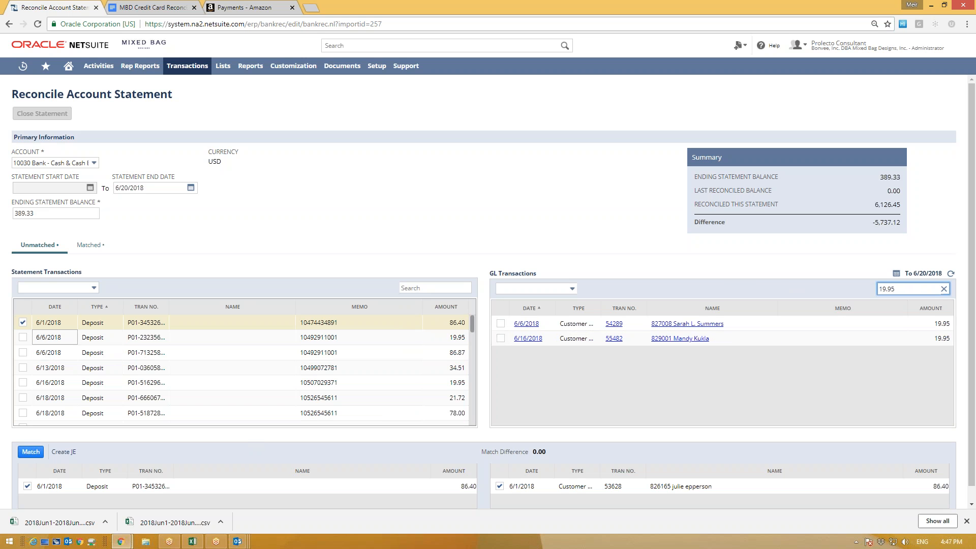
left_click(24, 337)
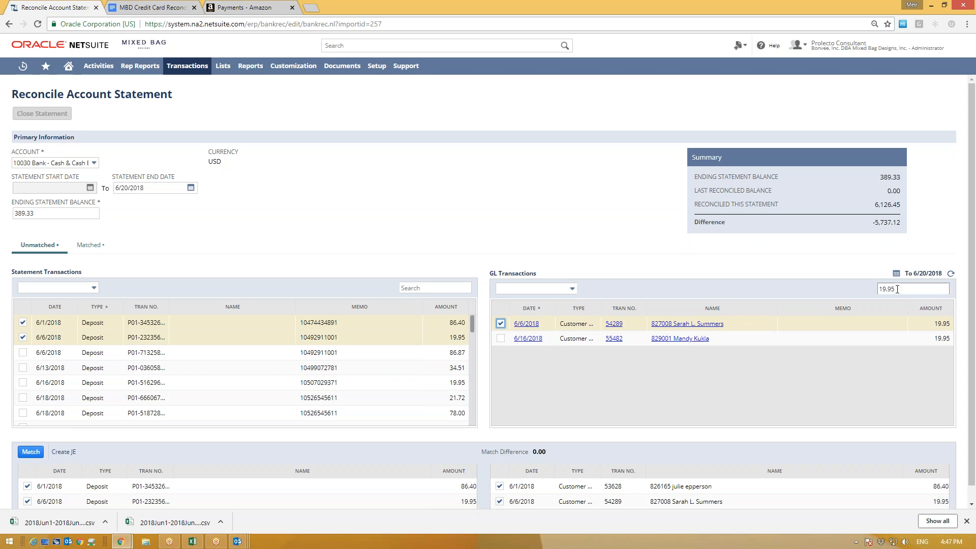
left_click_drag(897, 290, 833, 296)
key("BackSpace")
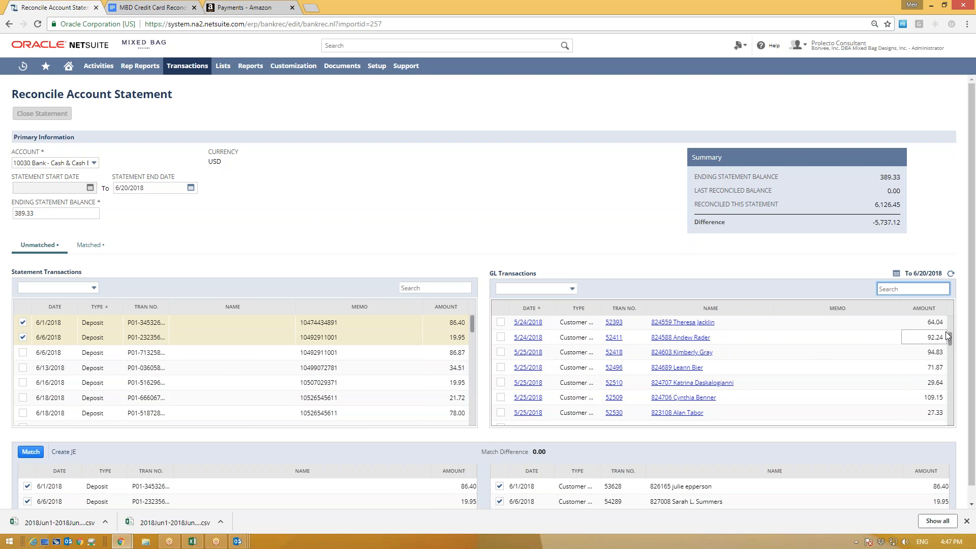
left_click_drag(950, 338, 937, 394)
scroll(920, 399, "down", 5)
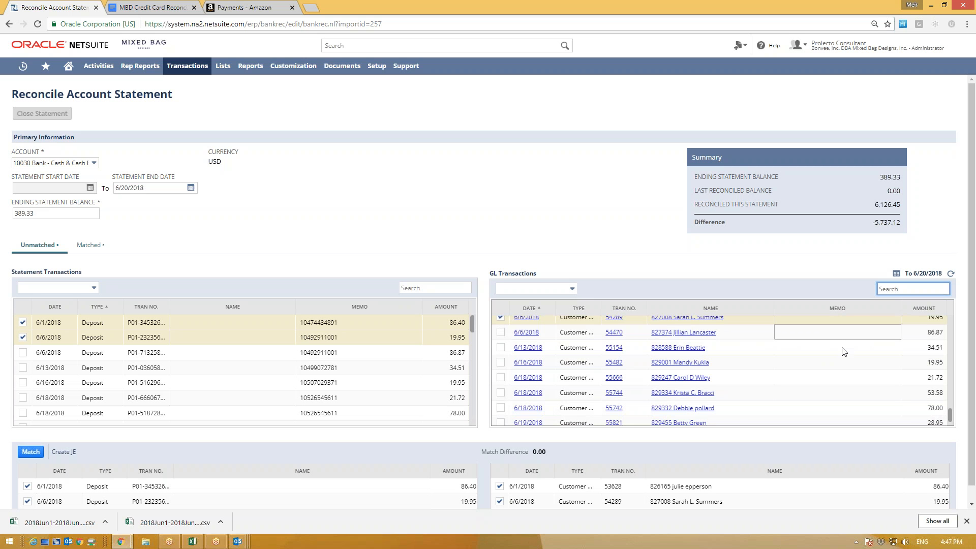
Step: Pair 6/6 86.87, 6/13 34.51, 6/16 19.95 with GL 54470, 55154, 55482; add 6/18 21.72
left_click(22, 352)
left_click(23, 368)
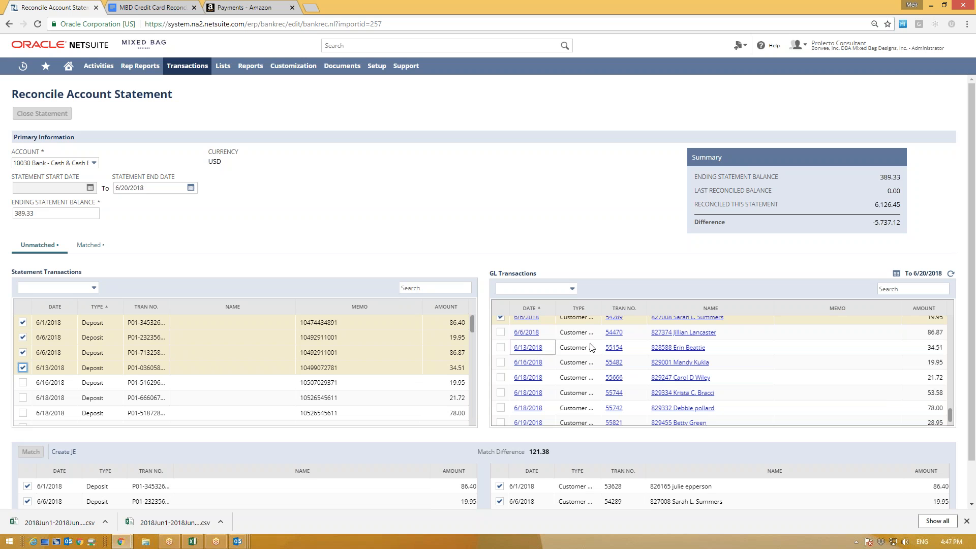
left_click(501, 332)
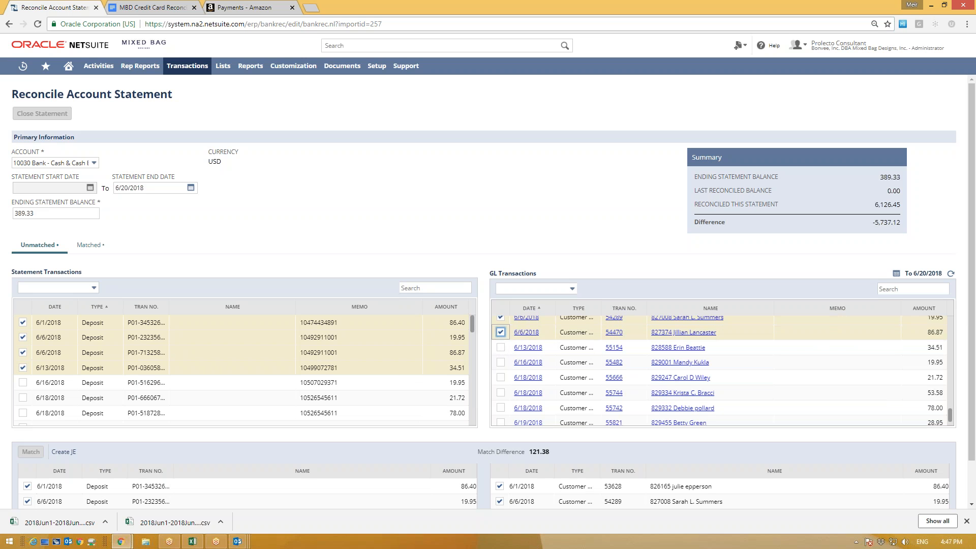
left_click(500, 348)
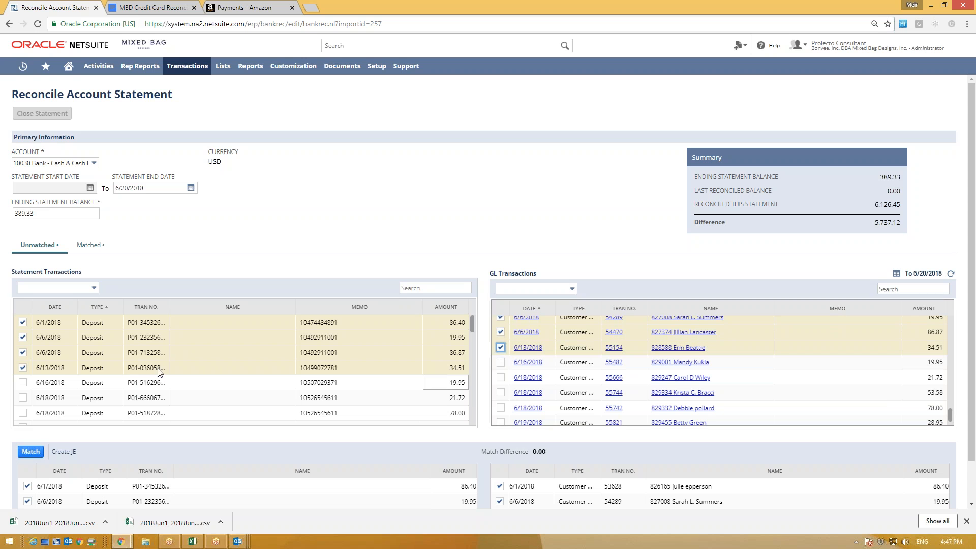
left_click(22, 383)
left_click(500, 363)
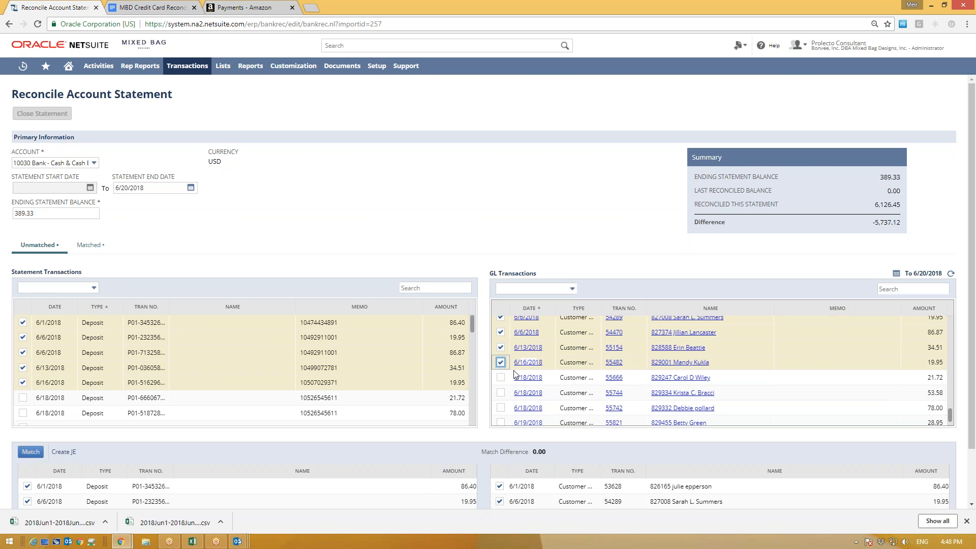
scroll(181, 473, "down", 2)
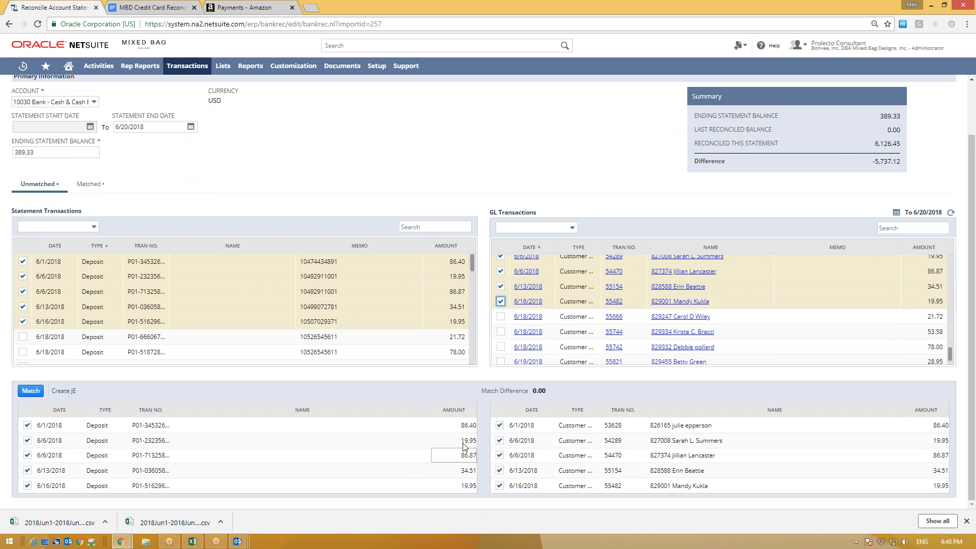
left_click(22, 336)
scroll(69, 418, "down", 1)
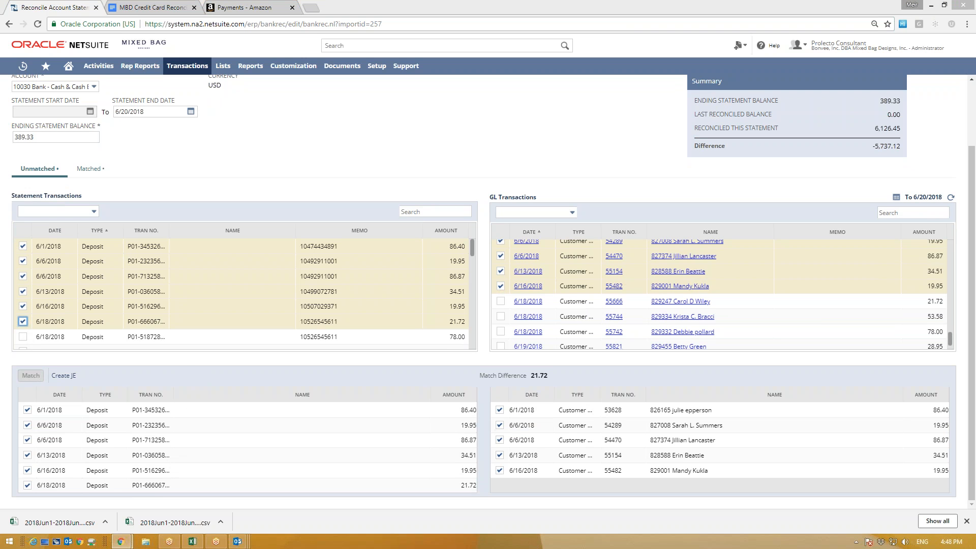
Step: Highlight the pending match rows and page header on the reconciliation screen
mouse_move(200, 370)
left_mouse_down()
mouse_move(20, 346)
mouse_move(409, 498)
mouse_move(409, 394)
mouse_move(175, 363)
left_mouse_up()
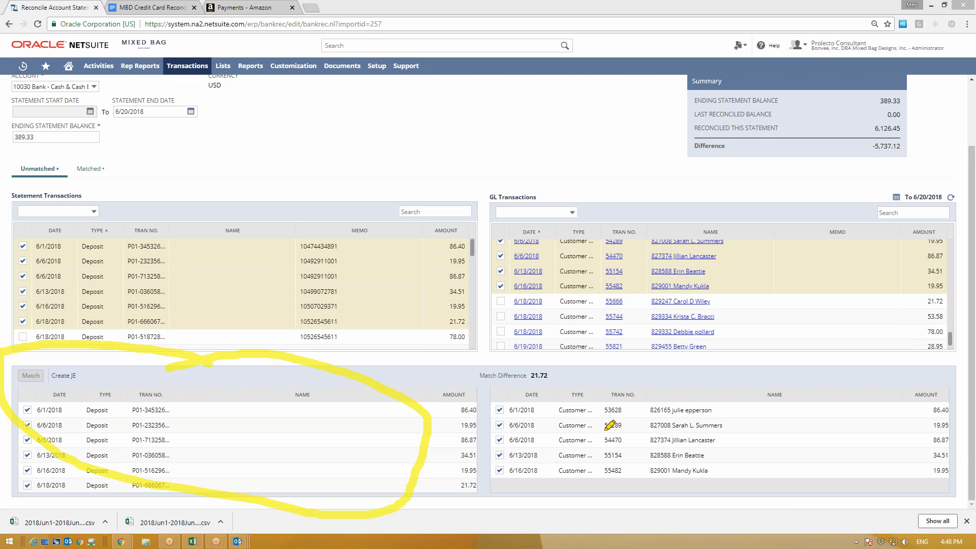
mouse_move(638, 370)
left_mouse_down()
mouse_move(465, 351)
mouse_move(727, 505)
mouse_move(969, 441)
mouse_move(765, 370)
left_mouse_up()
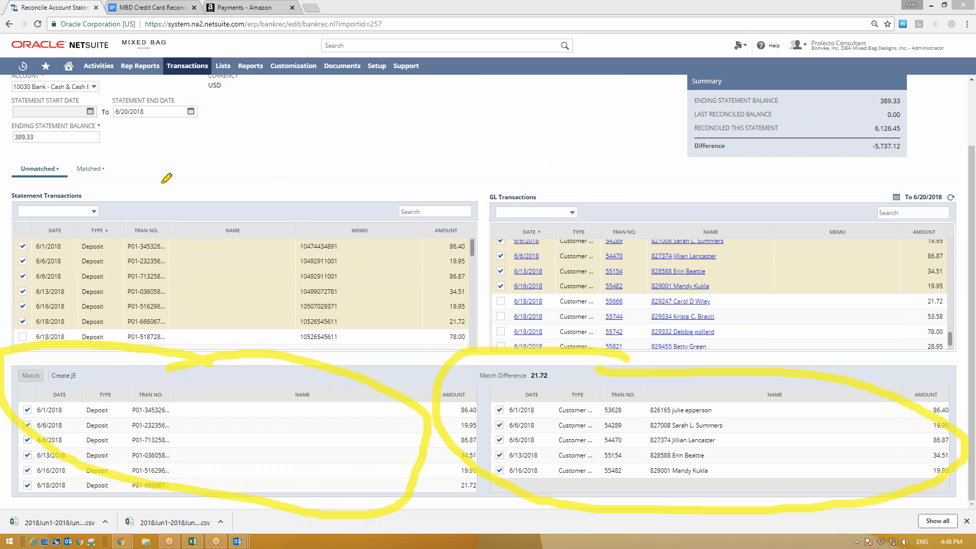
left_click_drag(88, 192, 23, 192)
left_click_drag(49, 195, 93, 193)
mouse_move(14, 224)
left_mouse_down()
mouse_move(7, 305)
mouse_move(297, 345)
mouse_move(479, 305)
mouse_move(458, 223)
left_mouse_up()
left_click_drag(374, 229, 3, 217)
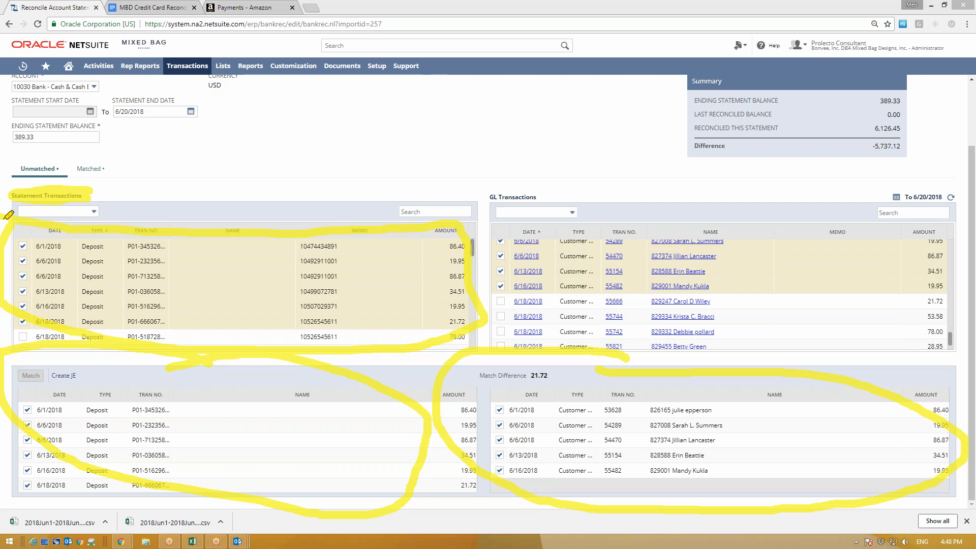
mouse_move(547, 186)
left_mouse_down()
mouse_move(510, 175)
mouse_move(535, 201)
mouse_move(489, 294)
mouse_move(726, 335)
mouse_move(953, 351)
mouse_move(948, 213)
left_mouse_up()
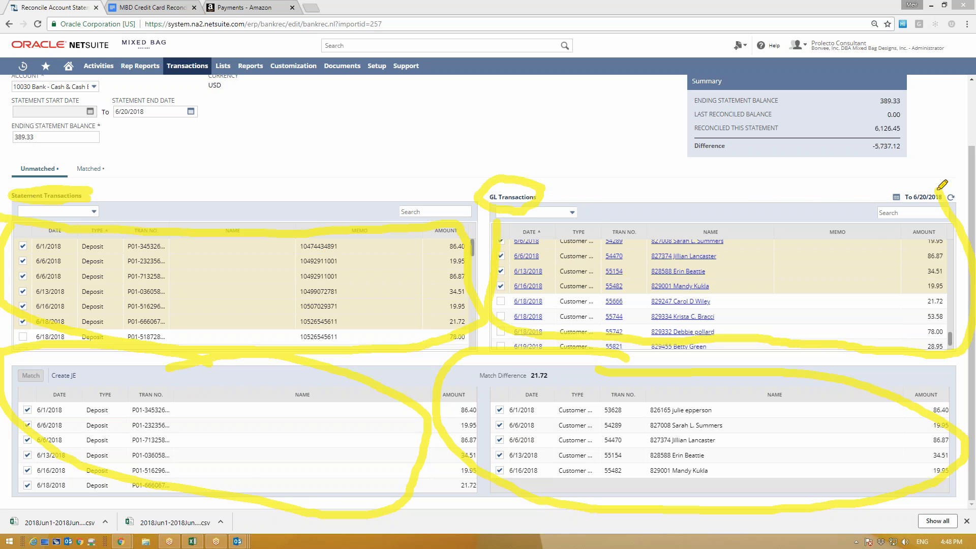
key("Escape")
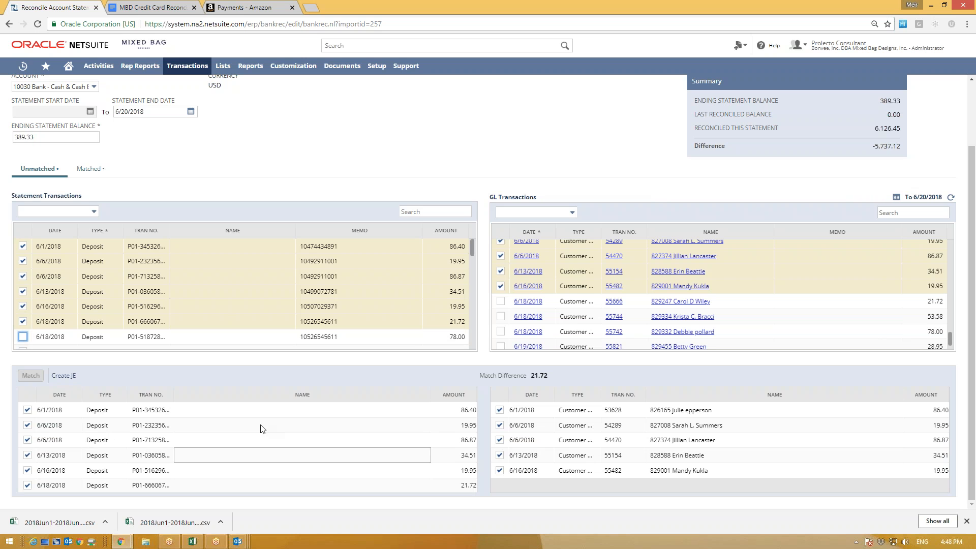
Step: Uncheck the 6/18 21.72 statement deposit so the match difference shows 0.00
left_click_drag(551, 375, 530, 374)
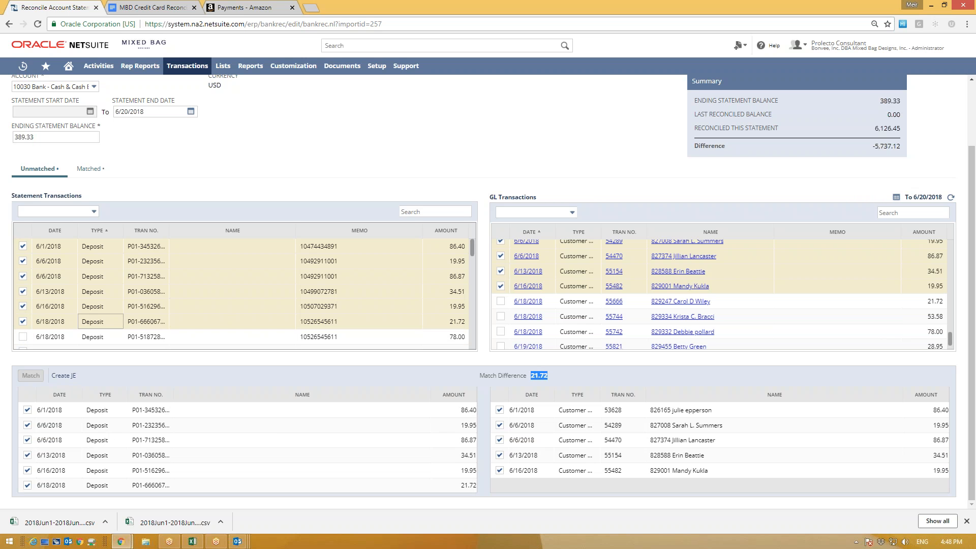
left_click(23, 321)
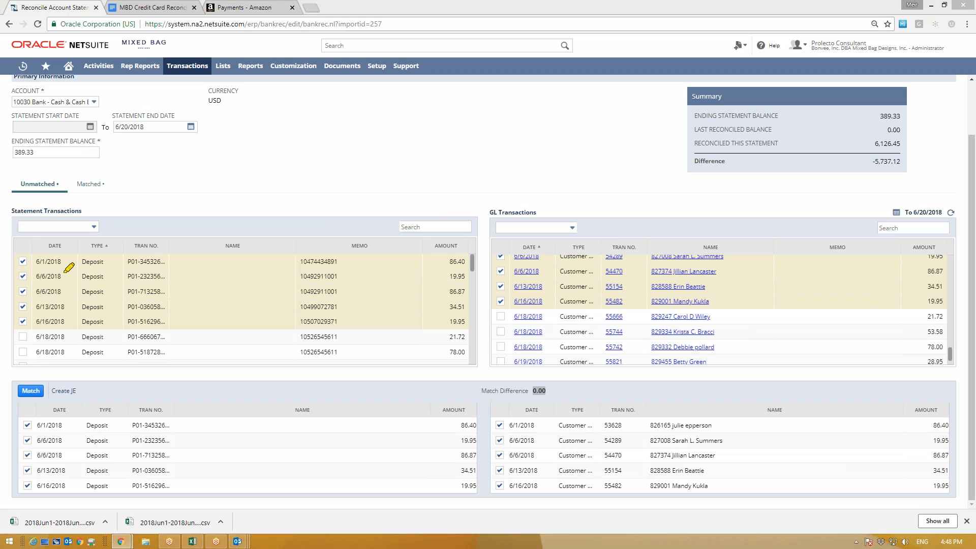
mouse_move(111, 170)
left_mouse_down()
mouse_move(97, 199)
mouse_move(101, 175)
mouse_move(73, 201)
left_mouse_up()
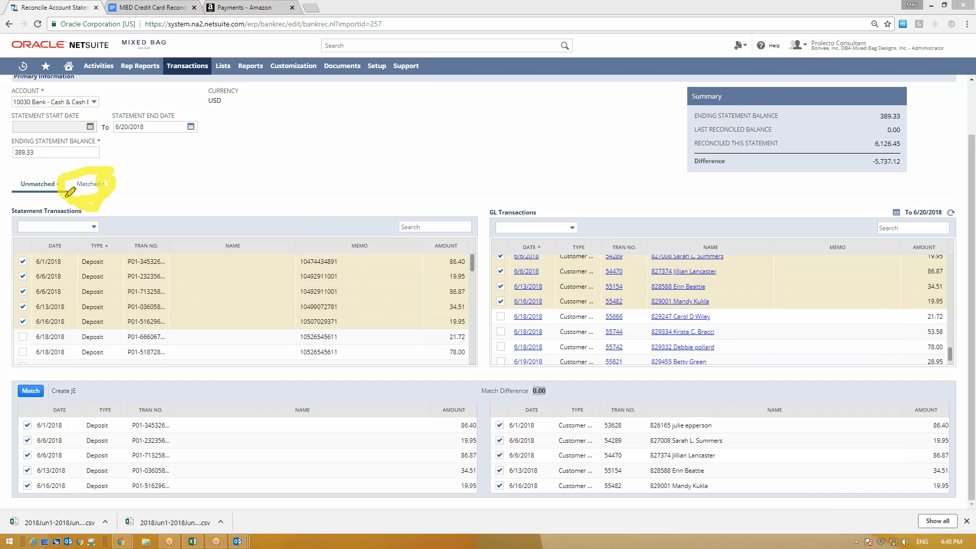
left_click_drag(25, 376, 12, 395)
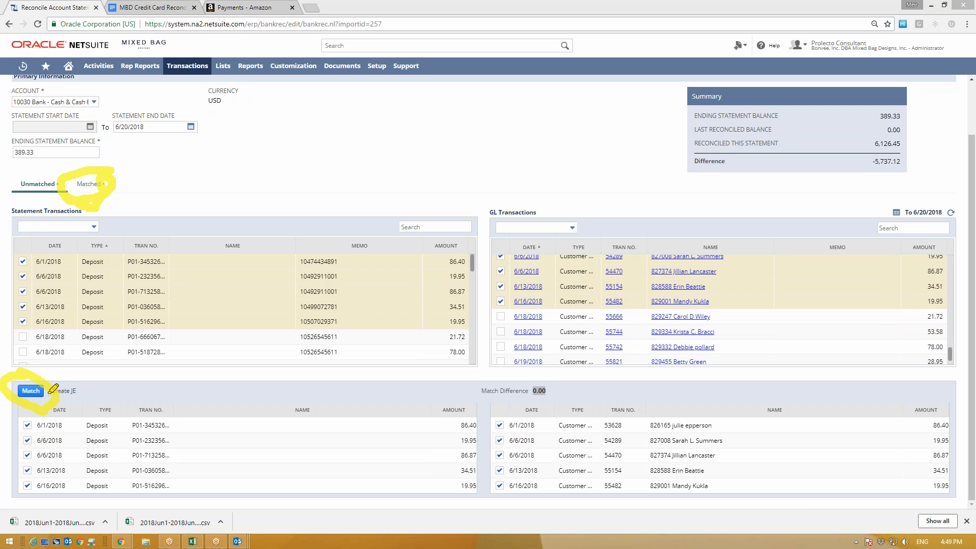
left_click_drag(524, 379, 449, 381)
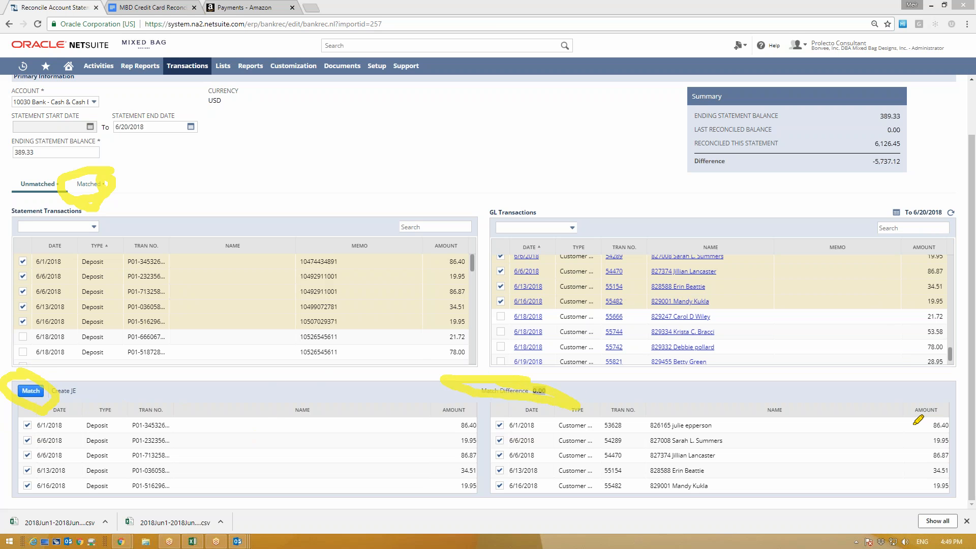
key("Escape")
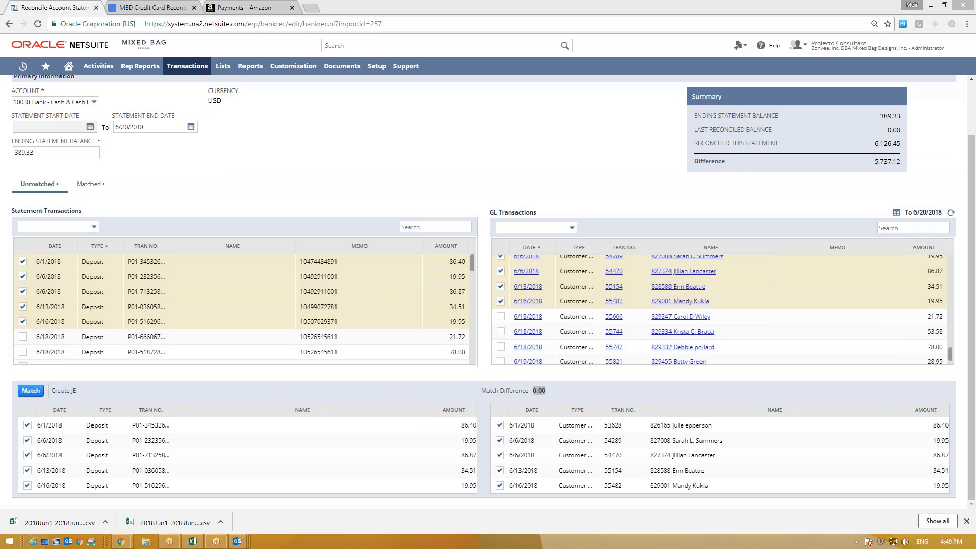
Step: Re-add the 6/18 21.72 statement deposit and pair it with GL deposit 55666
left_click(32, 339)
left_click(22, 336)
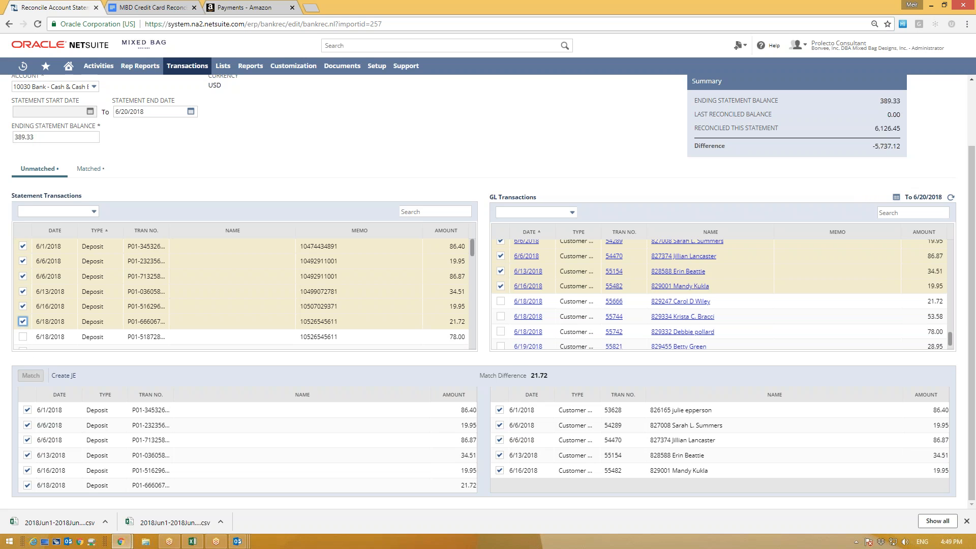
mouse_move(67, 357)
left_mouse_down()
mouse_move(20, 380)
mouse_move(76, 372)
left_mouse_up()
key("Escape")
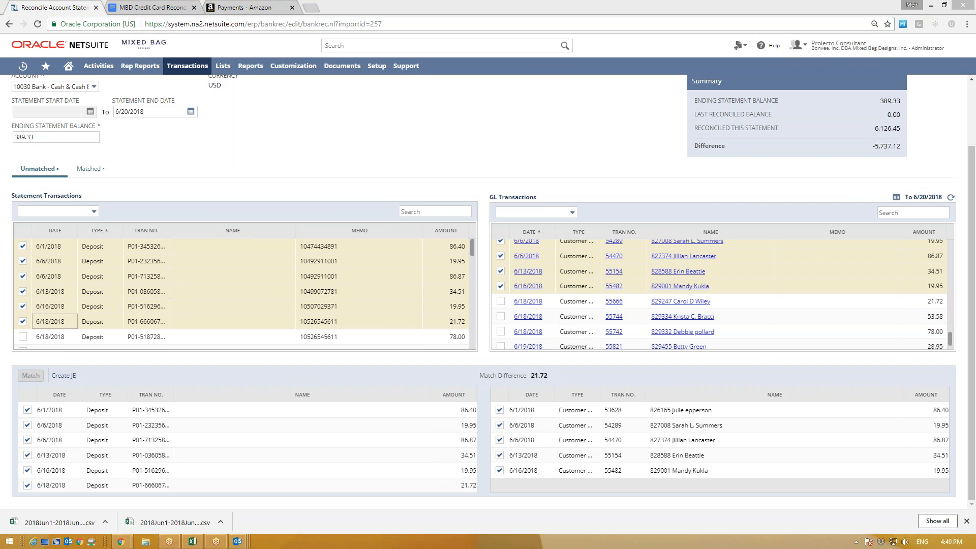
left_click(501, 300)
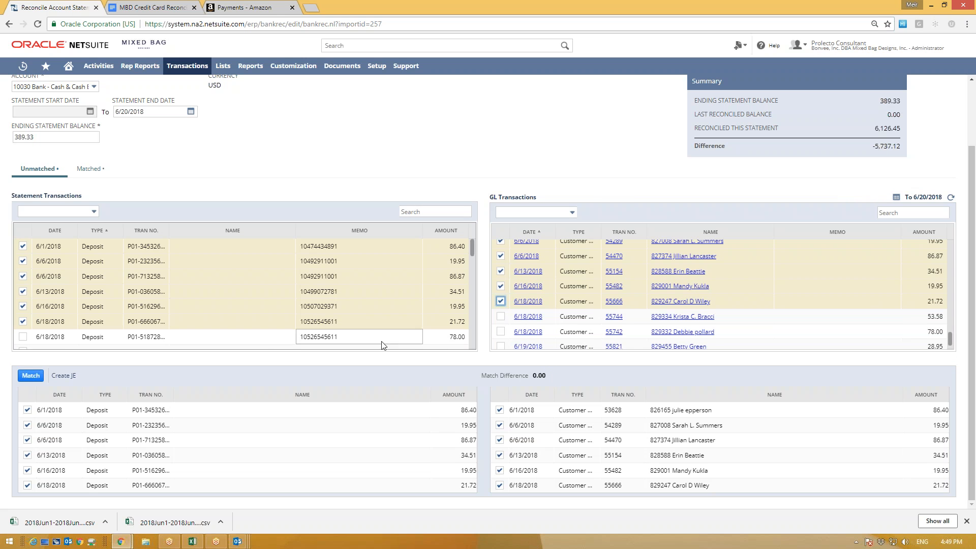
Step: Filter the GL by 78, pair the 6/18 78.00 deposit with GL 55742, and match all
left_click(892, 216)
type("7")
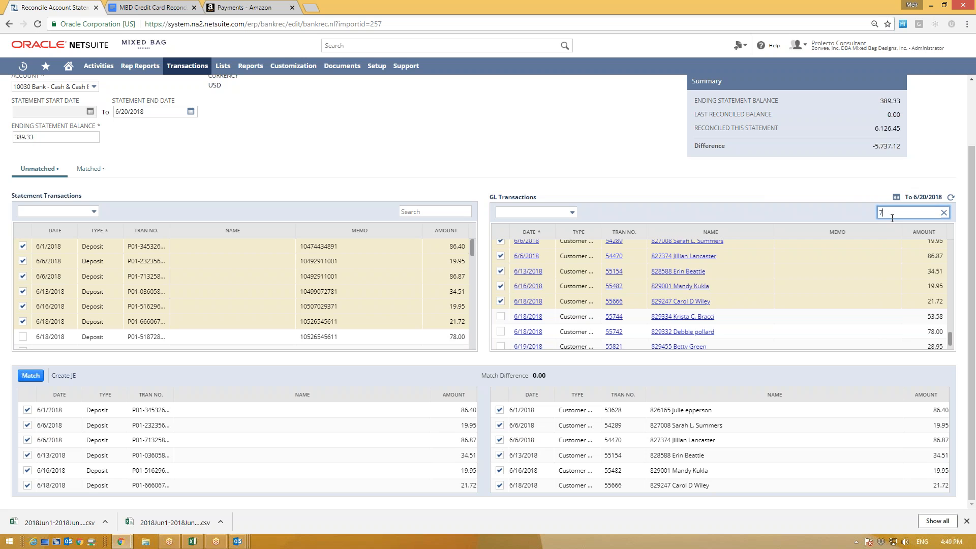
type("8")
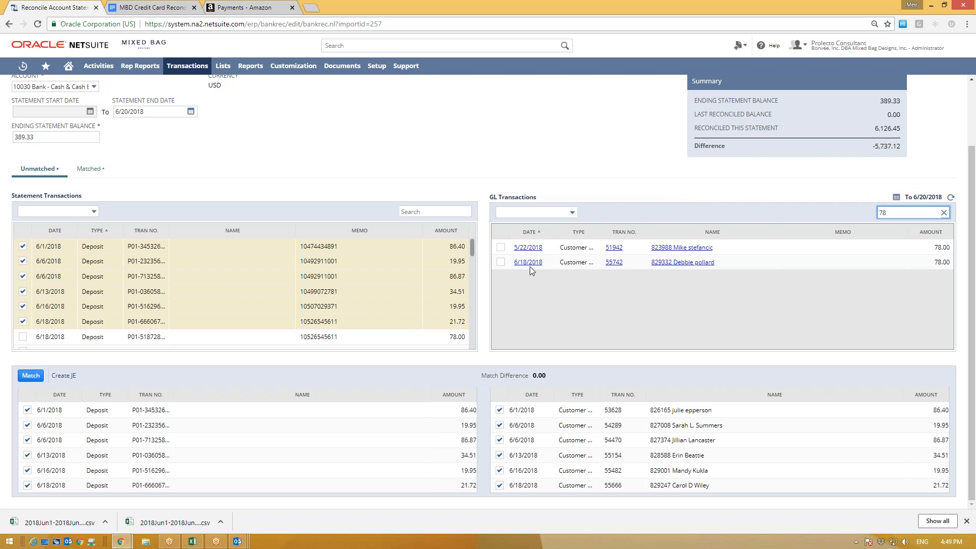
left_click(22, 336)
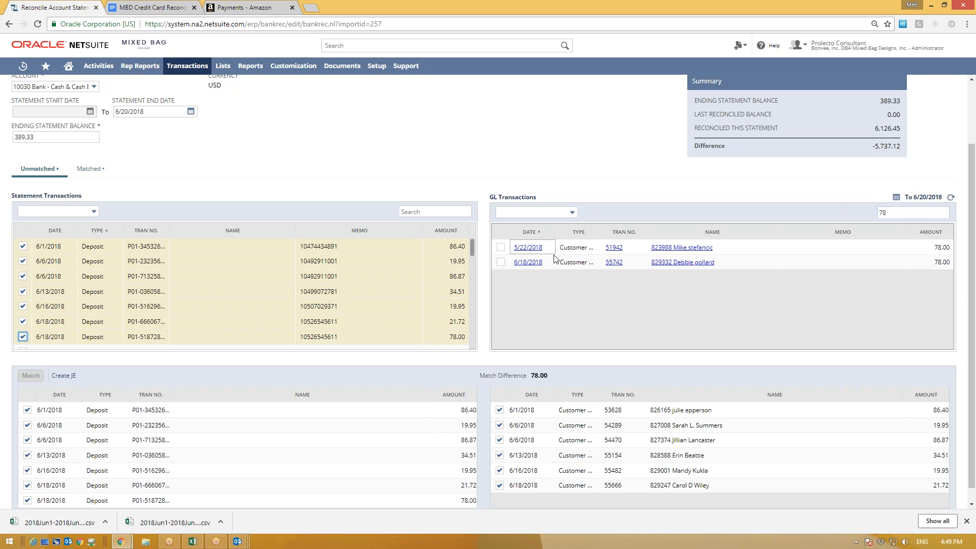
left_click_drag(542, 262, 523, 260)
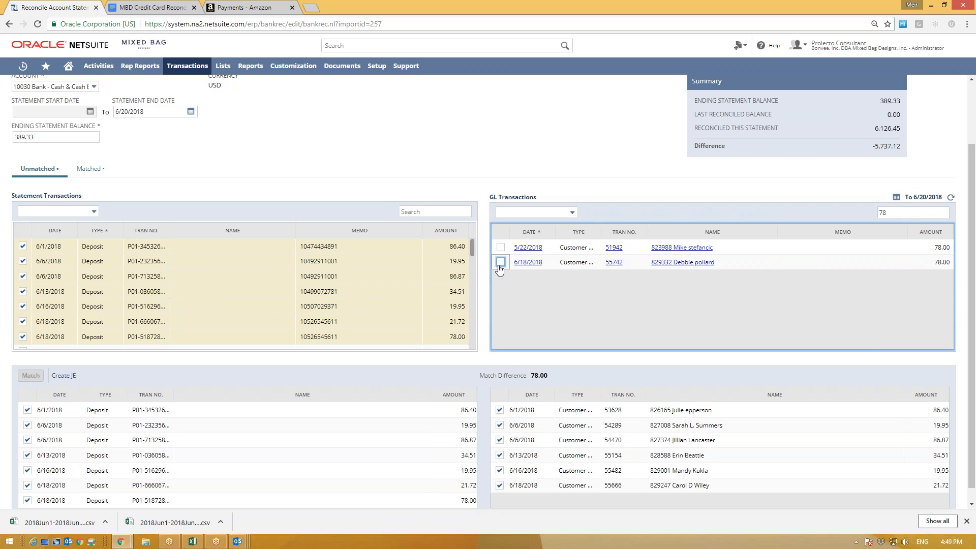
left_click(500, 262)
scroll(205, 306, "down", 1)
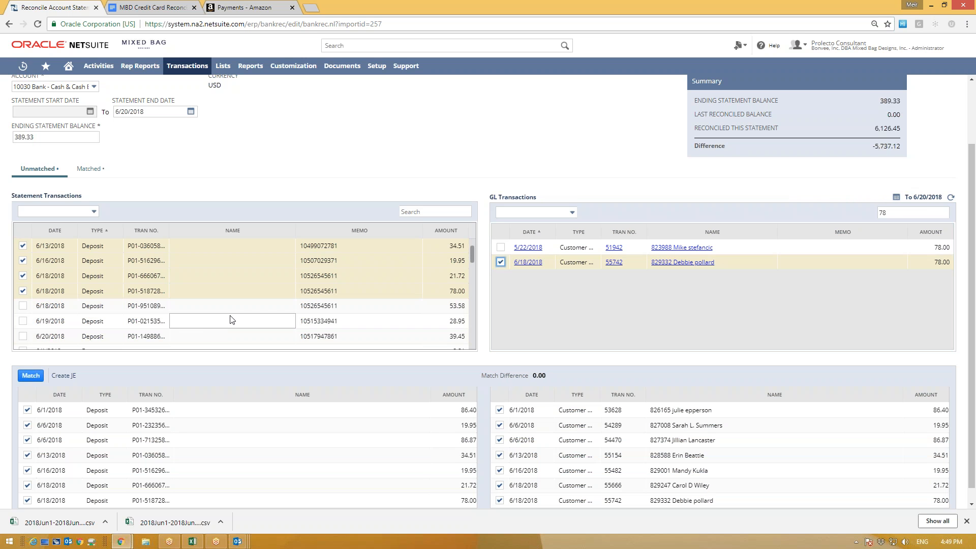
left_click(26, 377)
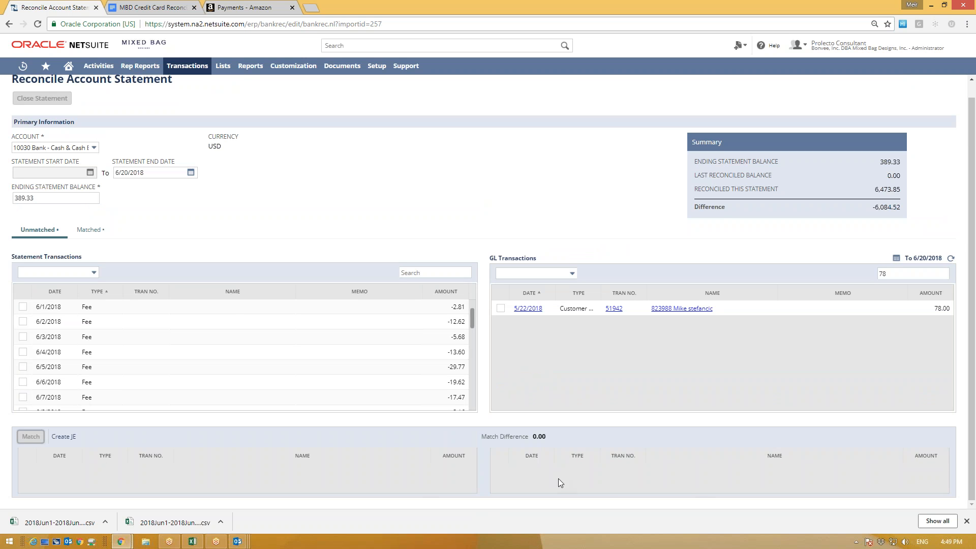
scroll(159, 344, "up", 1)
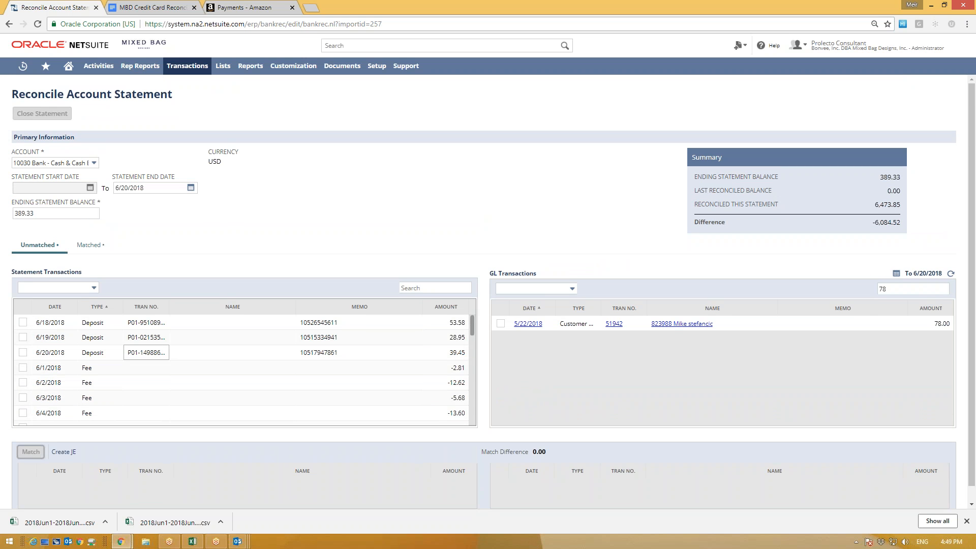
left_click(87, 245)
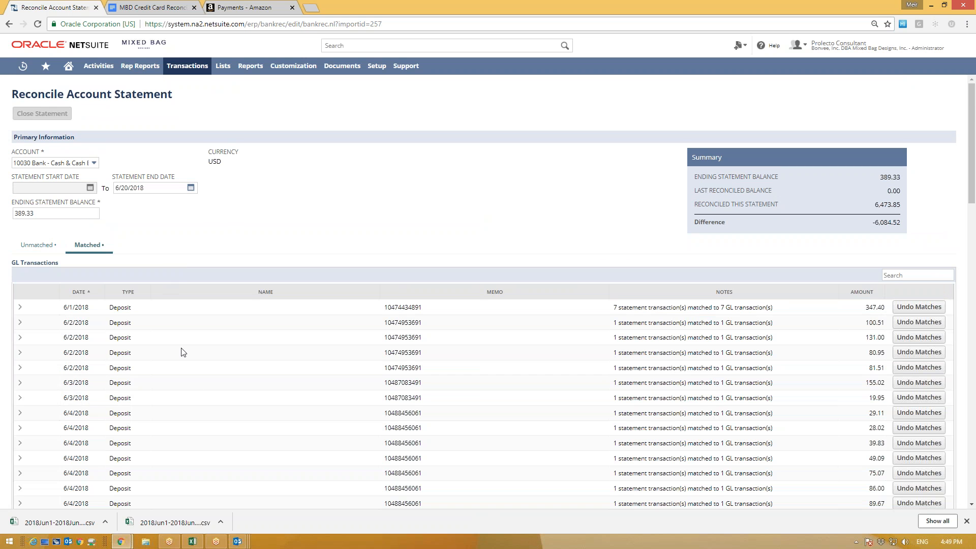
scroll(196, 395, "down", 20)
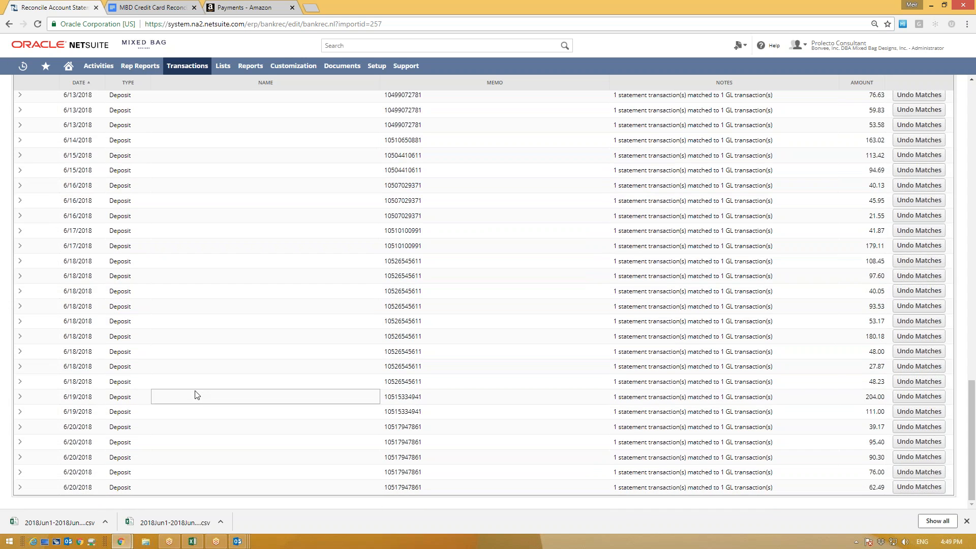
scroll(206, 443, "up", 10)
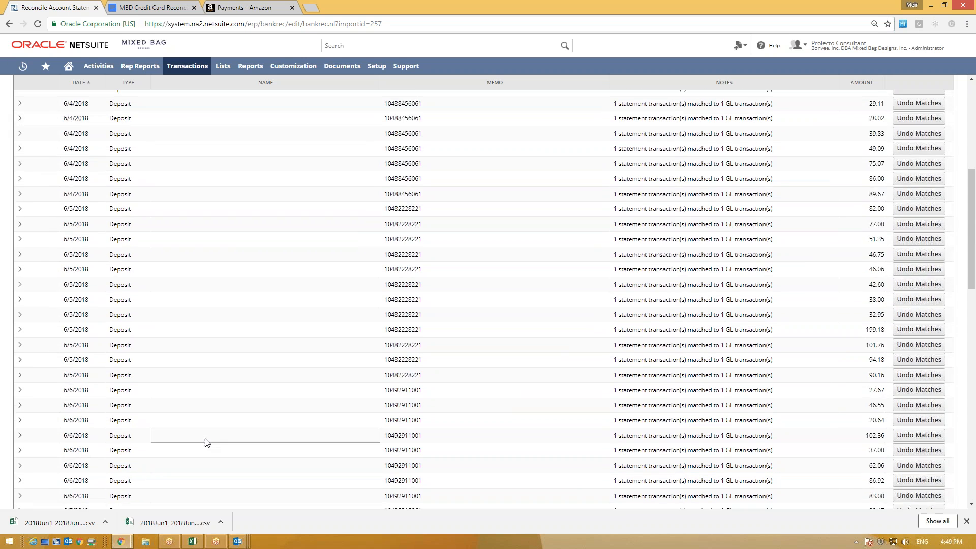
scroll(206, 443, "up", 10)
left_click(41, 245)
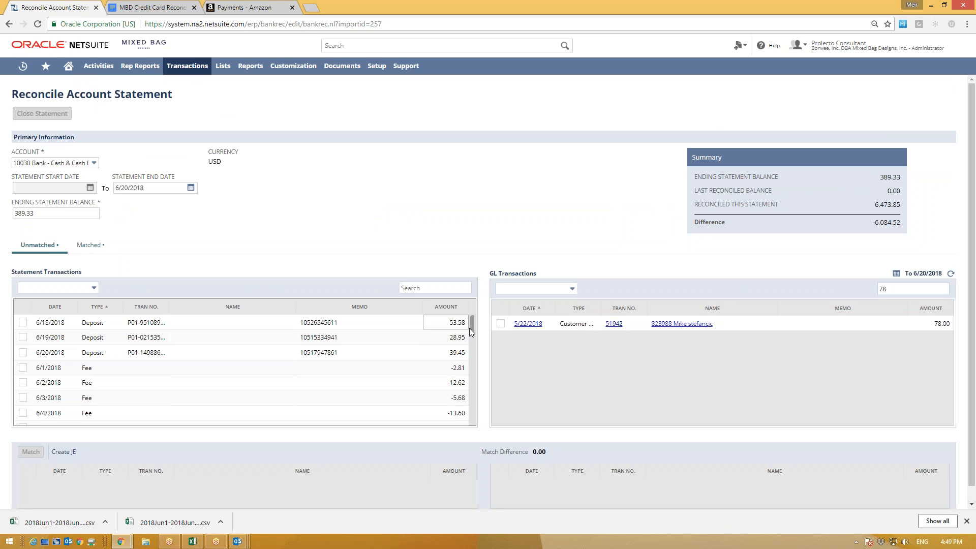
Step: Scroll through the Statement Transactions list to locate the June fee rows
left_click_drag(468, 328, 466, 388)
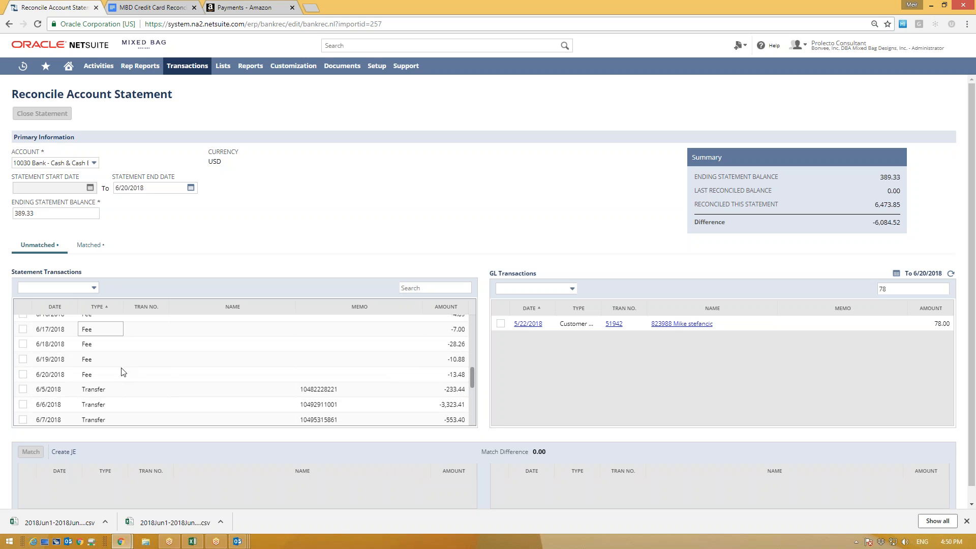
scroll(152, 405, "down", 5)
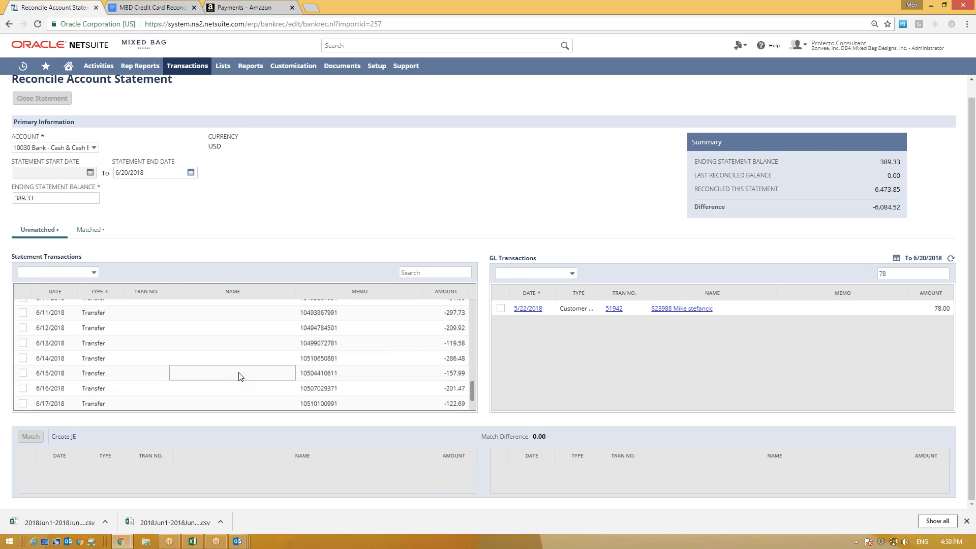
scroll(234, 378, "up", 8)
scroll(113, 380, "up", 5)
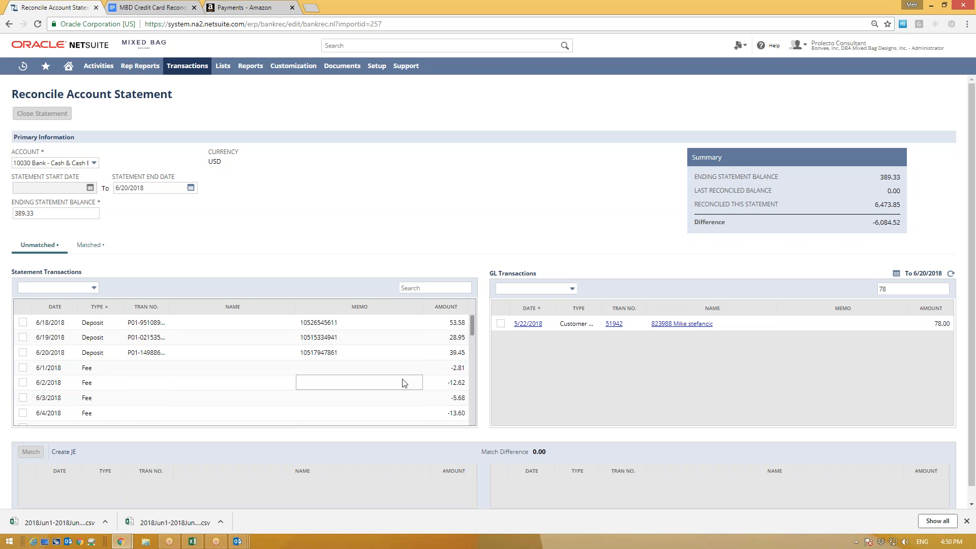
left_click_drag(68, 369, 469, 365)
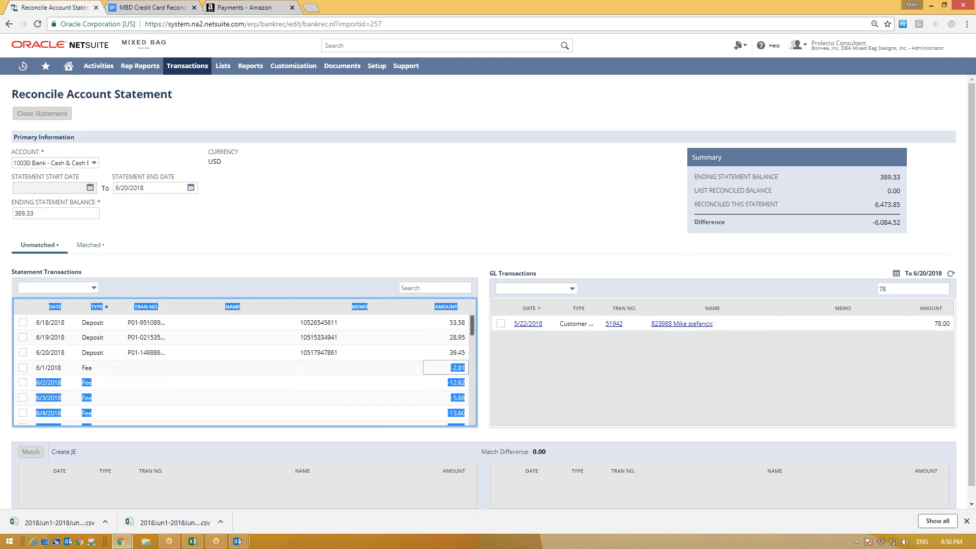
left_click(65, 399)
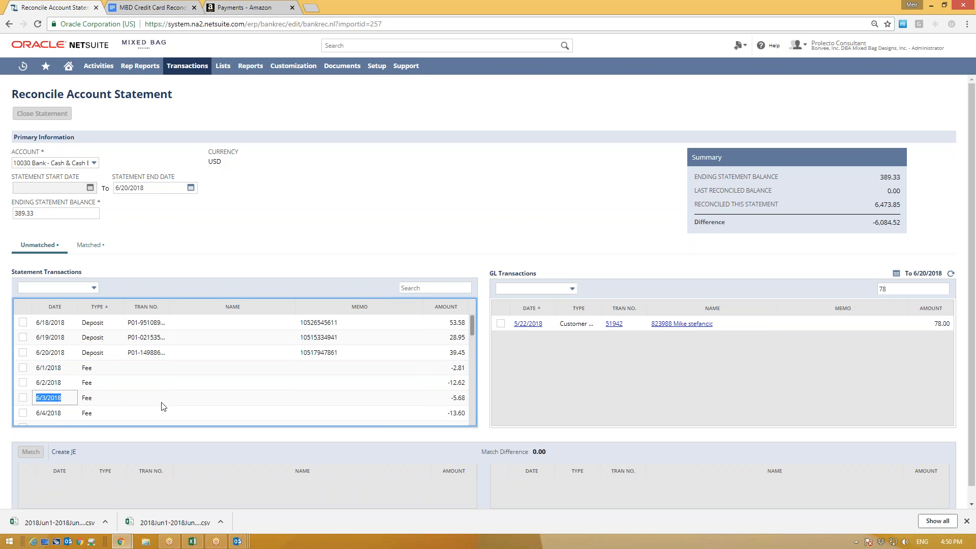
left_click(51, 413)
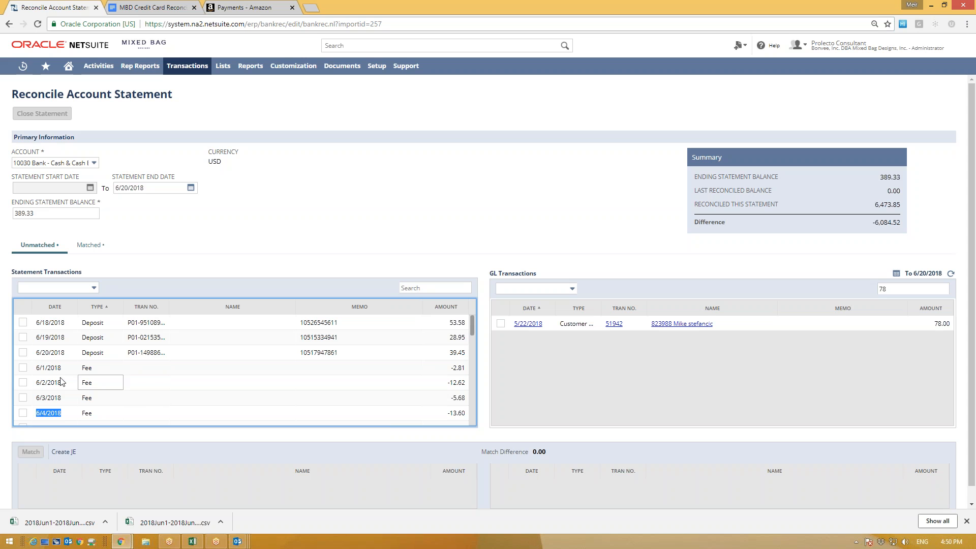
scroll(134, 386, "down", 1)
scroll(127, 396, "up", 1)
Step: Tick the 6/1 and 6/2 Fee rows (-15.43 together) and create a journal entry for them
left_click(23, 367)
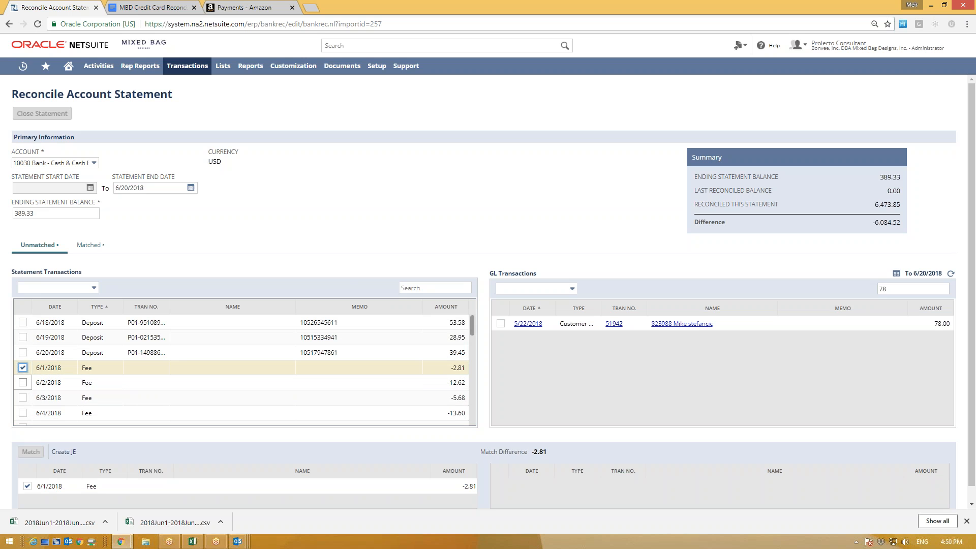
left_click(24, 383)
left_click(23, 398)
scroll(138, 441, "down", 1)
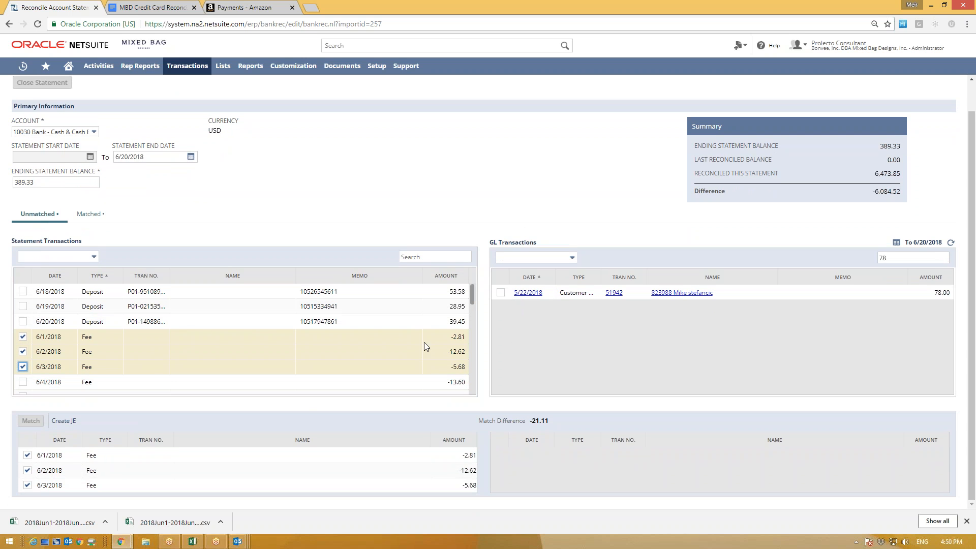
left_click(23, 367)
left_click(22, 367)
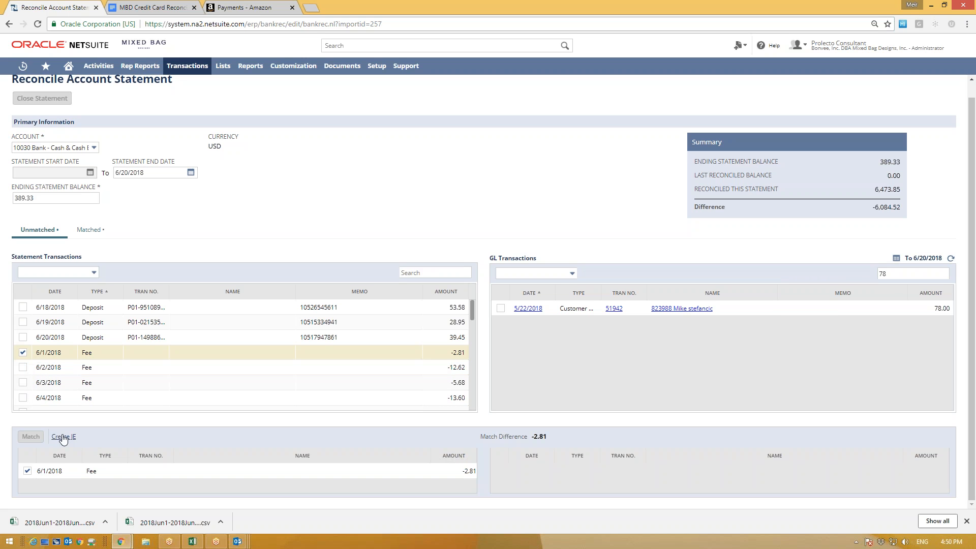
left_click(22, 368)
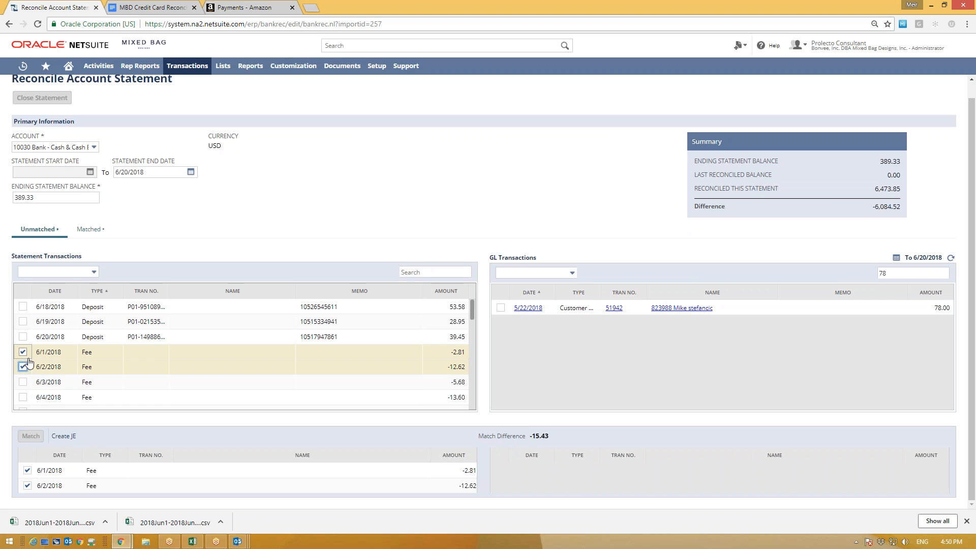
left_click(66, 436)
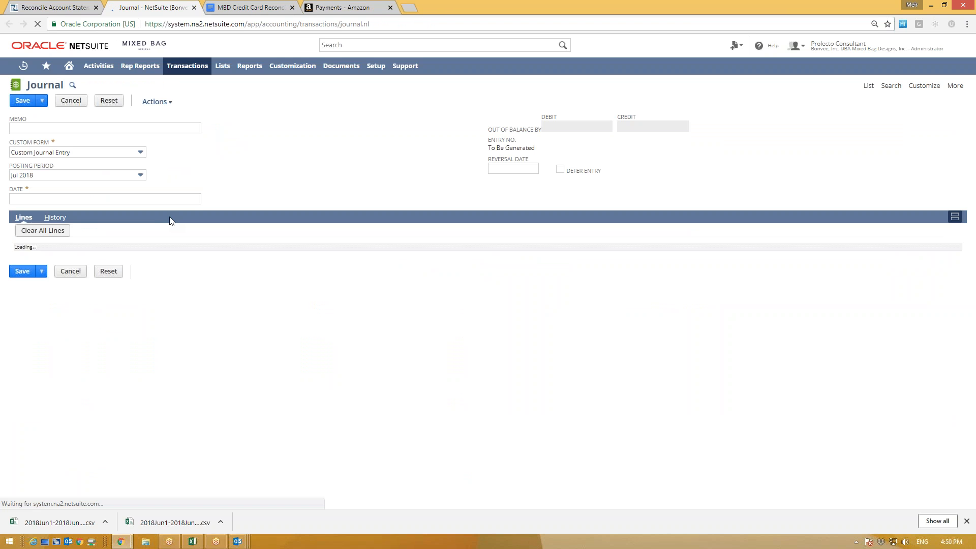
Step: Begin a 15.43 credit line to 10030 Bank, then abandon the unsaved journal entry without saving
left_click(338, 263)
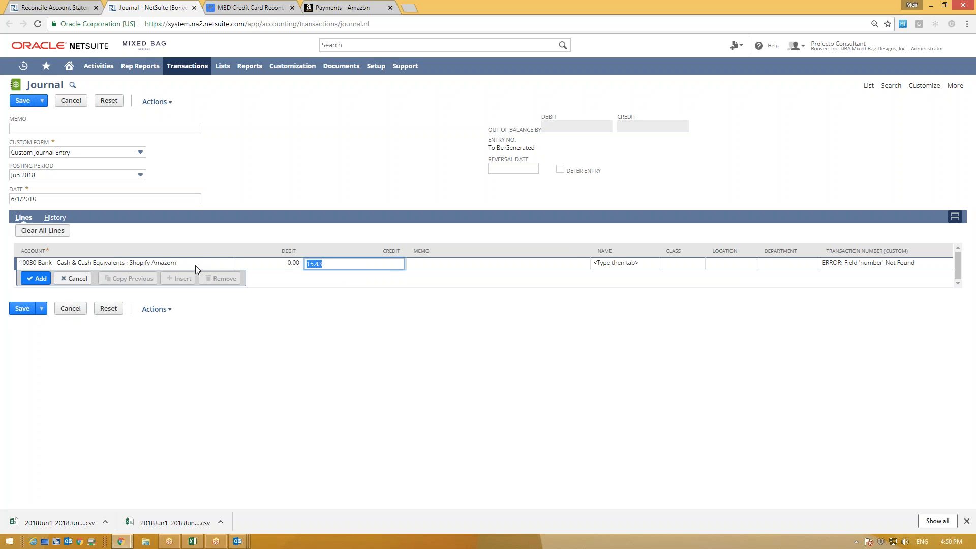
left_click(168, 266)
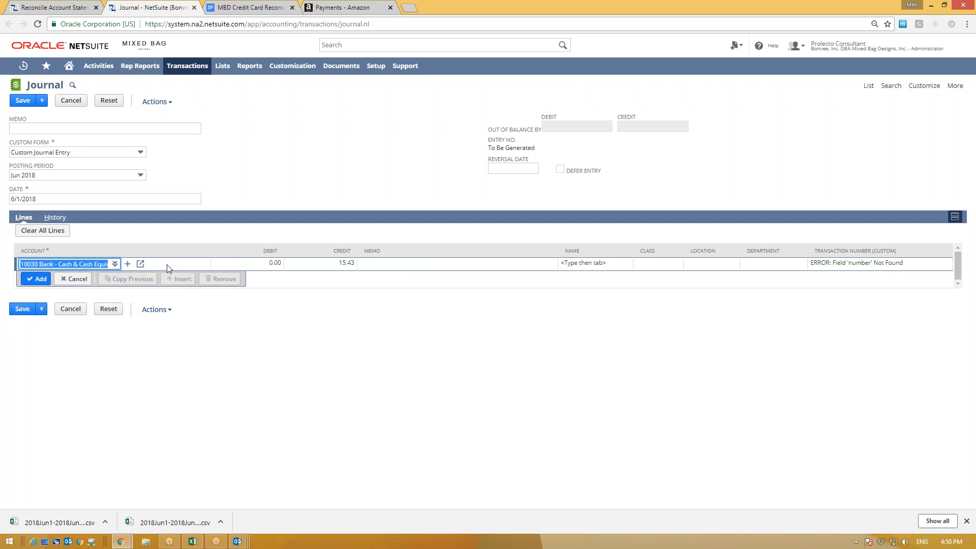
left_click(336, 265)
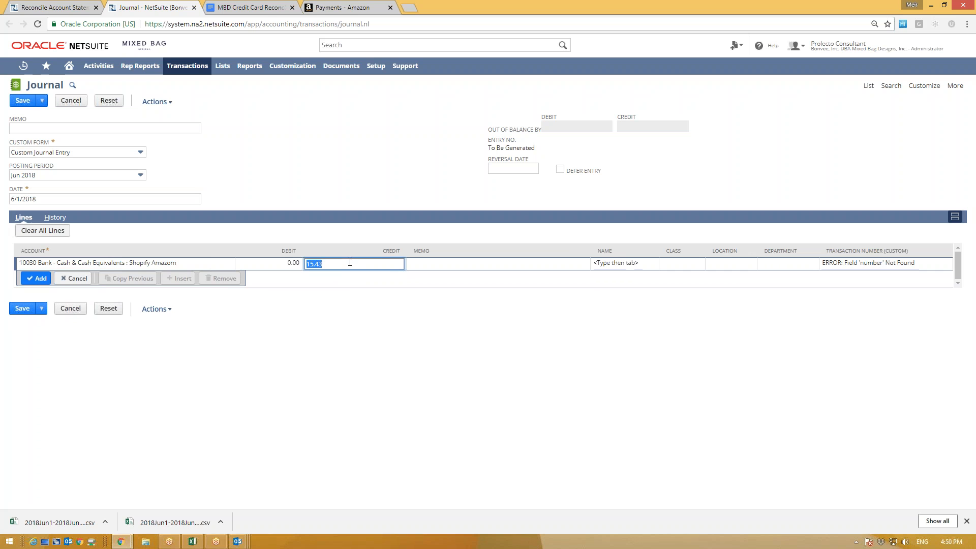
left_click(39, 278)
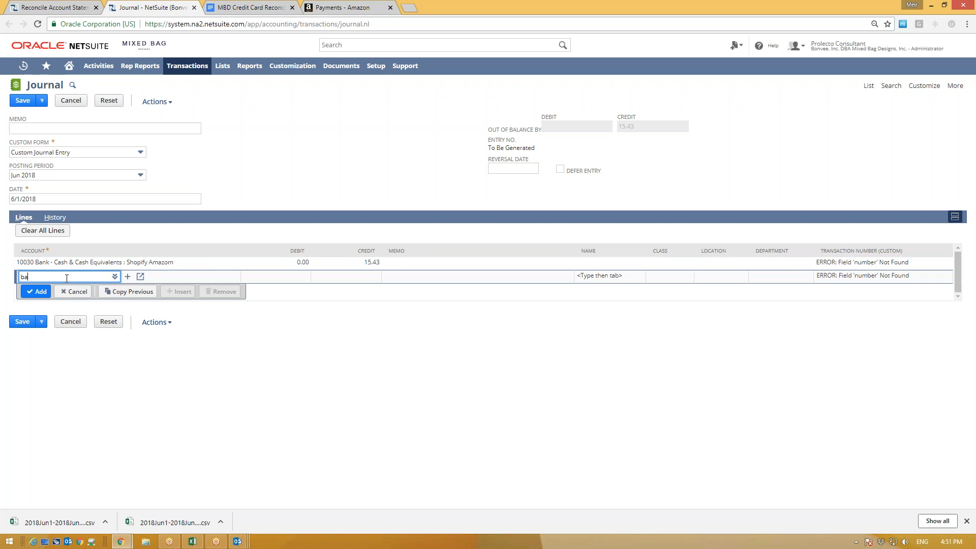
key("BackSpace")
type("nk")
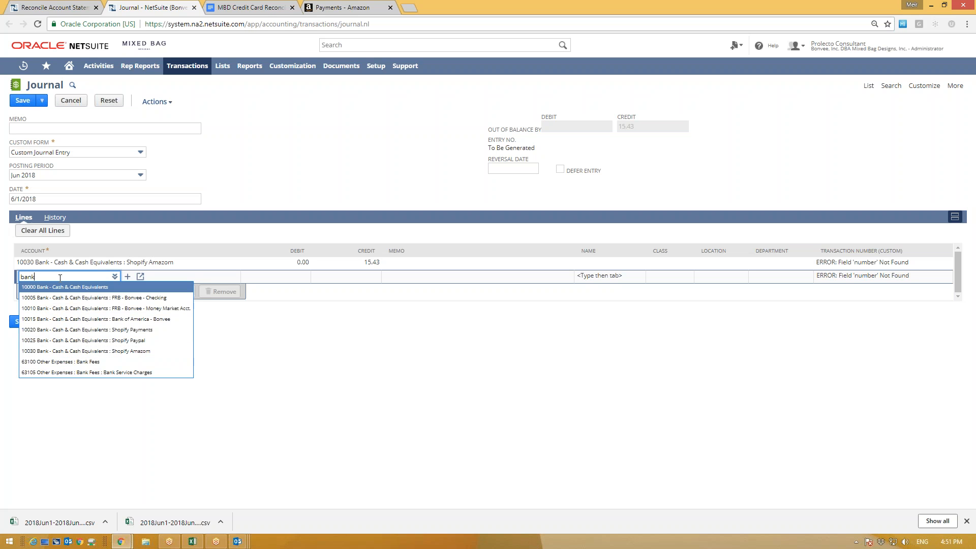
left_click_drag(57, 277, 12, 274)
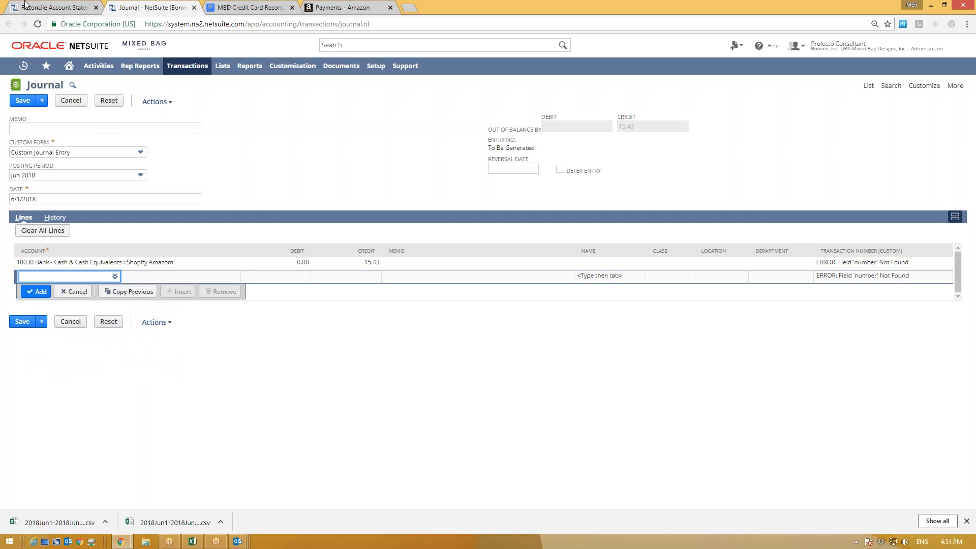
left_click(194, 9)
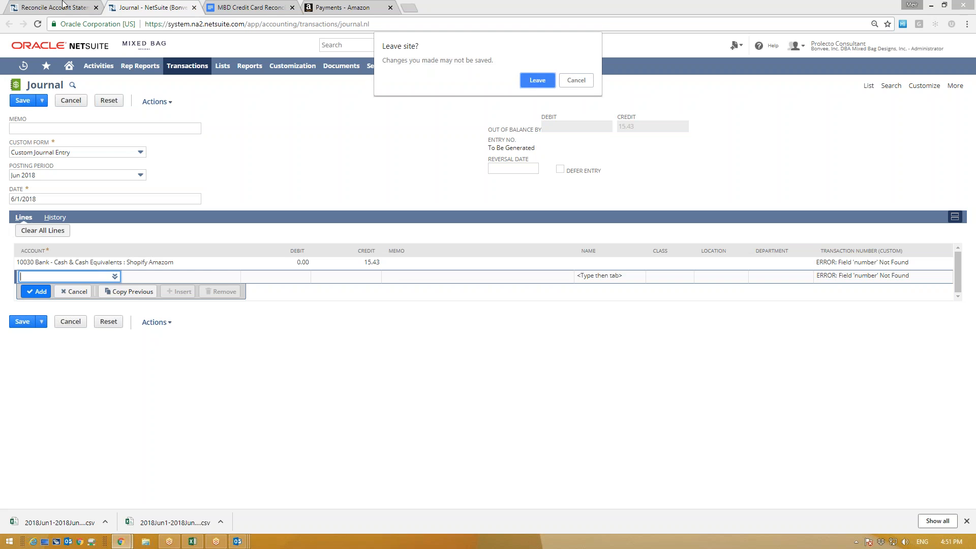
left_click(534, 81)
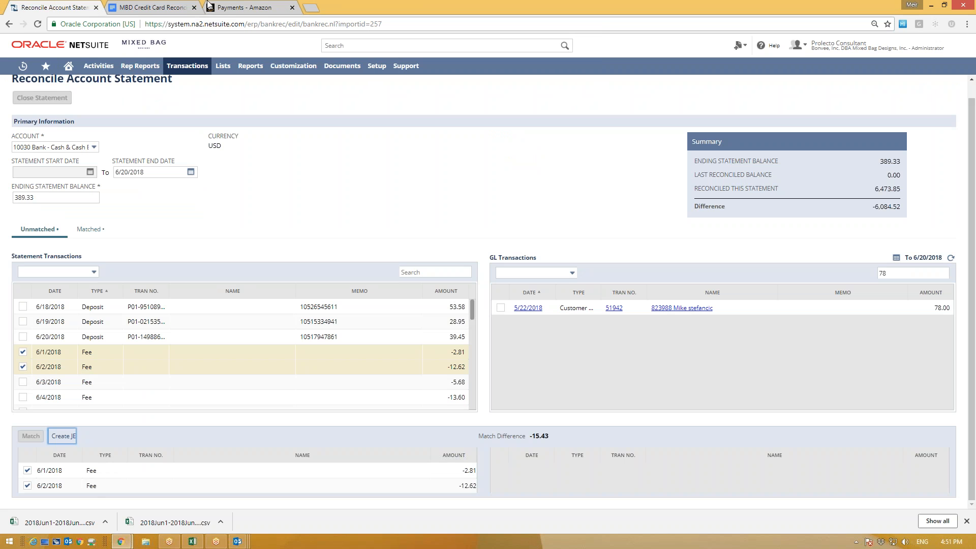
Step: Untick the 6/2 fee so only the 6/1 -2.81 fee remains, and create a journal entry for it
left_click(22, 367)
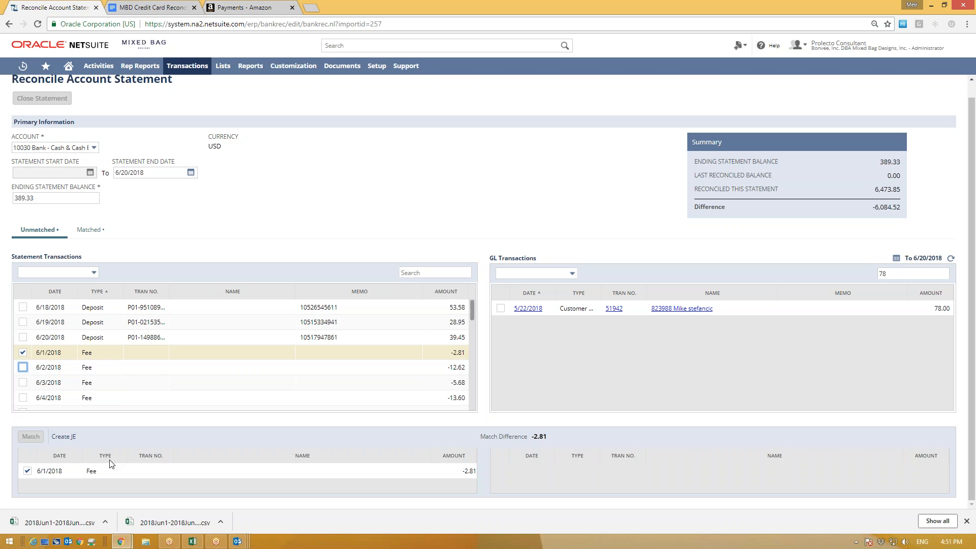
left_click(471, 470)
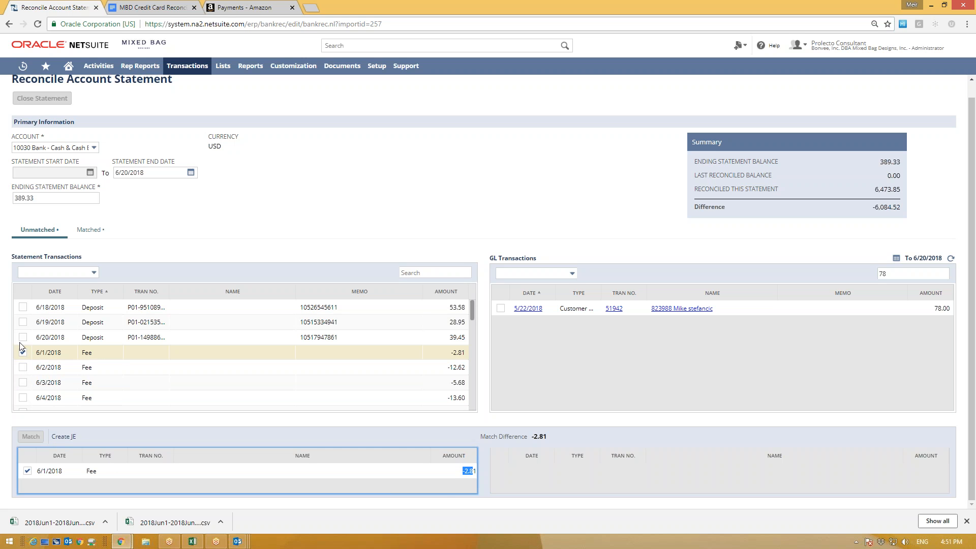
left_click(64, 437)
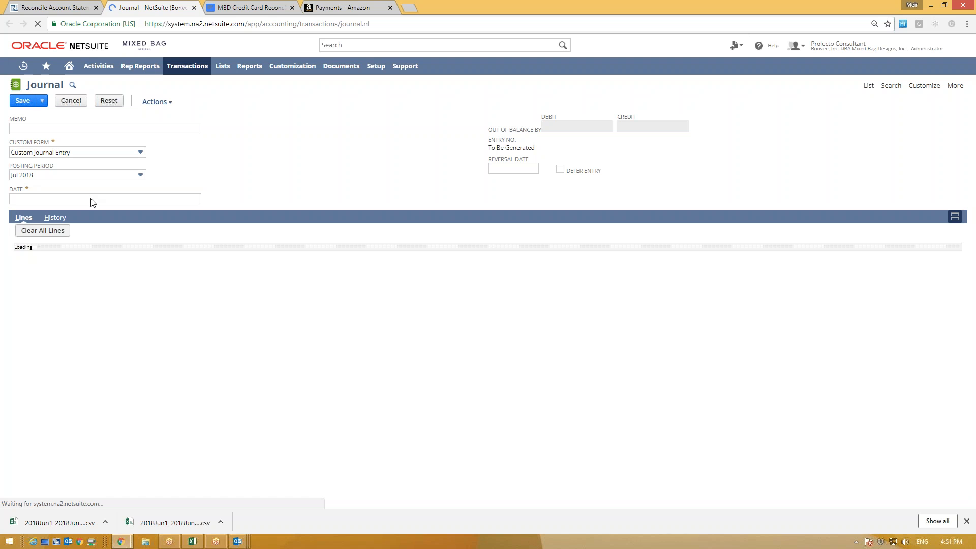
Step: Start typing an Amazon Pay memo on the 2.81 fee journal entry
left_click(73, 128)
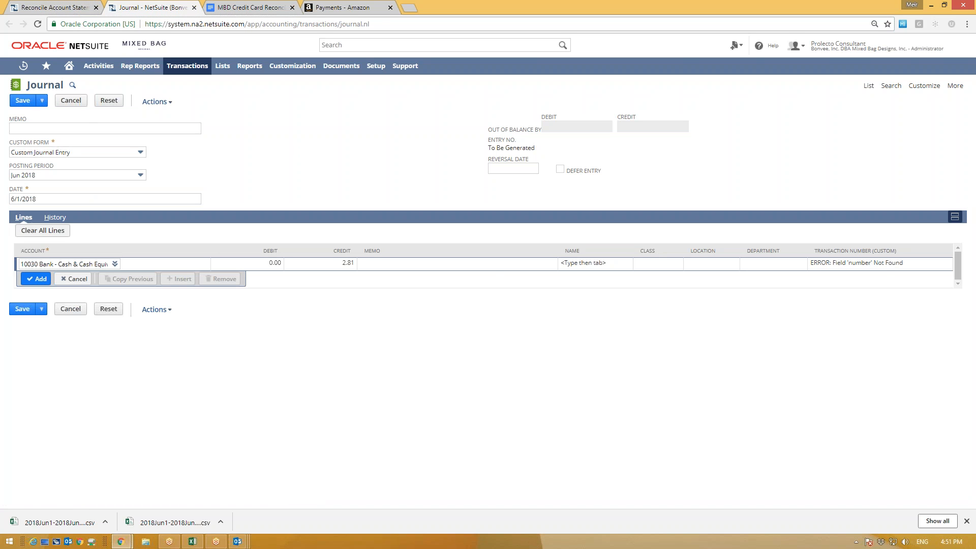
left_click(36, 7)
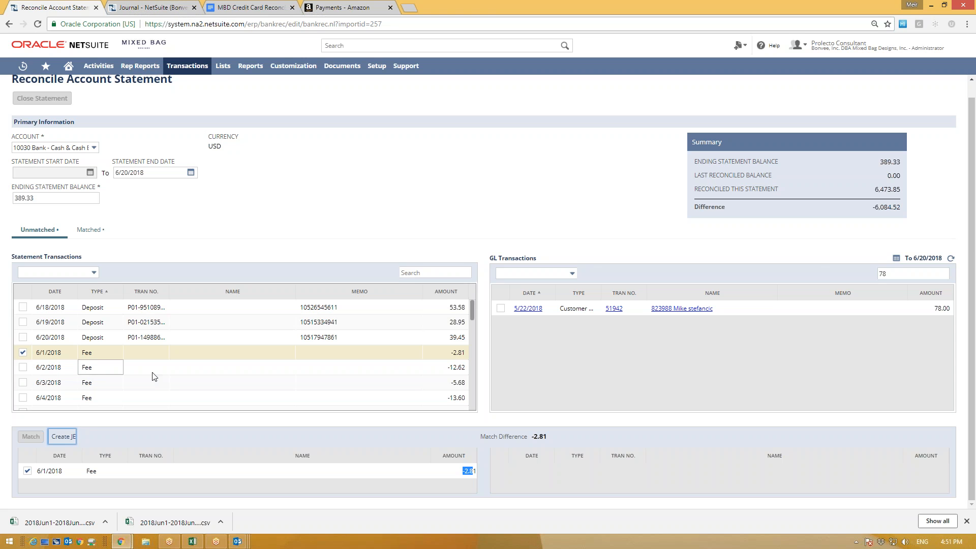
left_click(169, 6)
left_click(66, 128)
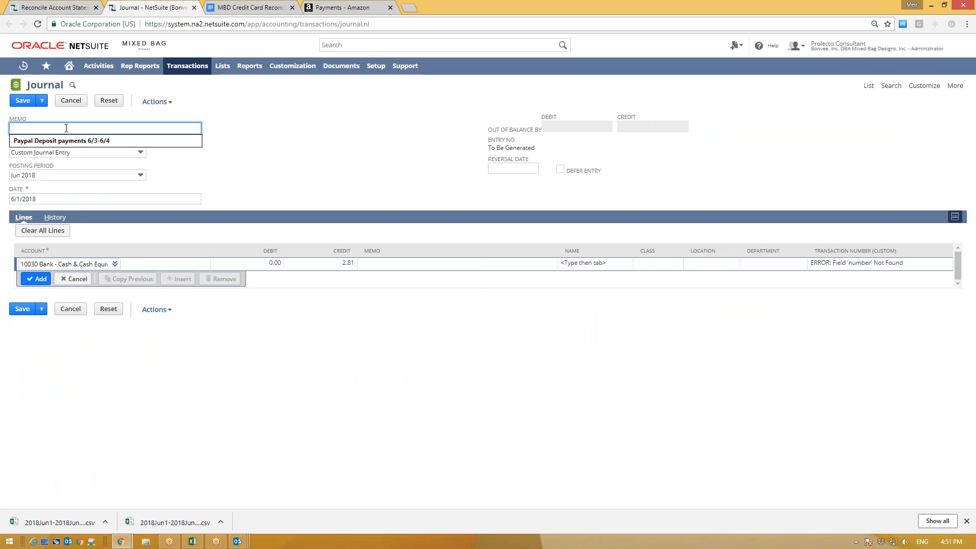
key("Escape")
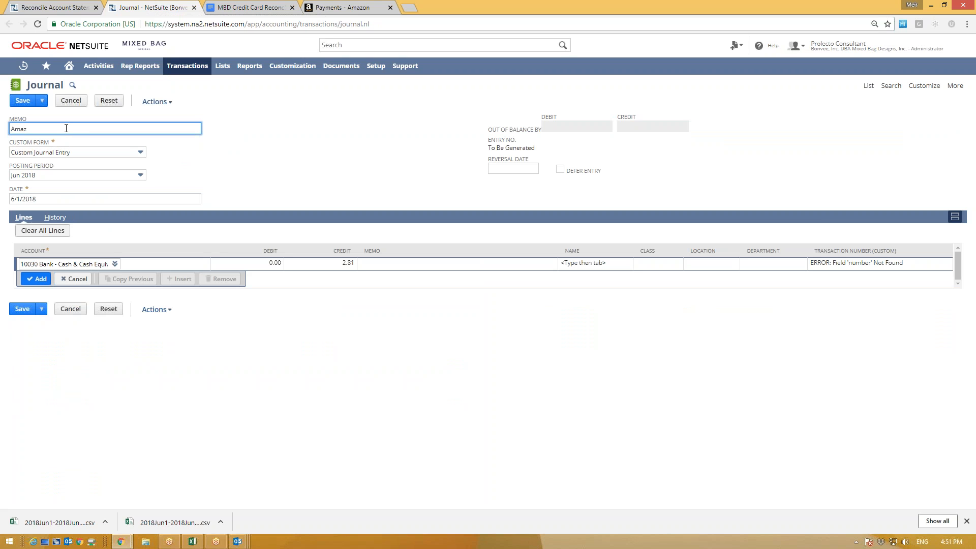
type("Amazon Paty")
key("BackSpace")
key("BackSpace")
key("BackSpace")
key("BackSpace")
key("BackSpace")
key("BackSpace")
key("BackSpace")
key("BackSpace")
key("BackSpace")
key("BackSpace")
key("BackSpace")
key("BackSpace")
Step: Discard the unsaved 2.81 journal entry and return to the reconciliation
left_click(194, 7)
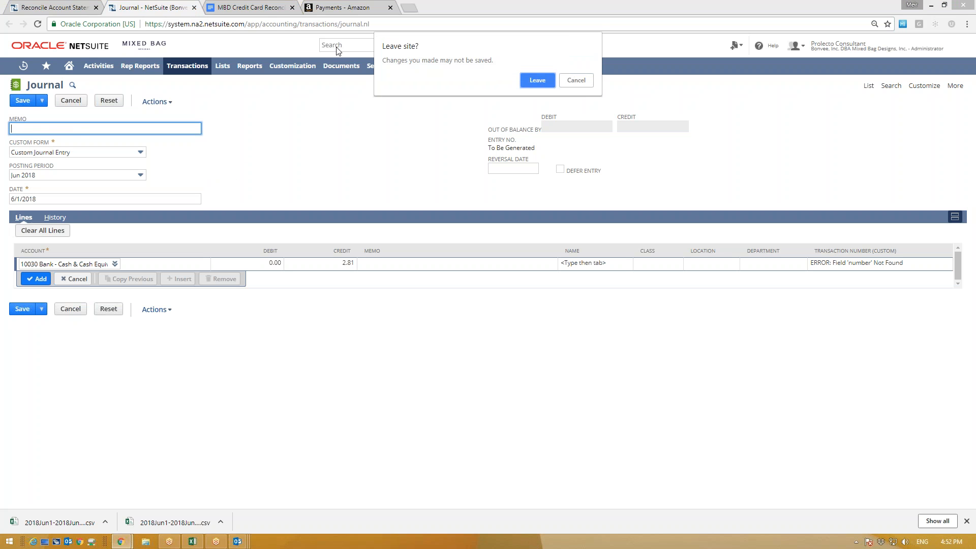
left_click(537, 80)
left_click(555, 347)
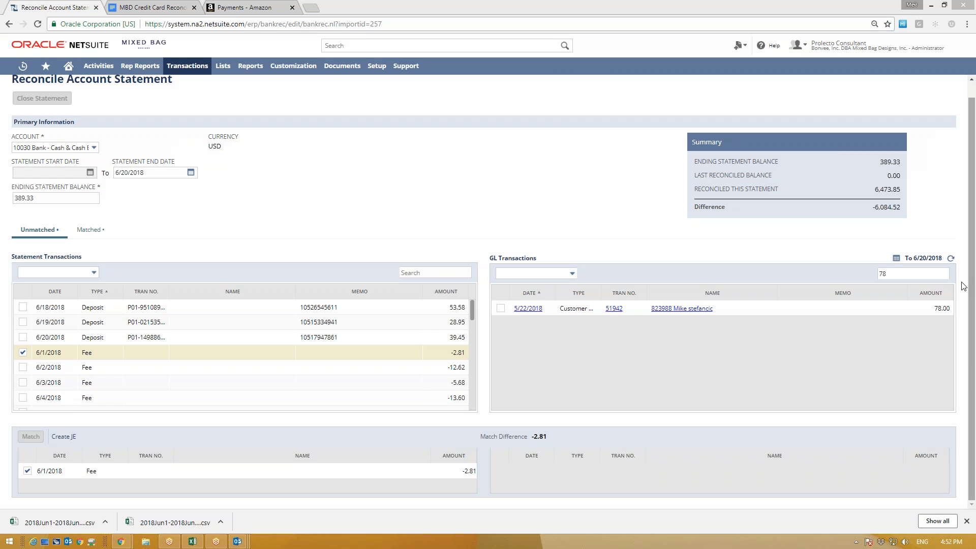
Step: Refresh the GL transactions list and reopen the 6/1 fee journal entry
left_click(950, 258)
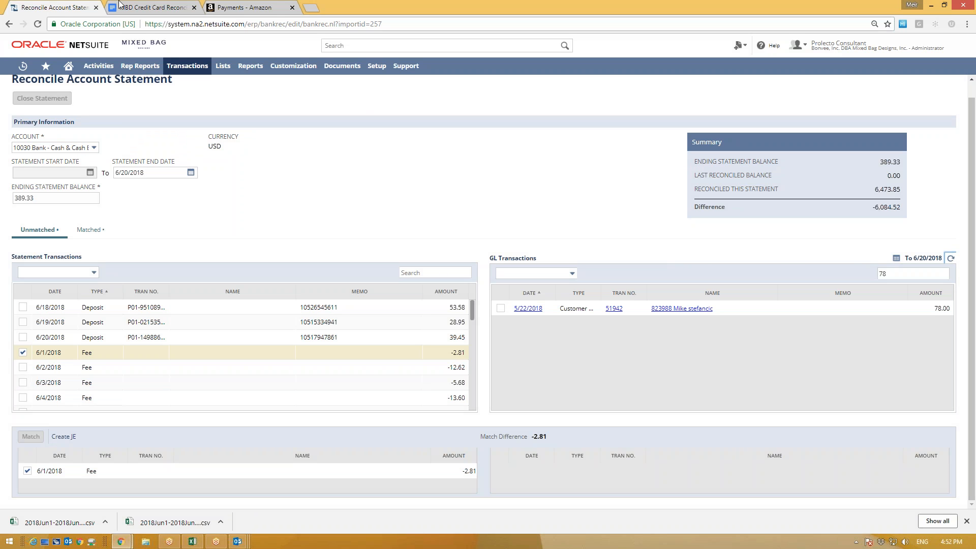
left_click(63, 436)
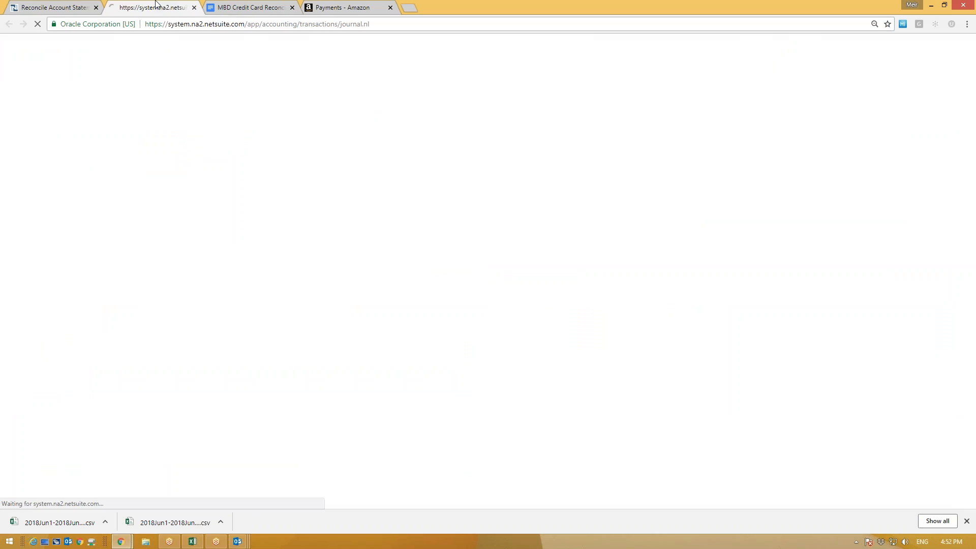
left_click(51, 7)
left_click(559, 341)
left_click(951, 258)
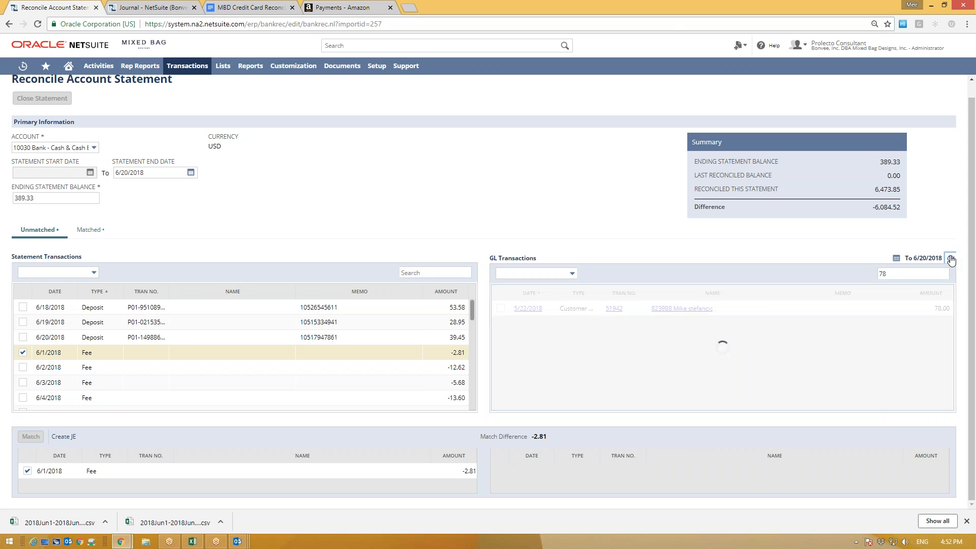
left_click(524, 336)
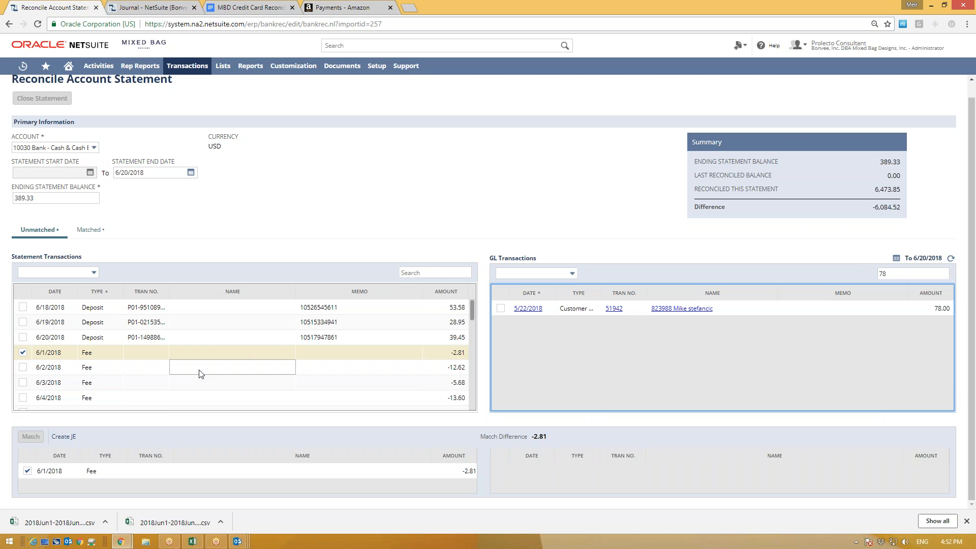
Step: Swap the 6/1/2018 fee for the 6/5/2018 -233.44 transfer in the match area
left_click(23, 353)
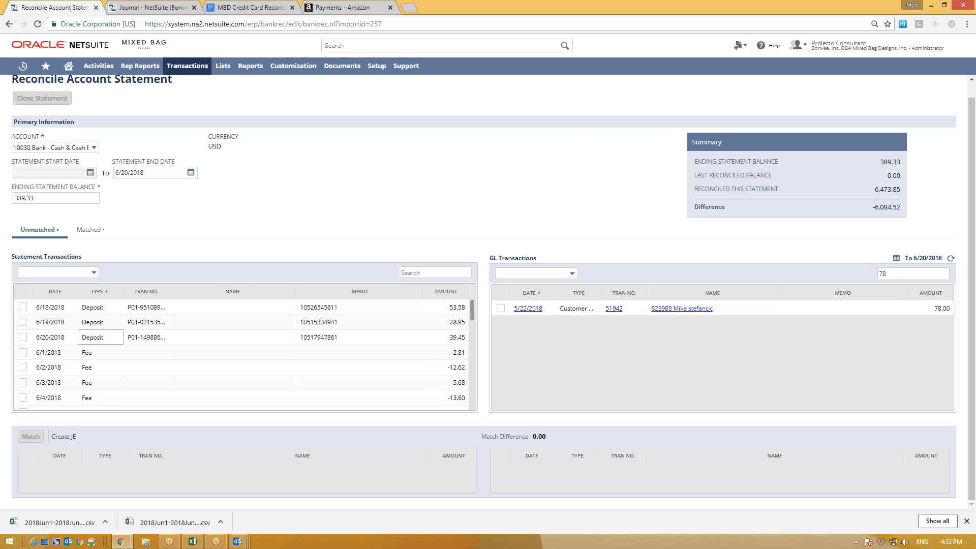
scroll(218, 369, "down", 5)
scroll(214, 376, "down", 2)
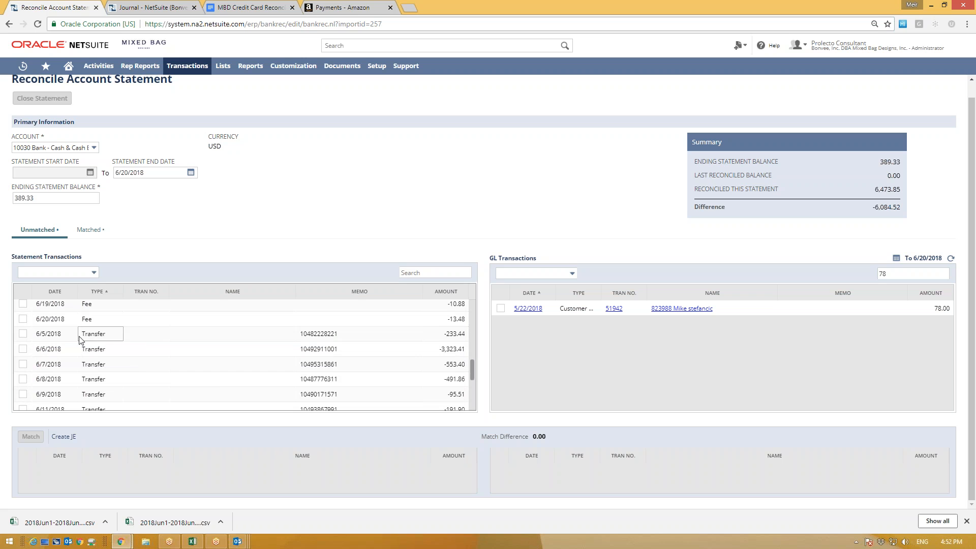
left_click(23, 333)
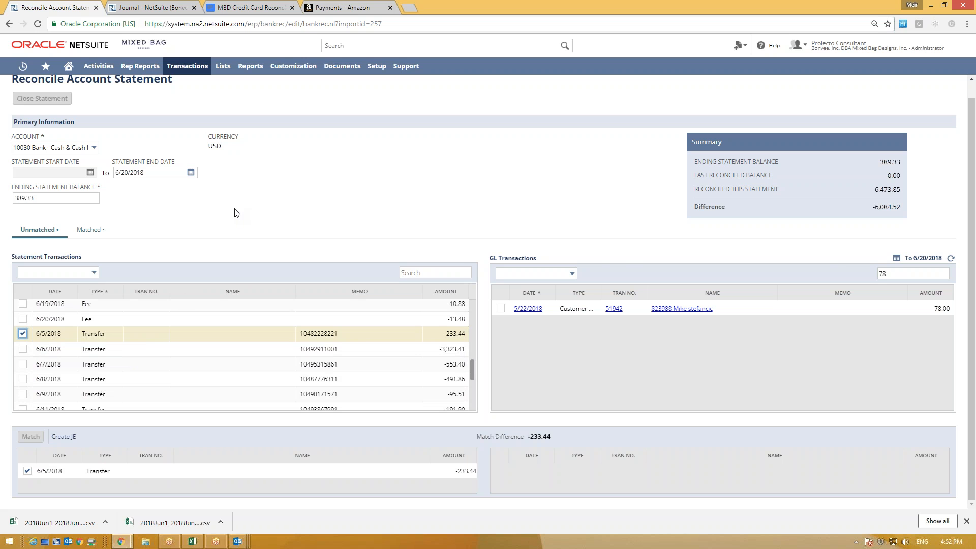
left_click(153, 7)
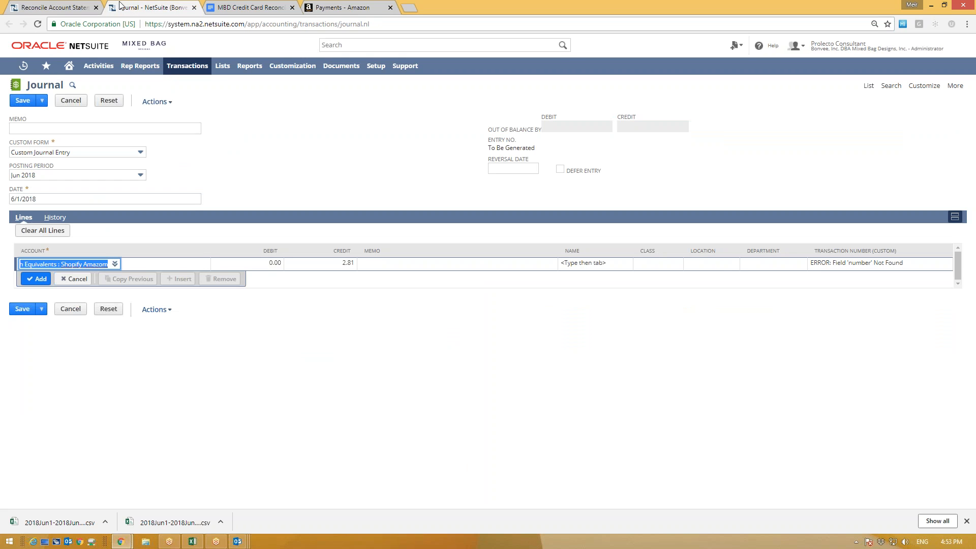
Step: Start a new Transfer Funds form from Transactions > Bank, leaving the unsaved journal
left_click(69, 5)
left_click(152, 7)
mouse_move(182, 71)
mouse_move(187, 98)
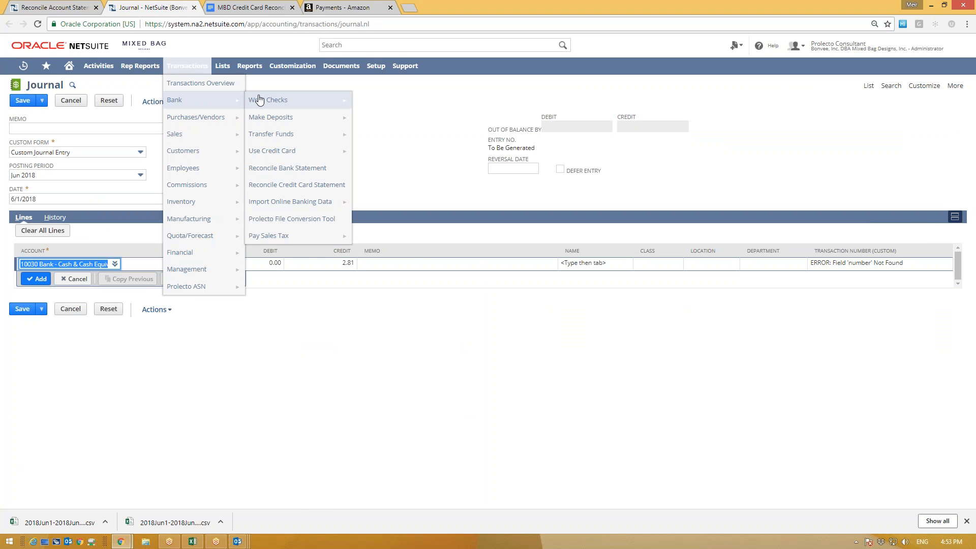
mouse_move(270, 136)
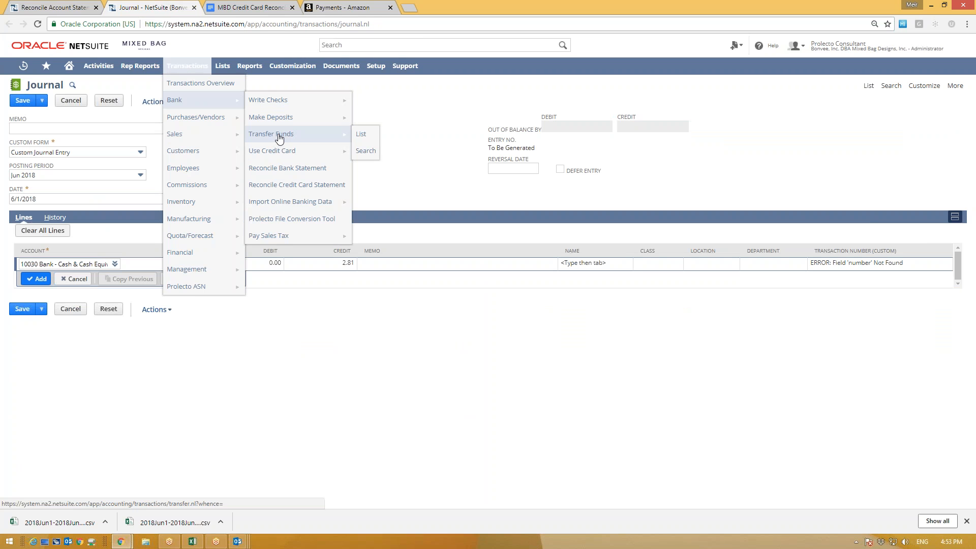
left_click(278, 135)
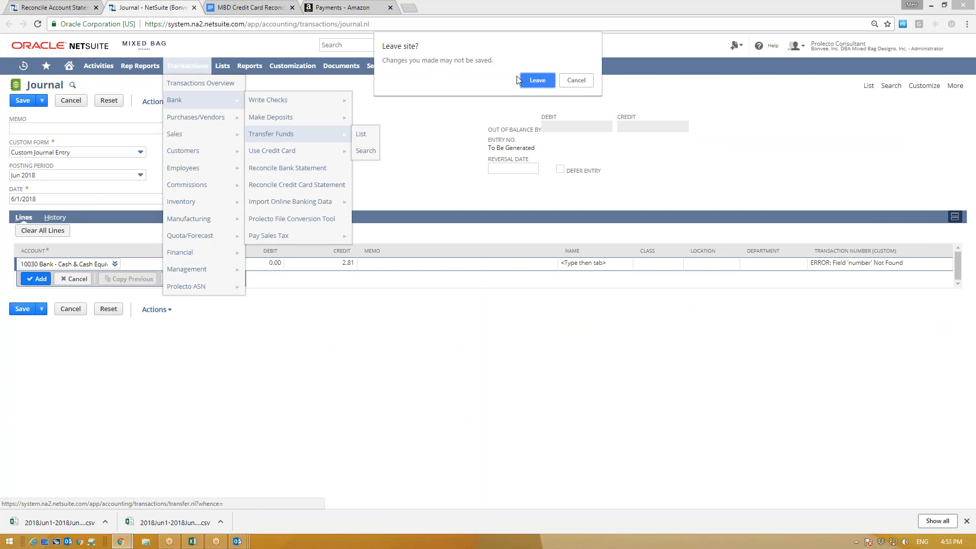
left_click(533, 80)
Step: Set the transfer from 10030 Shopify Amazon to 10005 FRB Bonvee Checking
left_click(69, 167)
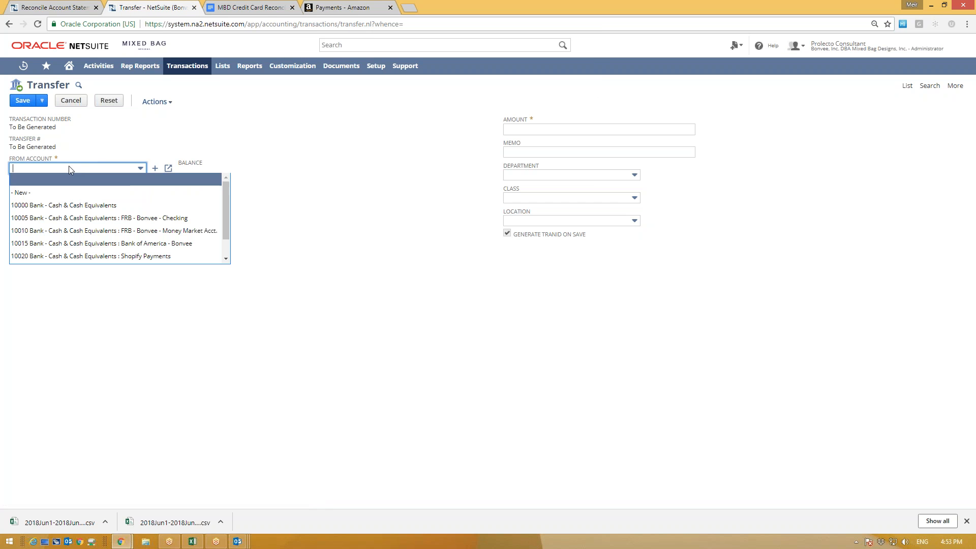
left_click(102, 256)
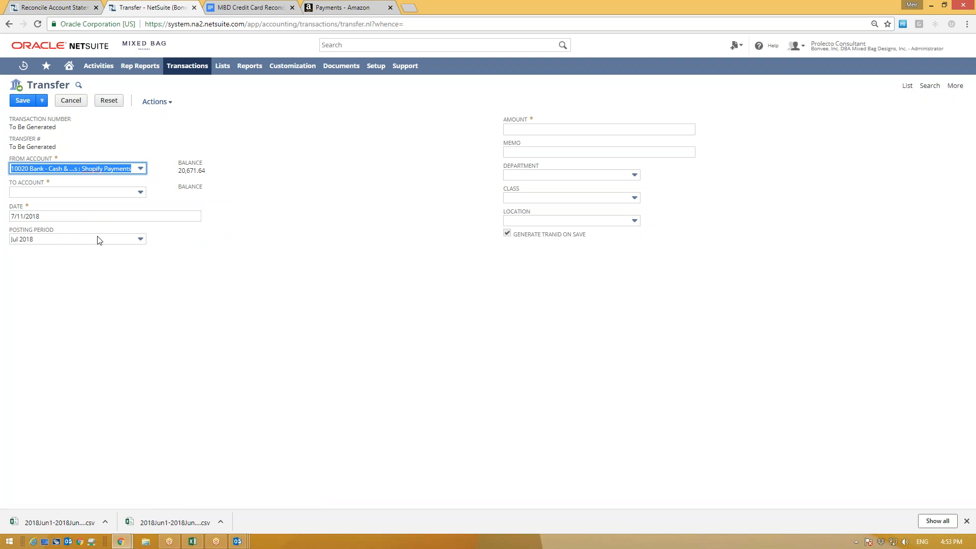
left_click(97, 169)
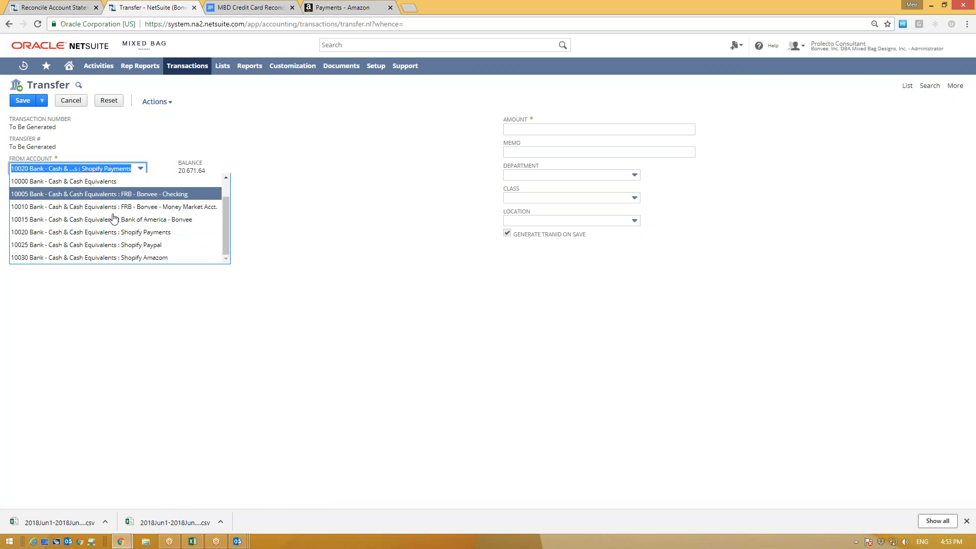
left_click(124, 258)
left_click(105, 192)
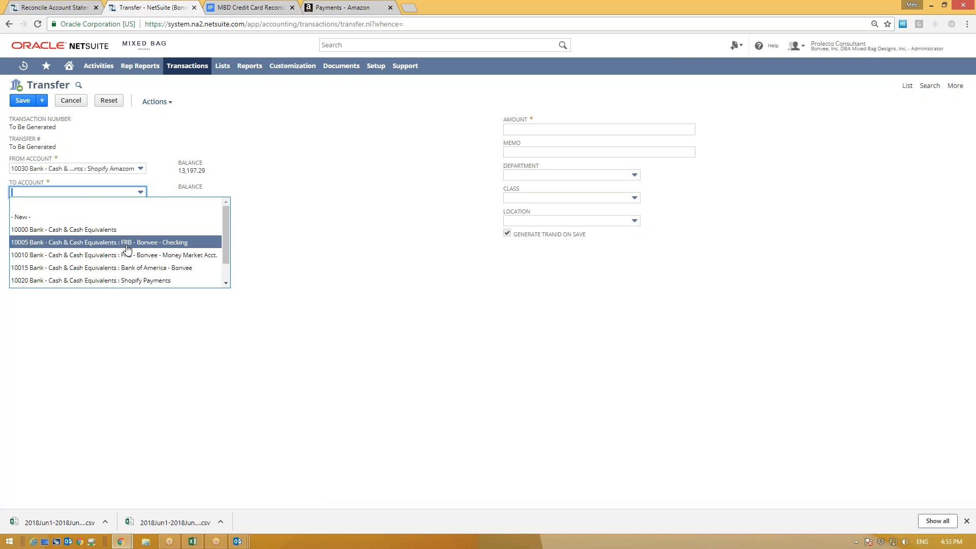
scroll(126, 252, "down", 1)
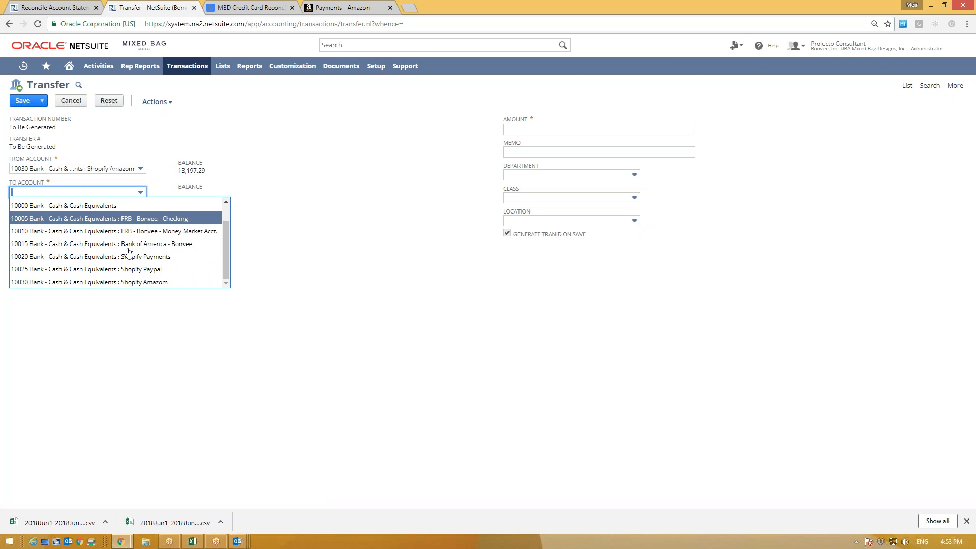
left_click(113, 222)
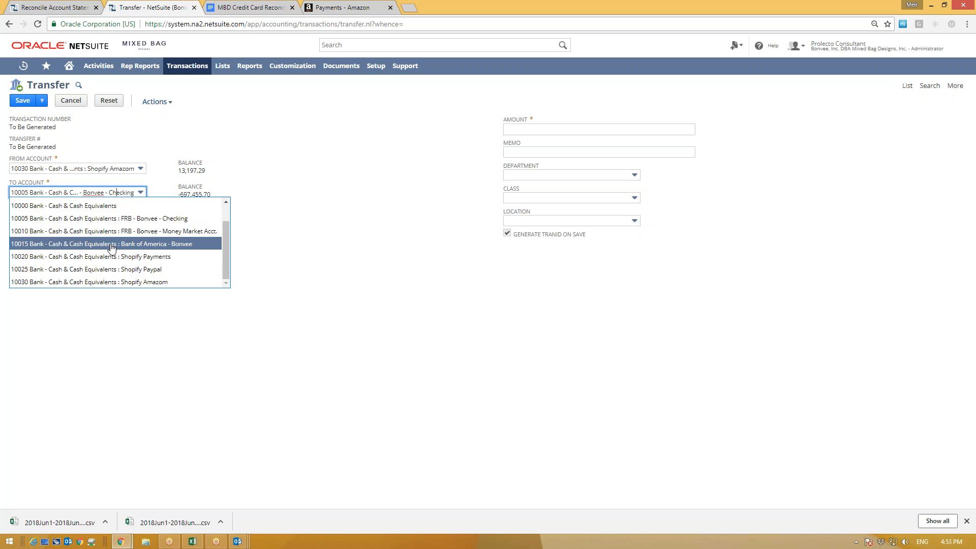
left_click(108, 220)
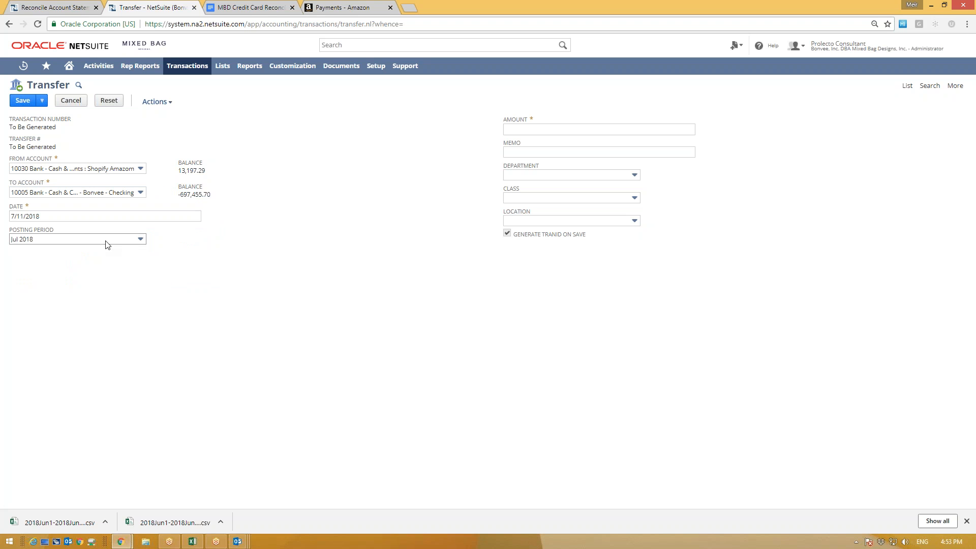
left_click(22, 4)
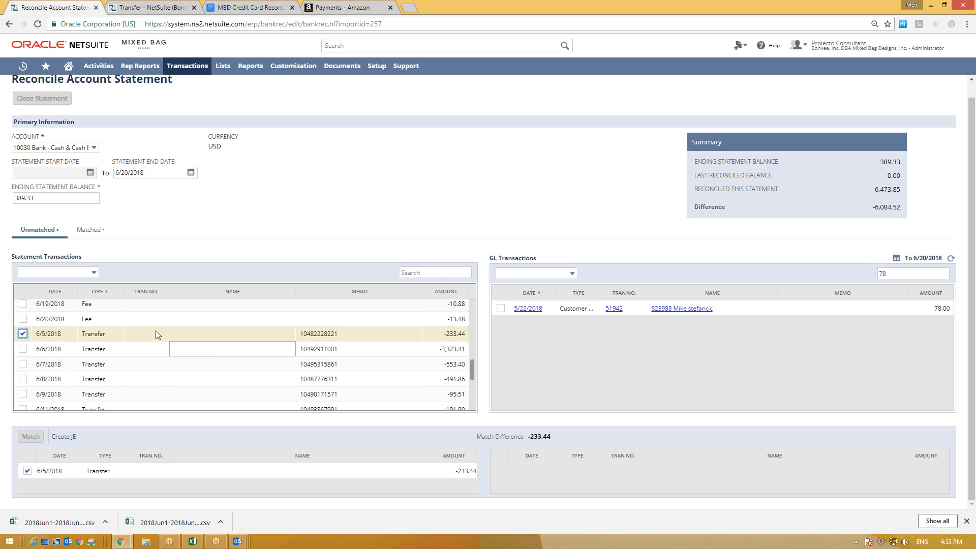
Step: Copy the 6/5/2018 transfer amount -233.44 from the statement into the transfer's Amount field
left_click_drag(445, 334, 457, 335)
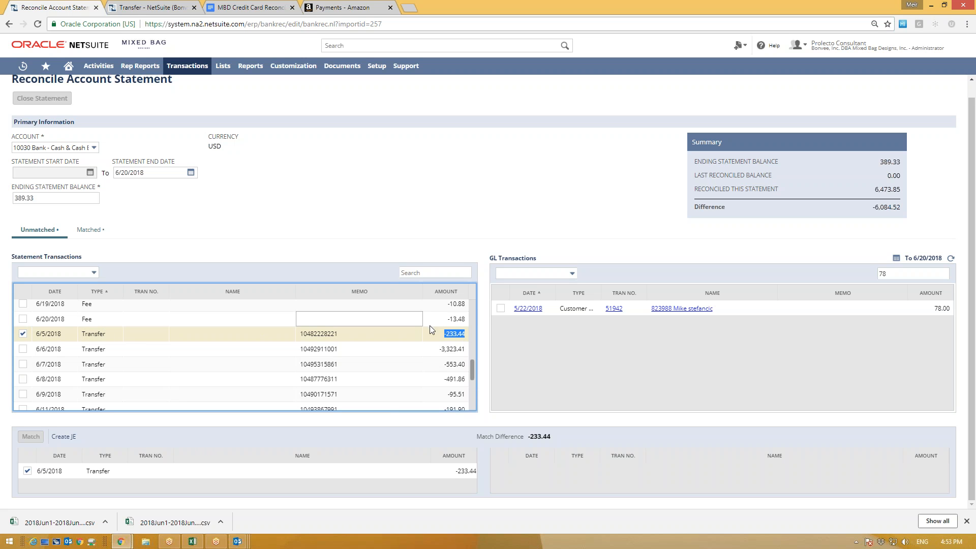
left_click(142, 7)
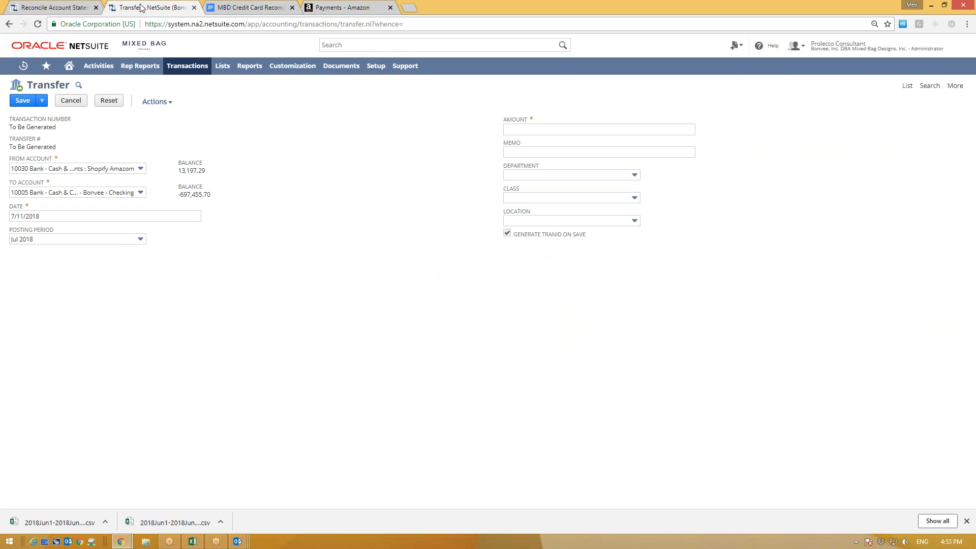
left_click(548, 130)
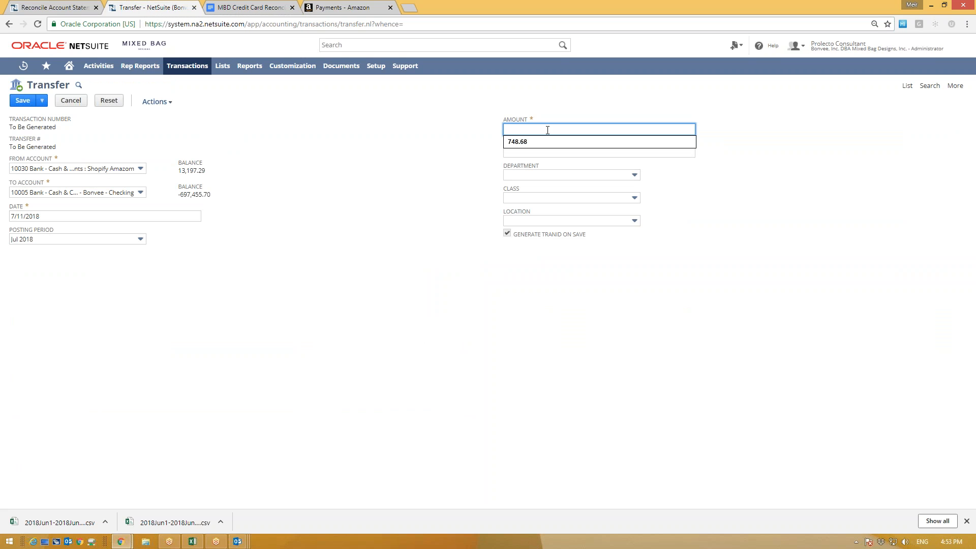
Step: Enter amount 233.44 and memo 'Amazon Payout 06/05/18' on the transfer
type("233.44")
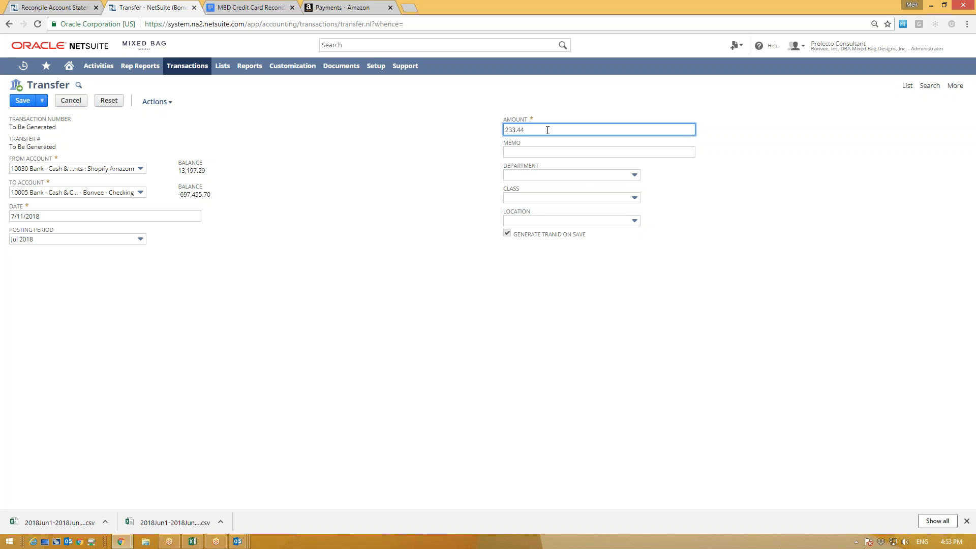
left_click(344, 249)
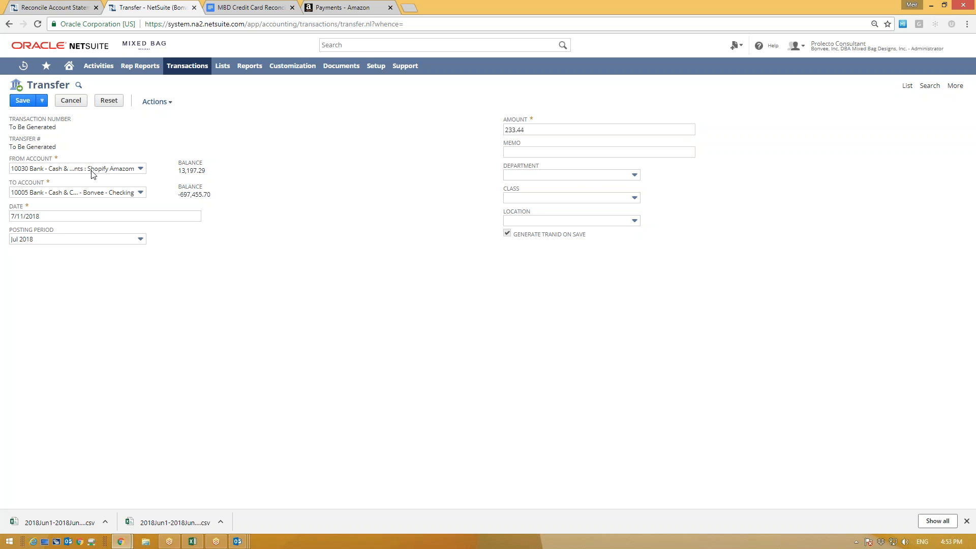
left_click(527, 154)
type("mazon Payout 06/")
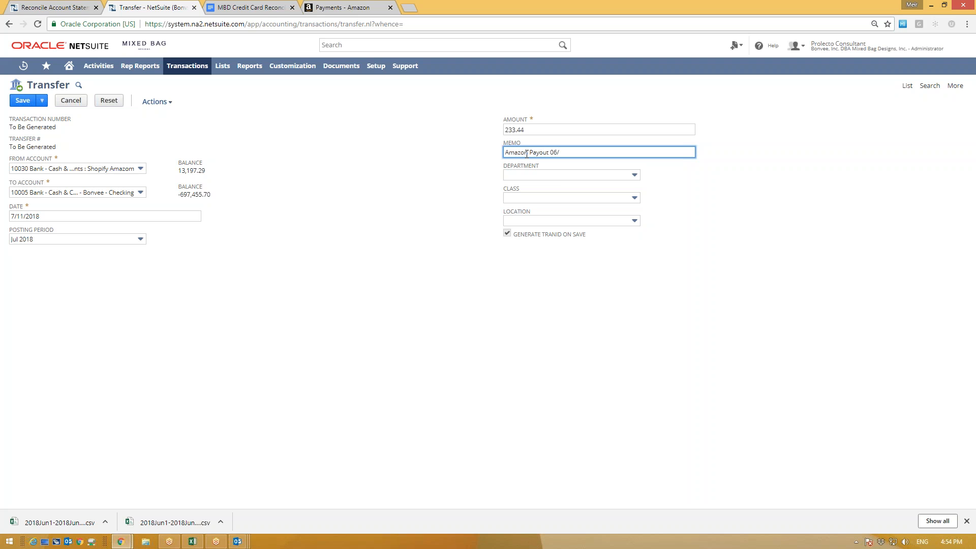
left_click(48, 7)
left_click(156, 5)
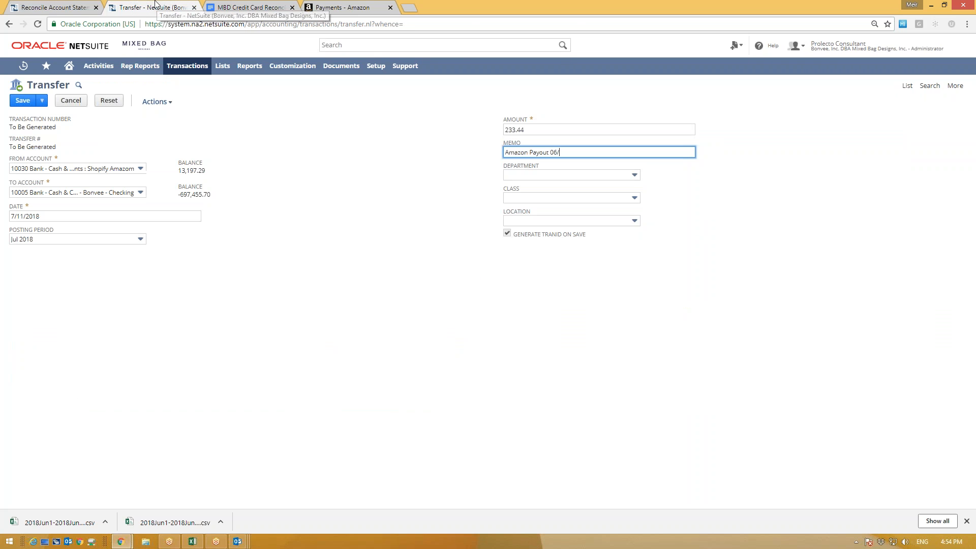
type("05/18")
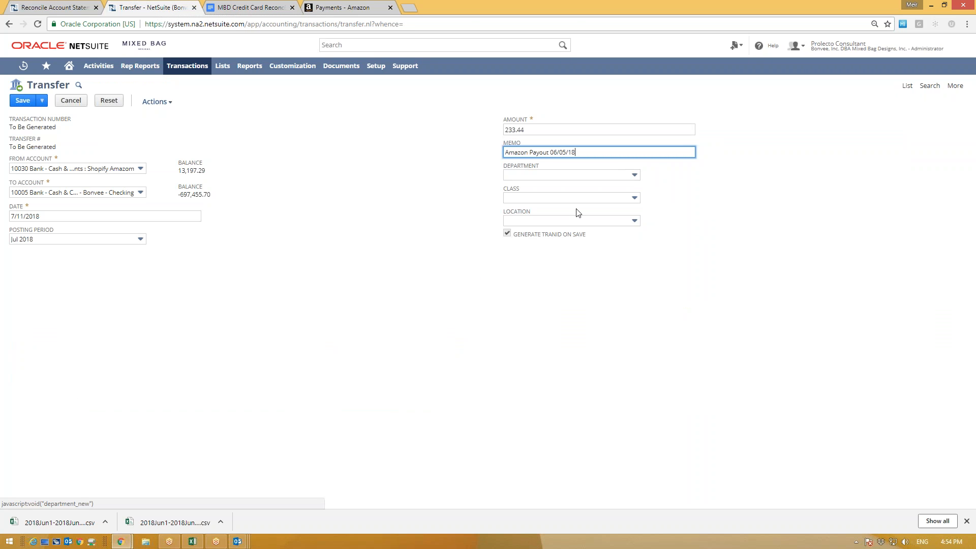
left_click(460, 214)
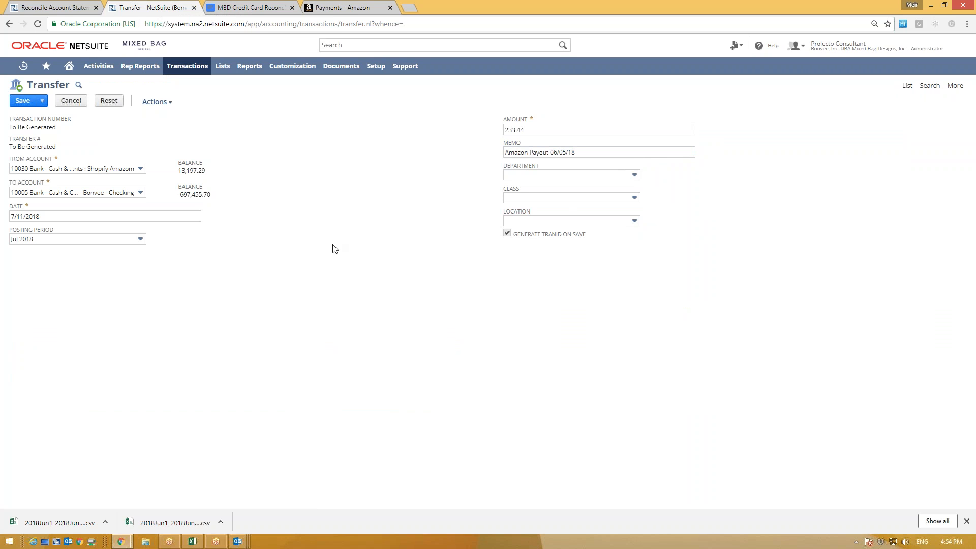
Step: Save the transfer, refresh the GL list, and untick the 6/5/2018 transfer
left_click(18, 102)
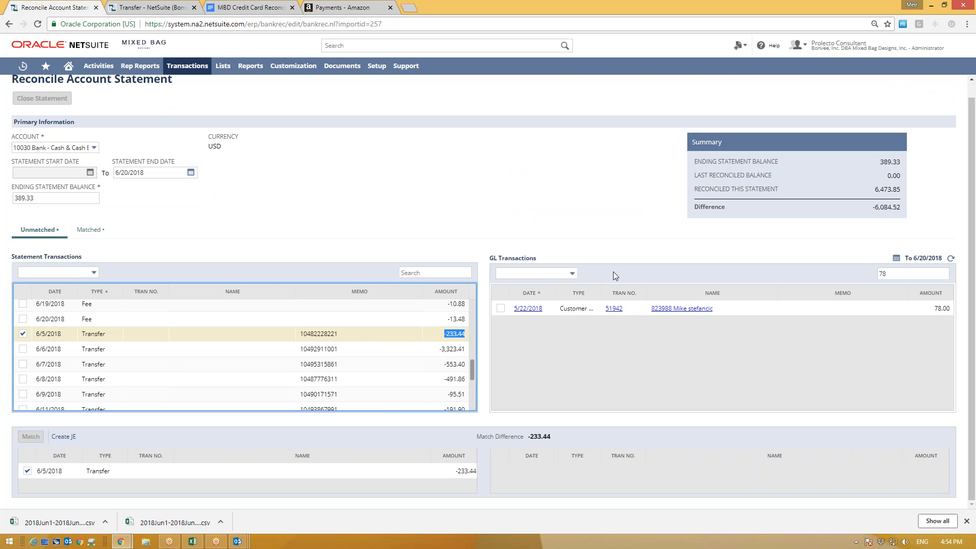
left_click(952, 258)
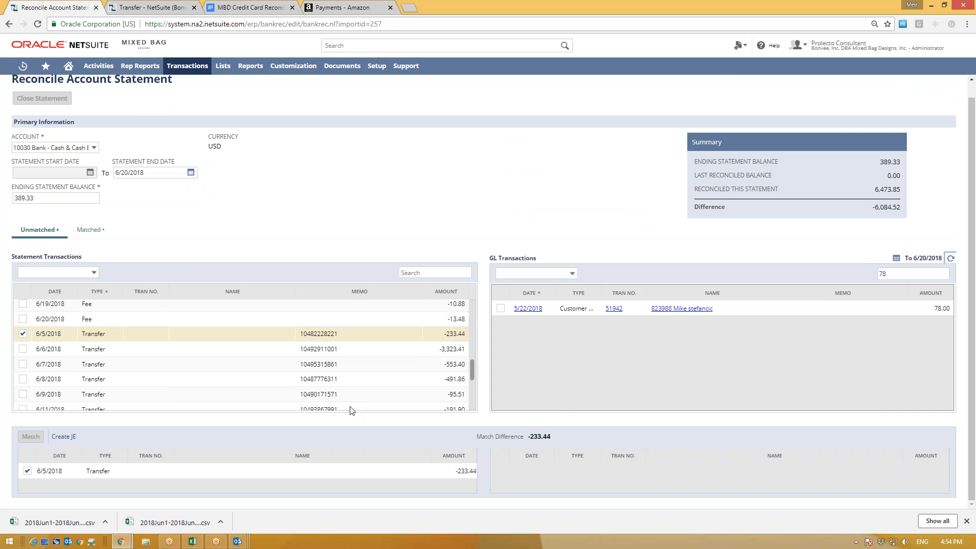
left_click(22, 334)
left_click(23, 335)
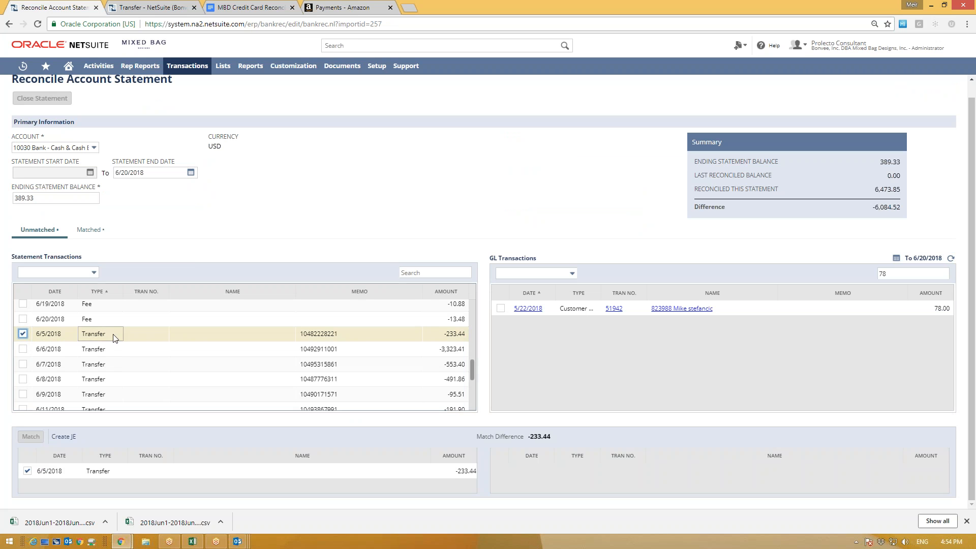
left_click(23, 334)
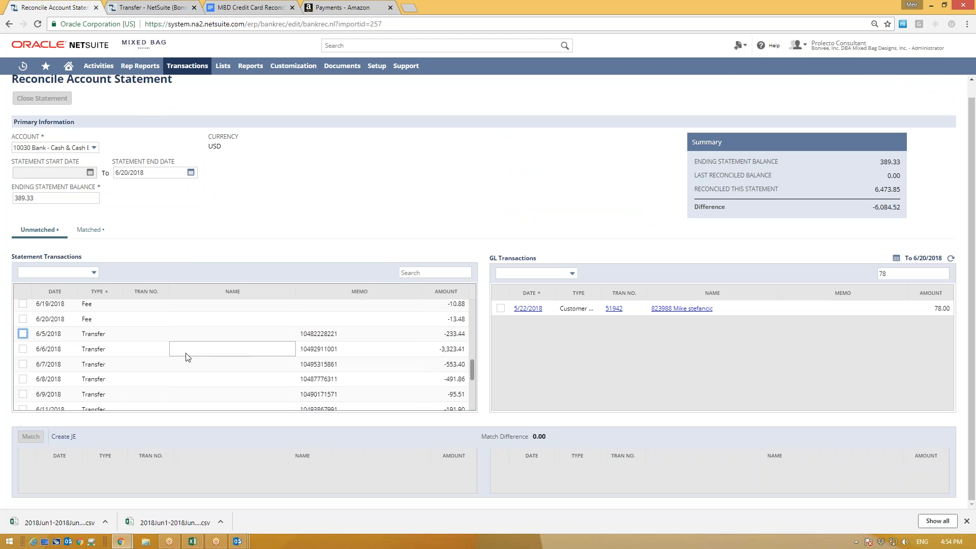
Step: Scroll the statement list and view the already matched transactions
scroll(112, 356, "up", 5)
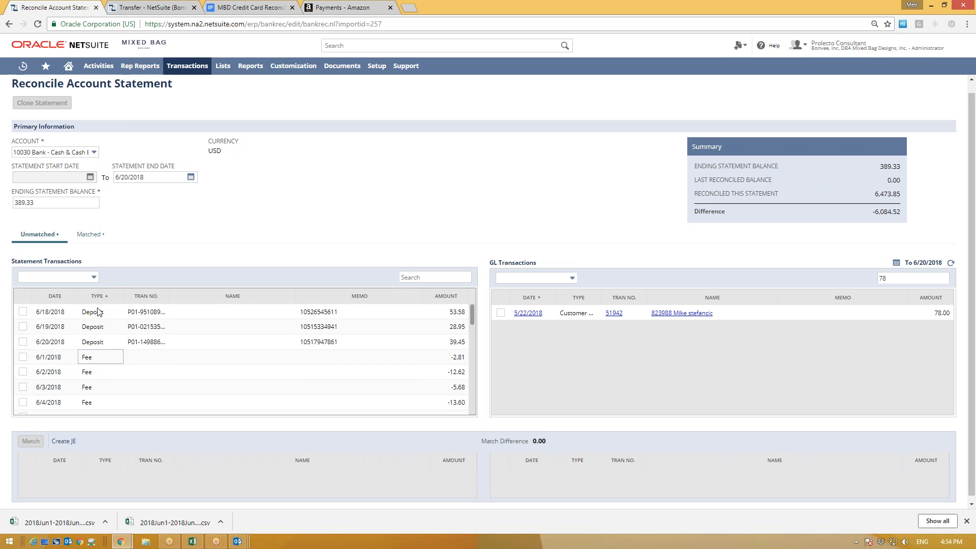
scroll(99, 313, "up", 1)
scroll(114, 320, "down", 1)
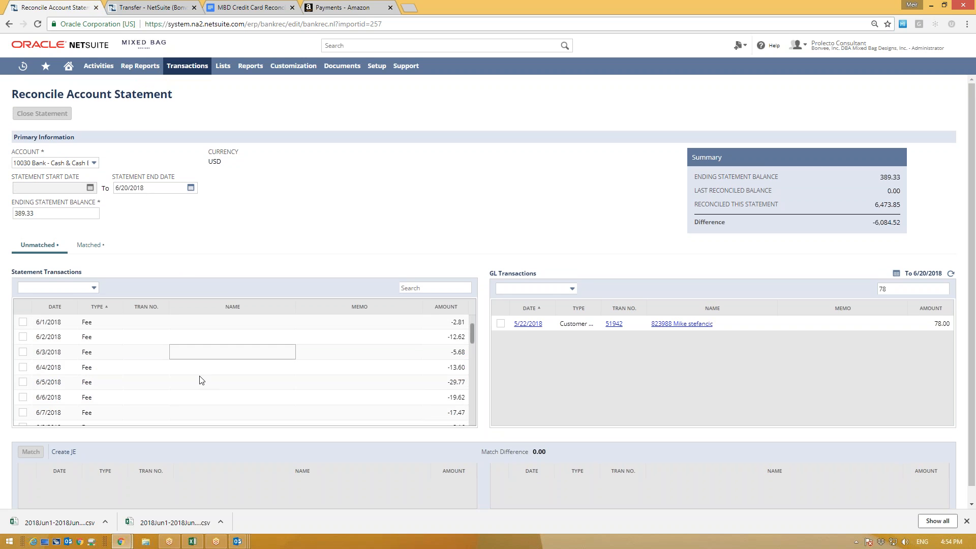
scroll(132, 392, "up", 1)
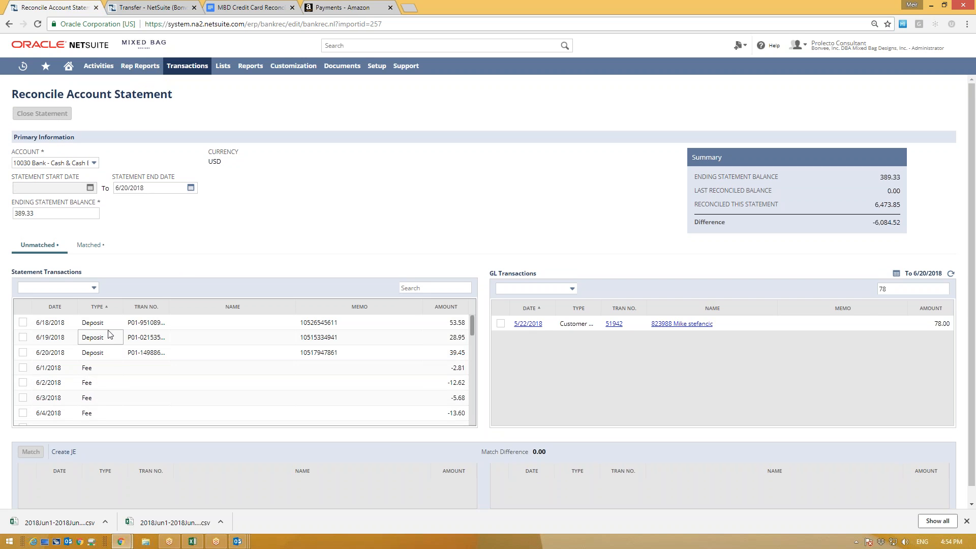
left_click(94, 254)
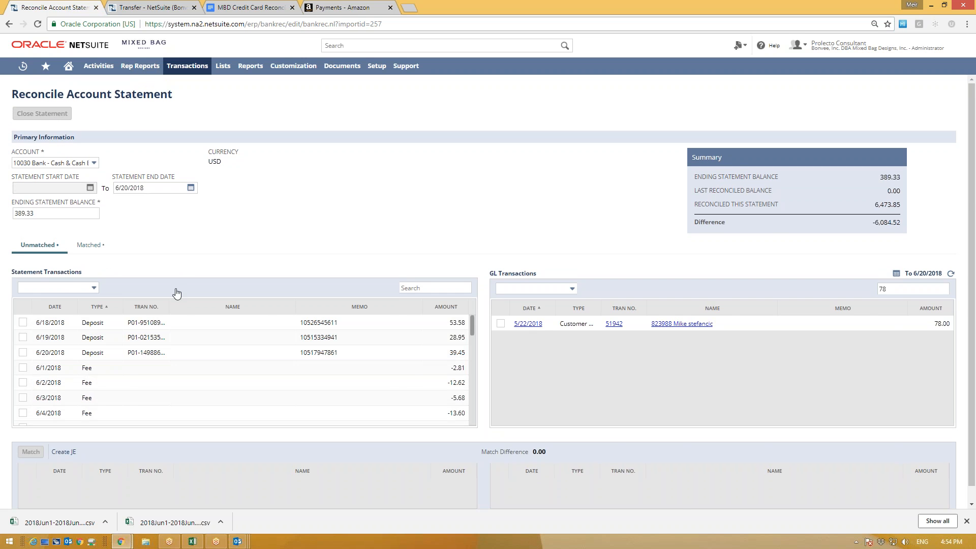
Step: Leave the transfer form and reconcile import 257 from the imported banking data list
left_click(96, 8)
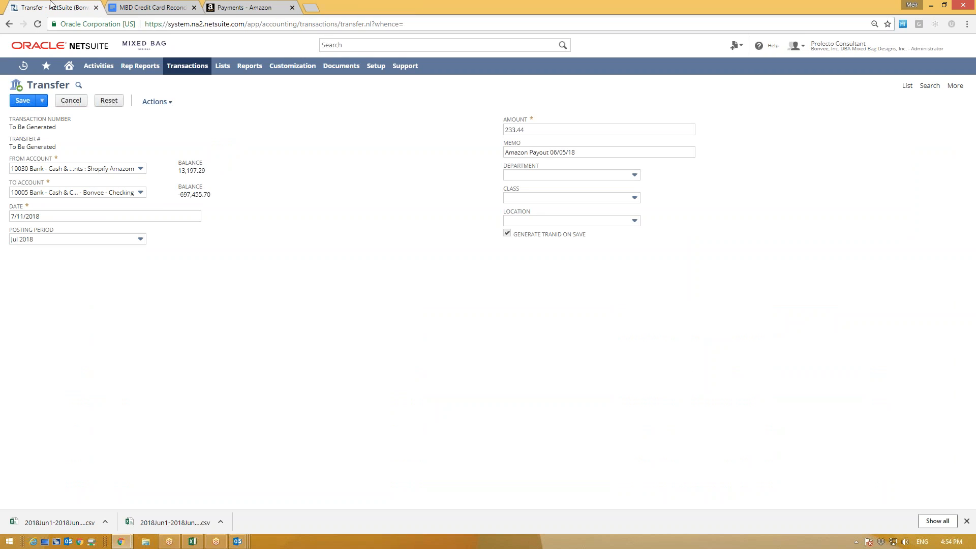
mouse_move(186, 67)
mouse_move(176, 100)
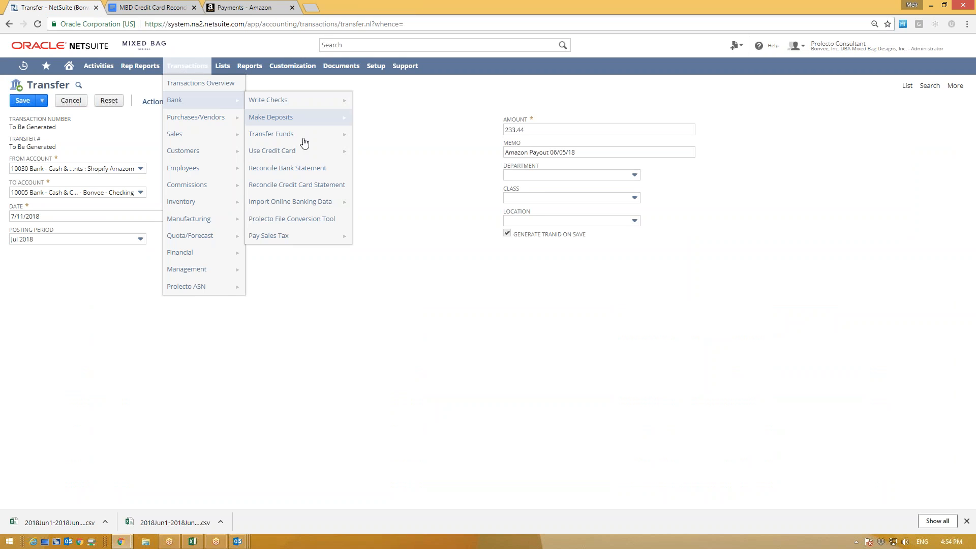
left_click(313, 202)
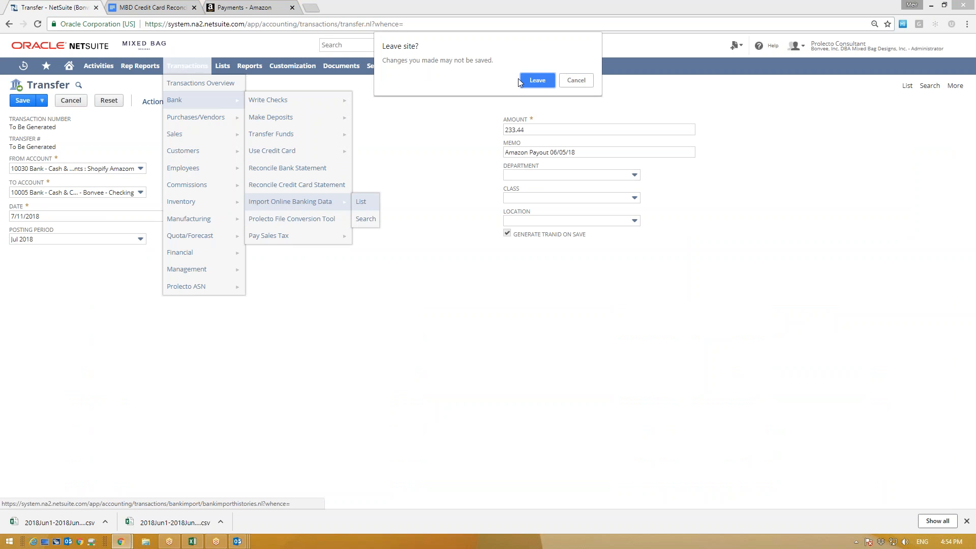
left_click(537, 81)
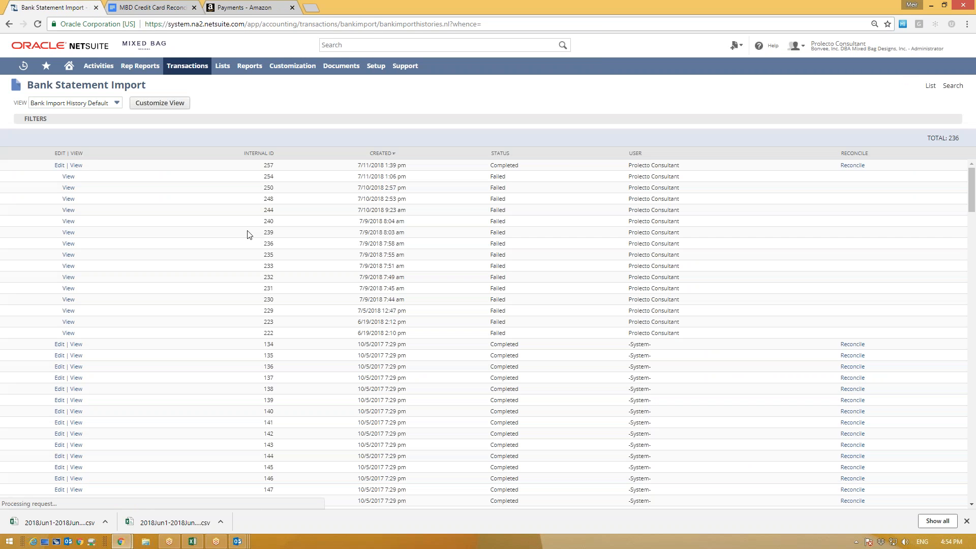
left_click(850, 166)
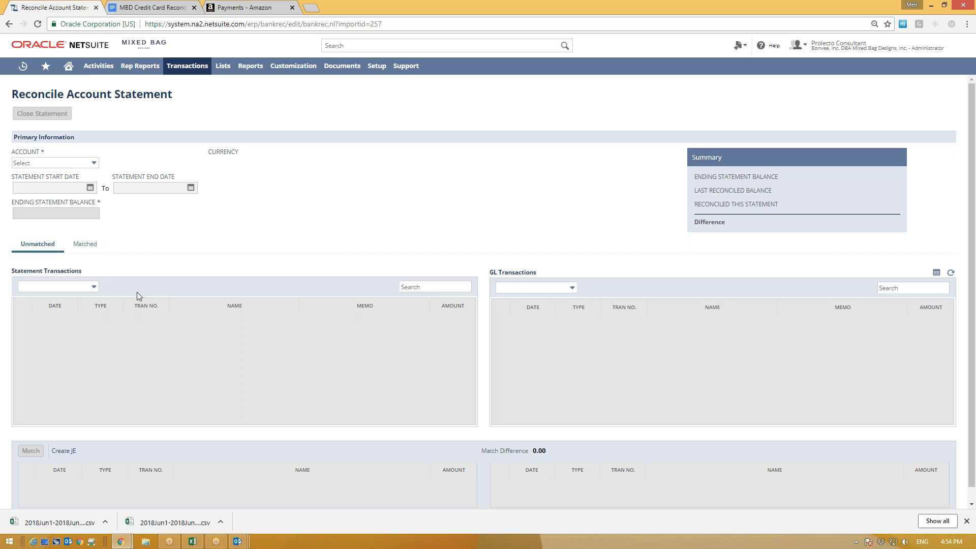
Step: Choose account 10030, sort statement transactions by Type, and view the Matched list
left_click(72, 163)
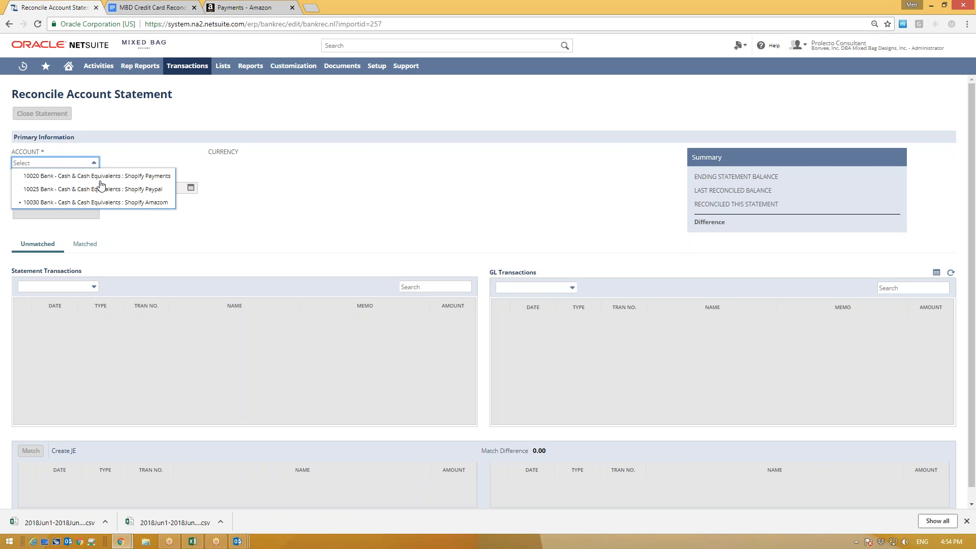
left_click(109, 201)
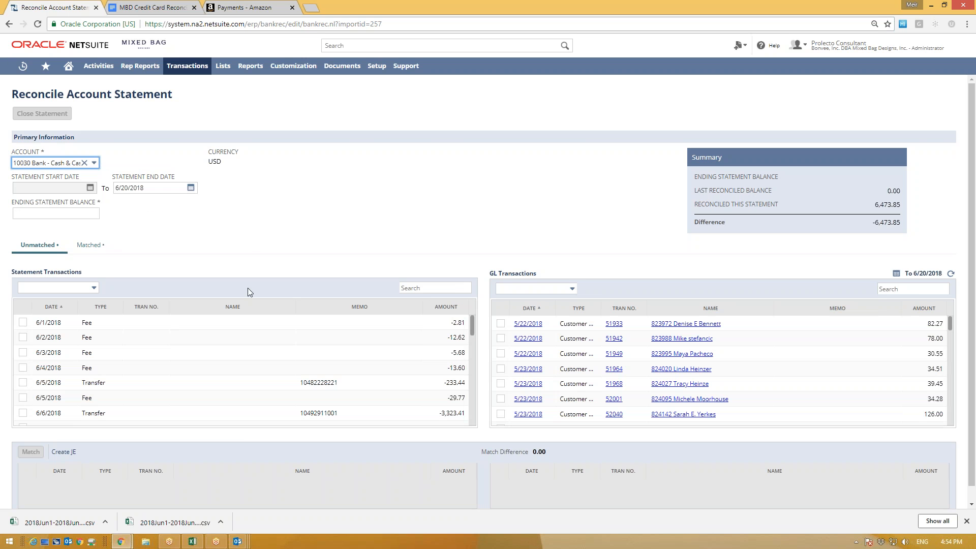
left_click(100, 307)
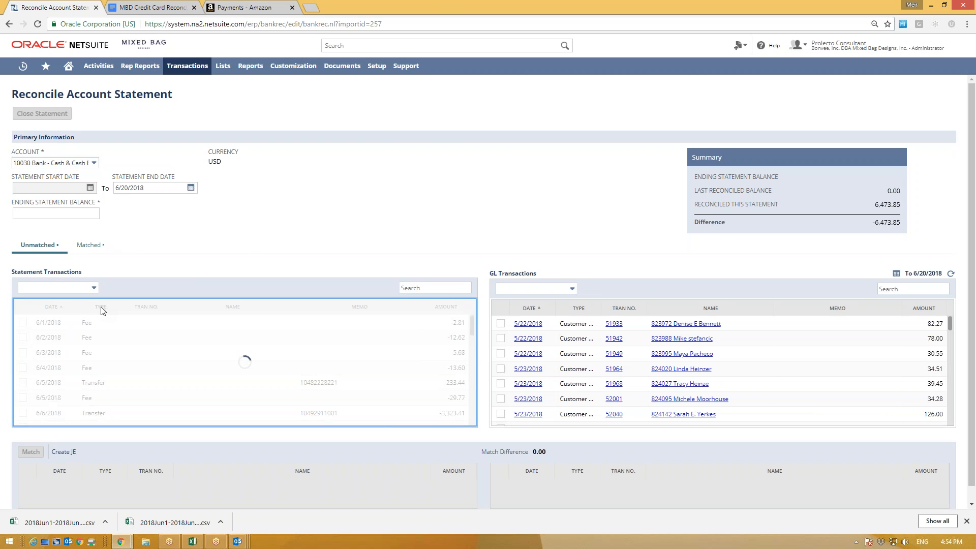
left_click(88, 245)
scroll(231, 371, "down", 15)
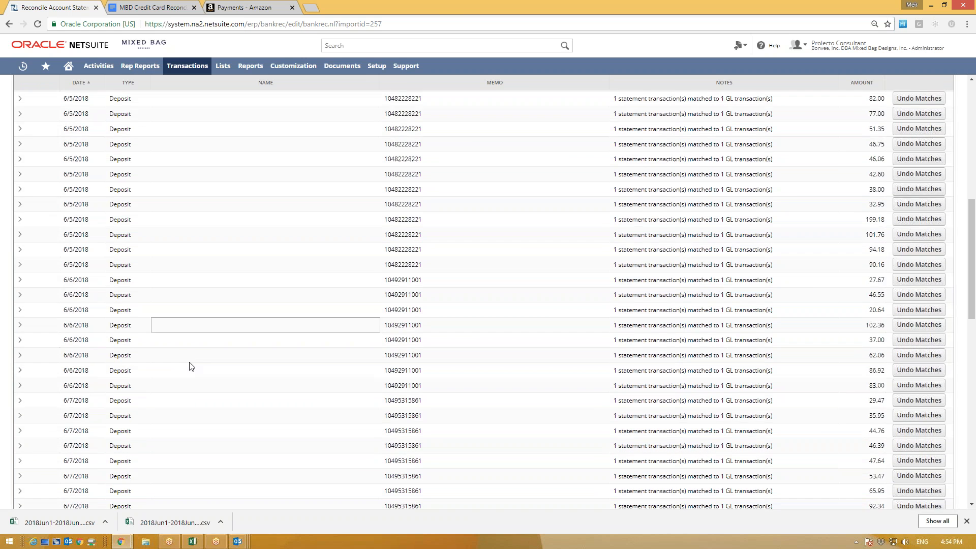
scroll(163, 340, "up", 15)
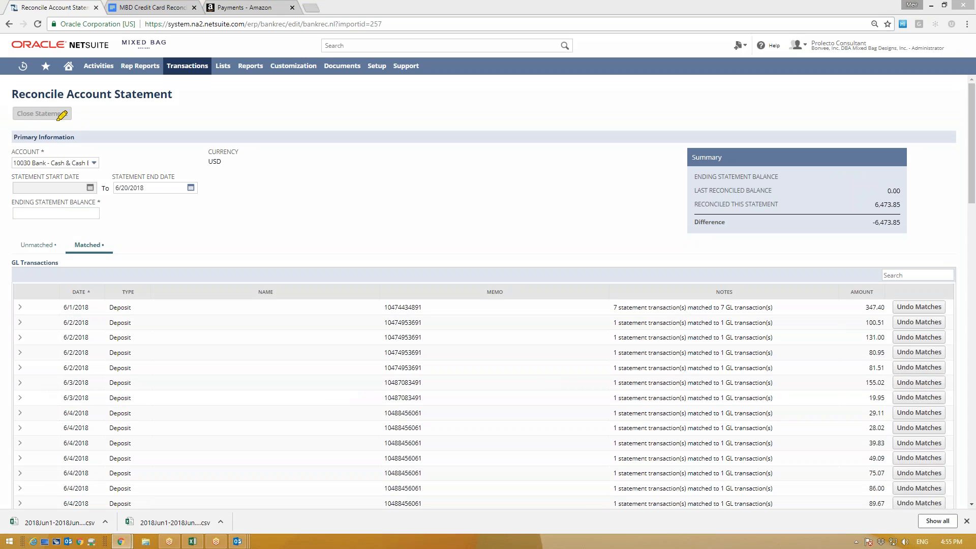
mouse_move(79, 98)
left_mouse_down()
mouse_move(5, 104)
mouse_move(77, 121)
left_mouse_up()
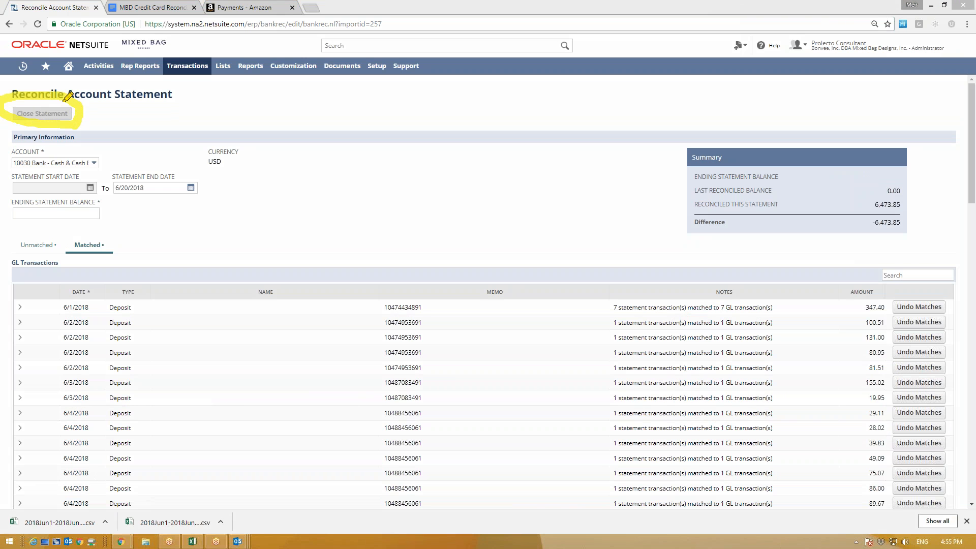
mouse_move(823, 213)
left_mouse_down()
mouse_move(904, 223)
mouse_move(697, 224)
left_mouse_up()
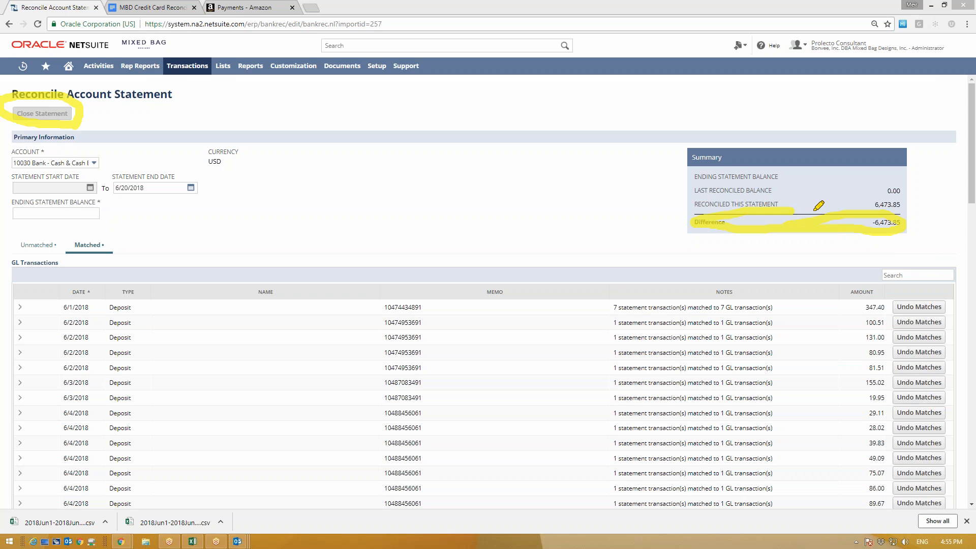
key("Escape")
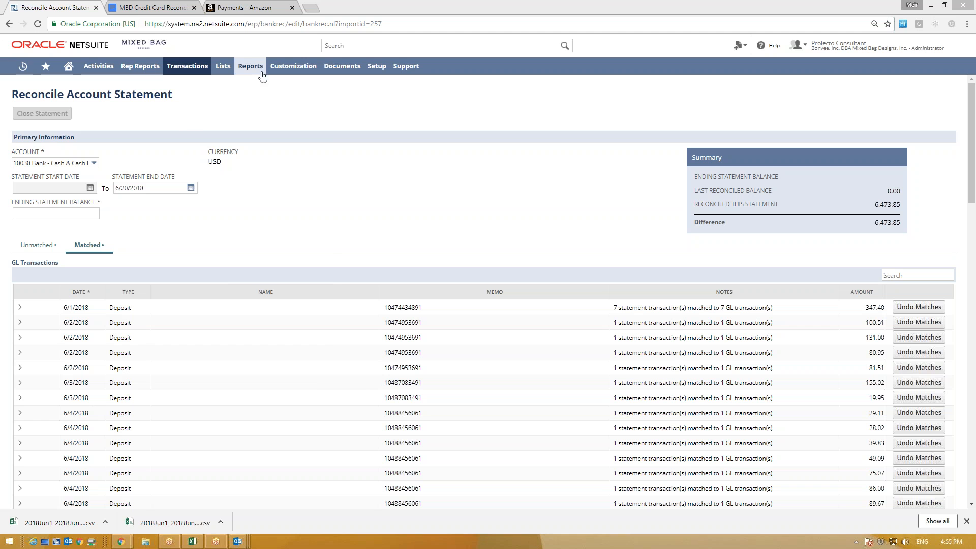
mouse_move(262, 73)
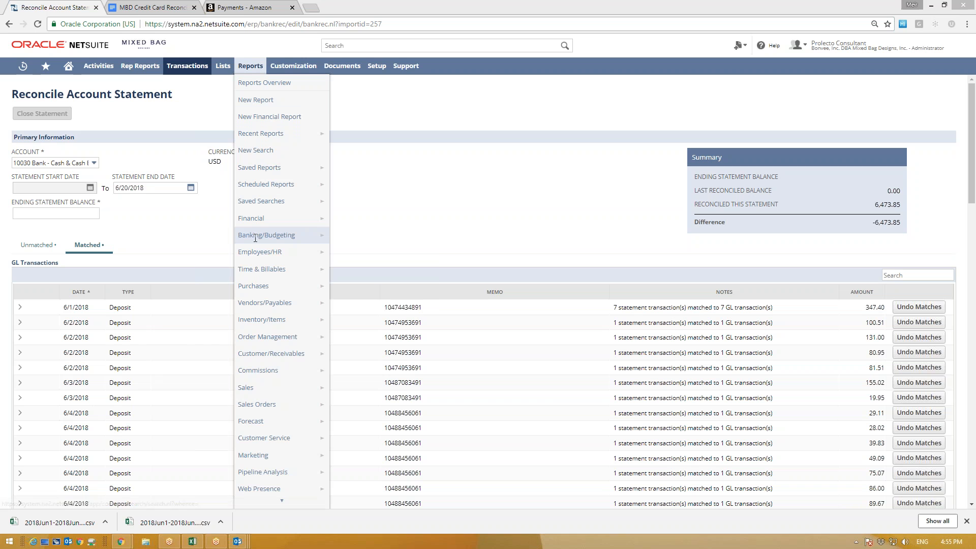
mouse_move(315, 236)
mouse_move(375, 304)
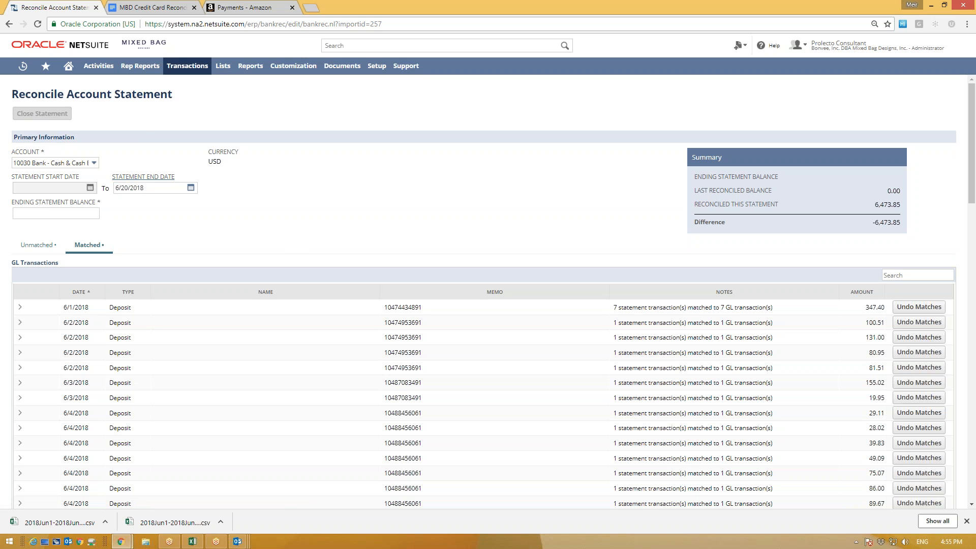
left_click_drag(15, 95, 172, 95)
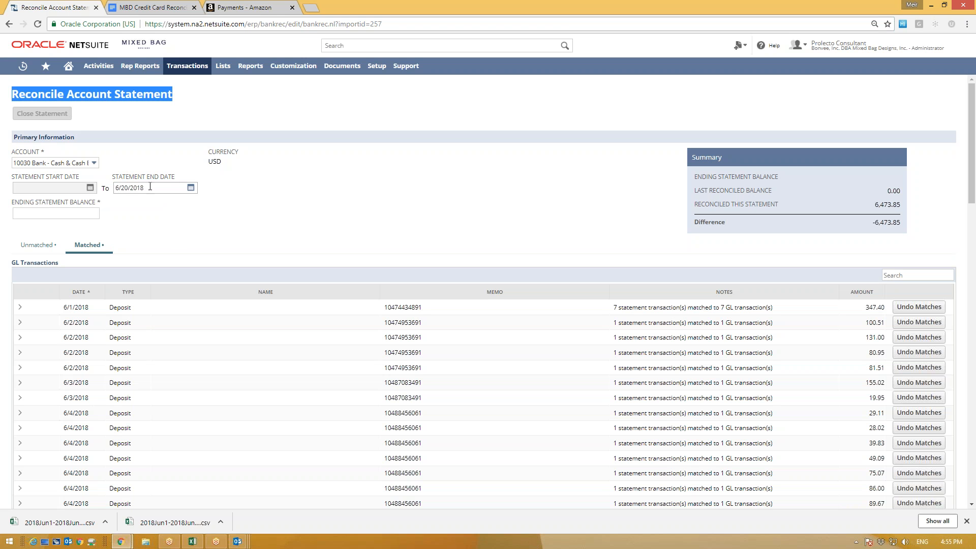
left_click(131, 179)
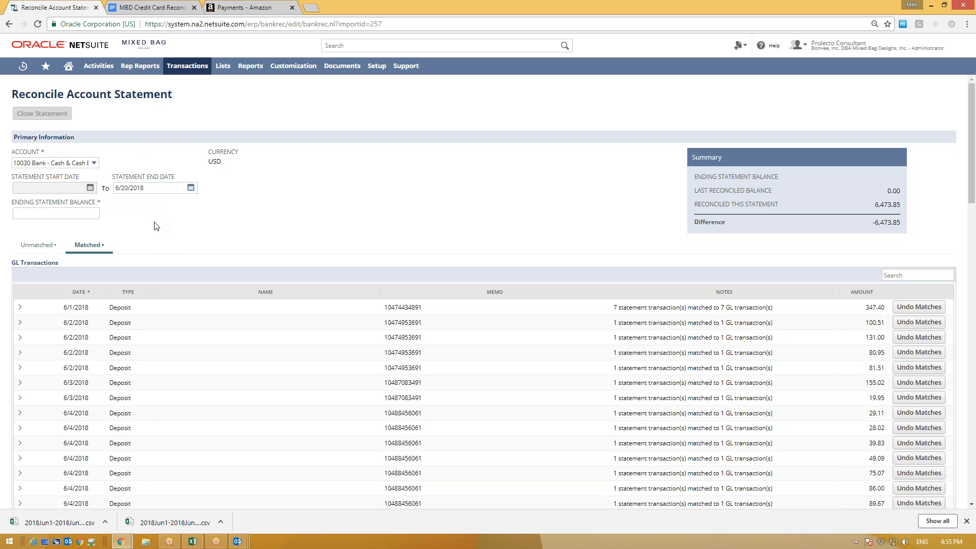
left_click(167, 188)
left_click(253, 6)
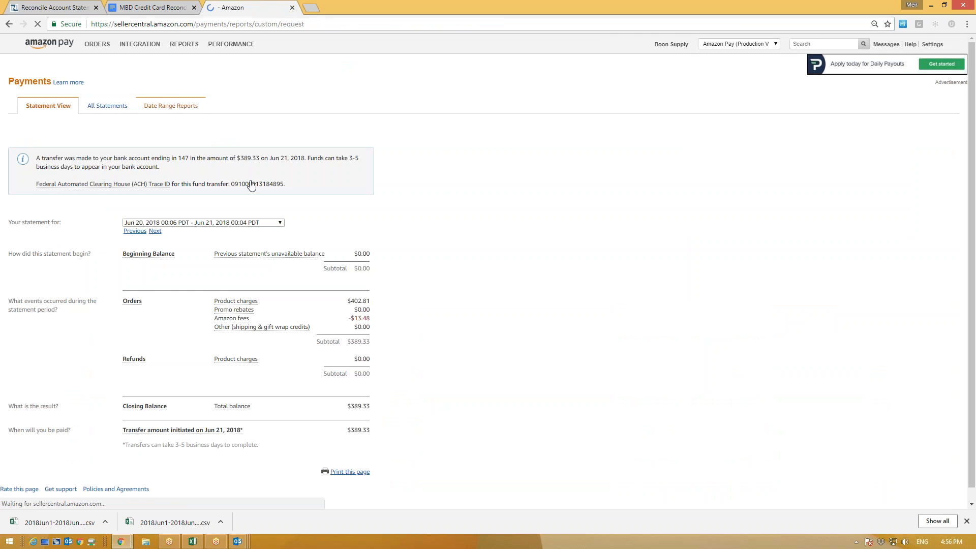
left_click(33, 9)
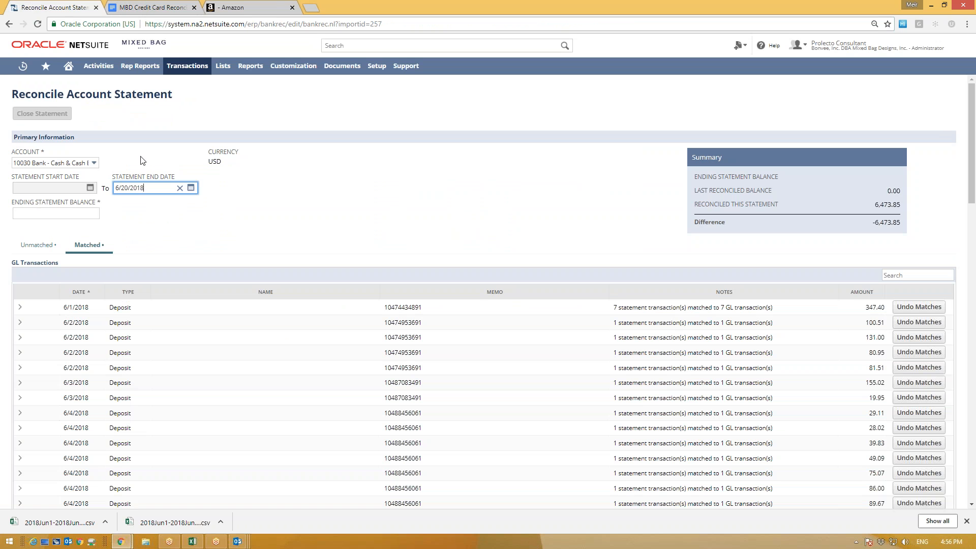
left_click_drag(144, 188, 123, 186)
type("1")
left_click(143, 267)
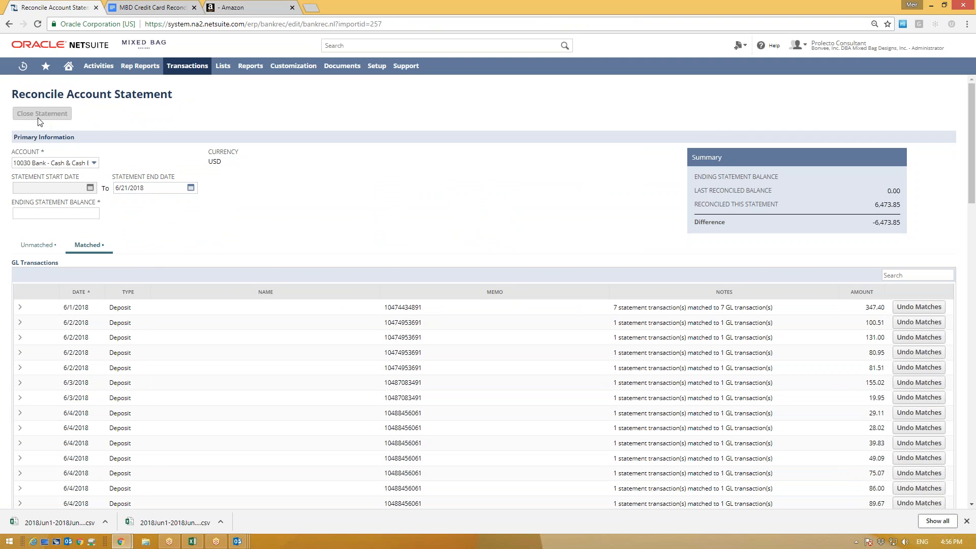
left_click(146, 191)
key("ctrl+a")
type("0")
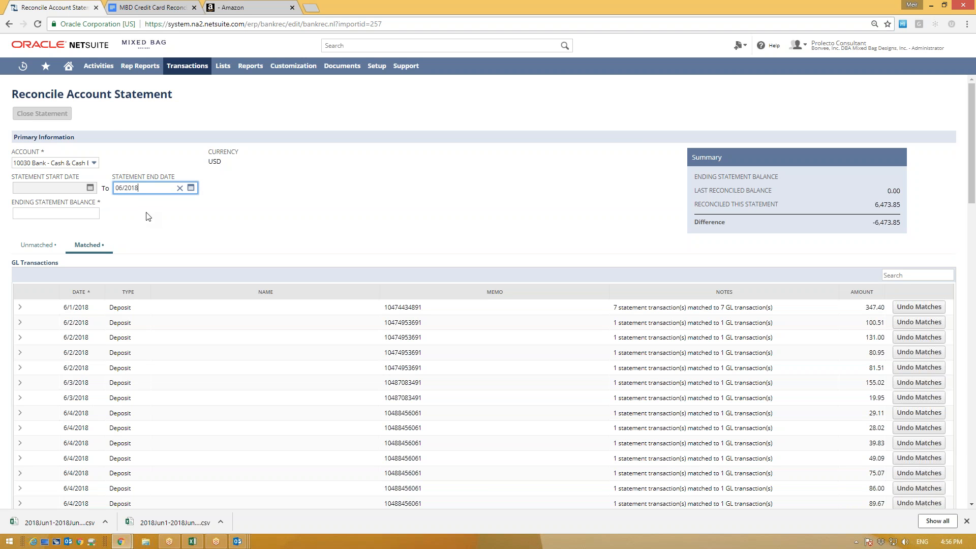
type("6/20/2018")
left_click(192, 117)
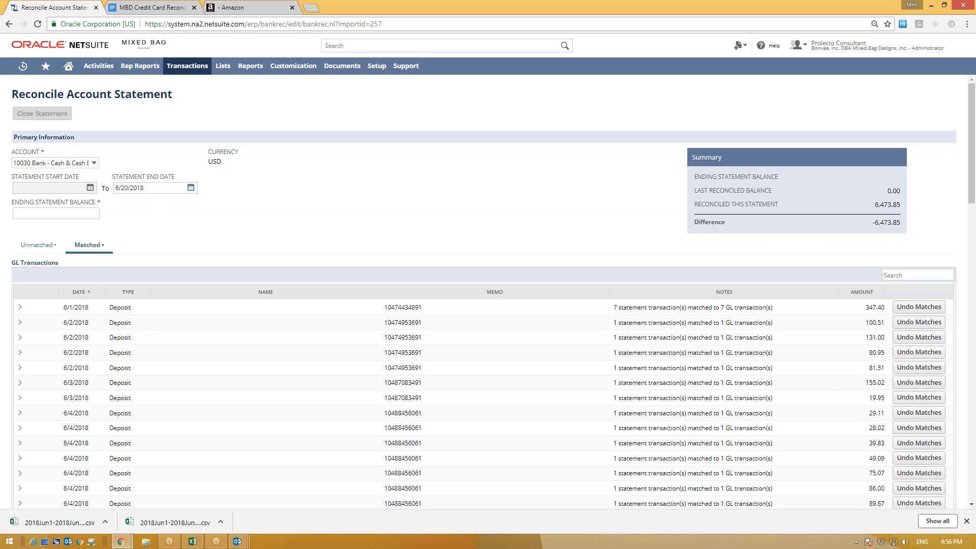
Step: Show the Unmatched subtab and review the unmatched 6/18–6/20 statement deposits and fees
left_click(32, 245)
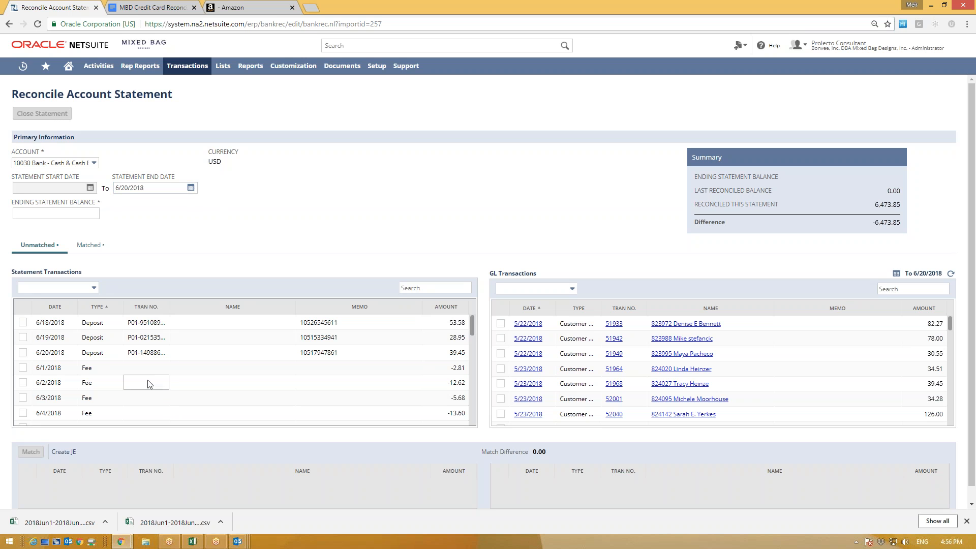
scroll(150, 383, "down", 10)
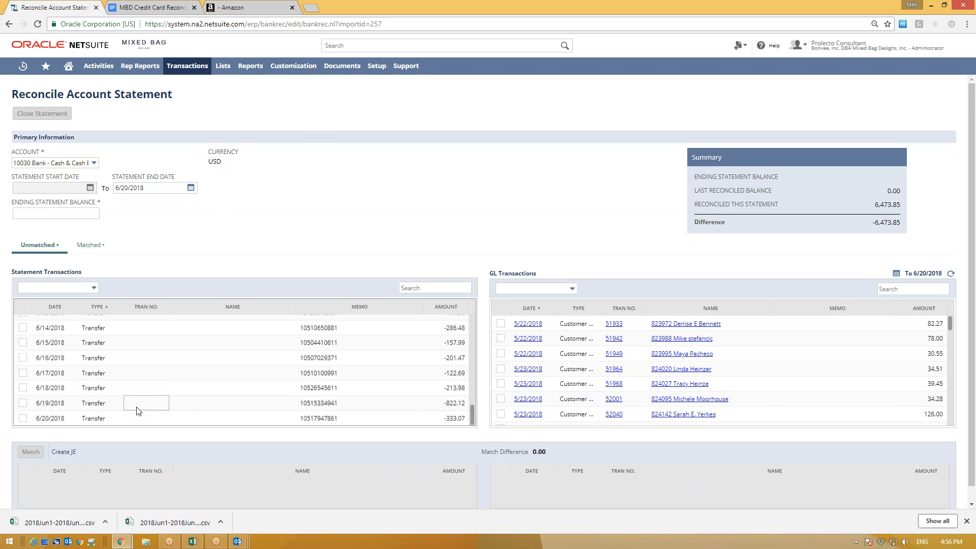
scroll(147, 386, "up", 10)
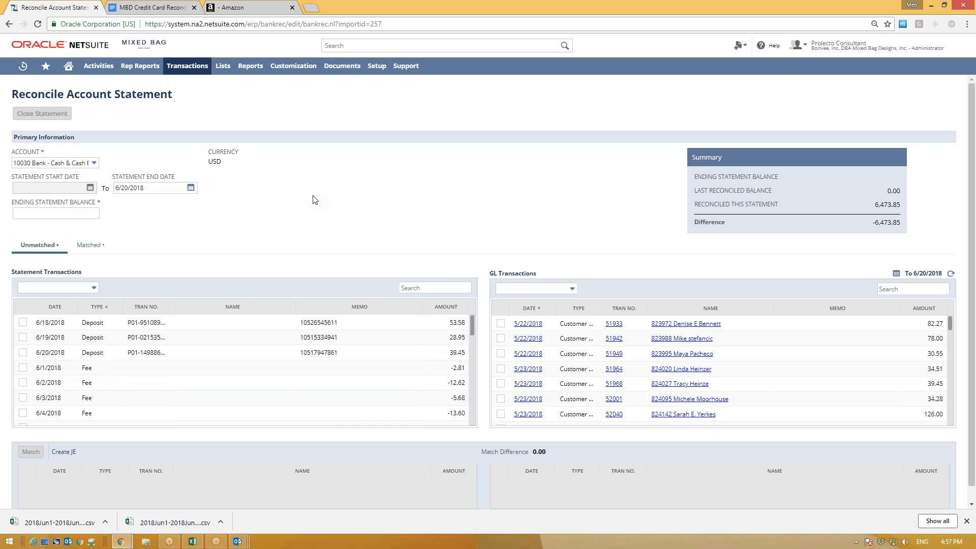
Step: Search for PayPal in a new Chrome tab and go to its Log In page
left_click(312, 7)
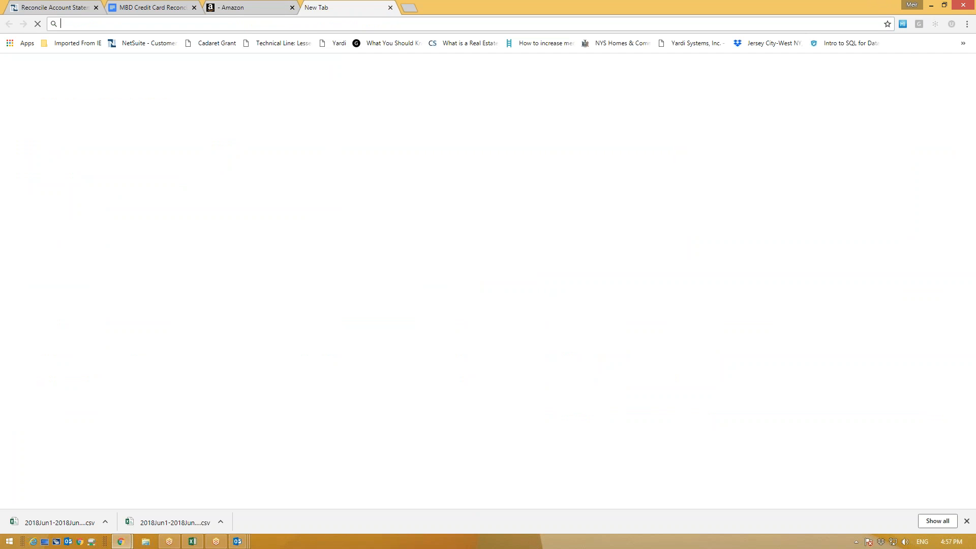
type("[")
key("BackSpace")
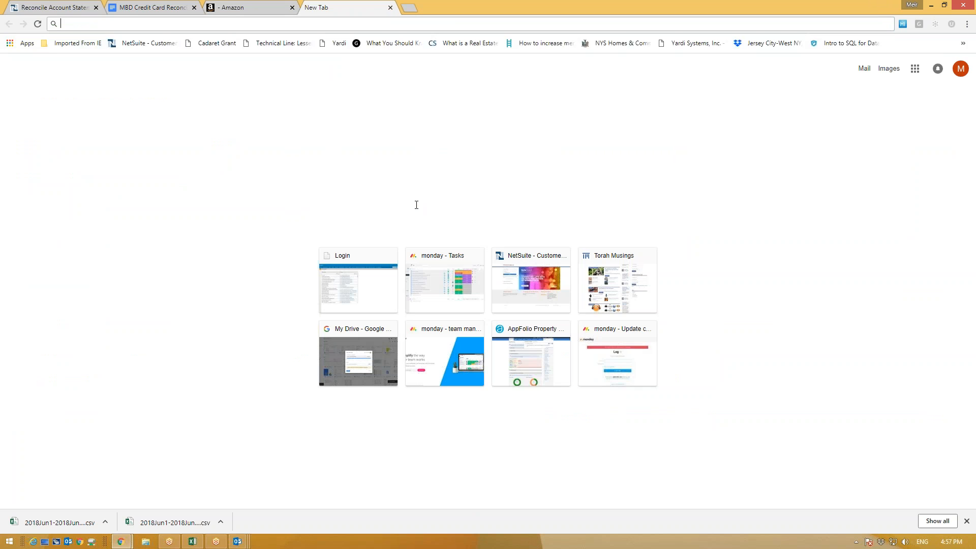
type("pay ")
type("paa")
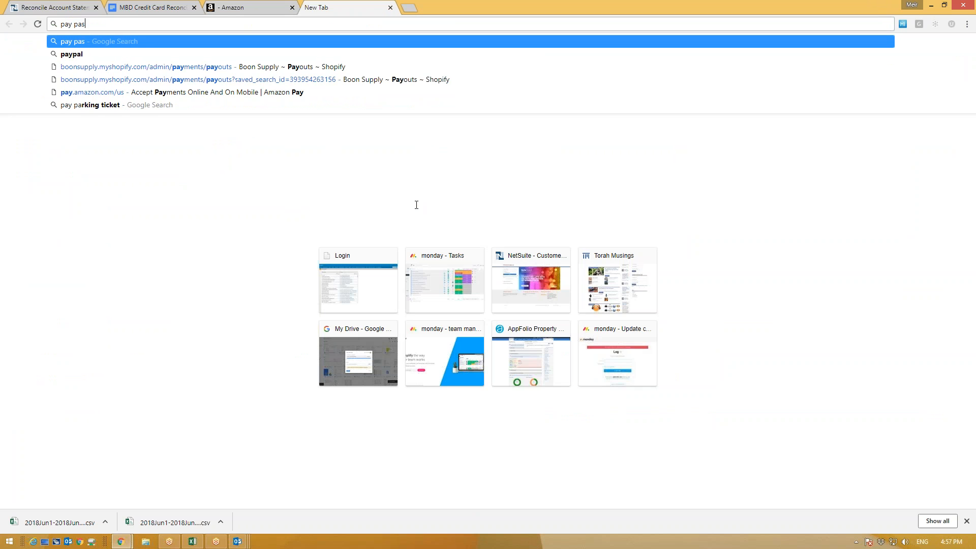
type("l")
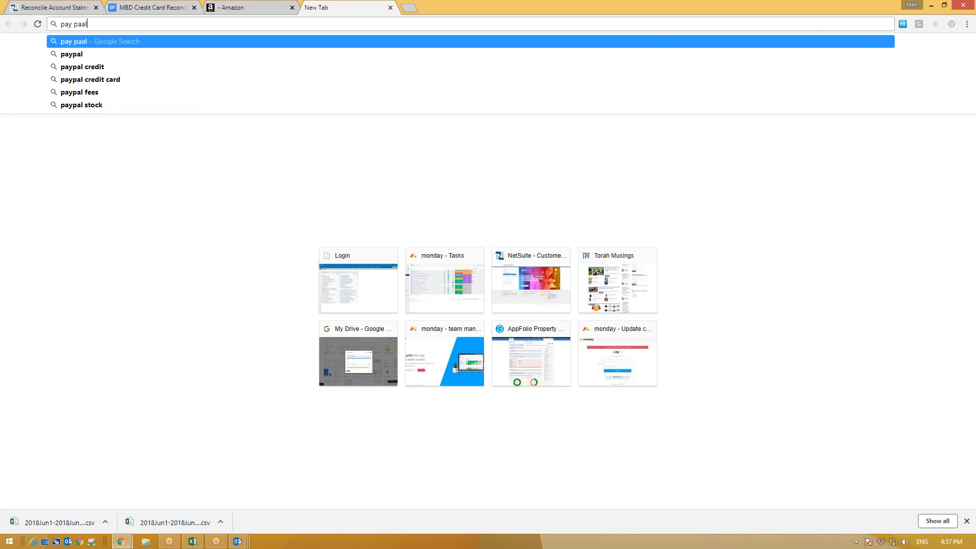
key("Return")
left_click(149, 165)
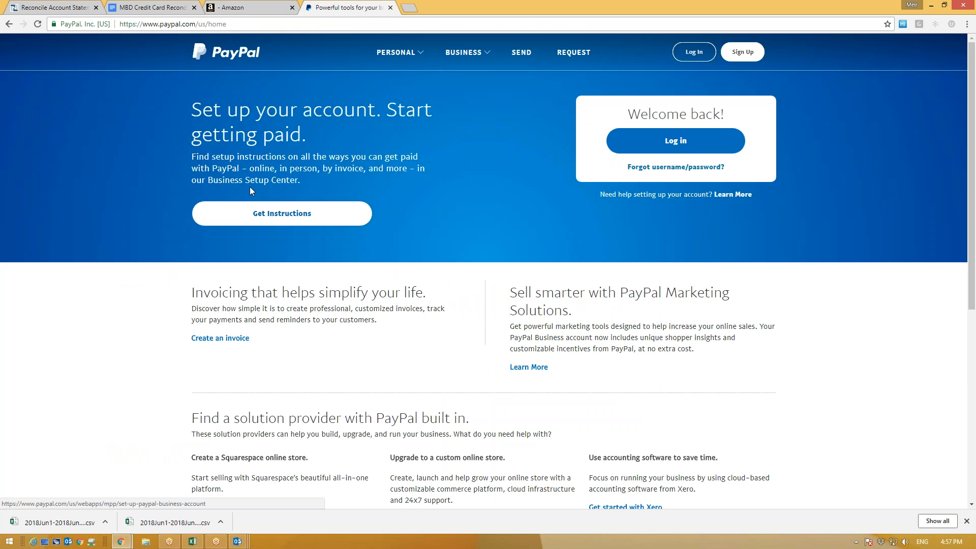
left_click(655, 143)
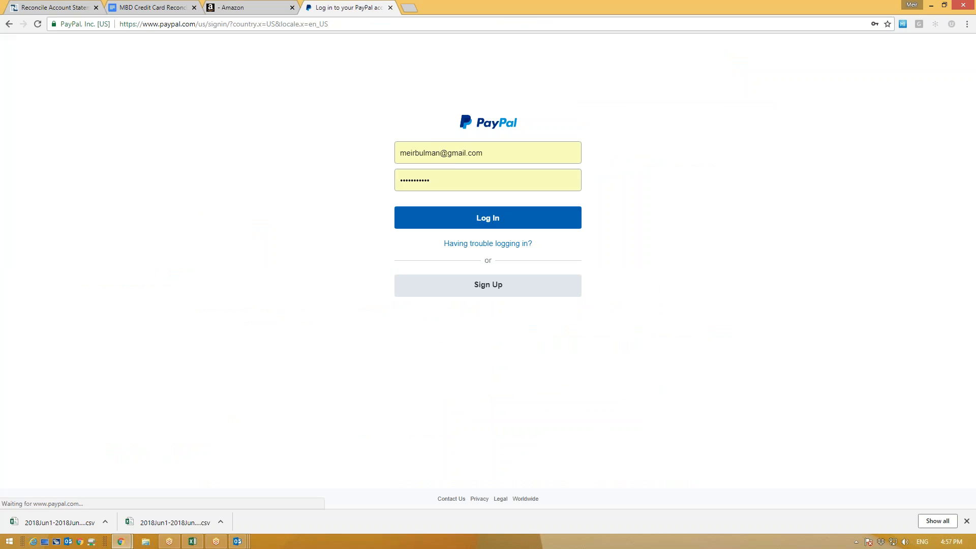
Step: Correct the pre-filled login email, enter the account password, and sign in
left_click_drag(501, 154, 285, 118)
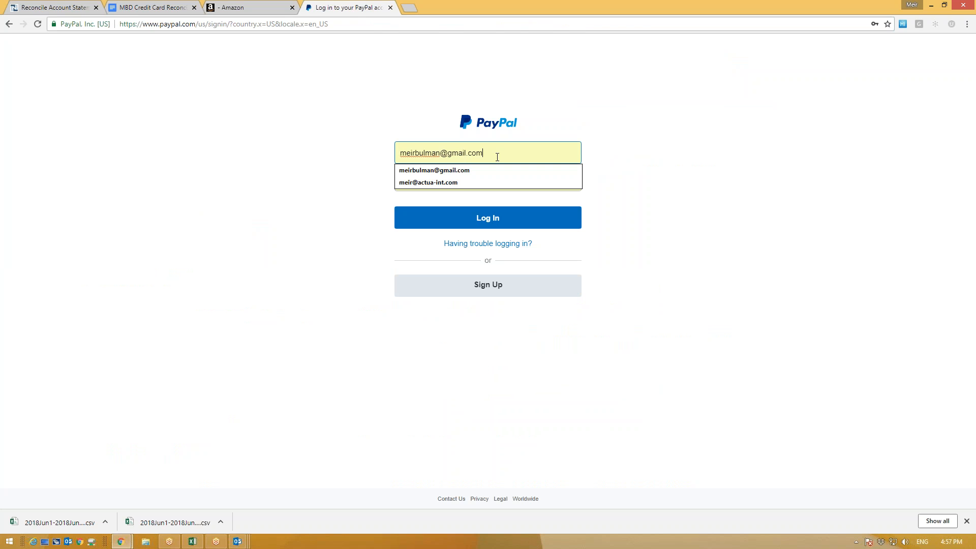
left_click_drag(494, 153, 435, 153)
key("BackSpace")
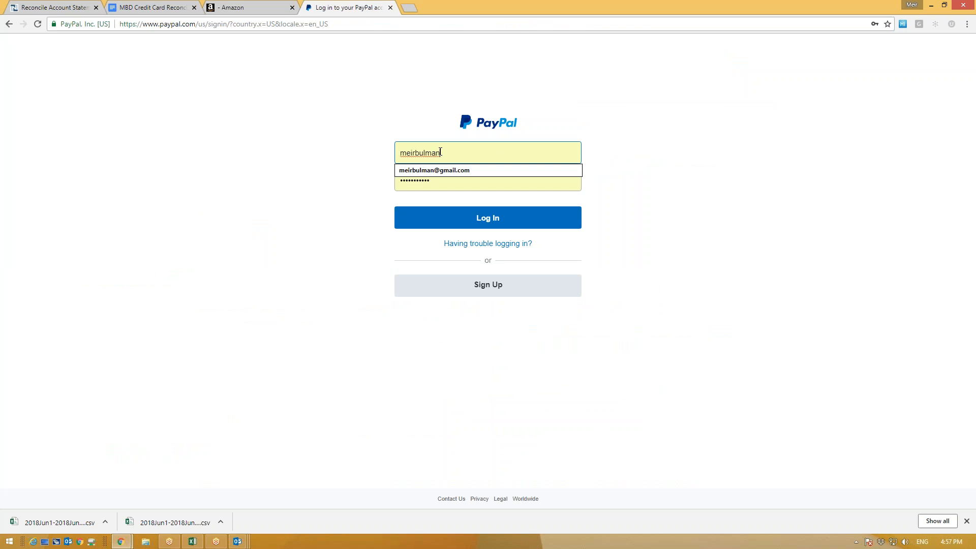
left_click(338, 190)
left_click_drag(434, 182, 350, 174)
key("BackSpace")
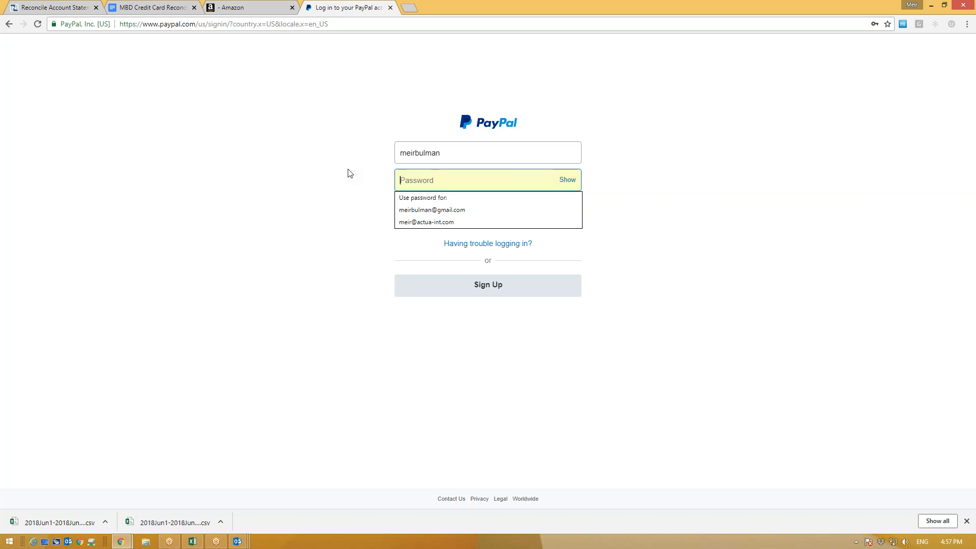
type("•")
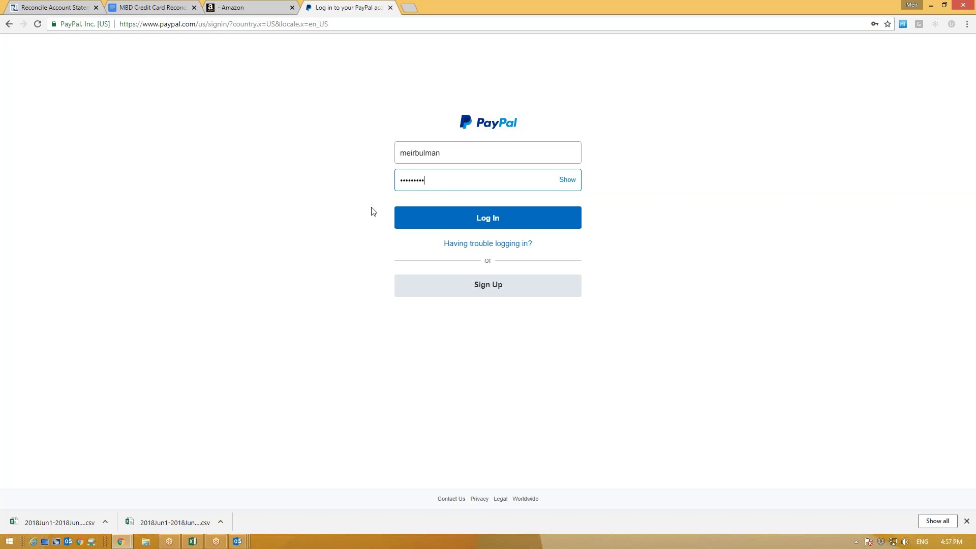
left_click(453, 219)
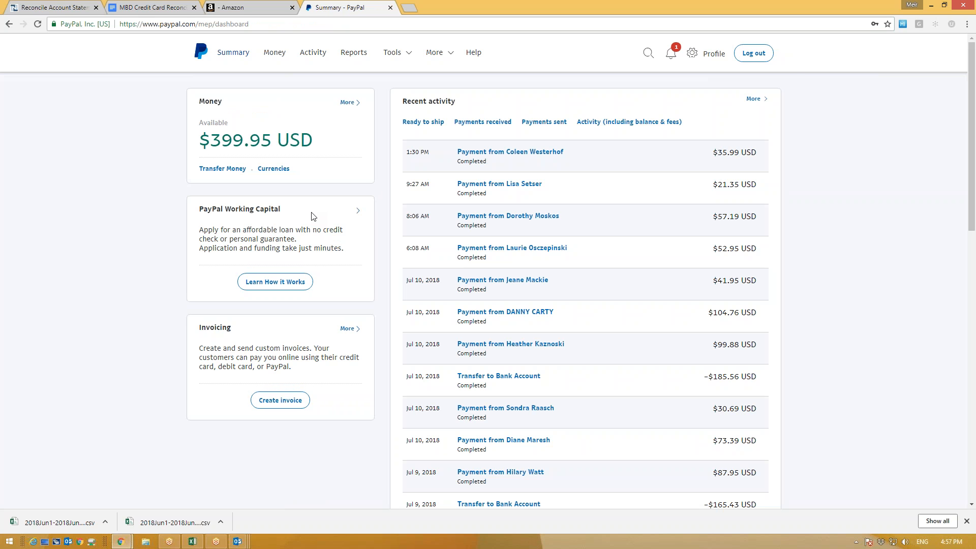
Step: Open PayPal Reports to view Sales Insights: $13,105 USD across 200 transactions in 30 days
left_click(350, 56)
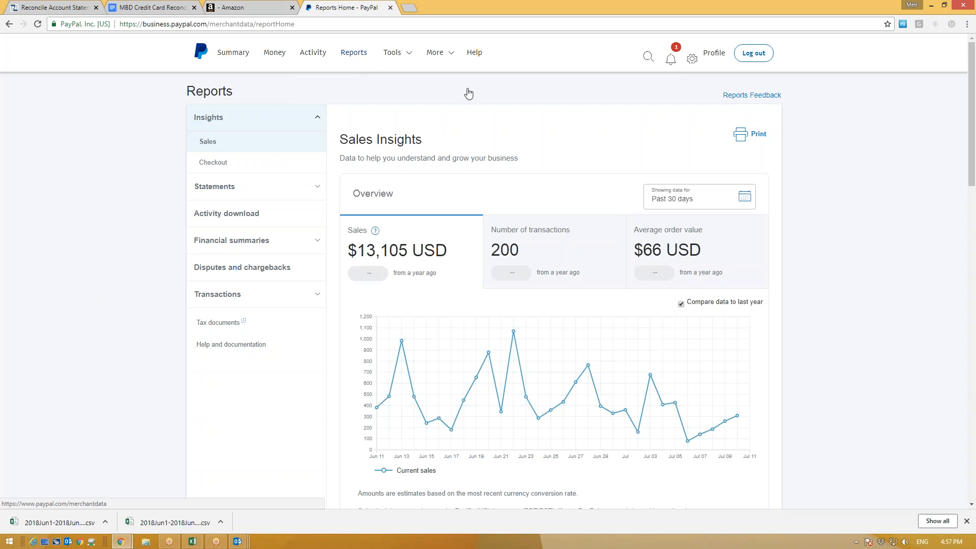
left_click(949, 202)
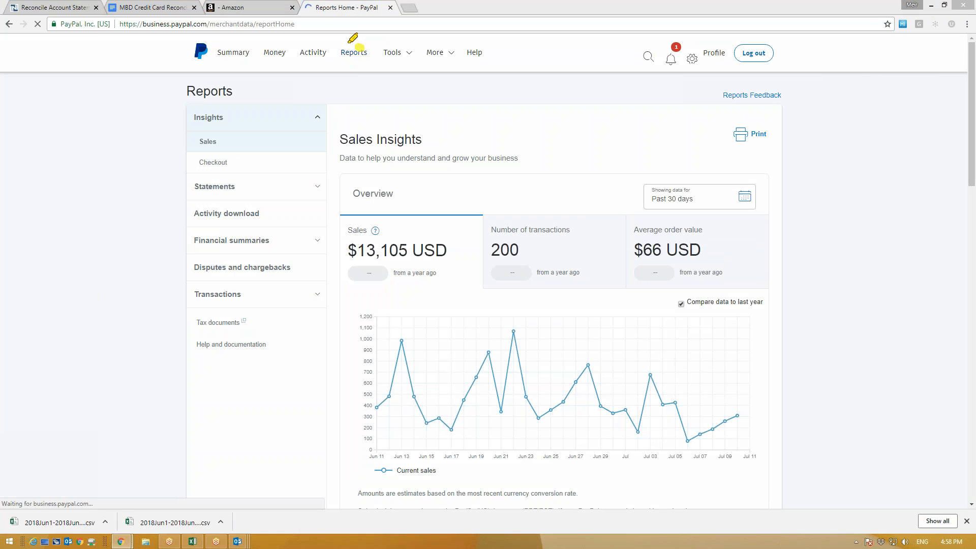
left_click_drag(366, 43, 384, 32)
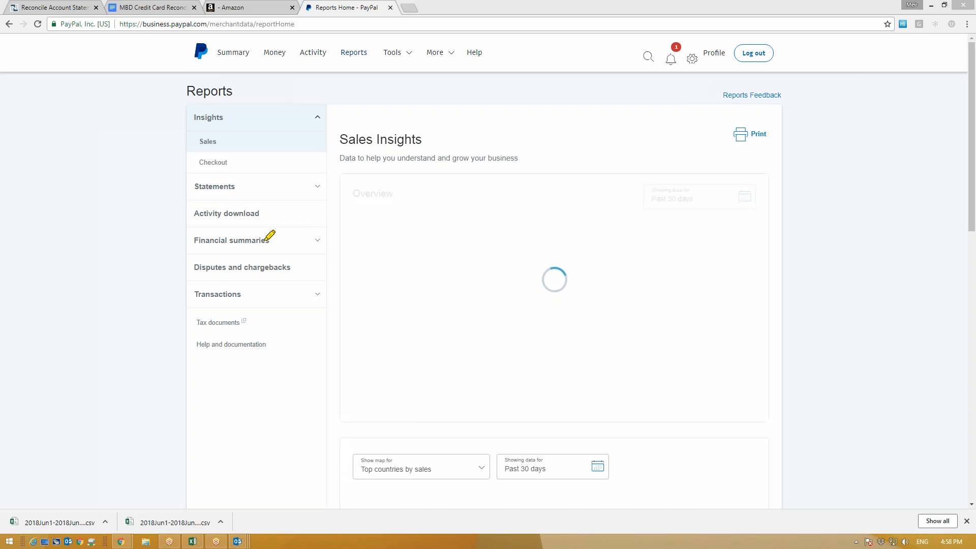
mouse_move(209, 193)
left_mouse_down()
mouse_move(188, 208)
mouse_move(273, 223)
mouse_move(244, 194)
mouse_move(203, 196)
left_mouse_up()
mouse_move(334, 35)
left_mouse_down()
mouse_move(375, 68)
mouse_move(325, 34)
left_mouse_up()
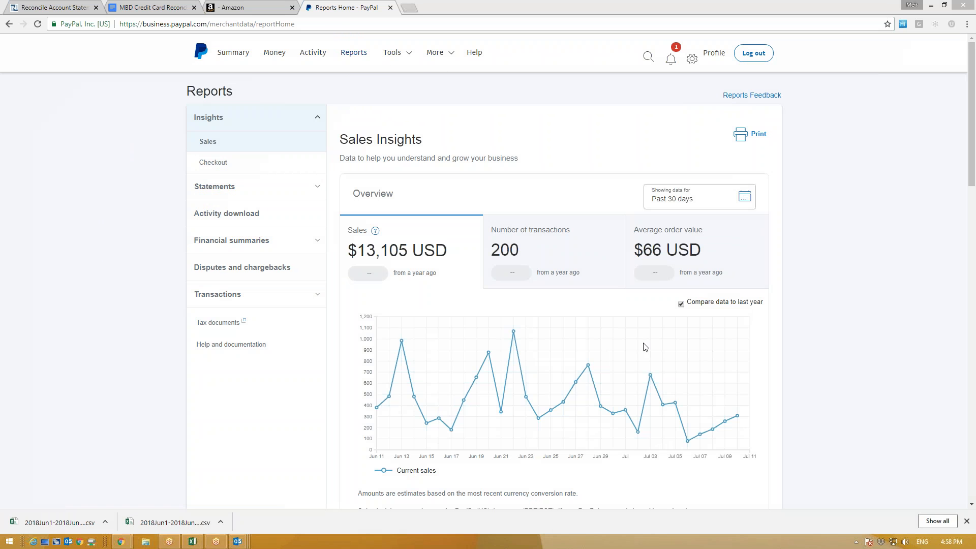
Step: Create an All transactions CSV activity report for the range Since last download (Jun 12–Jul 11, 2018)
left_click(237, 218)
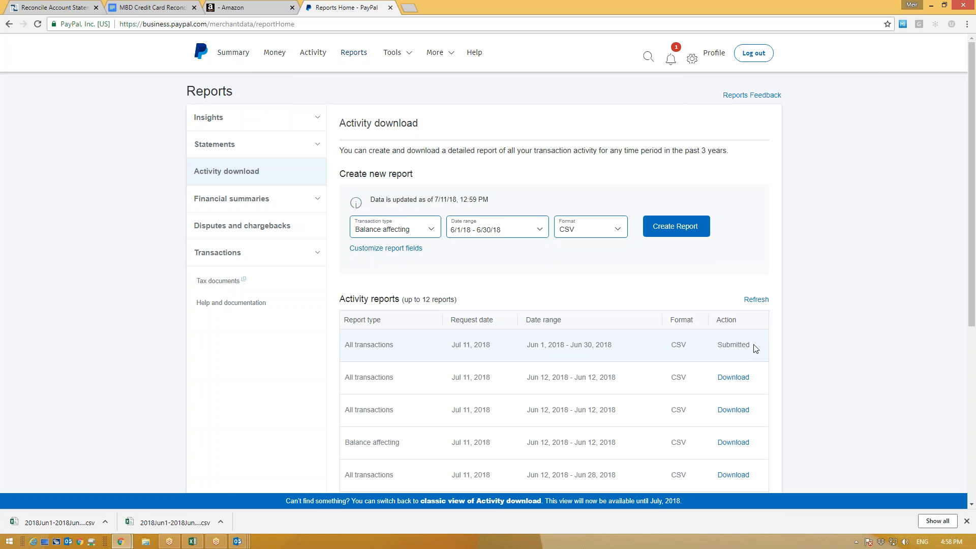
left_click(228, 6)
left_click(338, 7)
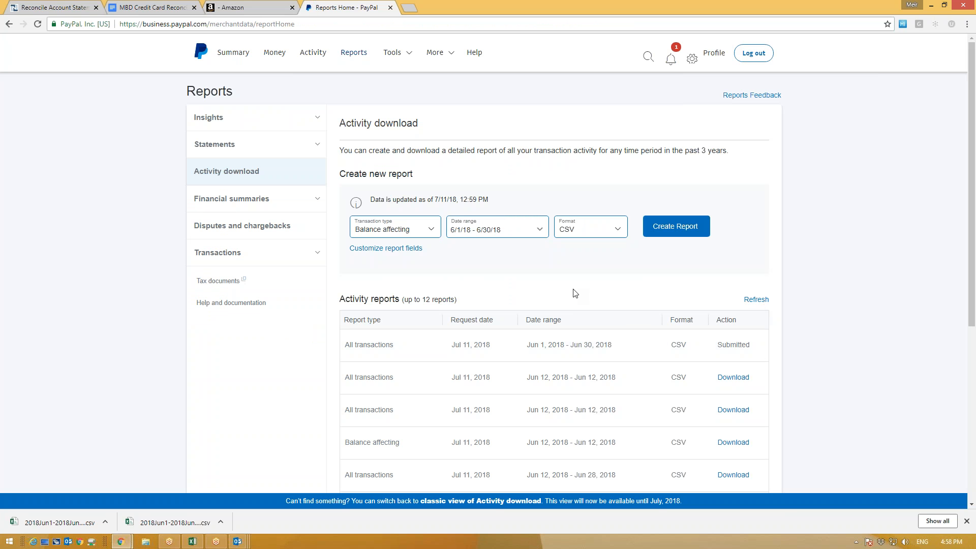
left_click(412, 231)
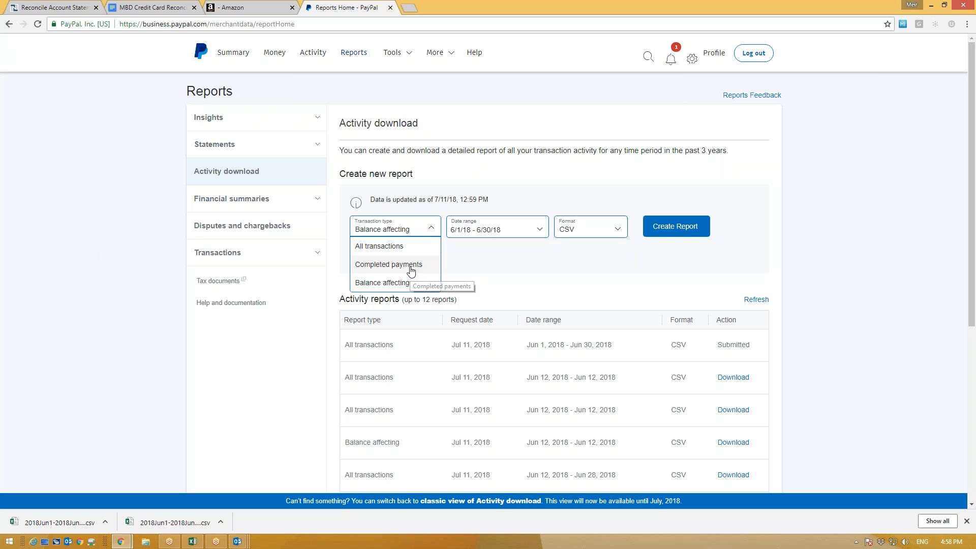
left_click(377, 249)
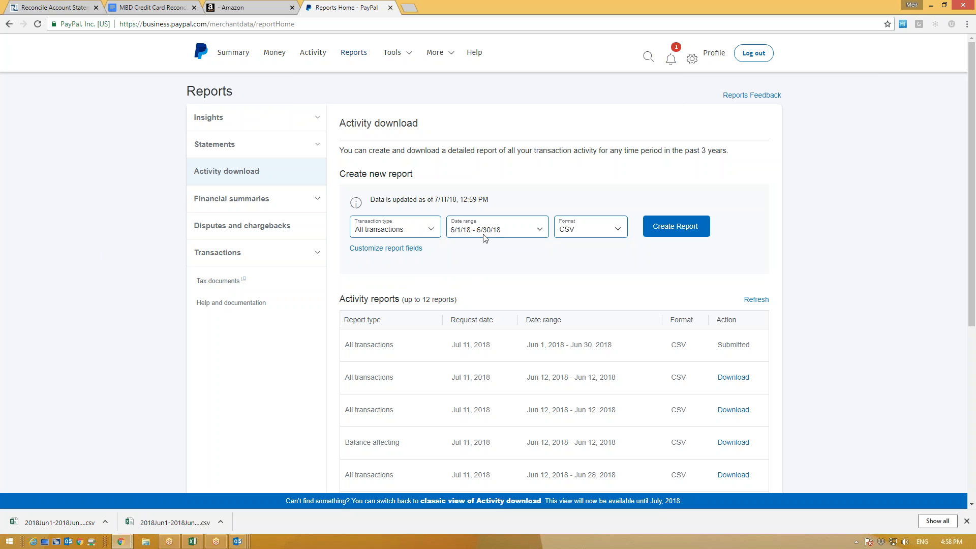
left_click(496, 230)
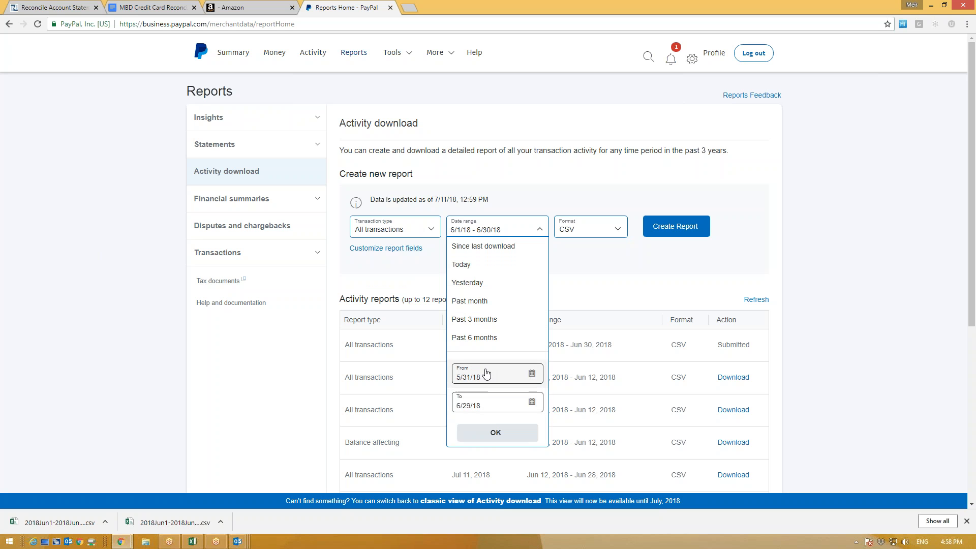
left_click(496, 248)
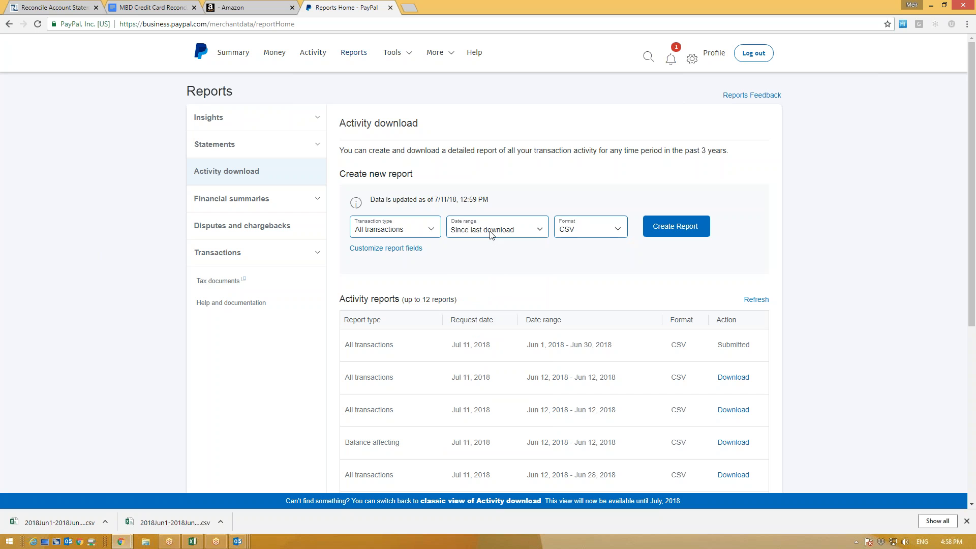
left_click(491, 234)
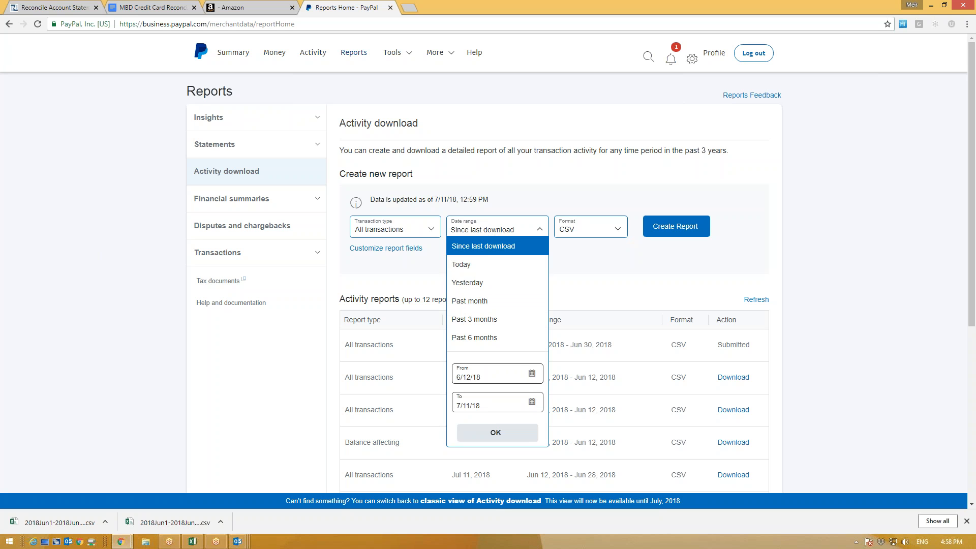
left_click(594, 272)
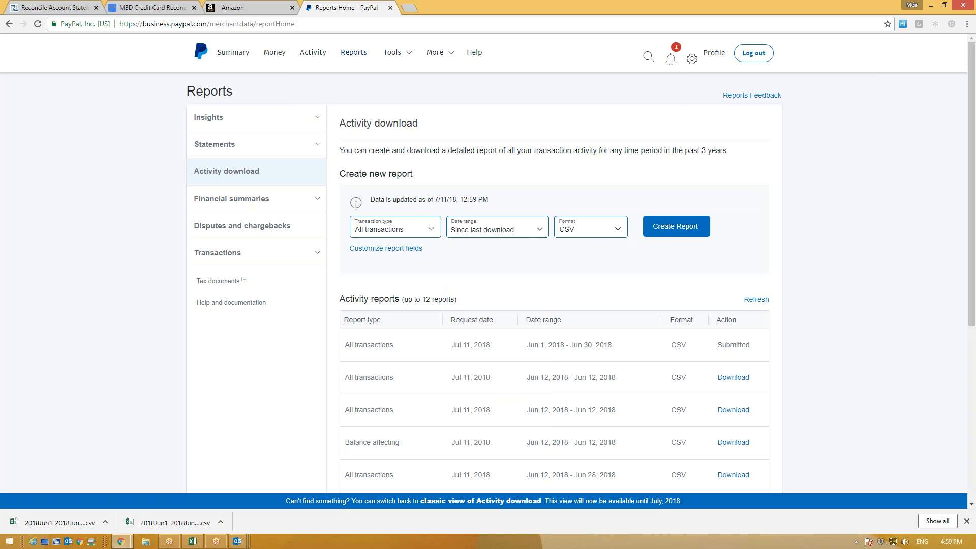
left_click(677, 230)
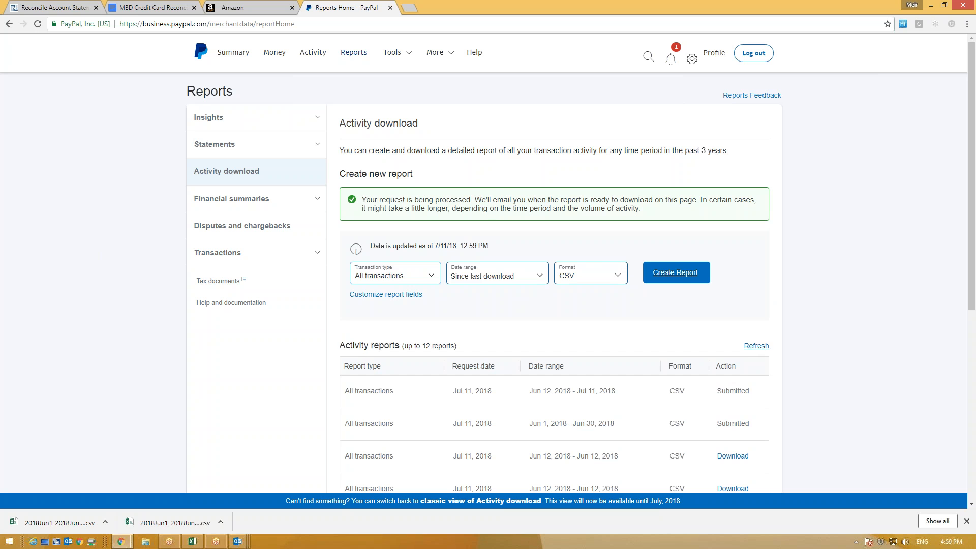
Step: Refresh the activity reports list and download the Jun 12 – Jun 28, 2018 all-transactions CSV
scroll(724, 427, "down", 1)
left_click_drag(750, 375, 713, 377)
left_click(756, 295)
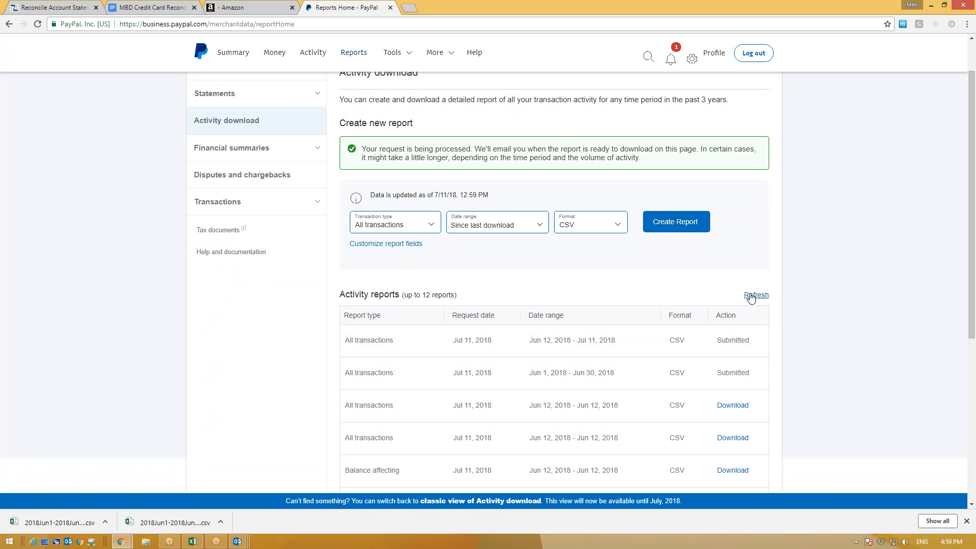
left_click_drag(748, 374, 717, 375)
left_click(756, 296)
scroll(442, 386, "down", 1)
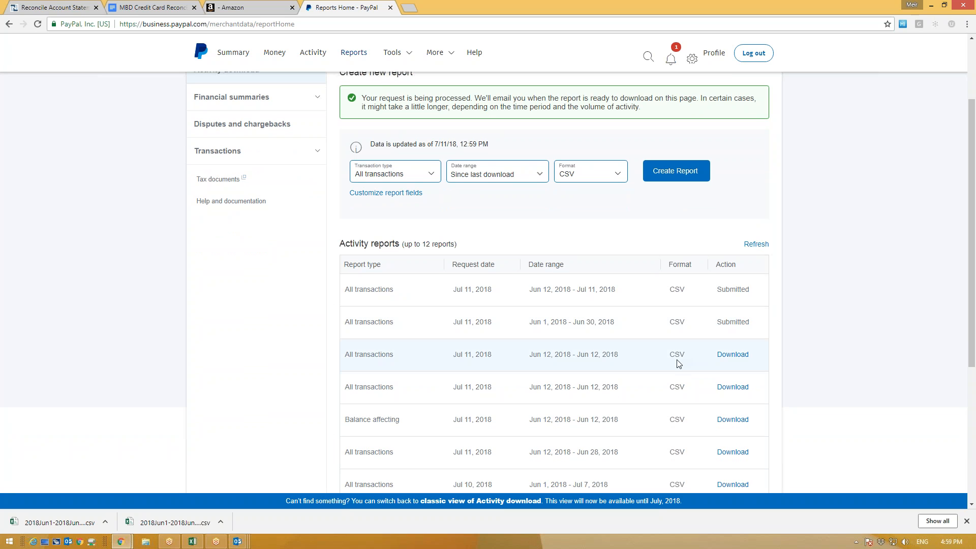
scroll(519, 391, "down", 1)
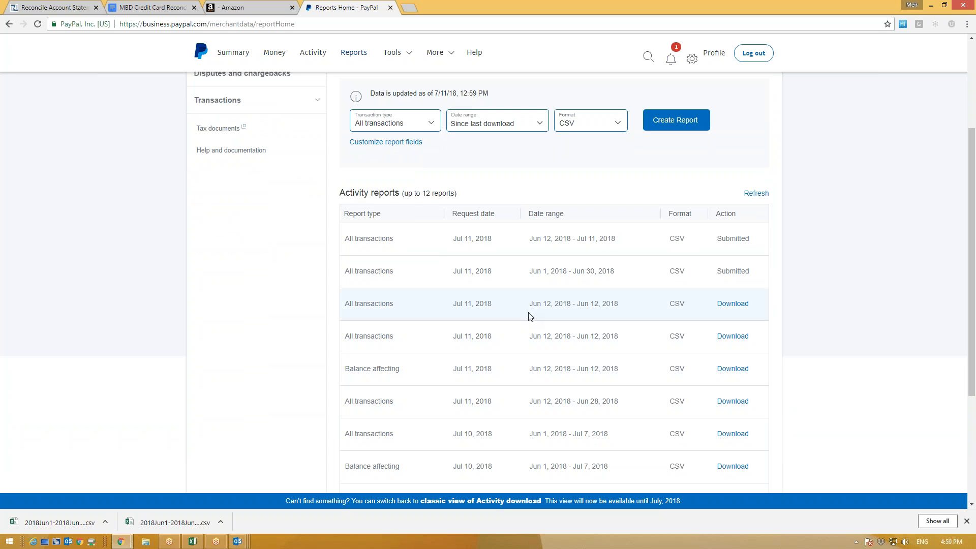
left_click_drag(618, 402, 534, 410)
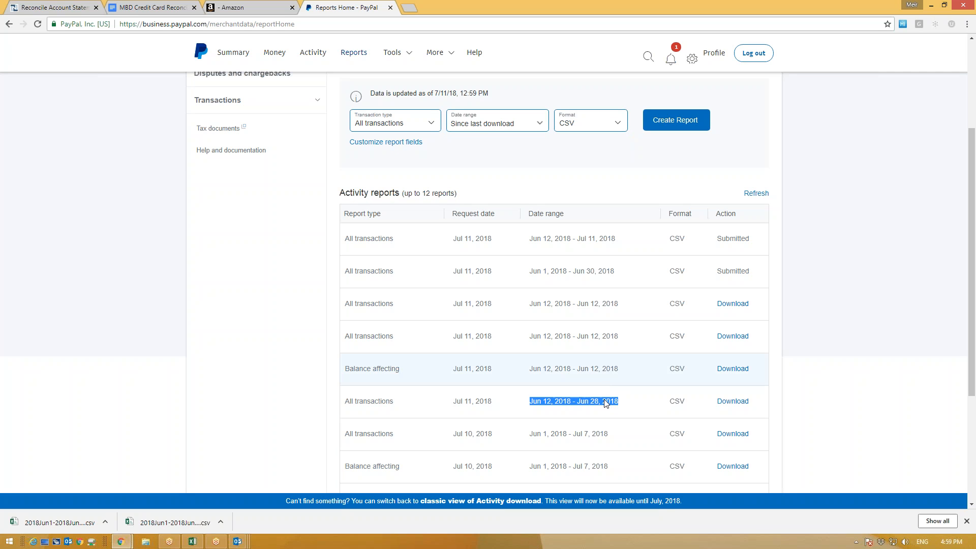
left_click(796, 405)
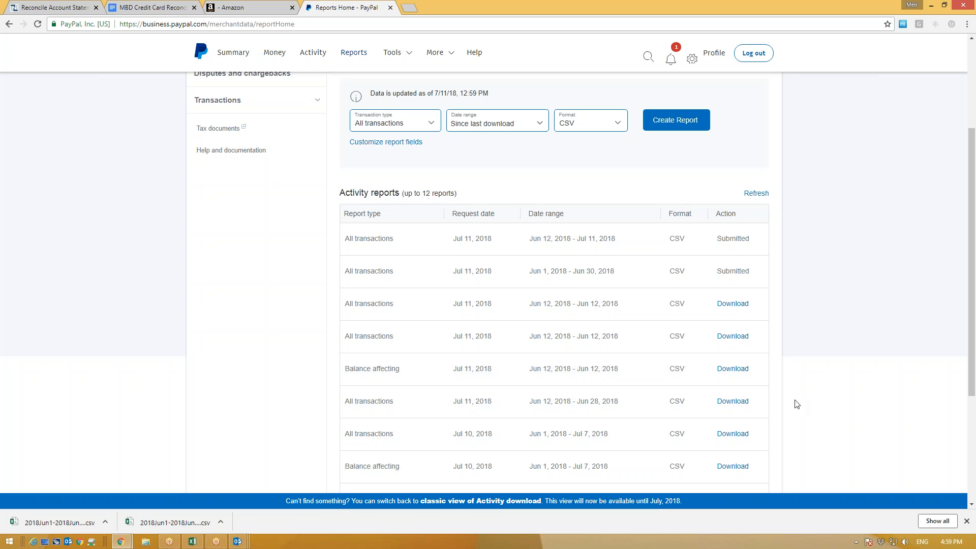
left_click(733, 401)
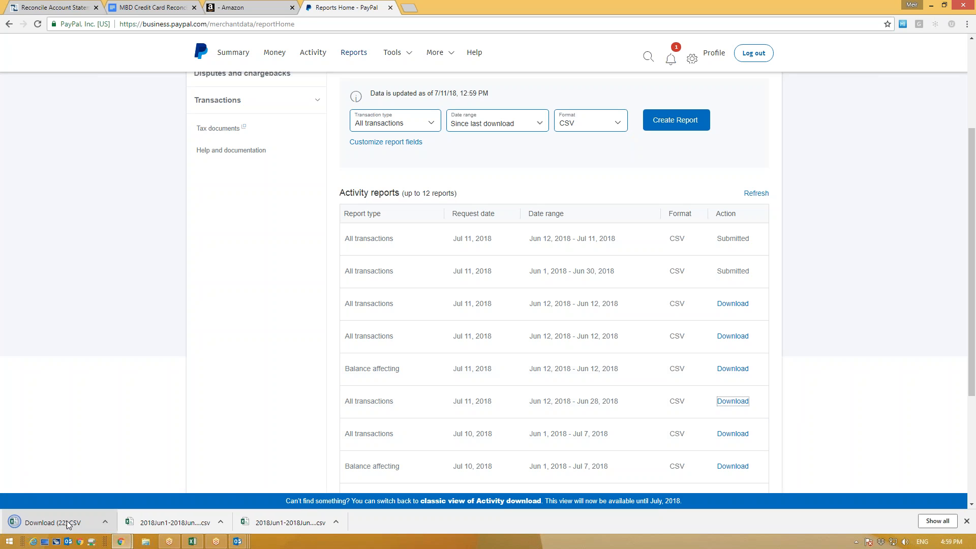
Step: Convert Download (22).CSV with the Prolecto File Conversion Tool and download Download (22)_formatted.csv
left_click(51, 7)
mouse_move(170, 70)
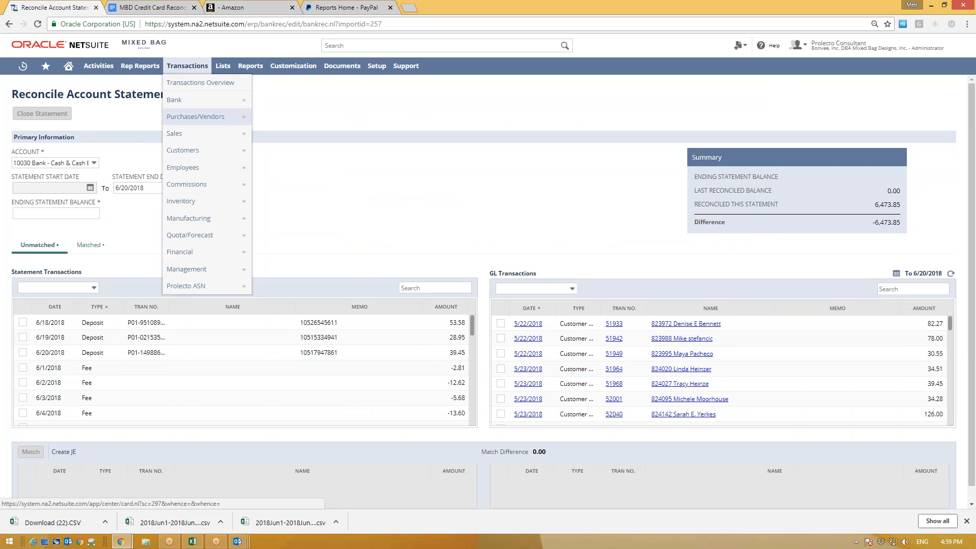
mouse_move(249, 100)
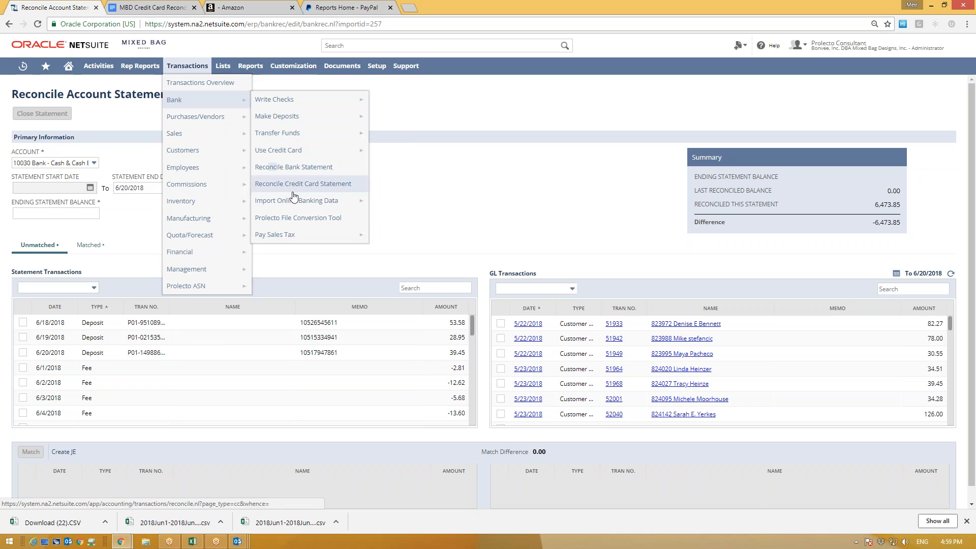
left_click(312, 218)
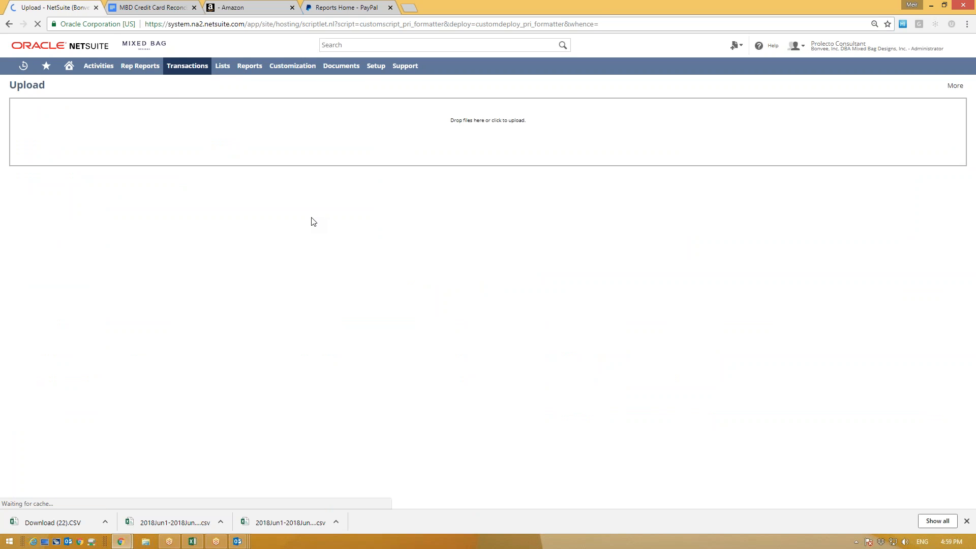
left_click(469, 132)
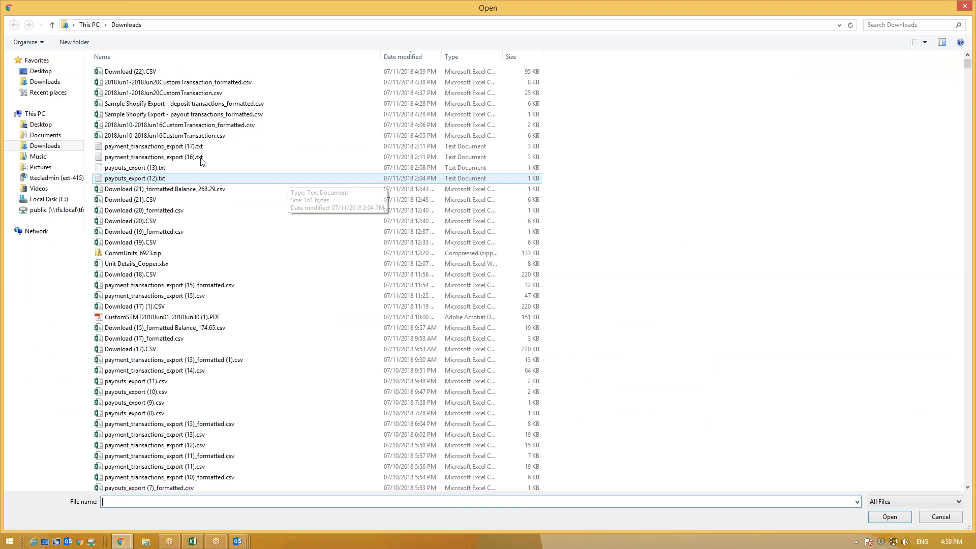
double_click(152, 74)
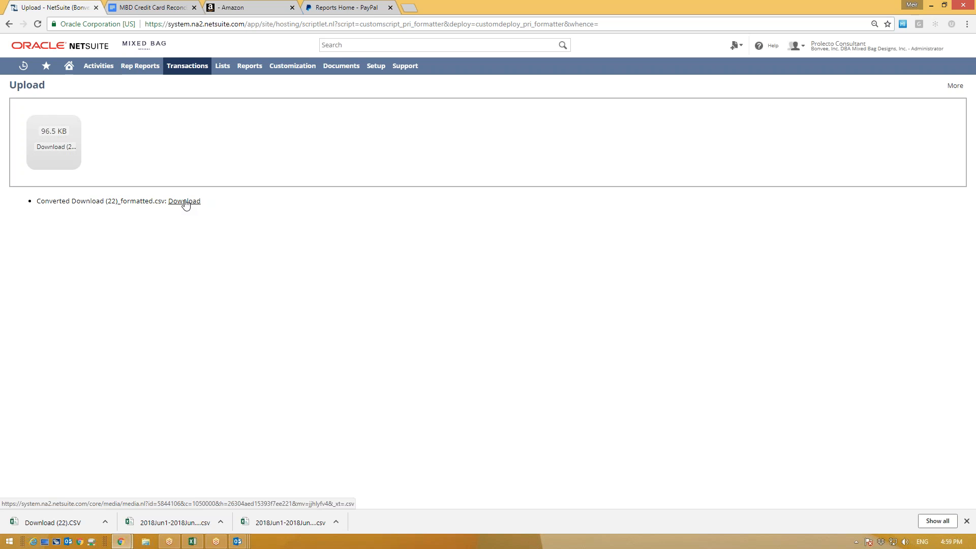
left_click(180, 201)
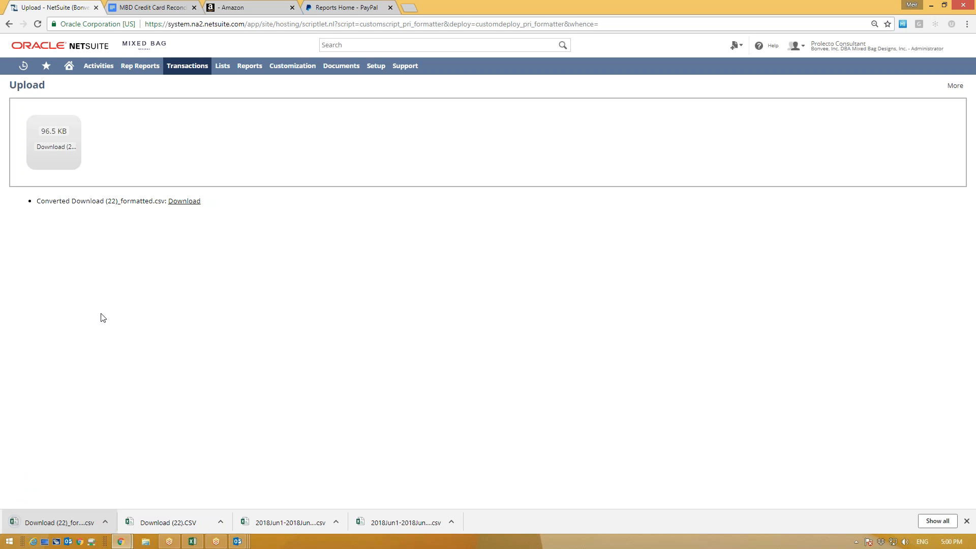
Step: Open the formatted CSV to check it, close Excel, and go back to PayPal reports
left_click_drag(117, 202, 148, 202)
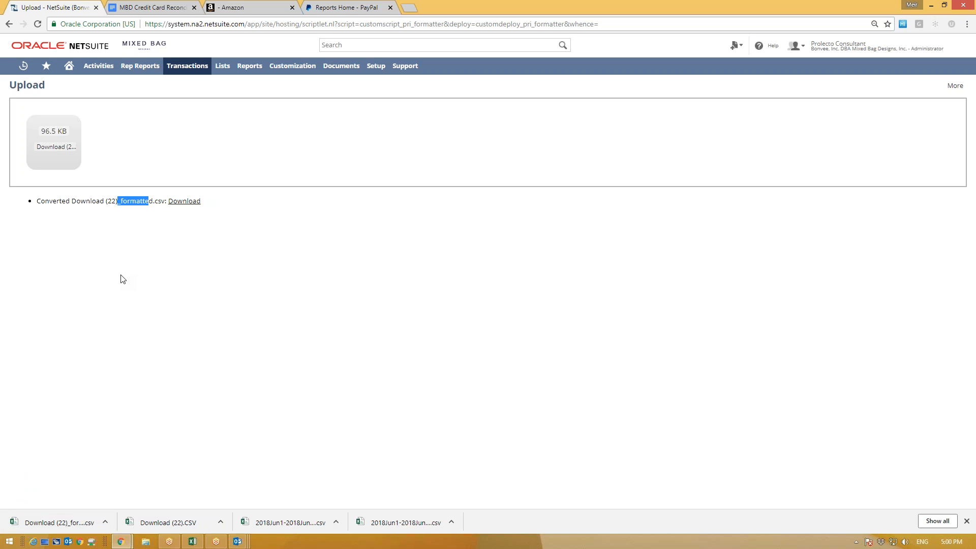
left_click(75, 454)
left_click(54, 522)
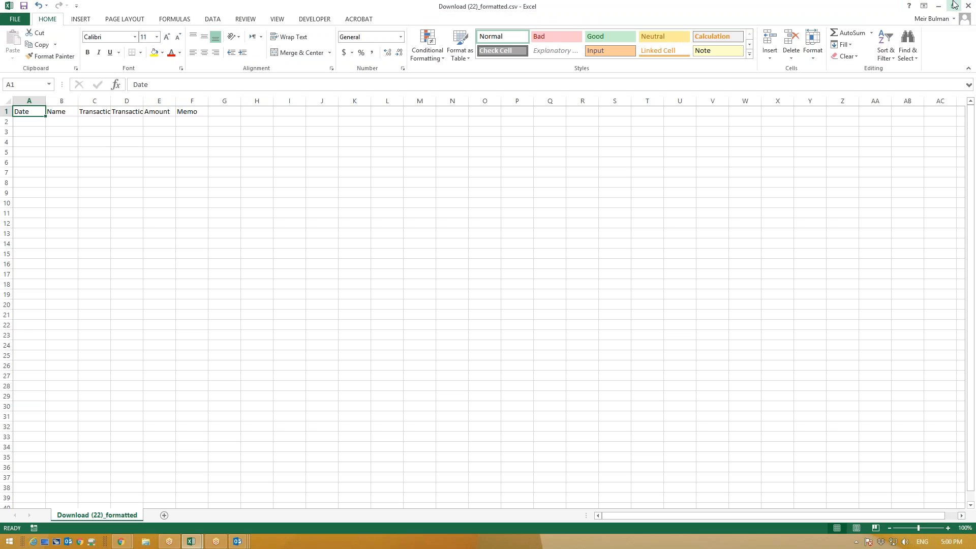
left_click(968, 5)
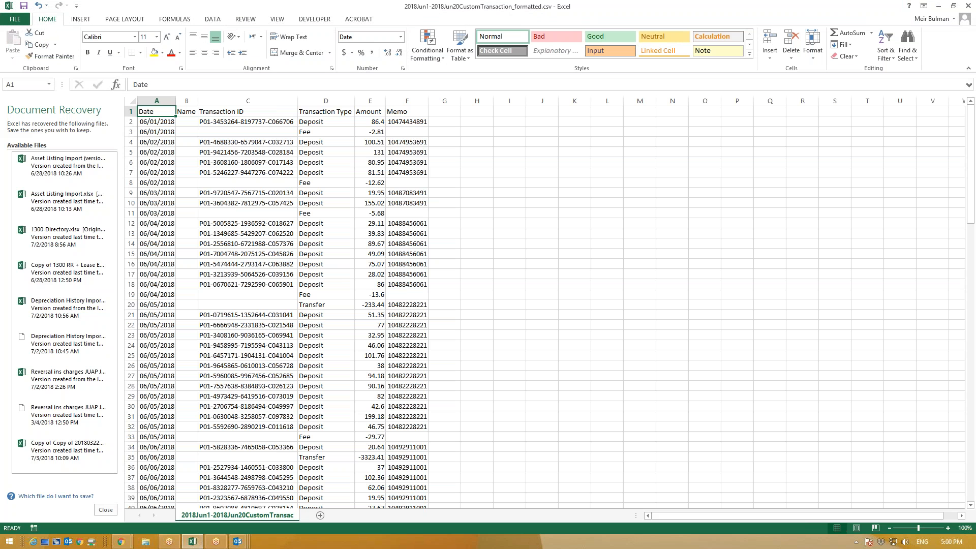
left_click(939, 6)
left_click(335, 6)
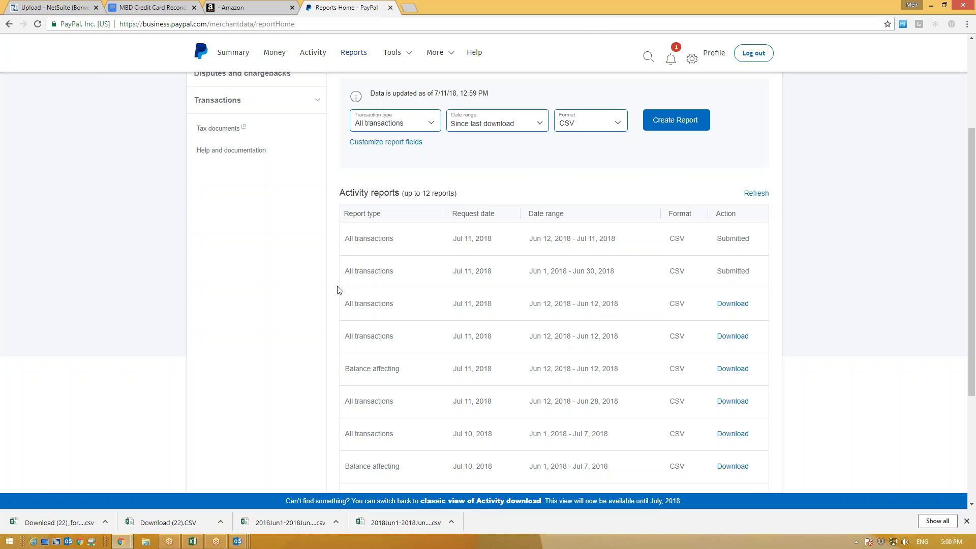
Step: Refresh the reports list and download the Jun 12 – Jun 12, 2018 all-transactions CSV as Download (23).CSV
scroll(419, 392, "down", 1)
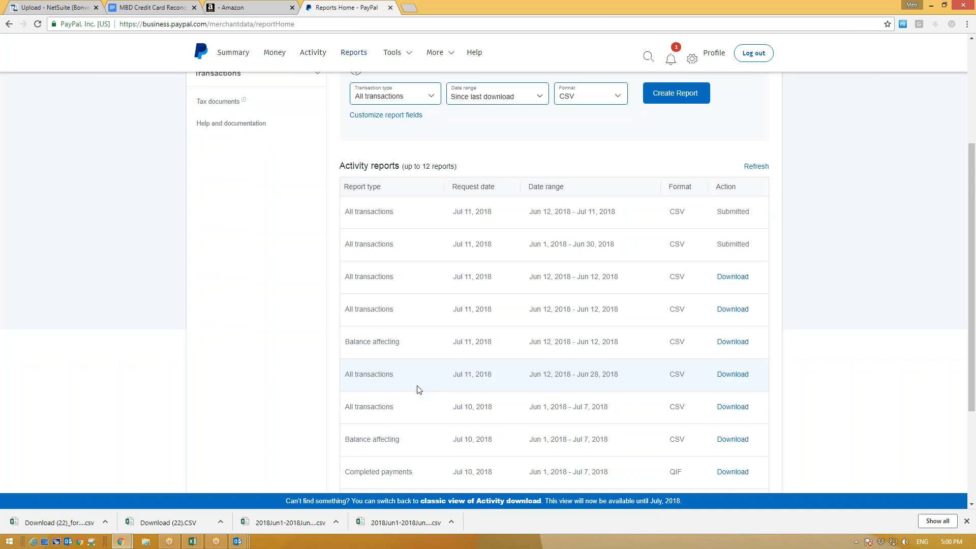
scroll(347, 371, "up", 1)
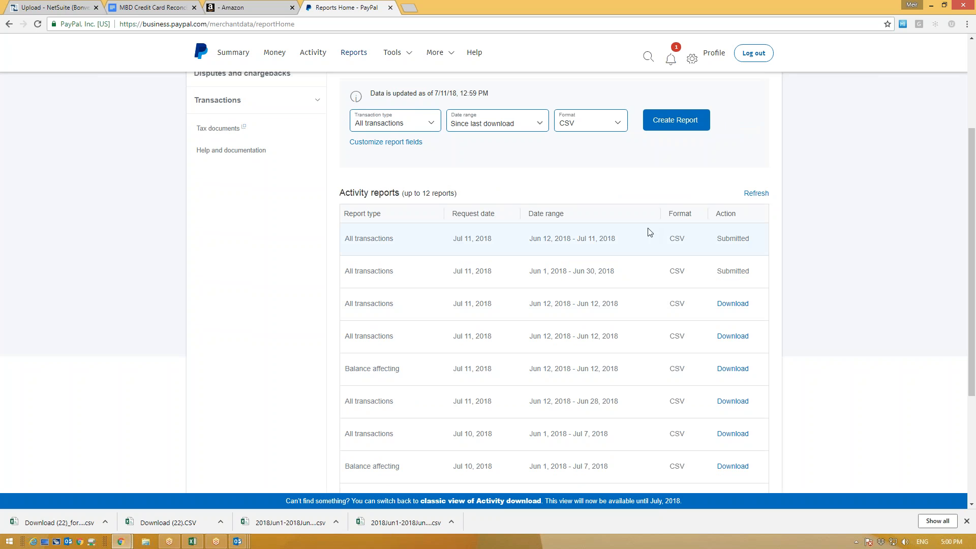
left_click(752, 195)
left_click(754, 193)
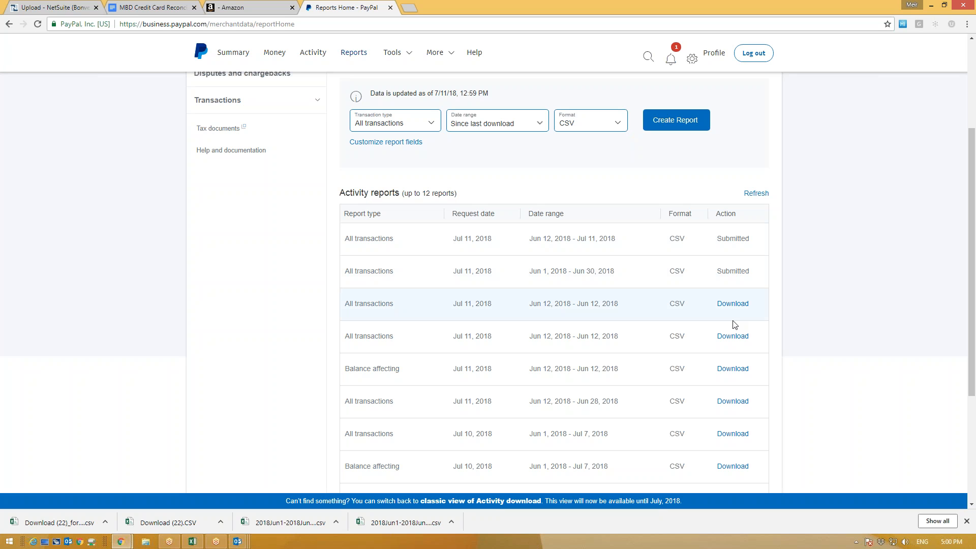
left_click_drag(622, 311, 532, 312)
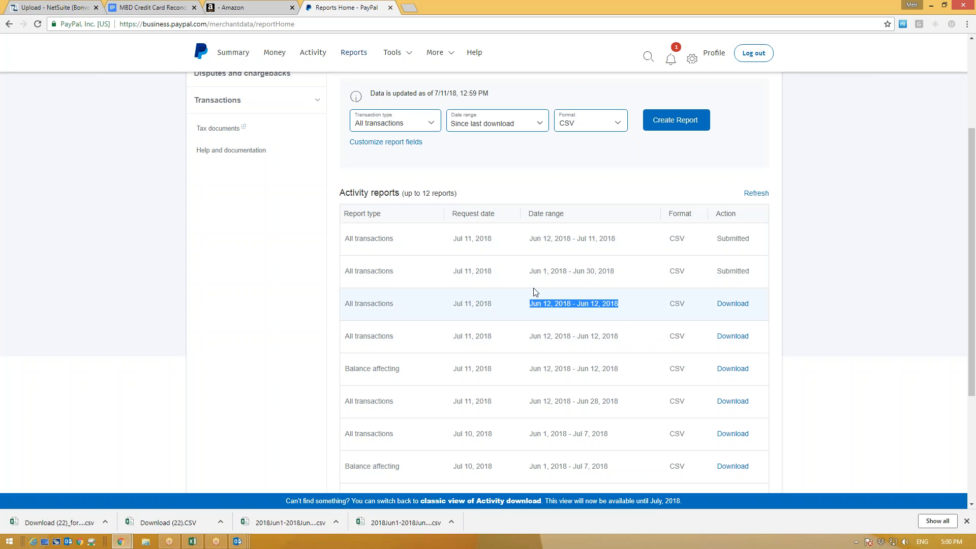
left_click_drag(617, 240, 532, 249)
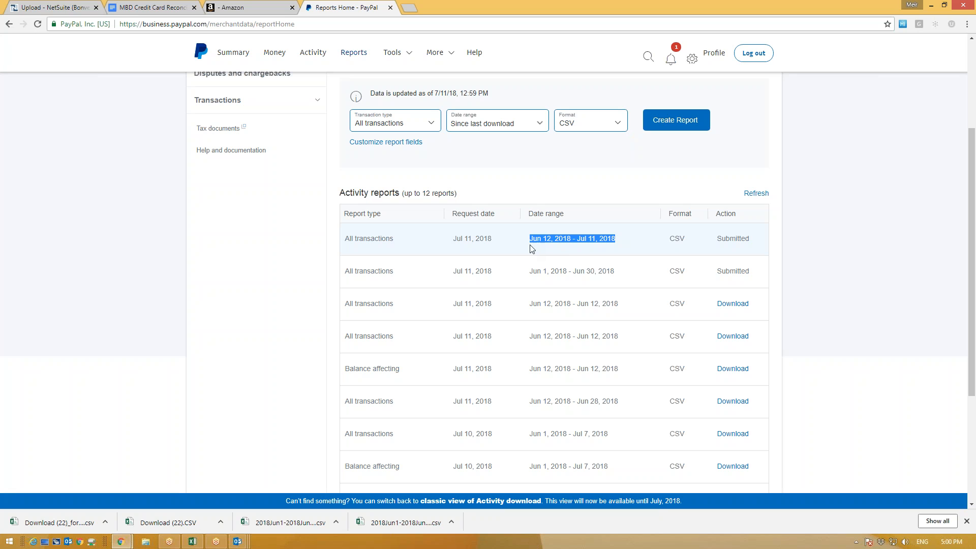
left_click(528, 340)
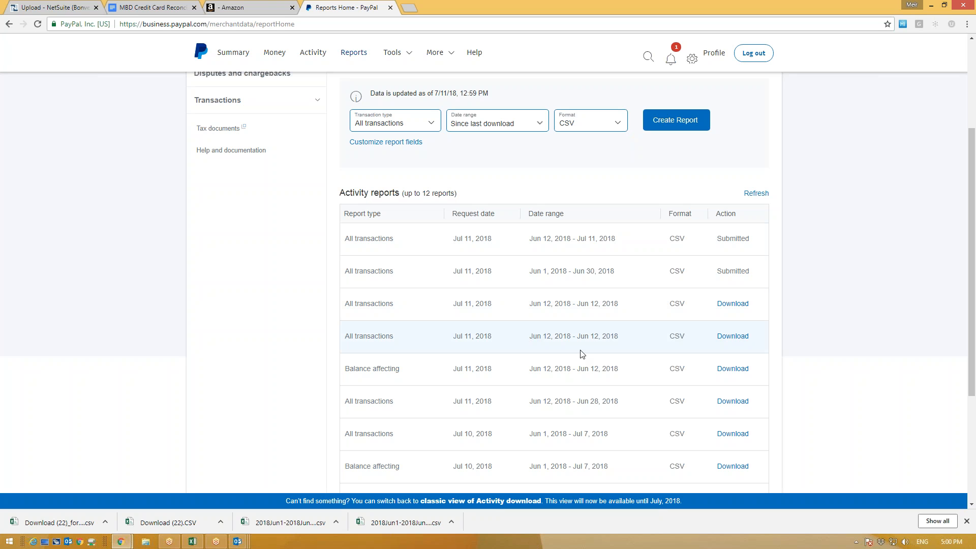
left_click(722, 305)
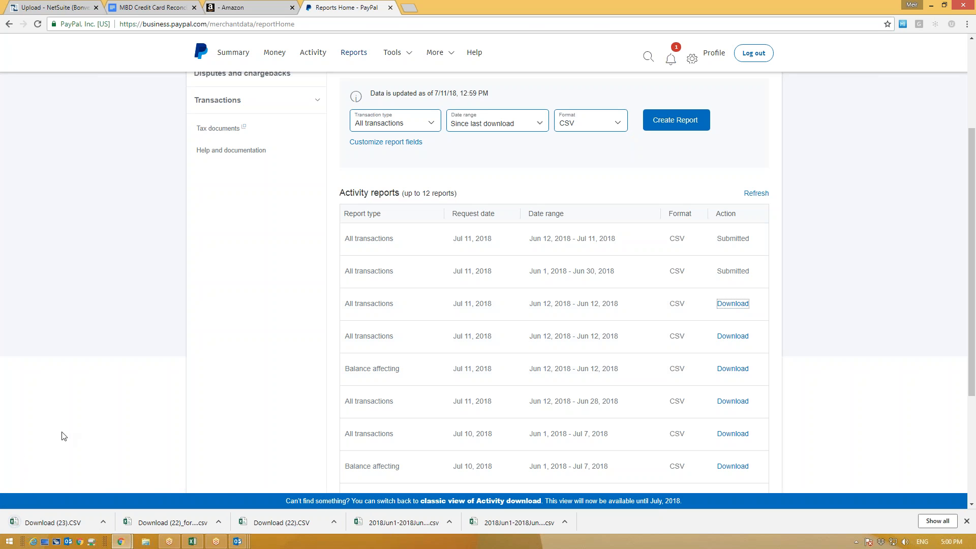
Step: Upload Download (23).CSV to the conversion tool, producing a file named with Balance_268.29
left_click(46, 8)
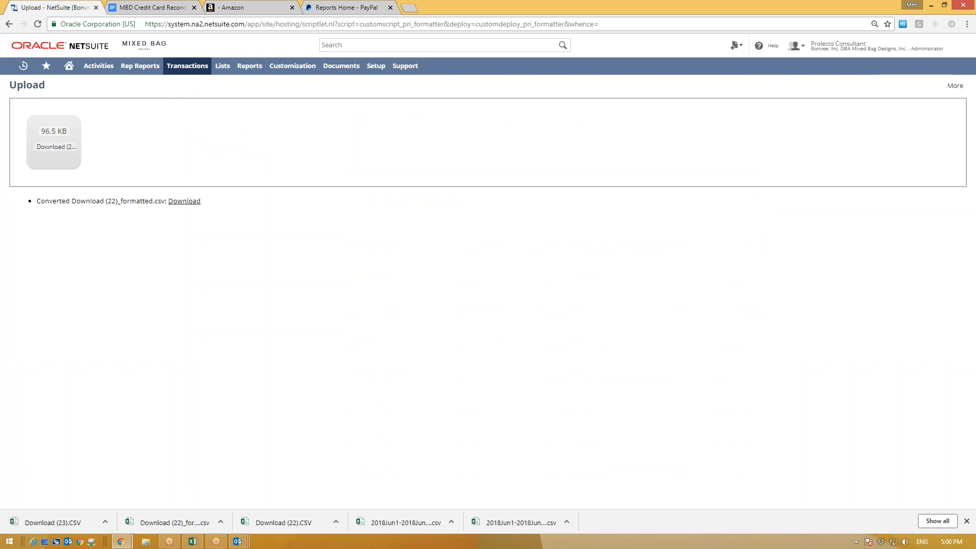
left_click(54, 143)
left_click(160, 72)
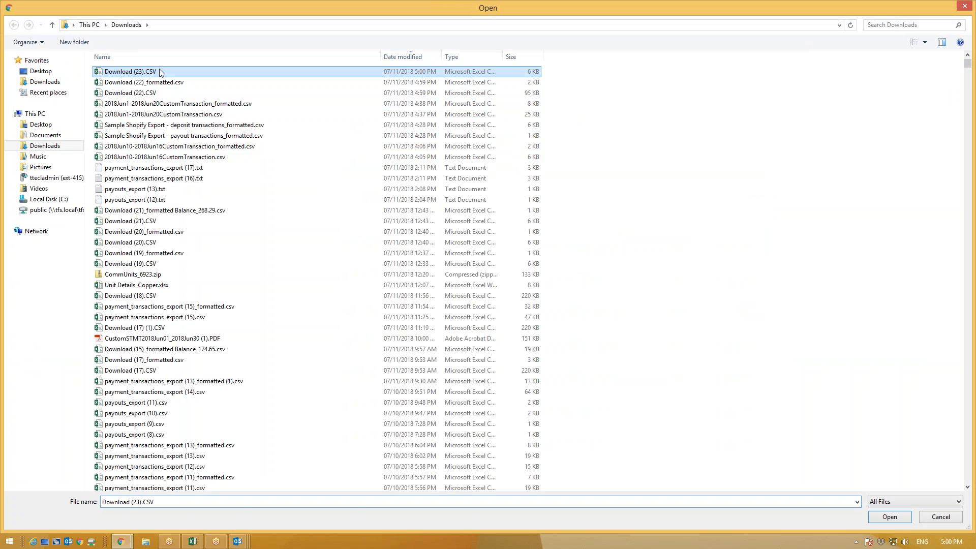
double_click(174, 72)
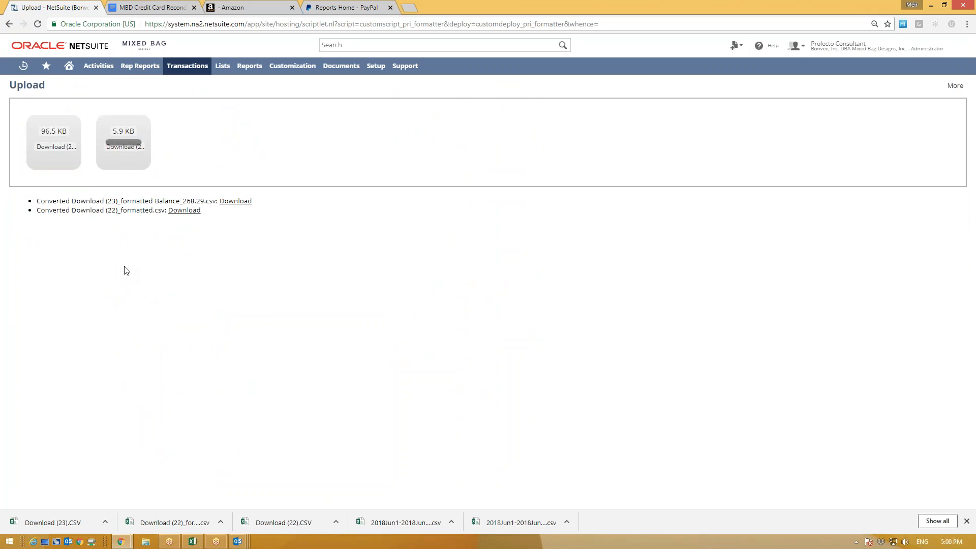
left_click_drag(58, 200, 188, 198)
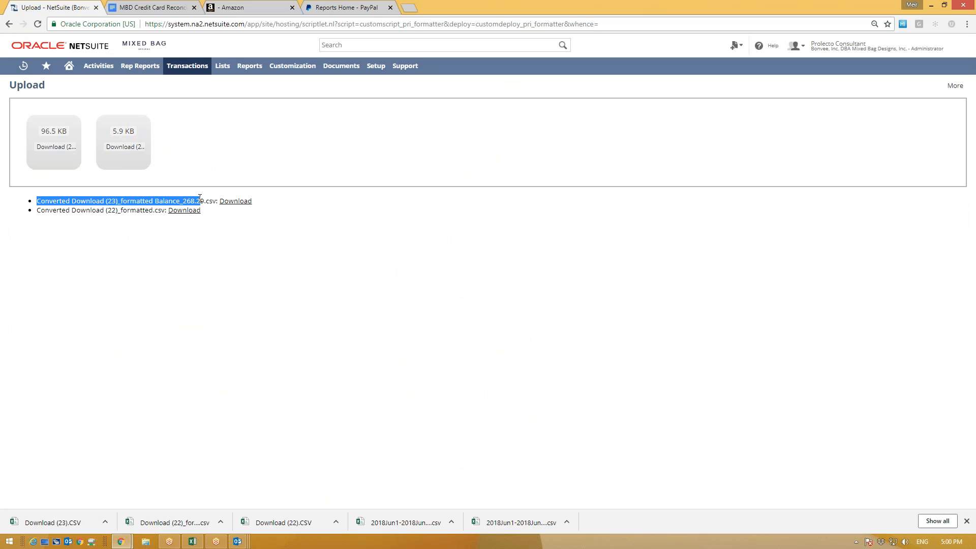
left_click(203, 202)
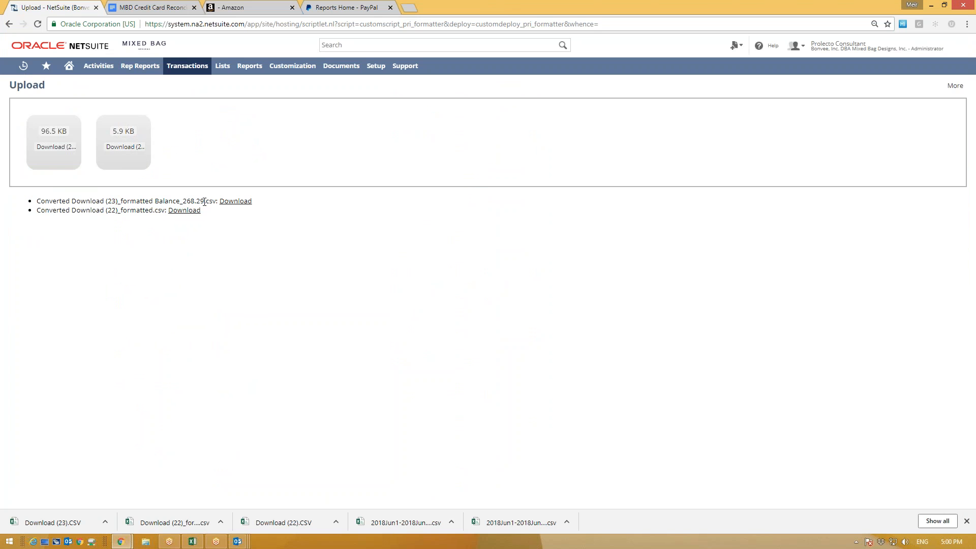
left_click_drag(204, 202, 187, 200)
left_click(176, 200)
Step: Glance at the Amazon Pay and PayPal tabs, then download Download (23)_formatted Balance_268.29.csv
left_click(237, 5)
left_click(36, 98)
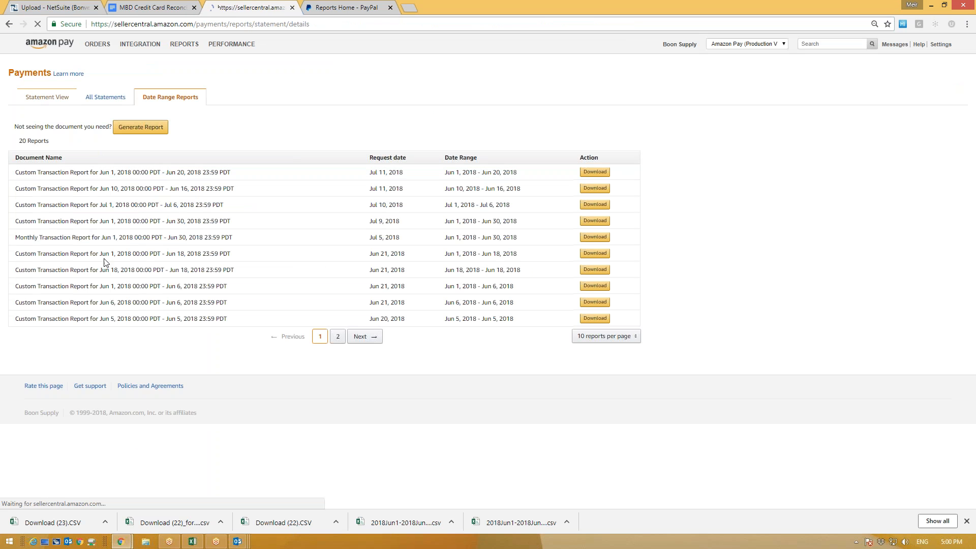
left_click(344, 6)
left_click(67, 6)
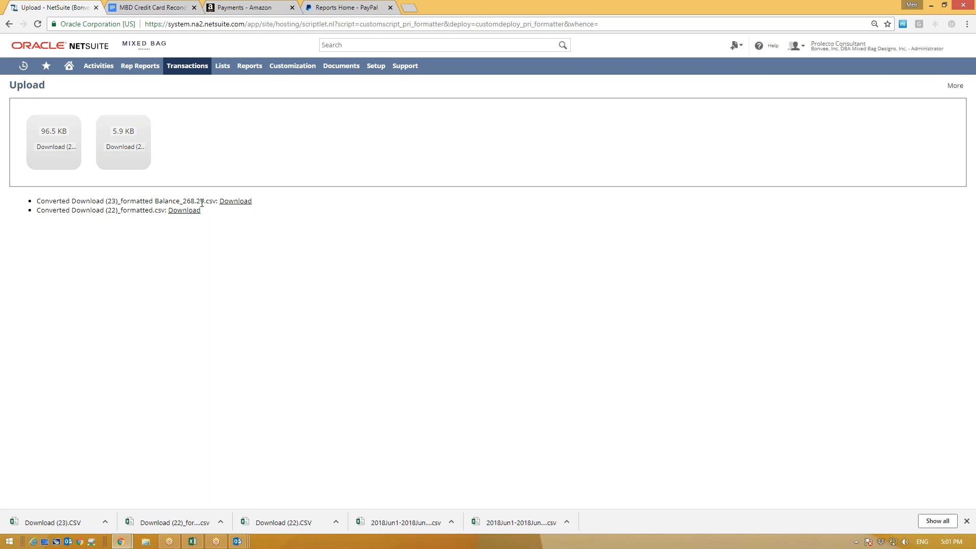
left_click_drag(200, 202, 182, 200)
left_click(208, 200)
left_click_drag(206, 201, 85, 201)
left_click(339, 4)
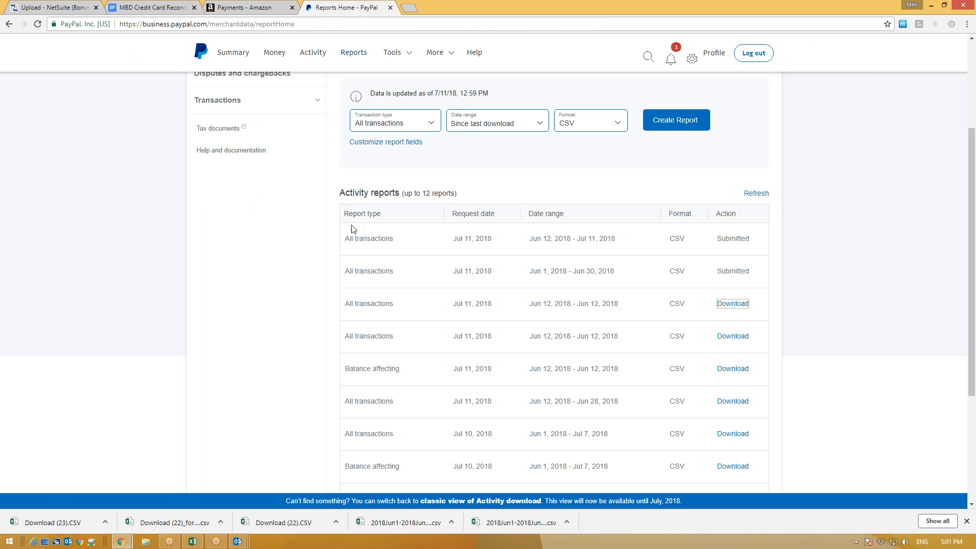
left_click(52, 8)
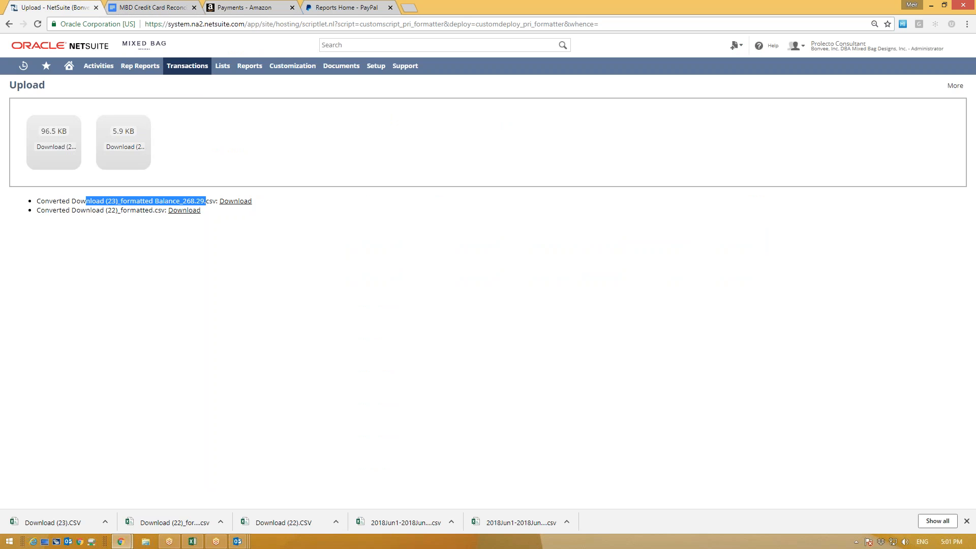
left_click(244, 164)
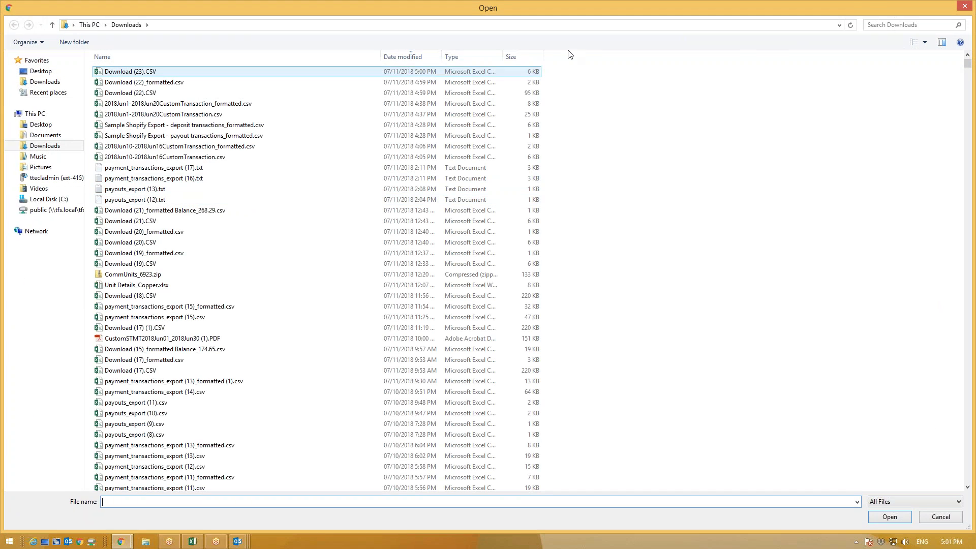
left_click(961, 6)
left_click_drag(254, 202, 226, 205)
left_click(235, 202)
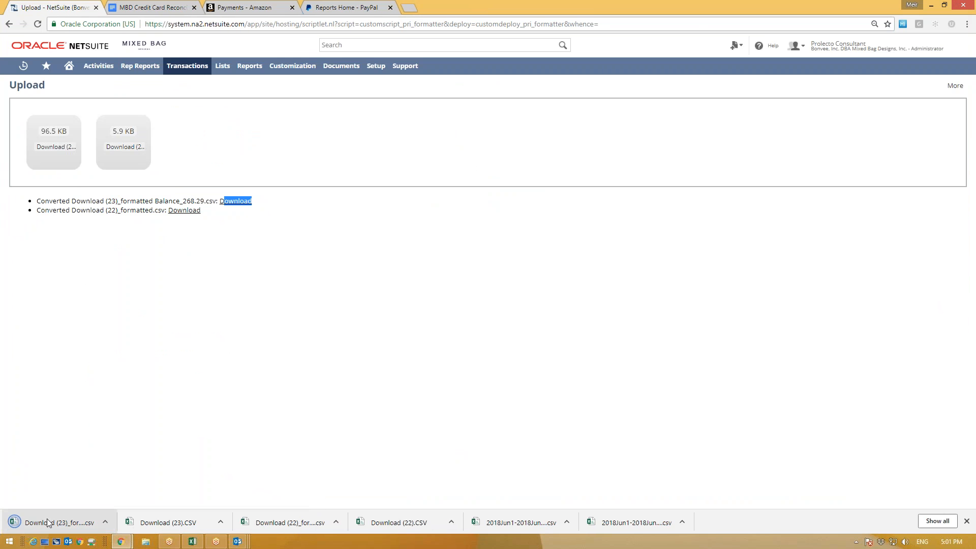
Step: In the Balance_268.29 CSV, autofit columns and give dates A1:A11 a custom mm/dd/yyyy format
left_click(47, 521)
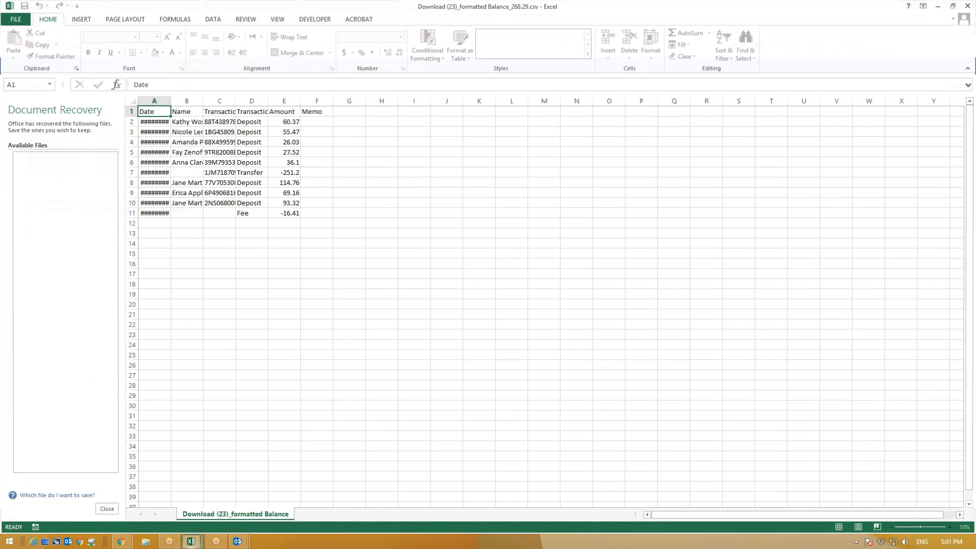
left_click(8, 101)
double_click(45, 101)
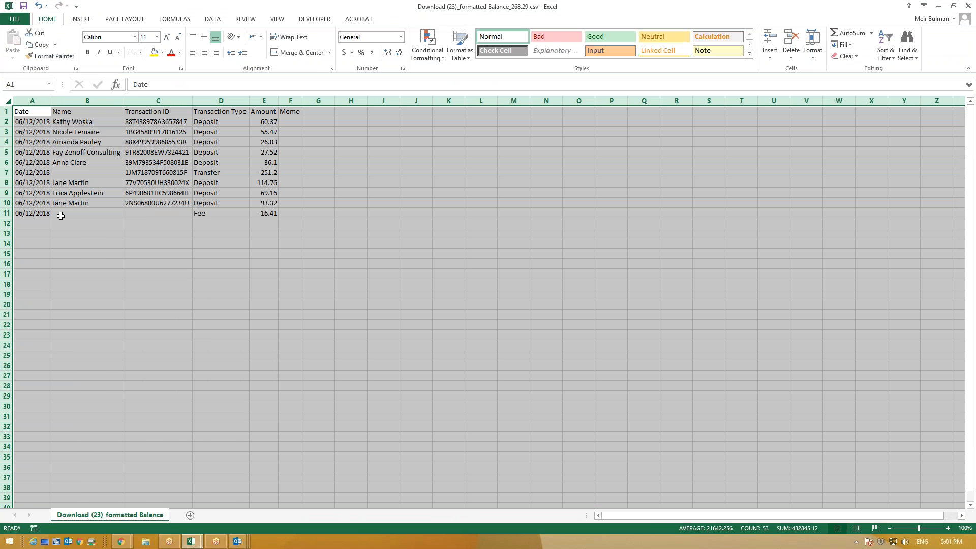
left_click_drag(36, 108, 32, 213)
left_click(401, 36)
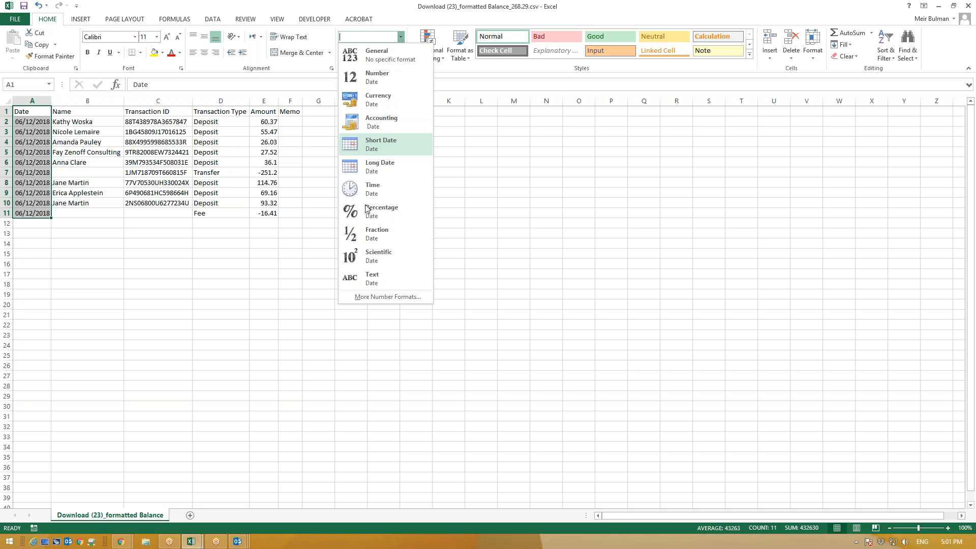
left_click(361, 279)
left_click(204, 284)
left_click_drag(285, 242, 254, 240)
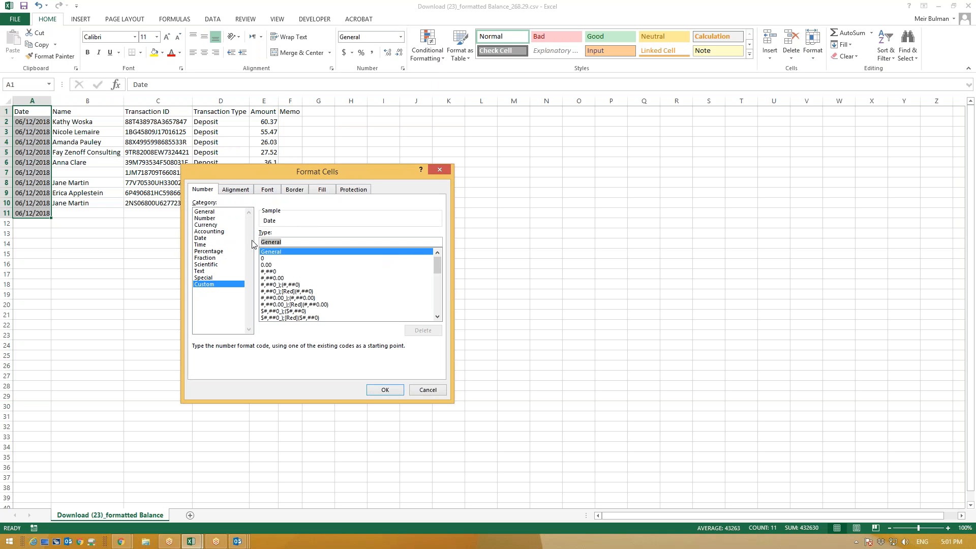
type("m,")
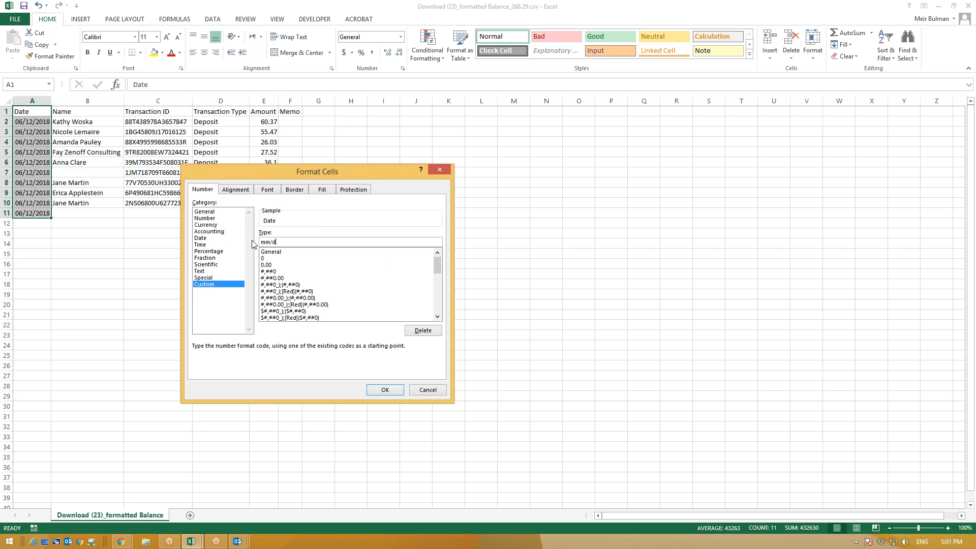
type("yyyy")
left_click(385, 390)
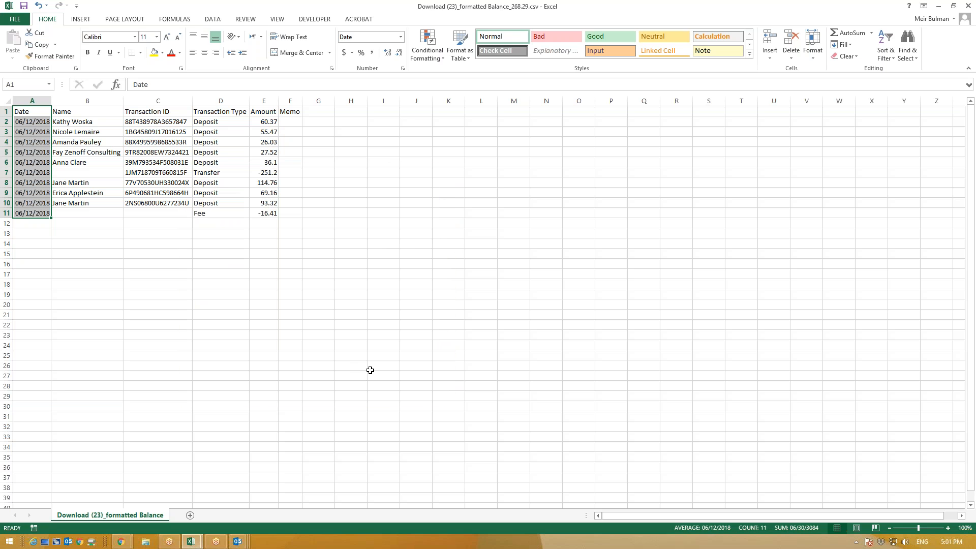
Step: Save the file keeping CSV format and return to NetSuite's upload page
left_click(23, 5)
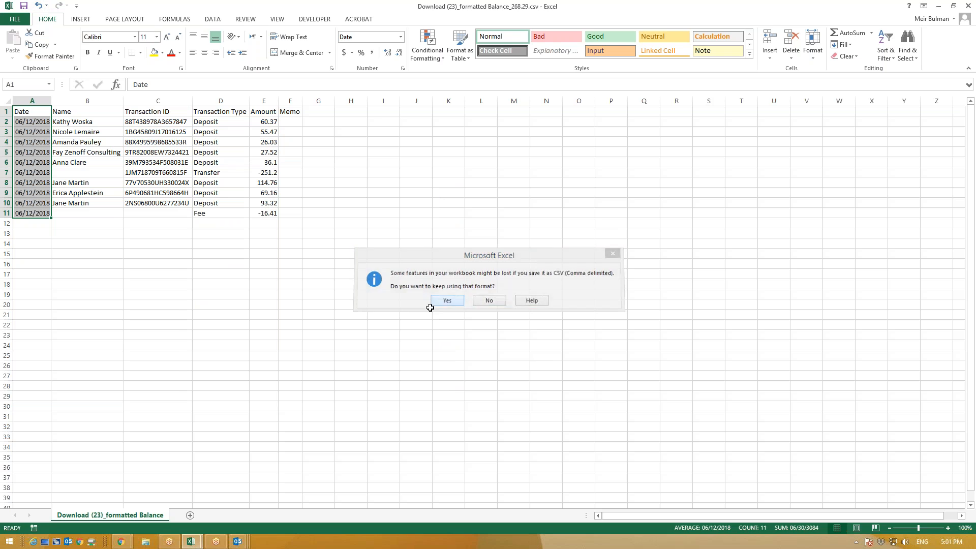
left_click(447, 300)
left_click(937, 5)
left_click(134, 282)
left_click_drag(190, 201, 200, 201)
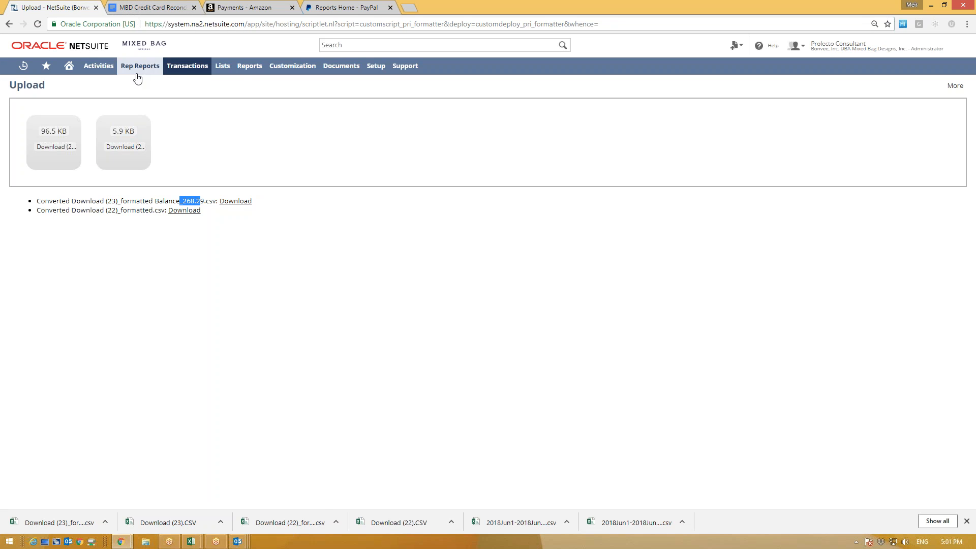
Step: Import Download (23)_formatted Balance_268.29.csv into account 10025 Shopify Paypal: 10 imported, 4 matched
mouse_move(186, 70)
mouse_move(183, 104)
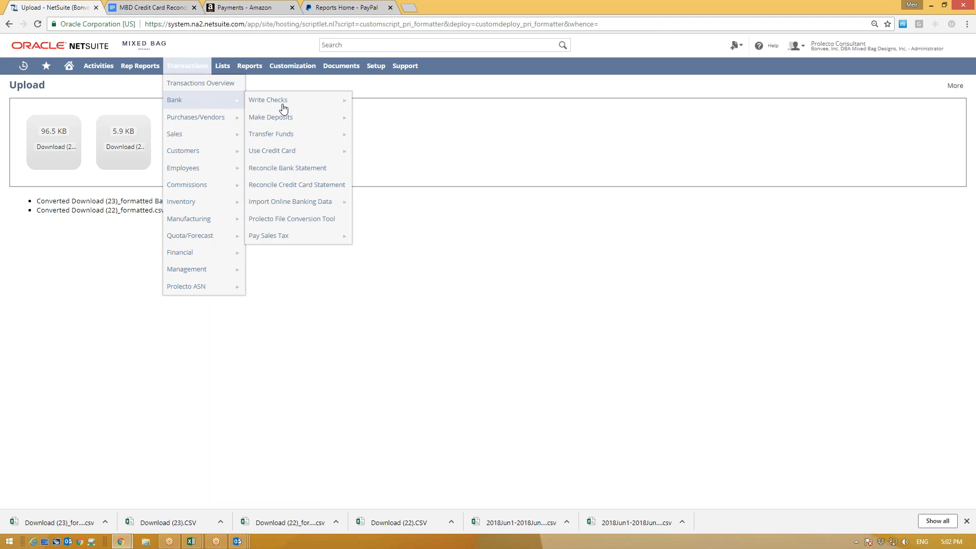
left_click(283, 205)
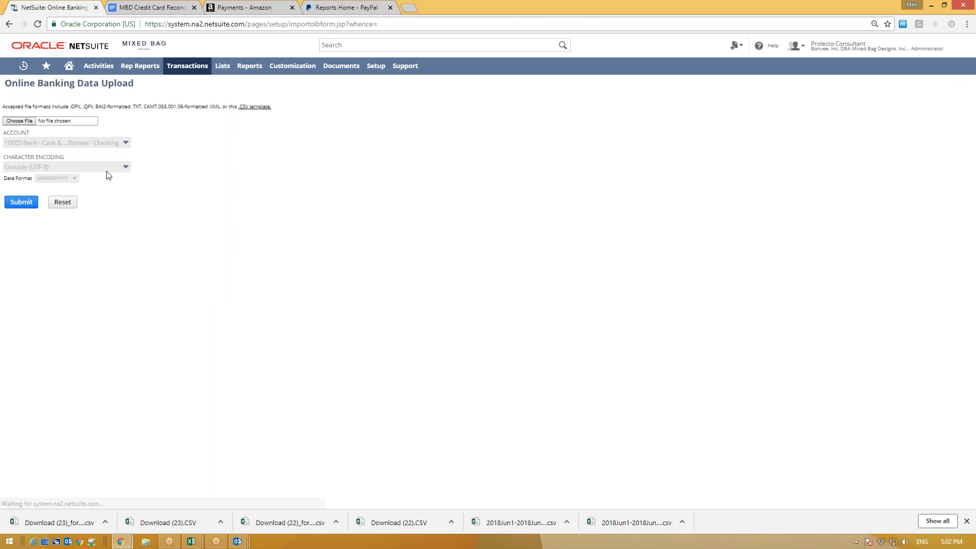
left_click(20, 121)
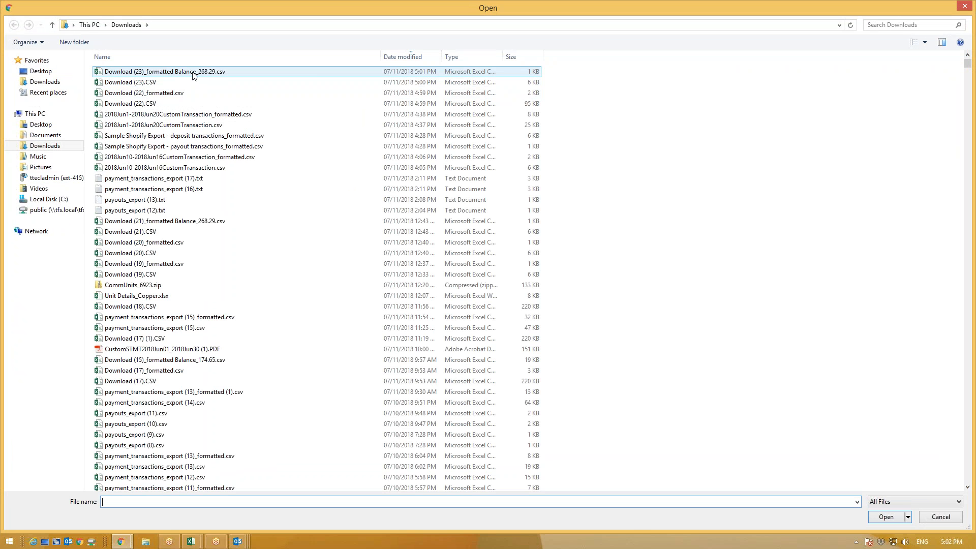
double_click(198, 71)
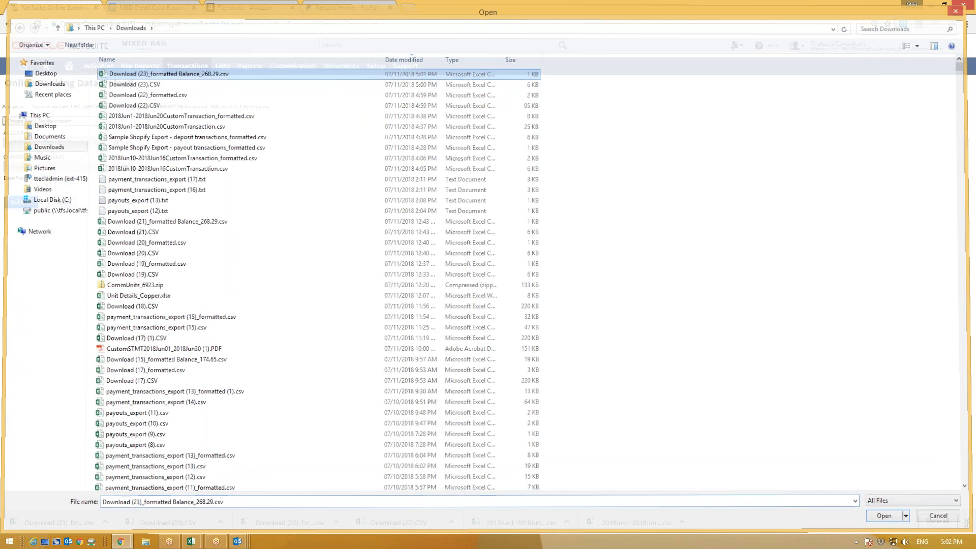
left_click(91, 145)
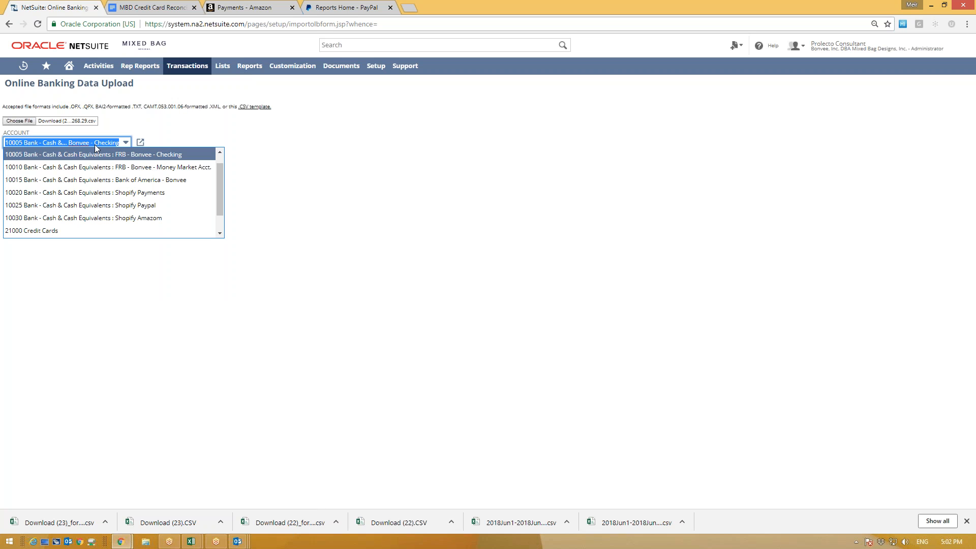
left_click(101, 206)
left_click(20, 204)
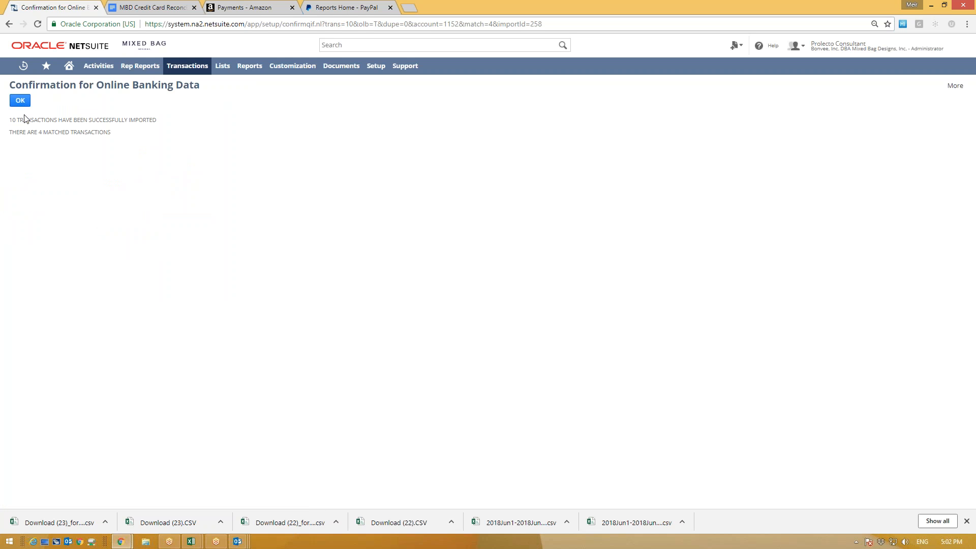
left_click_drag(10, 120, 35, 131)
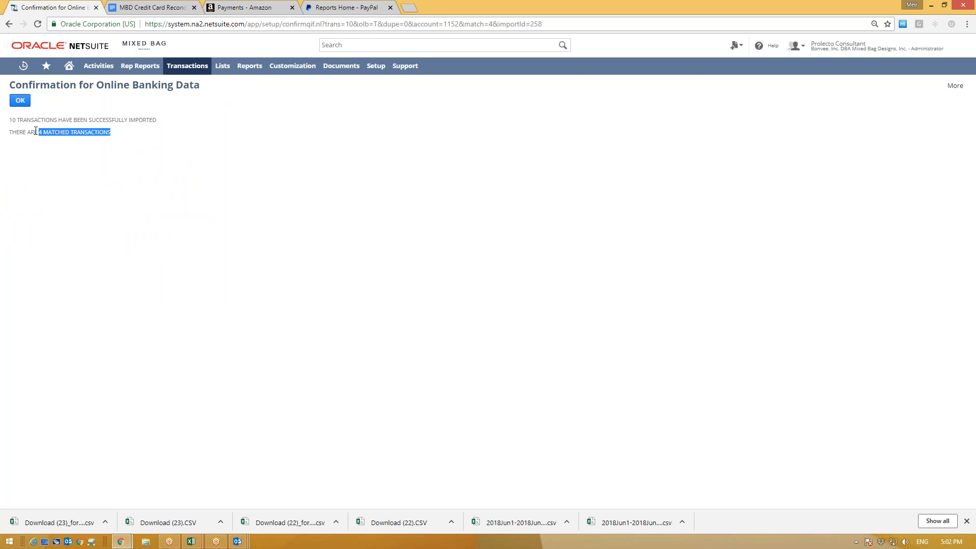
left_click(20, 100)
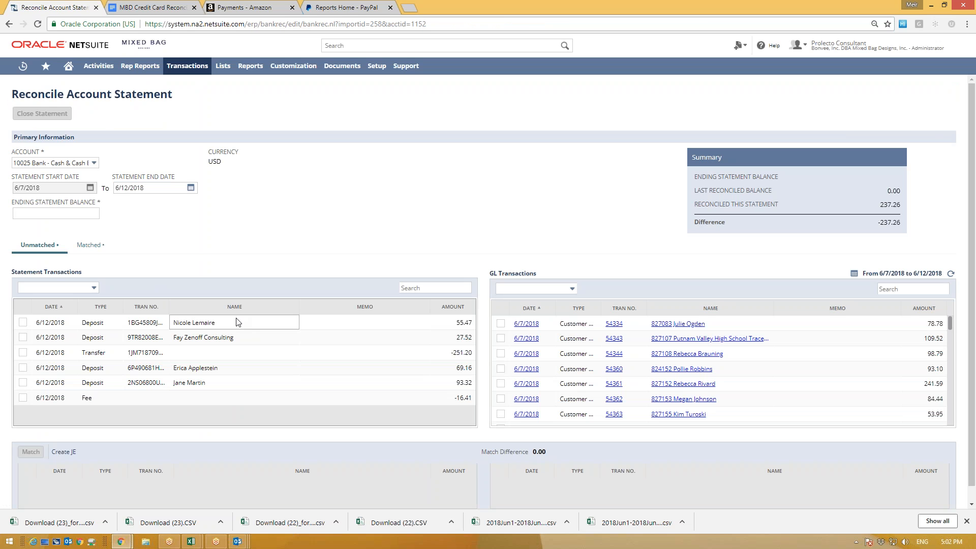
Step: Sort statement lines by type and pair the 55.47 deposit with its GL entry
left_click(100, 308)
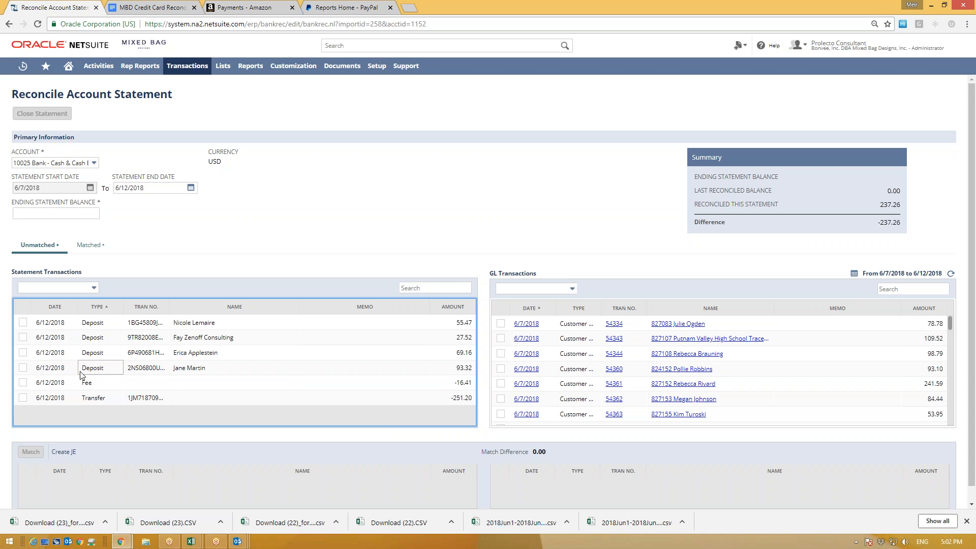
double_click(103, 368)
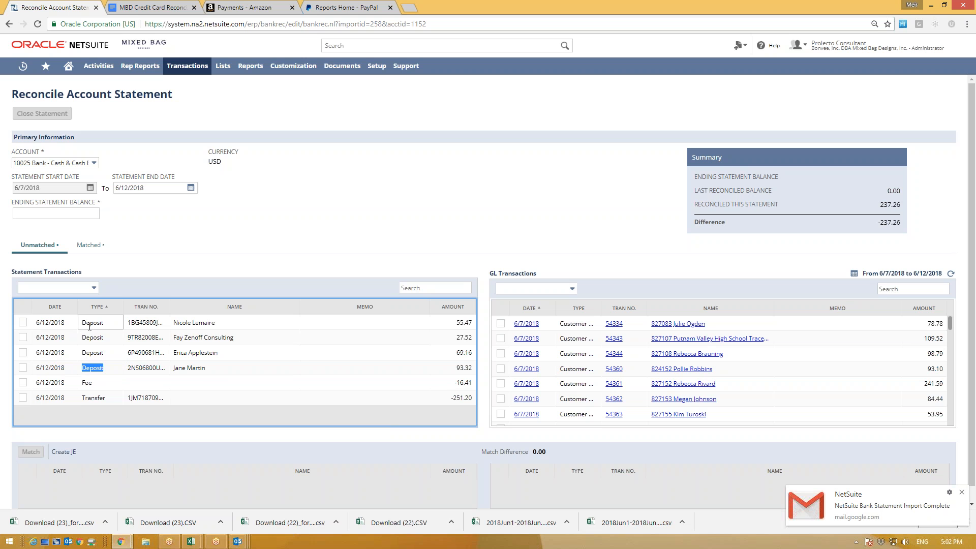
left_click(22, 322)
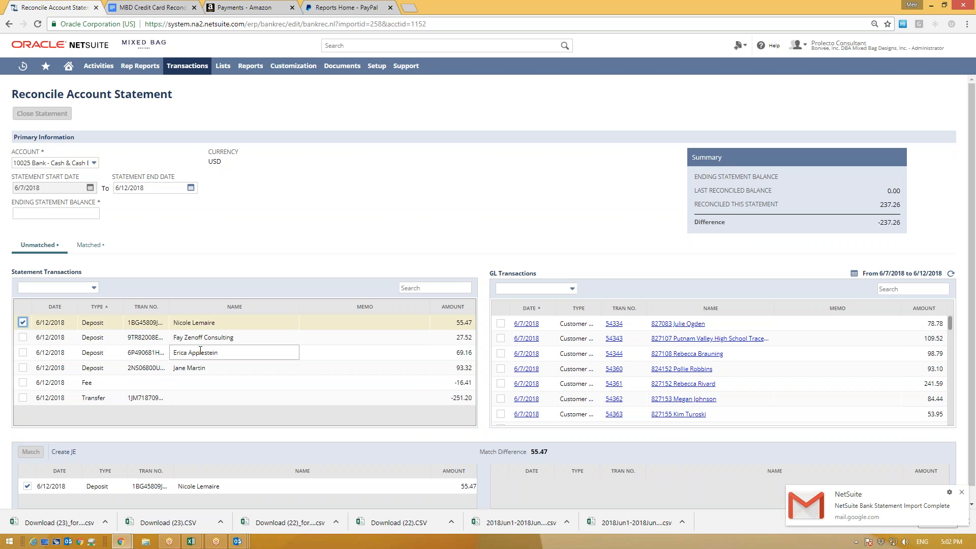
left_click(902, 289)
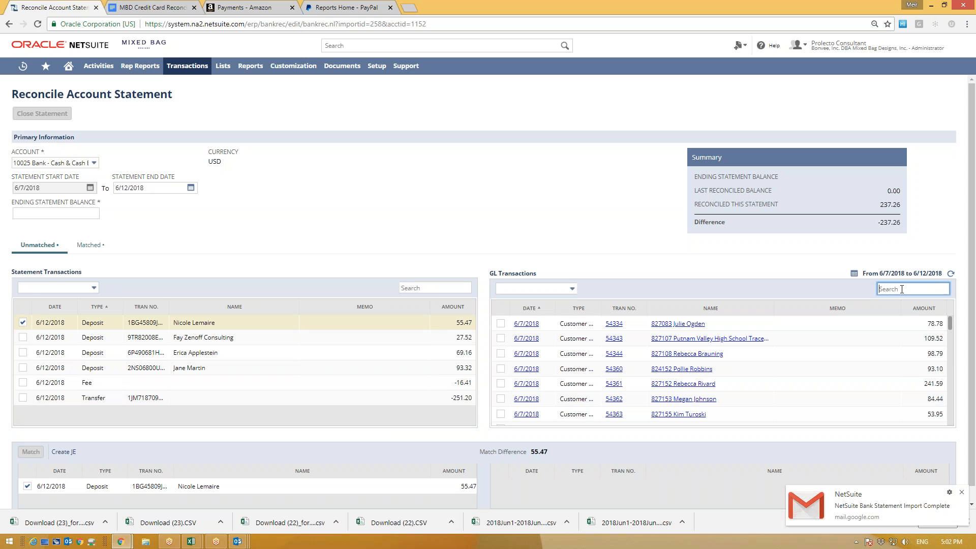
type("55.47")
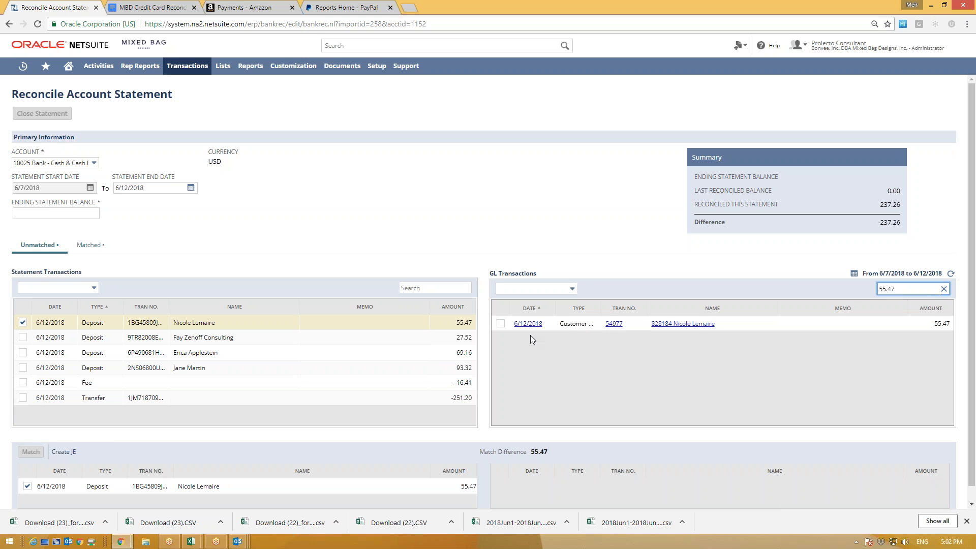
left_click(501, 323)
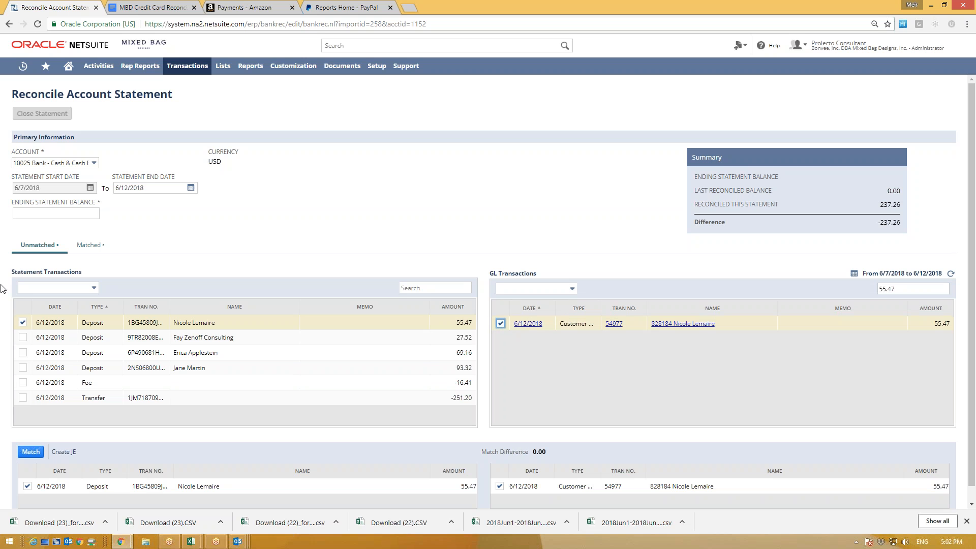
Step: Pair the 27.52 and 69.16 statement deposits with their matching GL entries
left_click(23, 337)
triple_click(910, 289)
type("27.")
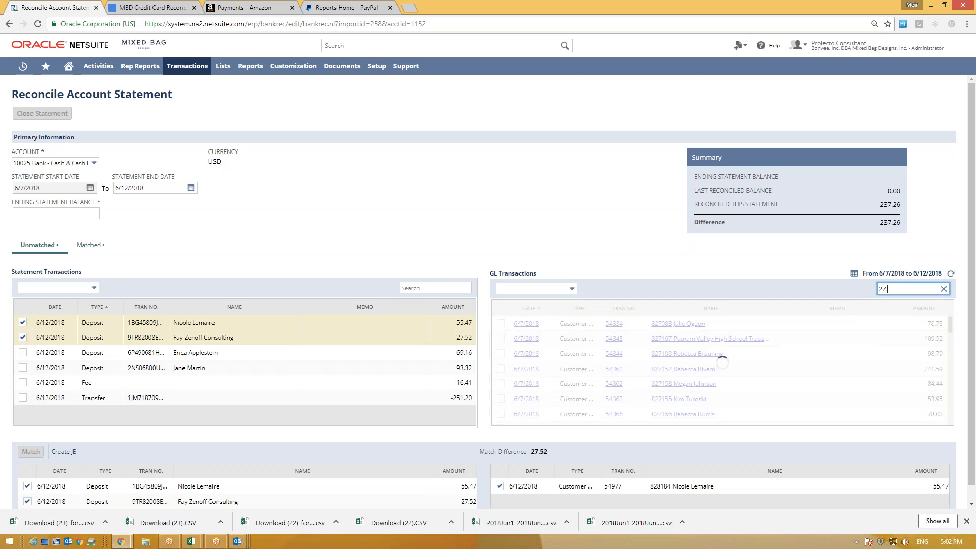
type("52")
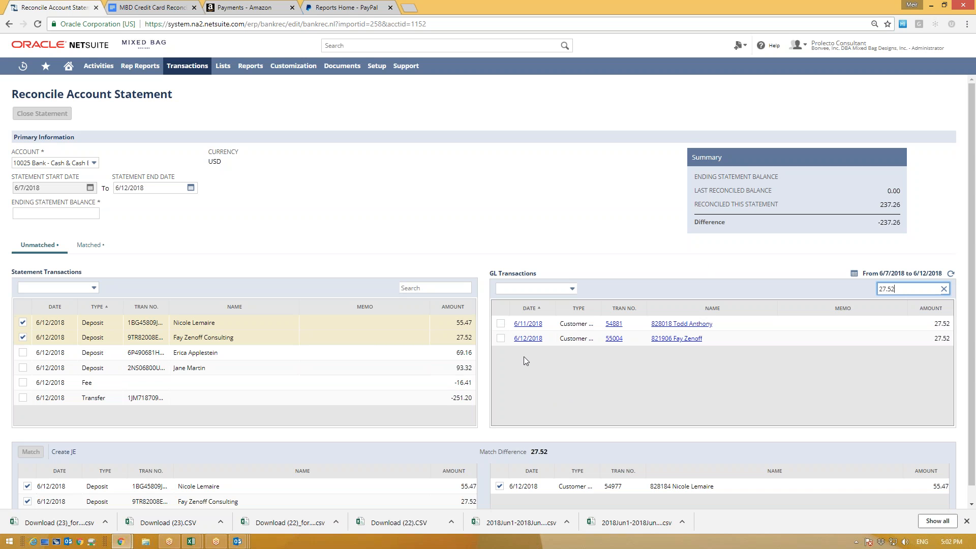
left_click(501, 339)
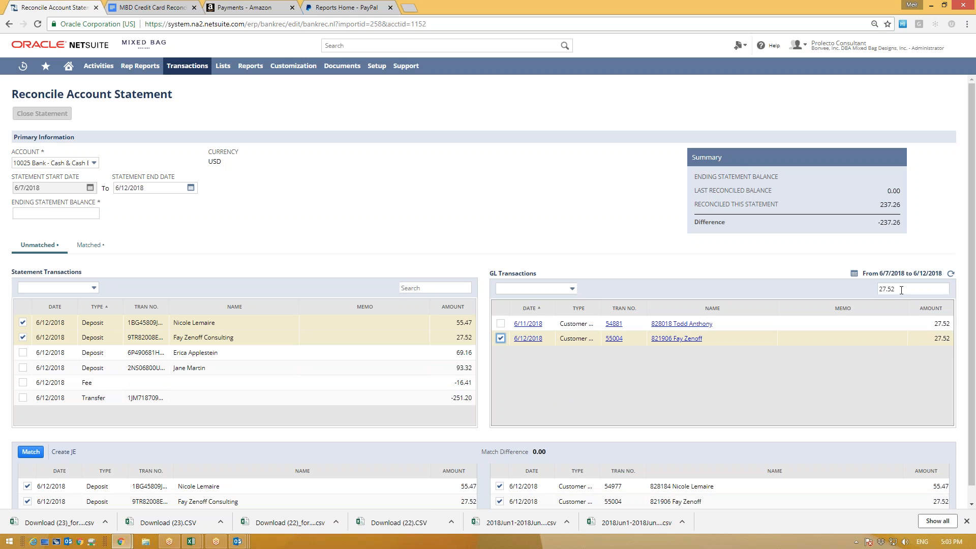
left_click_drag(915, 289, 820, 286)
type("69.16")
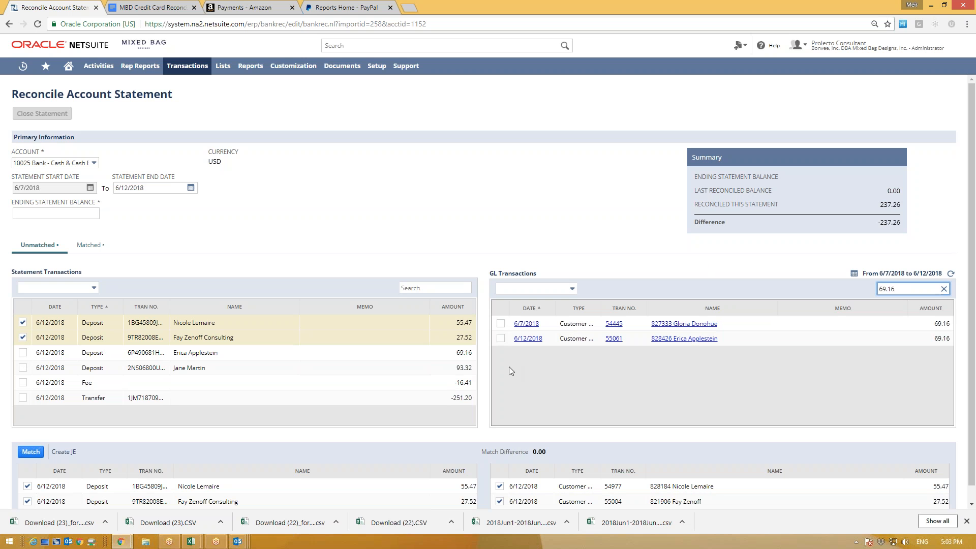
left_click(501, 338)
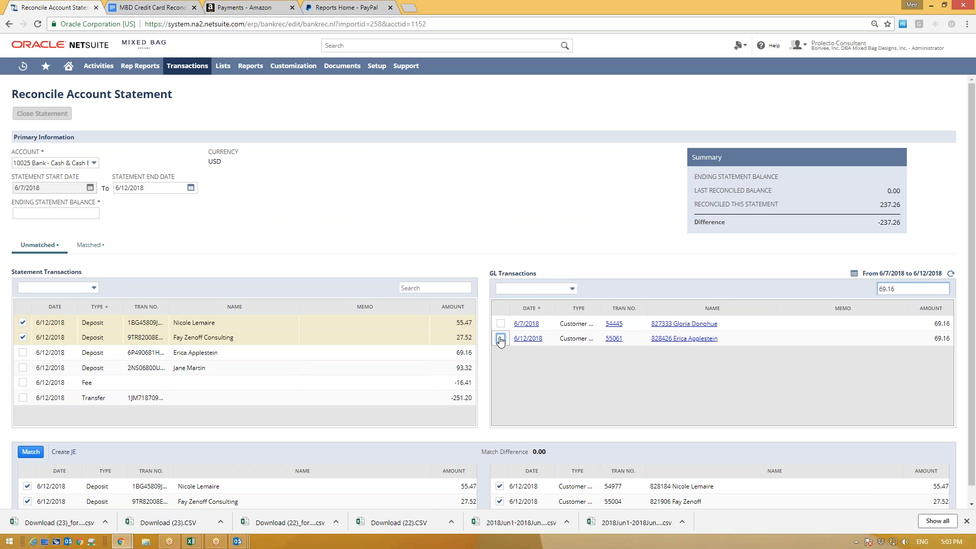
left_click(22, 353)
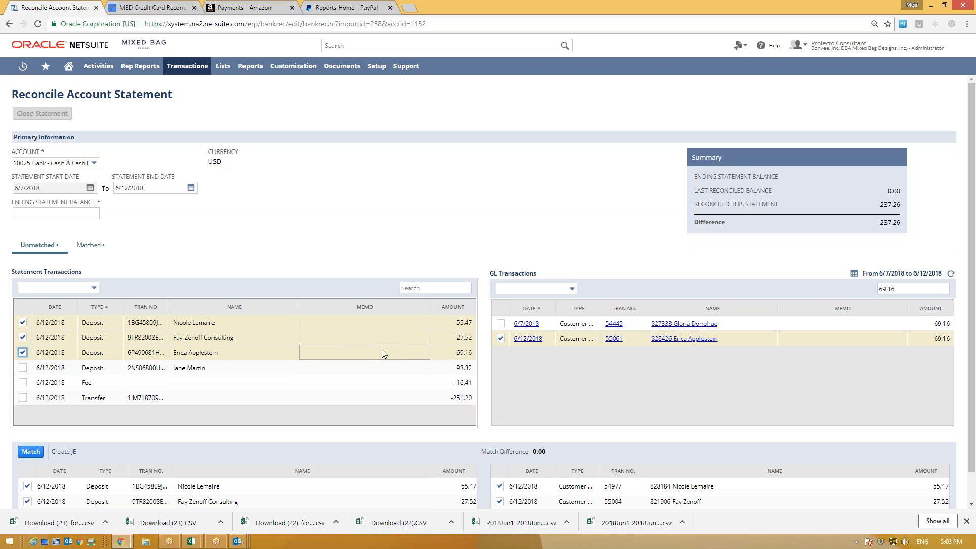
Step: Search GL for 55.47 and compare its transaction numbers with GL record 54977
left_click(450, 322)
key("ctrl+c")
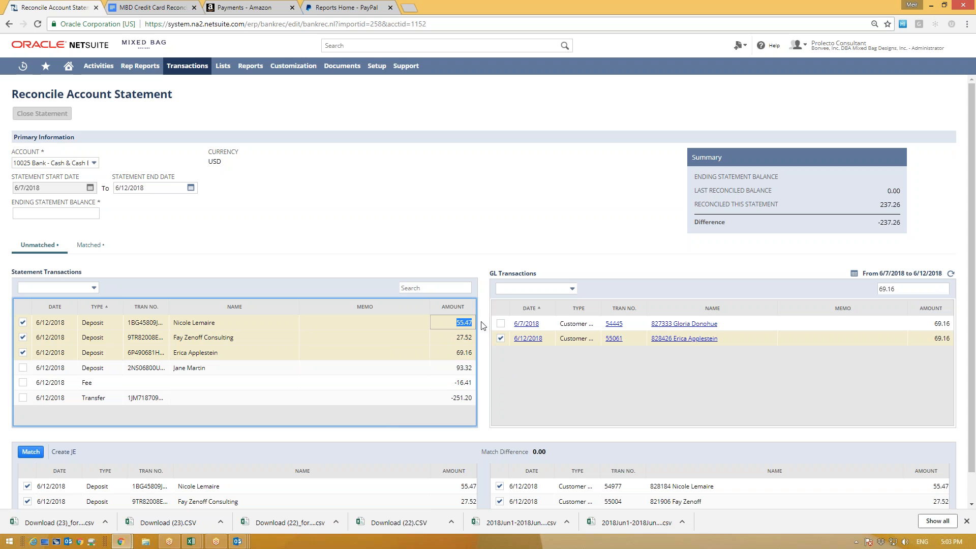
triple_click(903, 289)
key("ctrl+v")
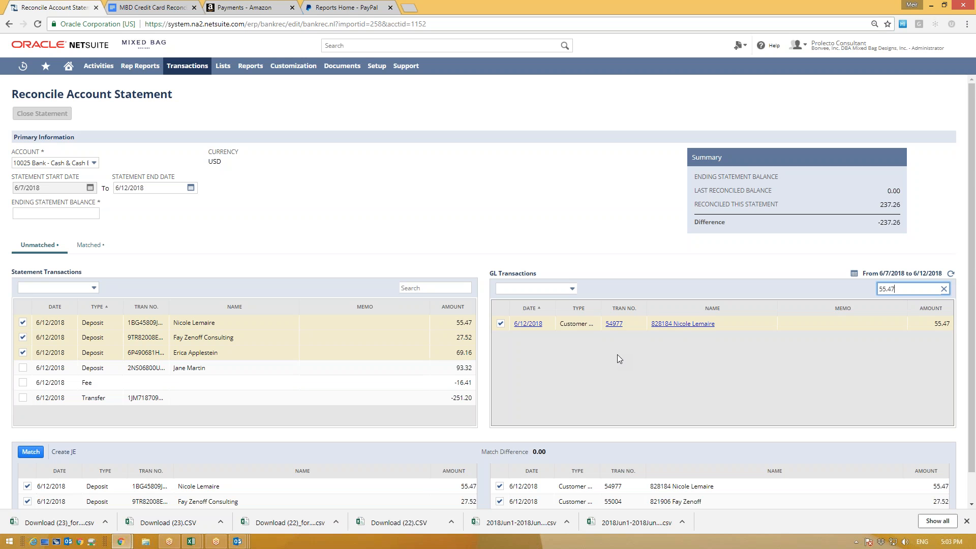
left_click(166, 486)
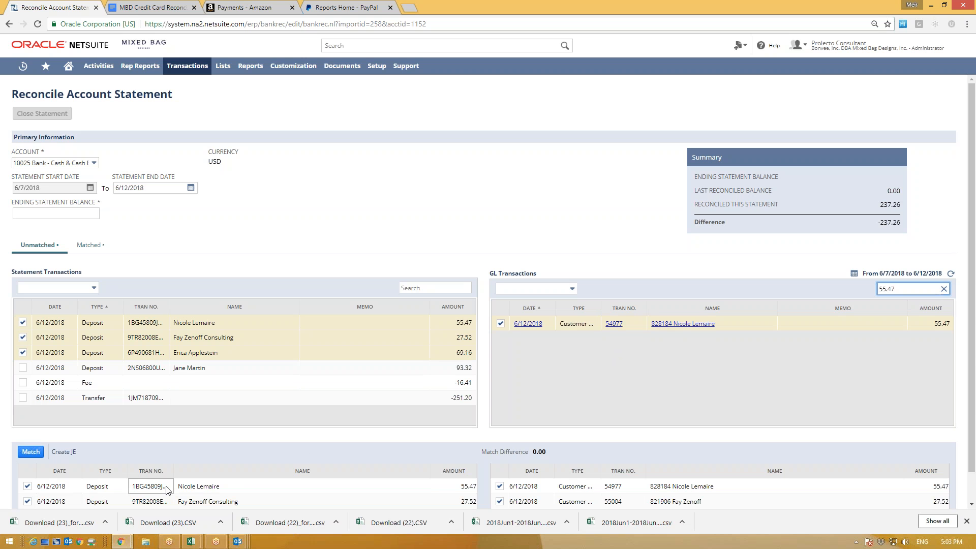
left_click_drag(135, 486, 169, 483)
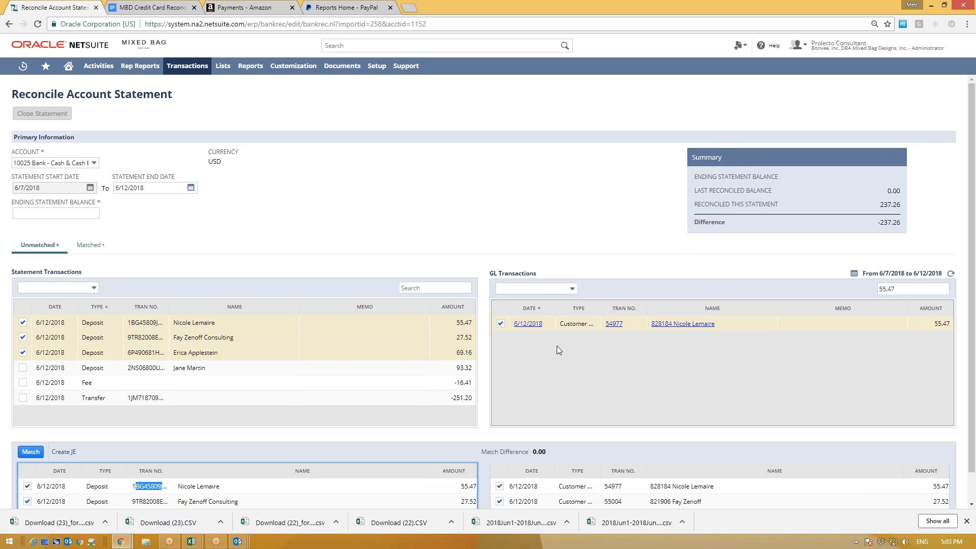
double_click(628, 325)
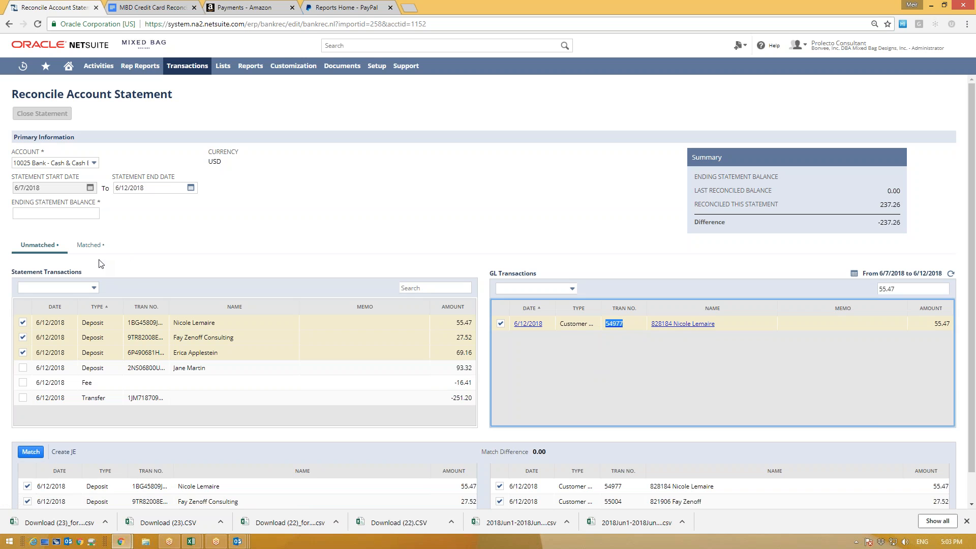
Step: Inspect the already-matched 36.10 deposit's statement and GL records, then go back to Unmatched
left_click(90, 248)
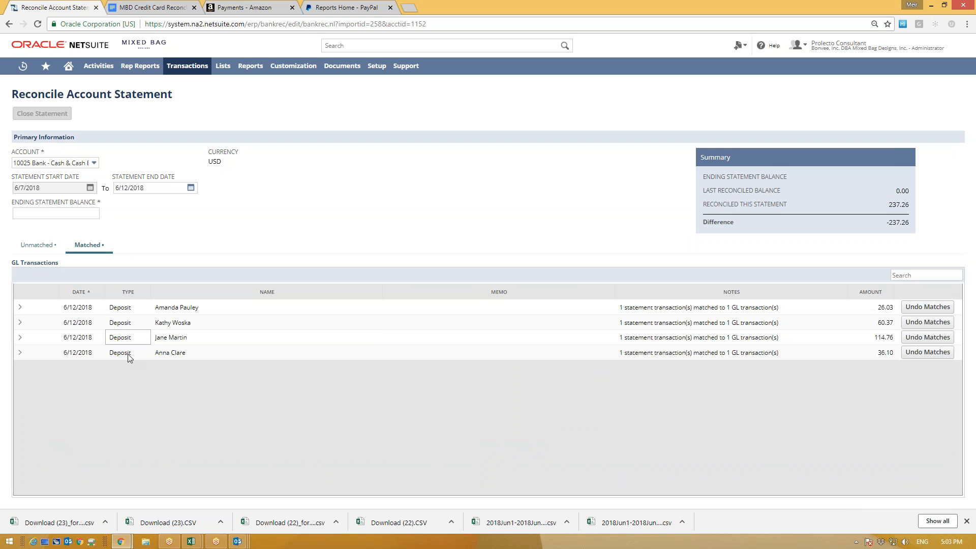
left_click(19, 354)
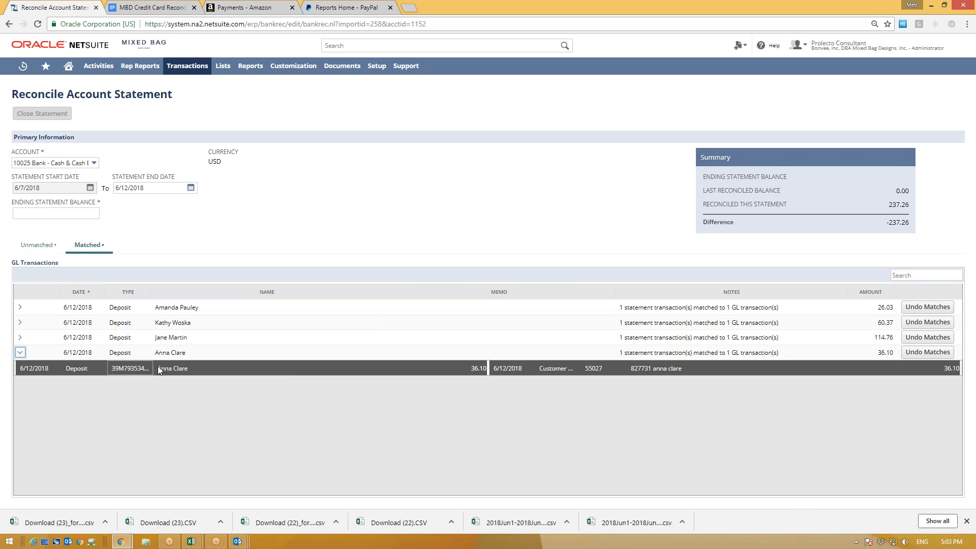
left_click(146, 369)
left_click_drag(115, 369, 131, 369)
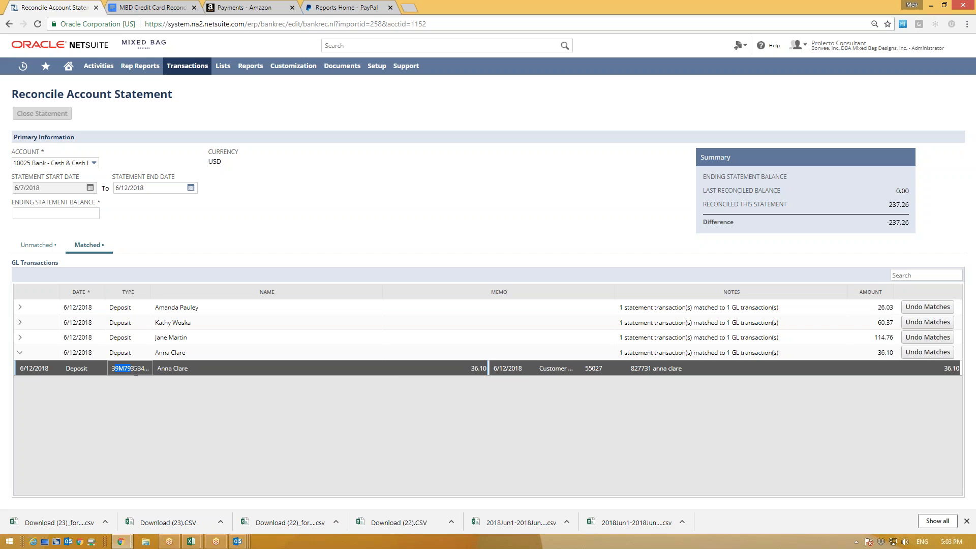
left_click_drag(609, 373, 539, 369)
left_click(19, 353)
left_click(27, 249)
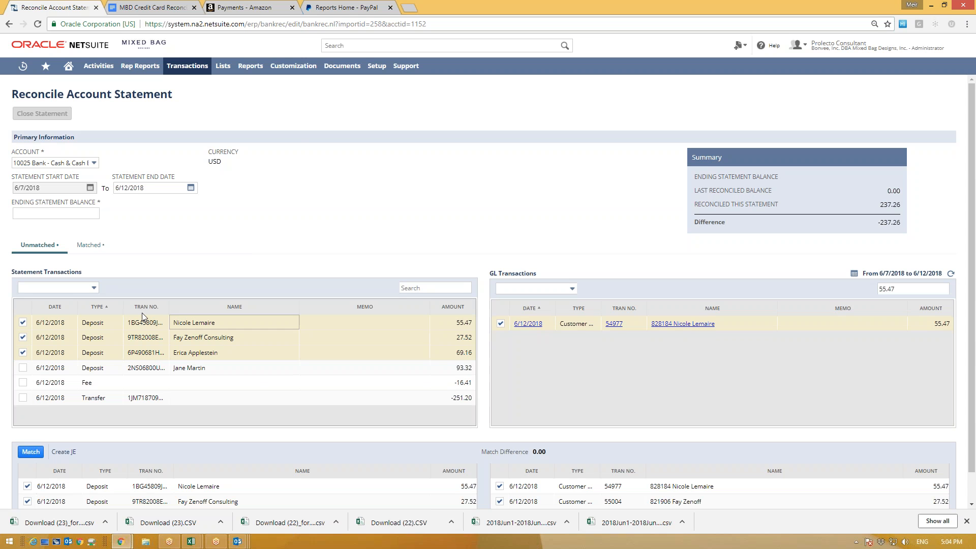
Step: Search GL for 93.32, tick both 93.32 rows, and clear the search
double_click(887, 288)
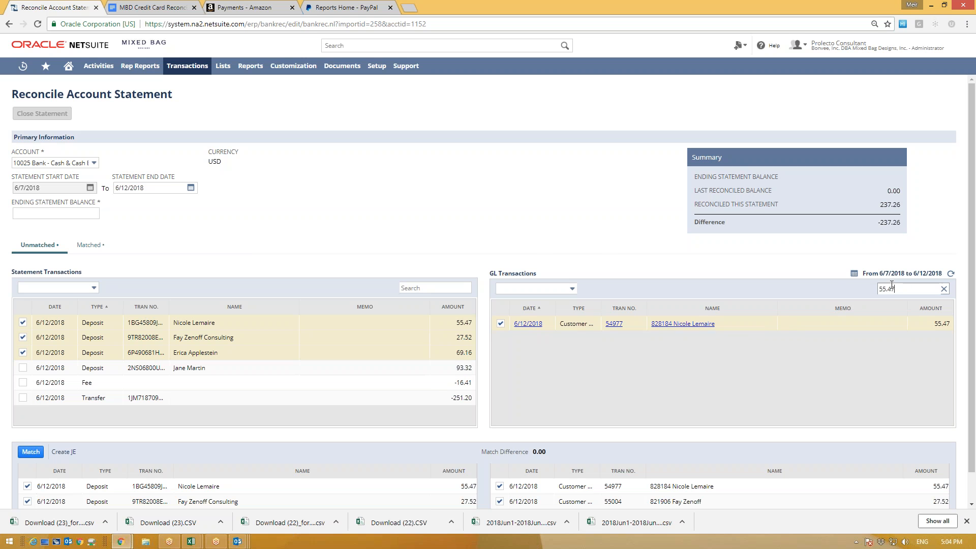
type("93.32")
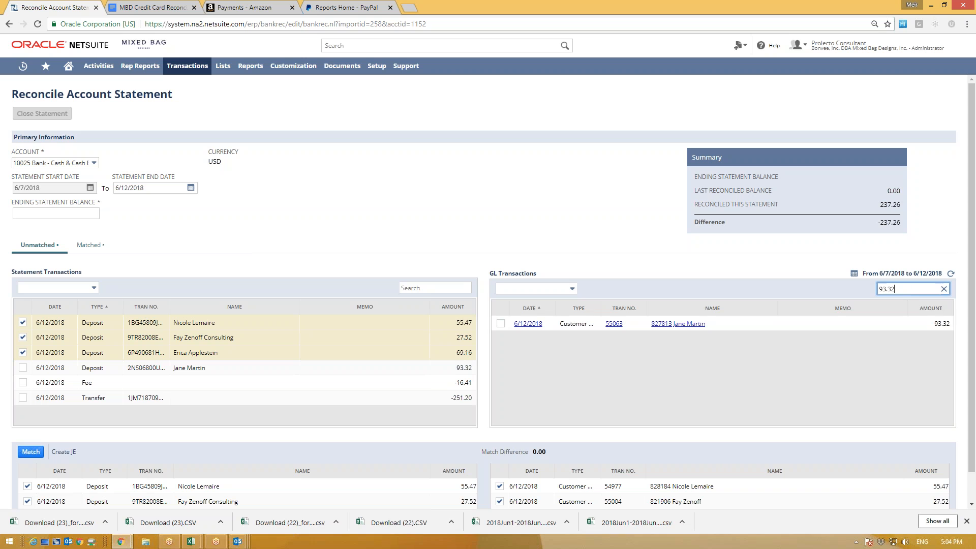
left_click(501, 323)
left_click(23, 367)
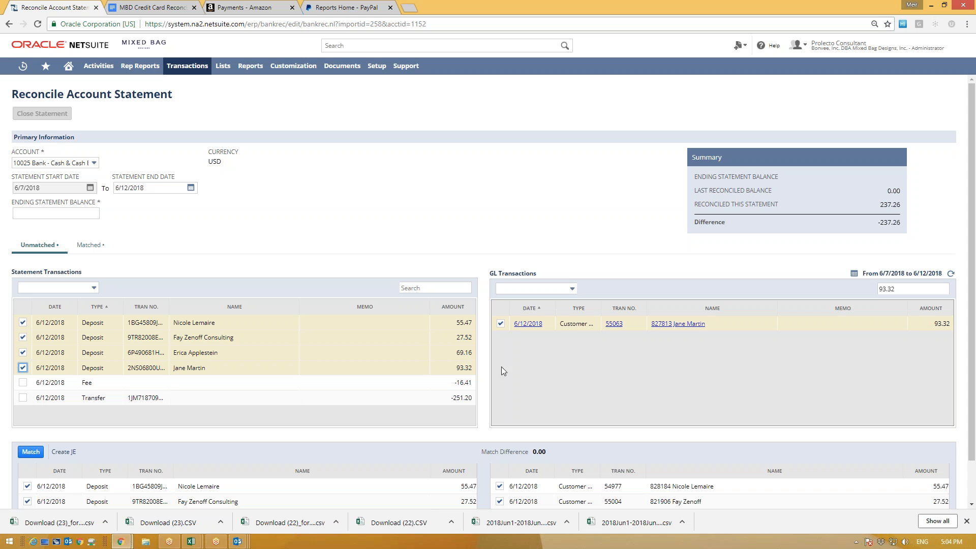
left_click_drag(901, 290, 853, 279)
key("BackSpace")
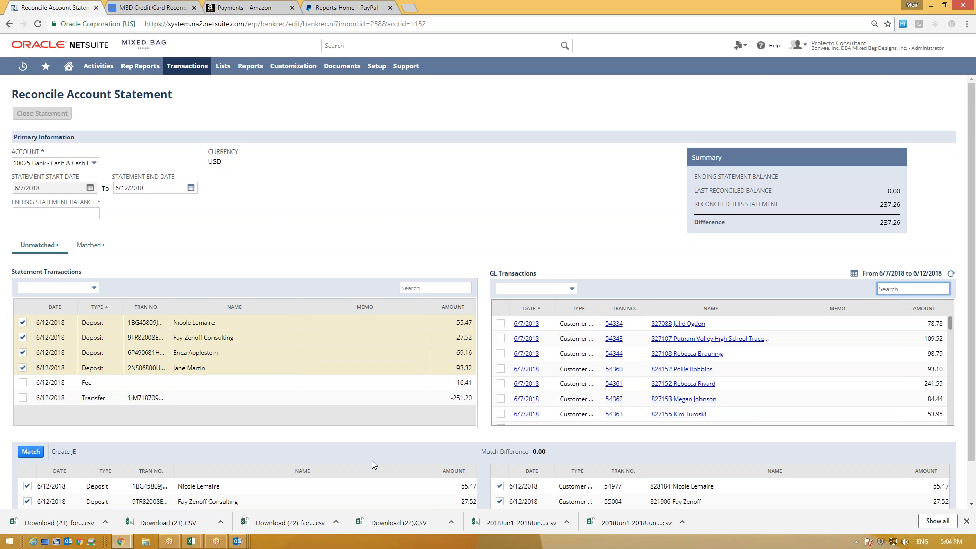
Step: Match the four ticked pairs as one 245.47 group and return to Unmatched
scroll(371, 464, "down", 2)
left_click(30, 406)
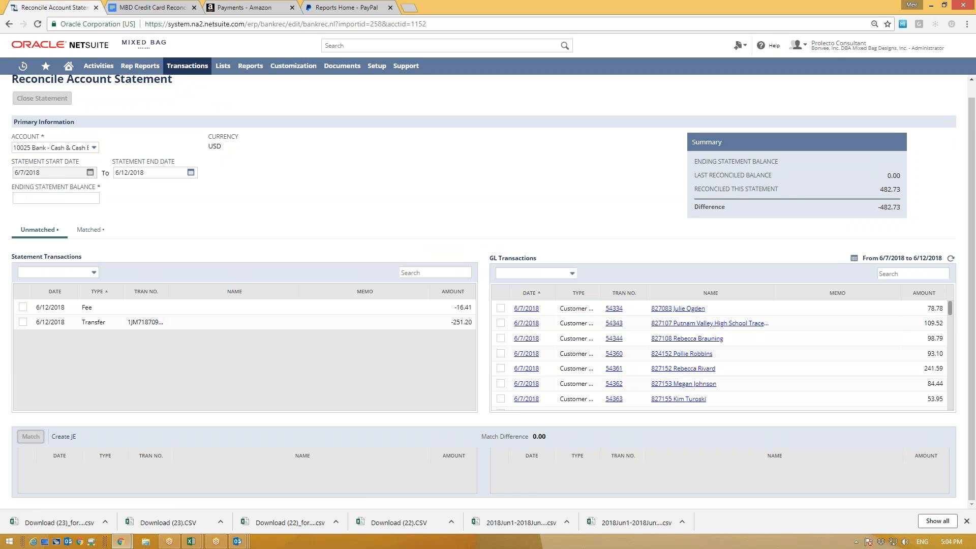
left_click(79, 233)
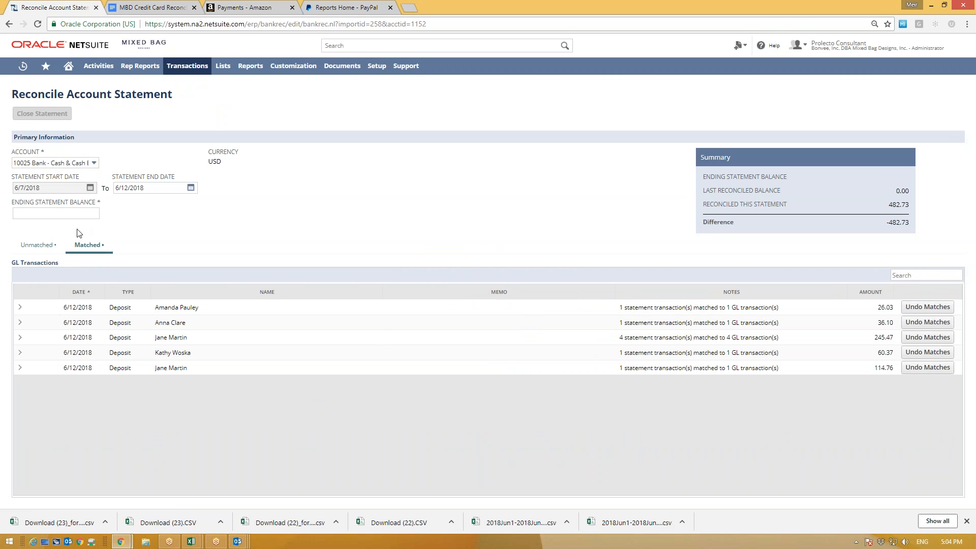
left_click(36, 246)
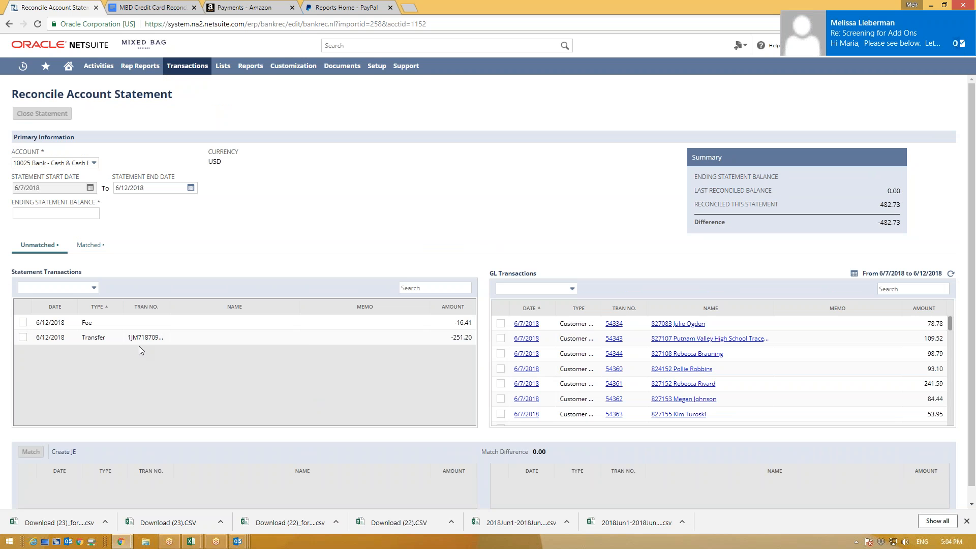
Step: Check the Downloads folder, then bring up the Reports Home - PayPal tab
left_click(56, 213)
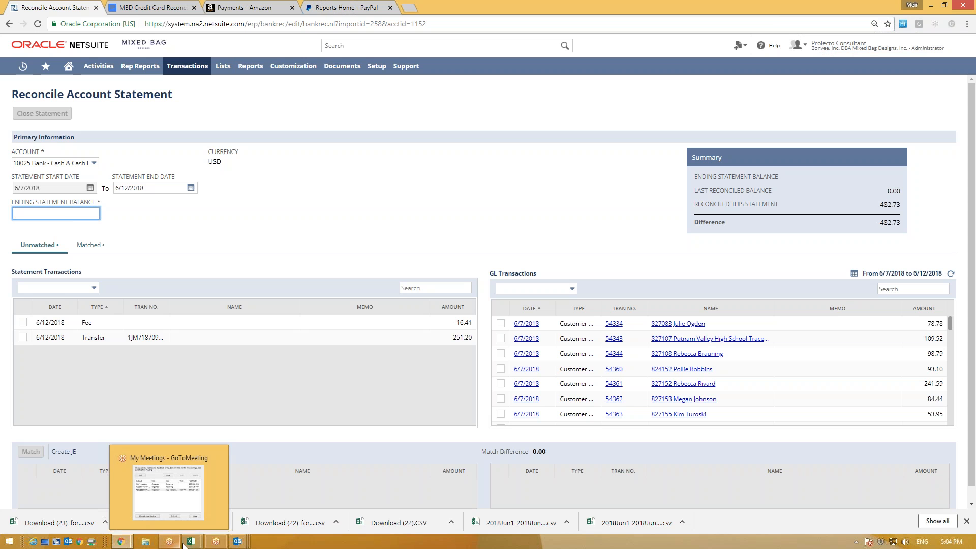
left_click(144, 543)
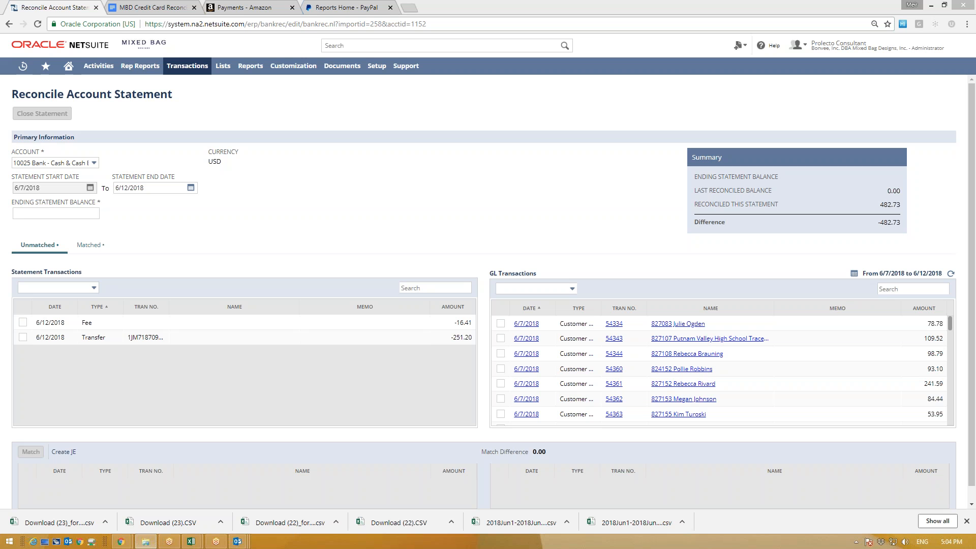
left_click_drag(975, 84, 755, 27)
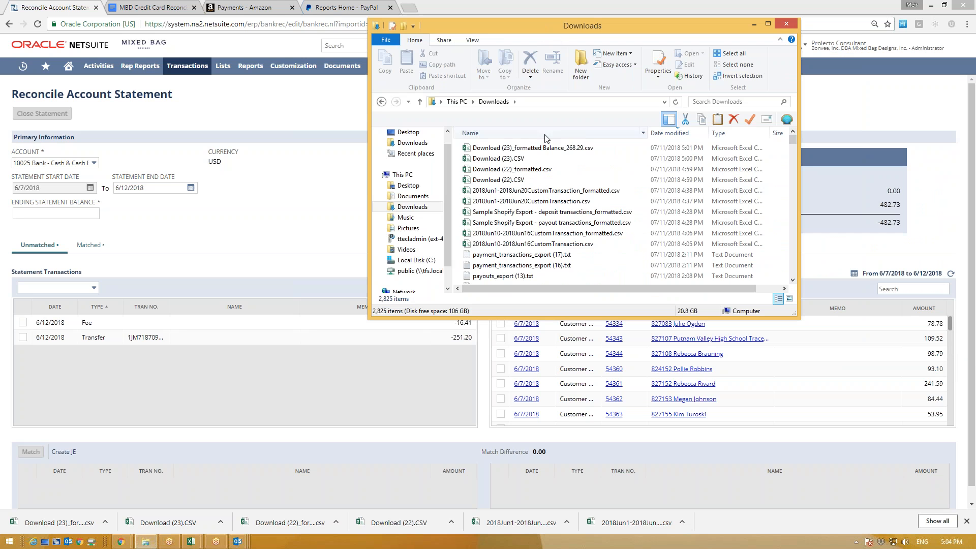
left_click(755, 26)
left_click(97, 212)
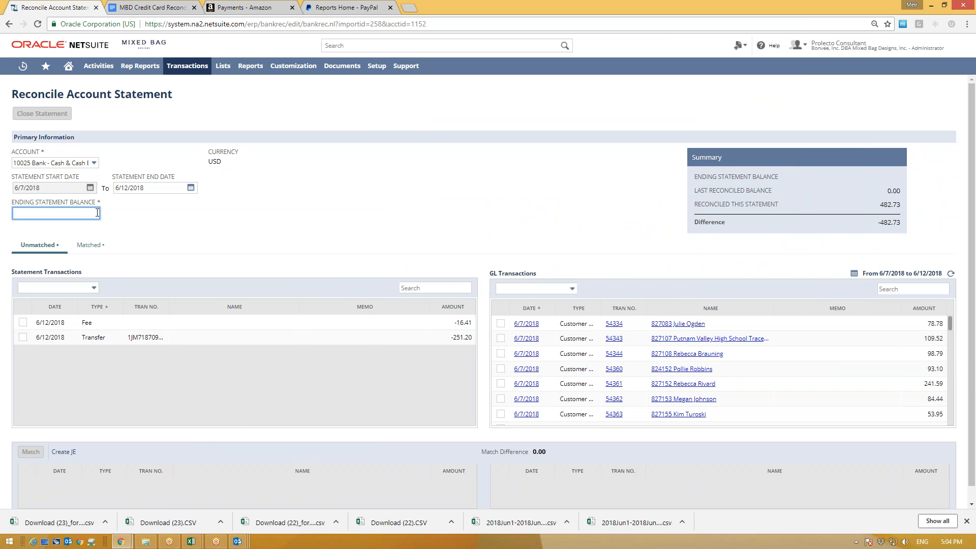
left_click(337, 7)
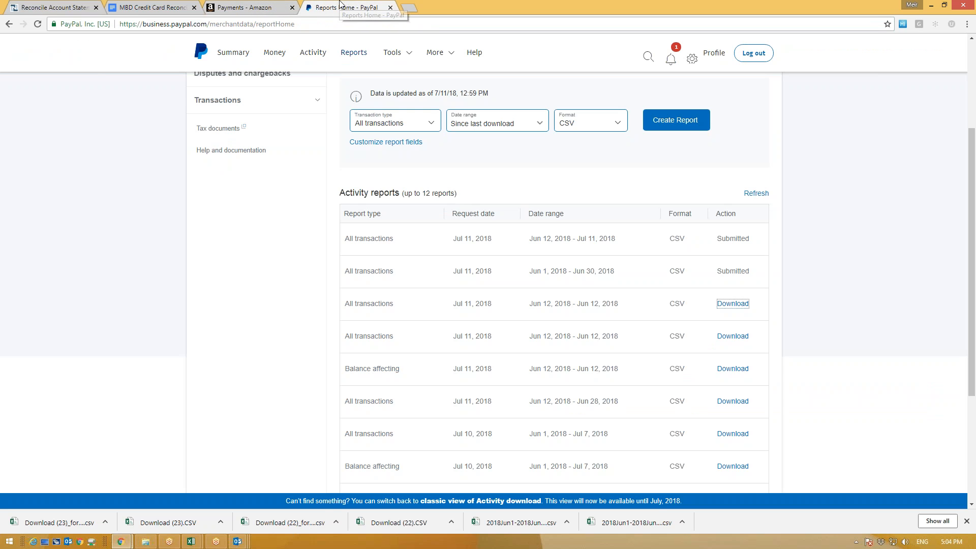
Step: Navigate to PayPal's custom statements under Reports > Statements
scroll(259, 248, "up", 3)
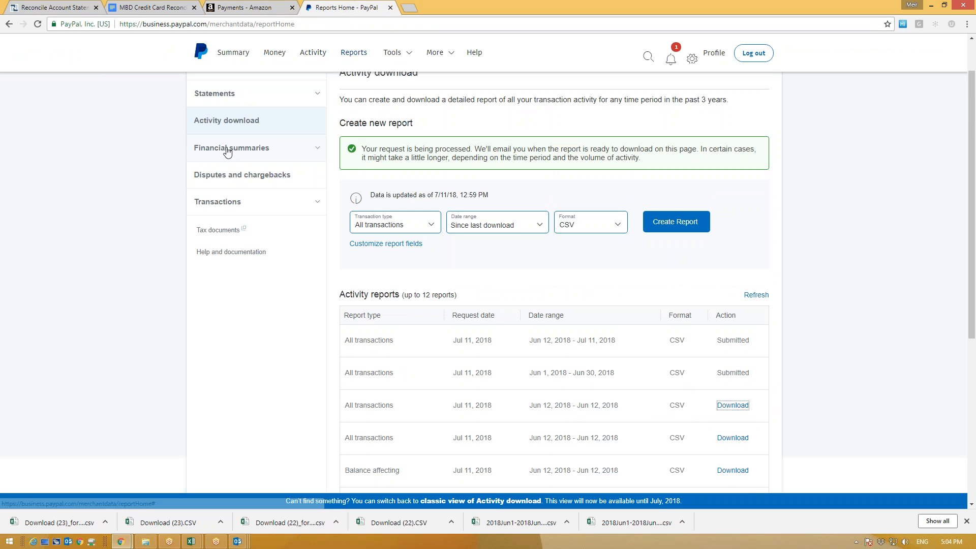
scroll(224, 243, "up", 1)
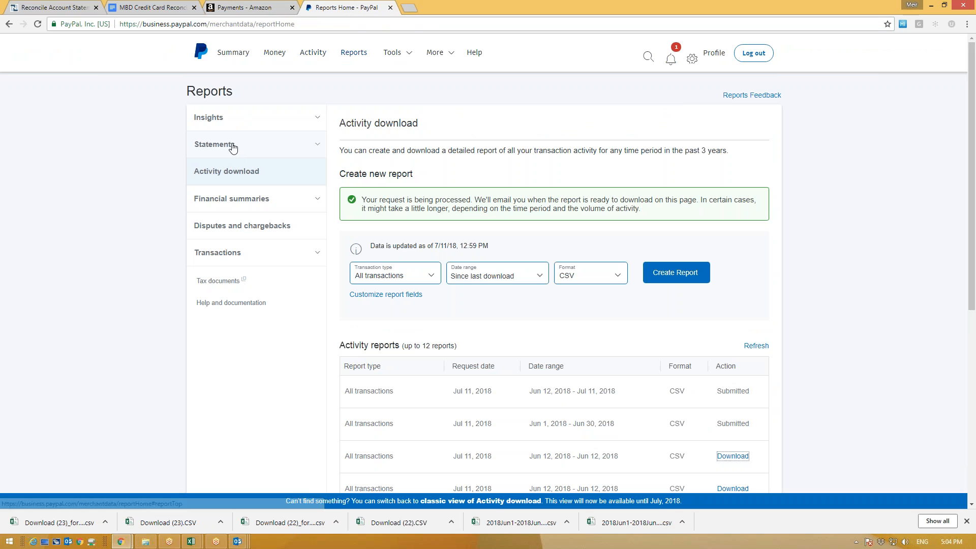
left_click_drag(257, 136, 192, 138)
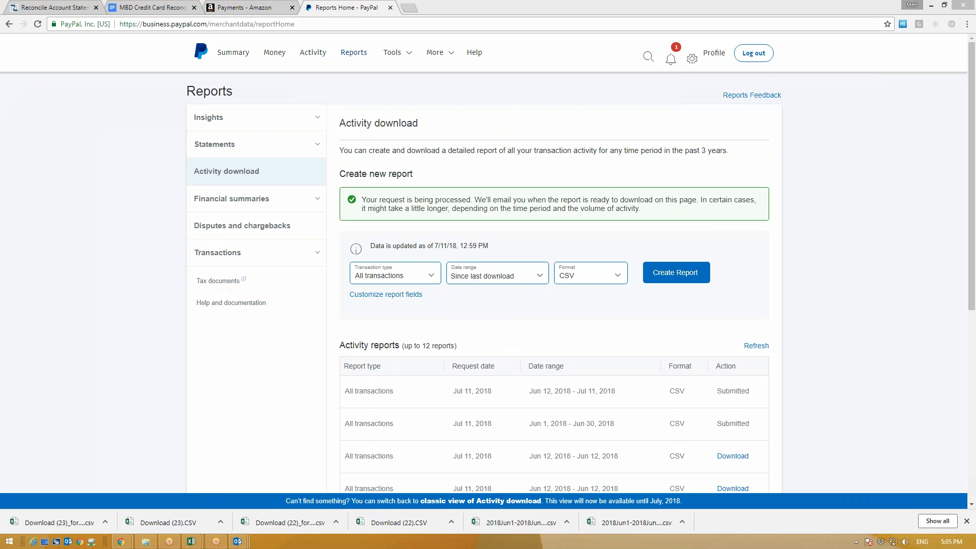
left_click(241, 132)
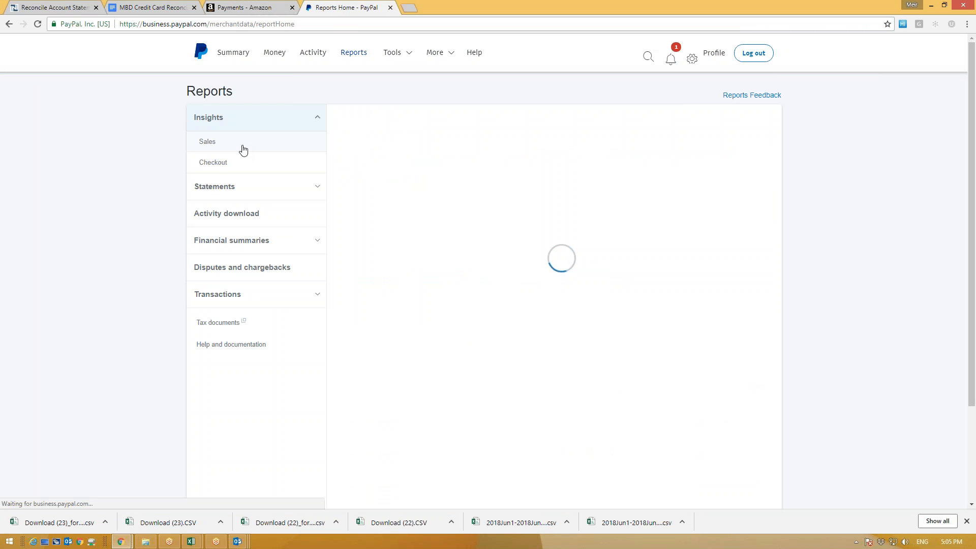
left_click(240, 189)
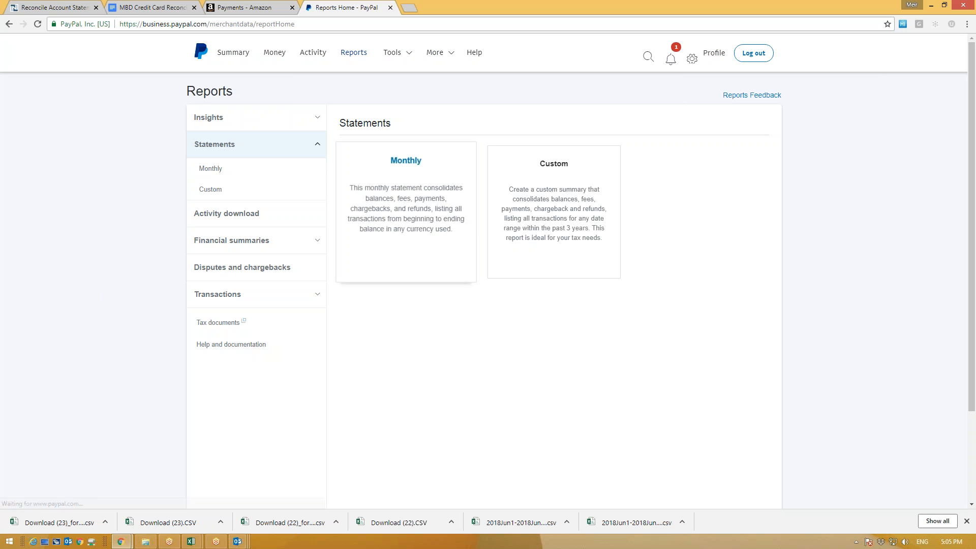
left_click(538, 220)
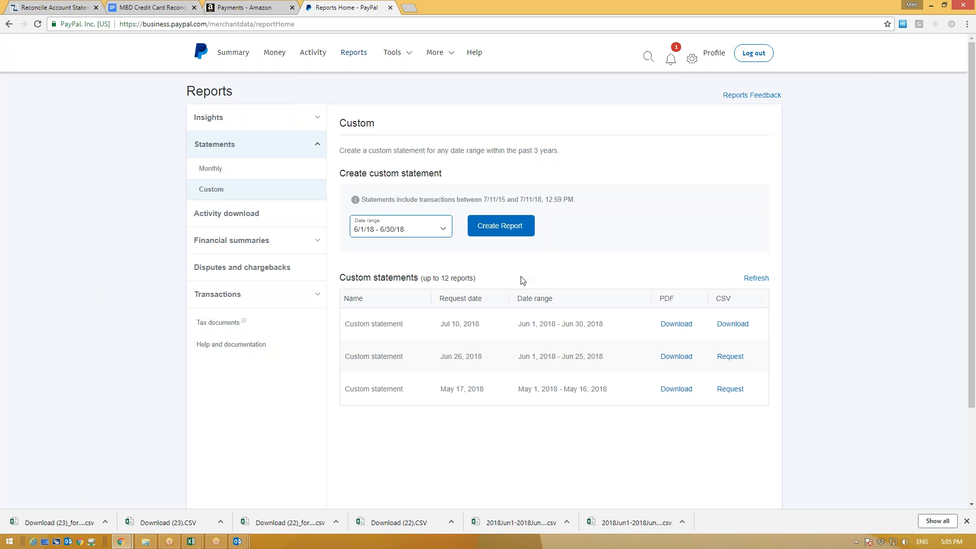
Step: Create a custom statement for the 6/11/18 to 6/12/18 date range
left_click(422, 229)
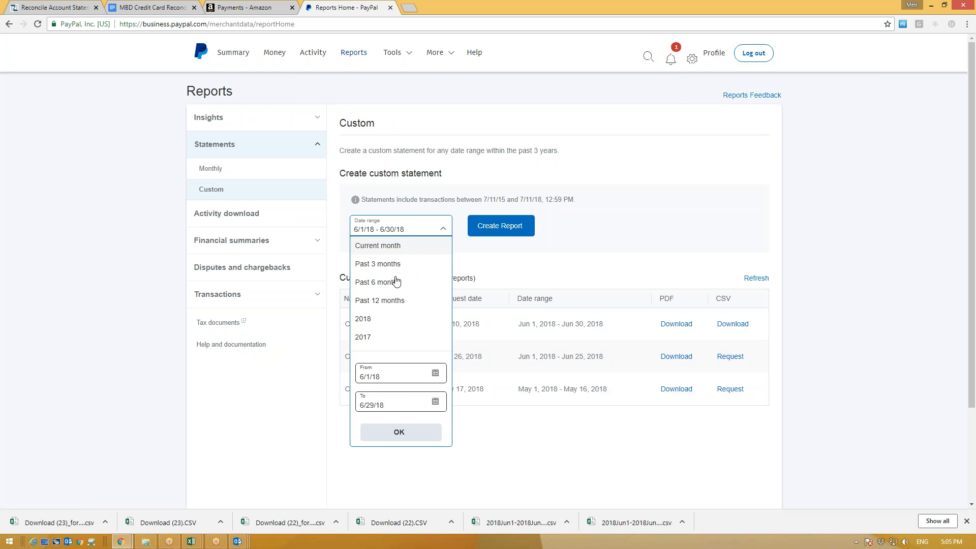
left_click(378, 377)
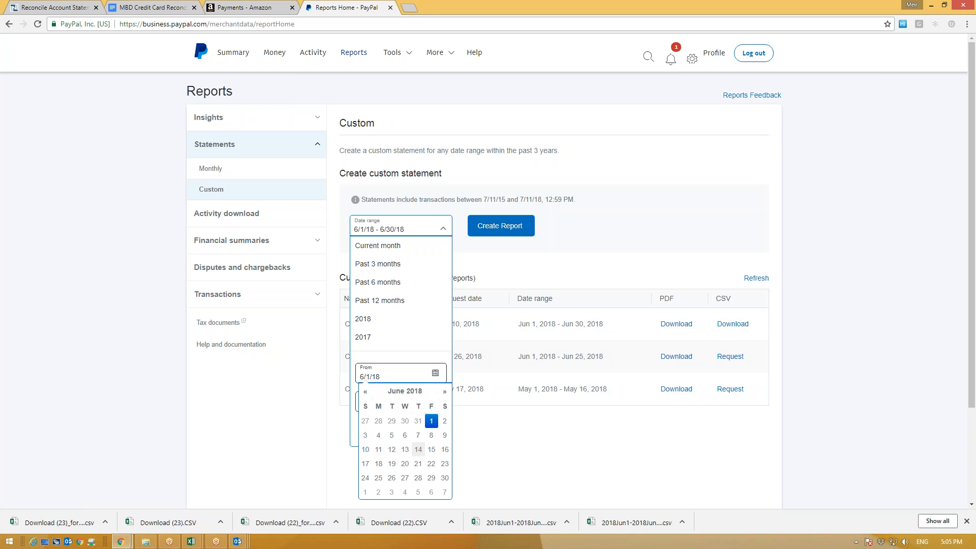
left_click(391, 450)
left_click(372, 394)
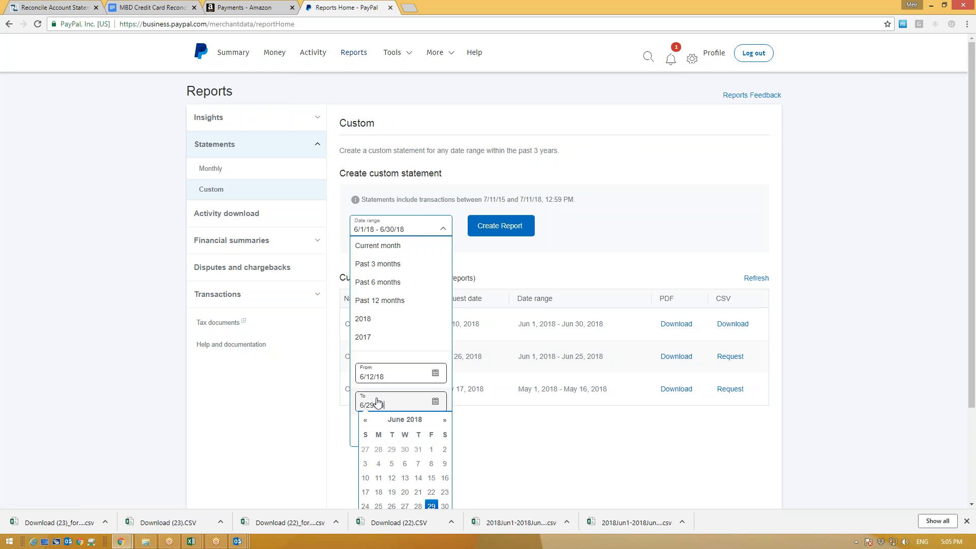
left_click(393, 483)
left_click(372, 376)
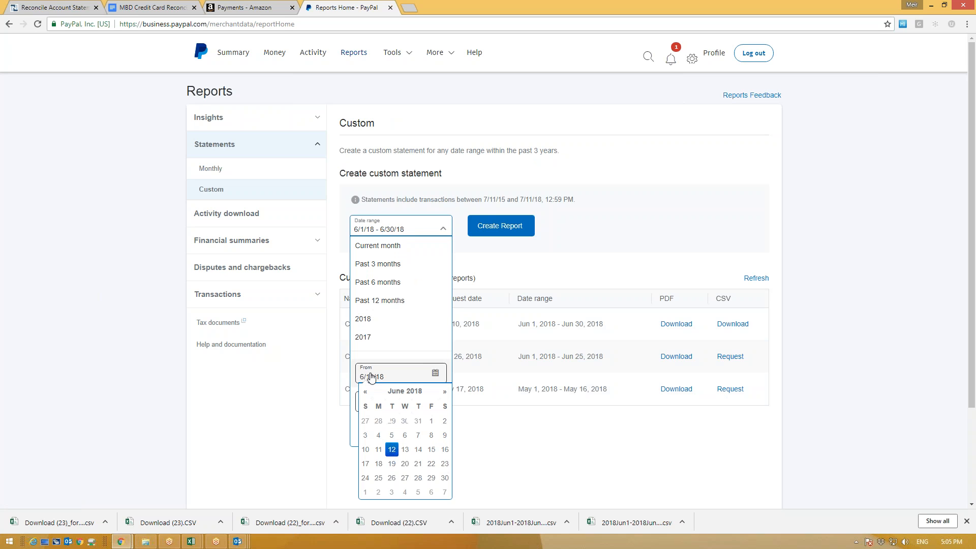
left_click(378, 449)
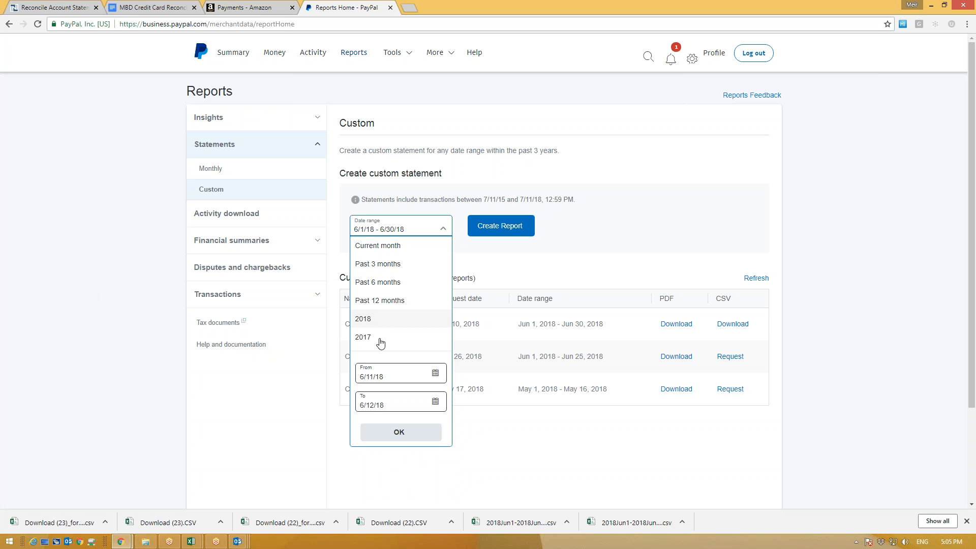
left_click(398, 432)
left_click(499, 226)
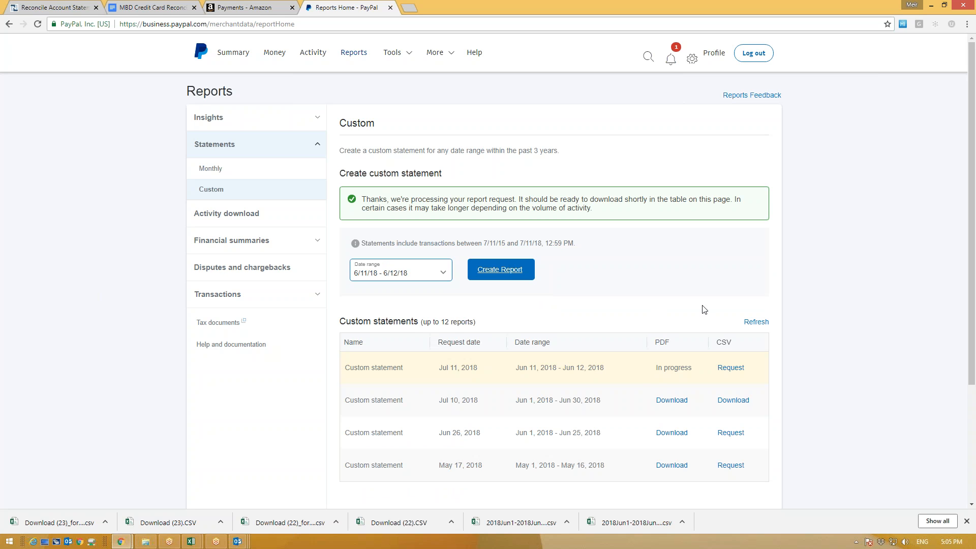
Step: Refresh until the June 11–12 statement is ready and download it as PDF
left_click(753, 321)
left_click(756, 322)
left_click(756, 322)
left_click(756, 322)
left_click(756, 322)
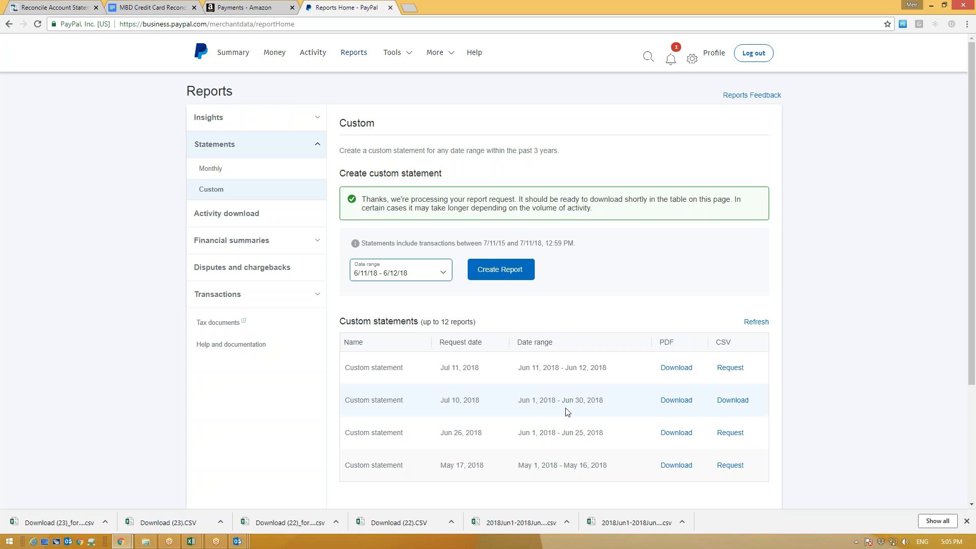
left_click(665, 372)
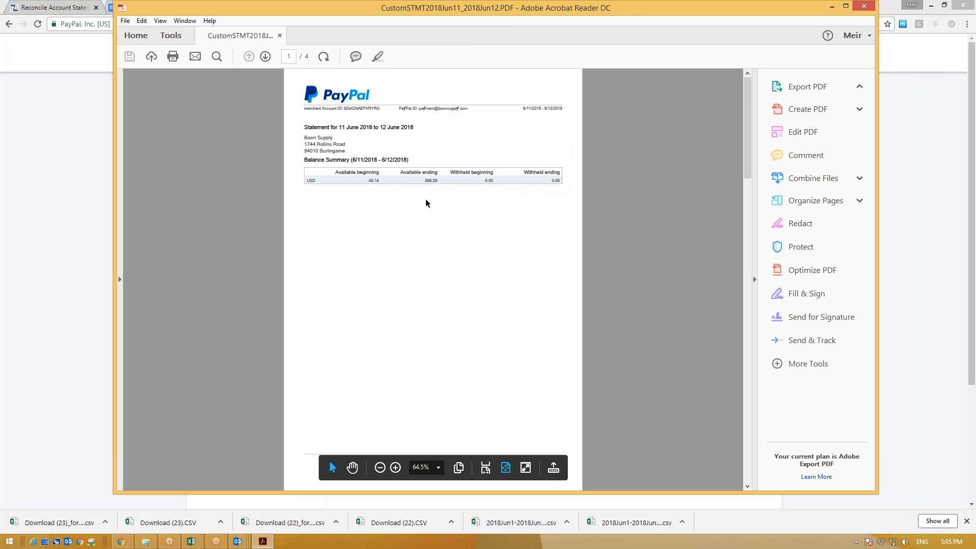
Step: Note the 268.29 ending balance, set aside the PDF and Downloads, and return to NetSuite
scroll(445, 197, "up", 3, "ctrl")
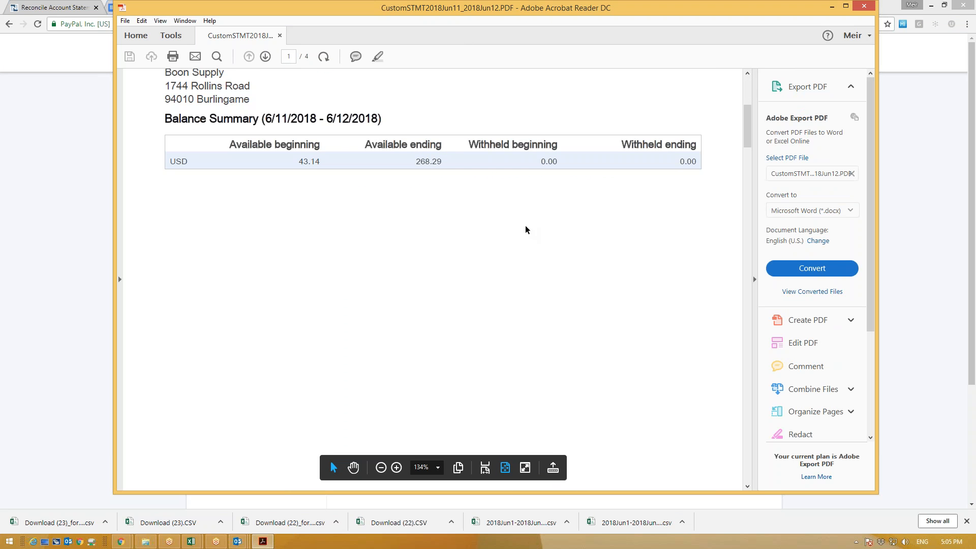
left_click_drag(416, 161, 444, 166)
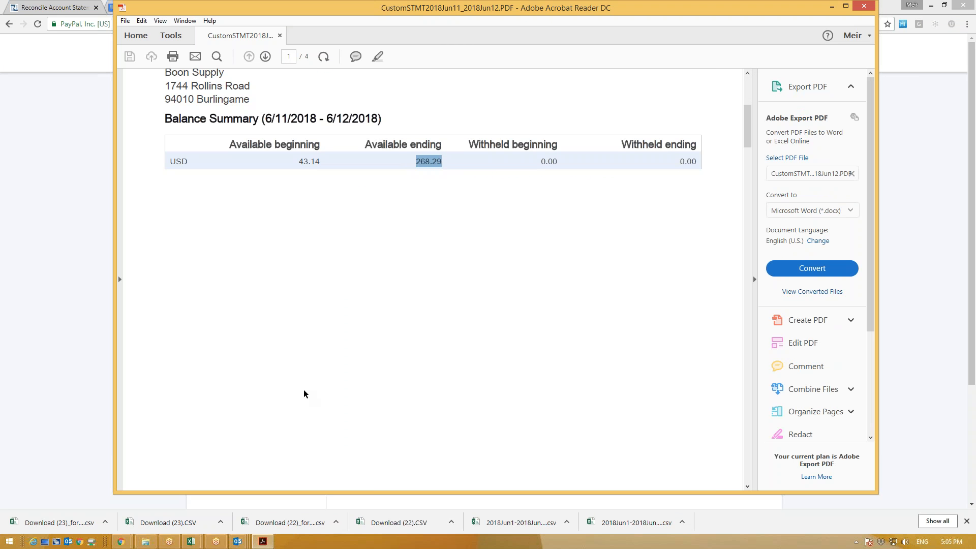
left_click(146, 541)
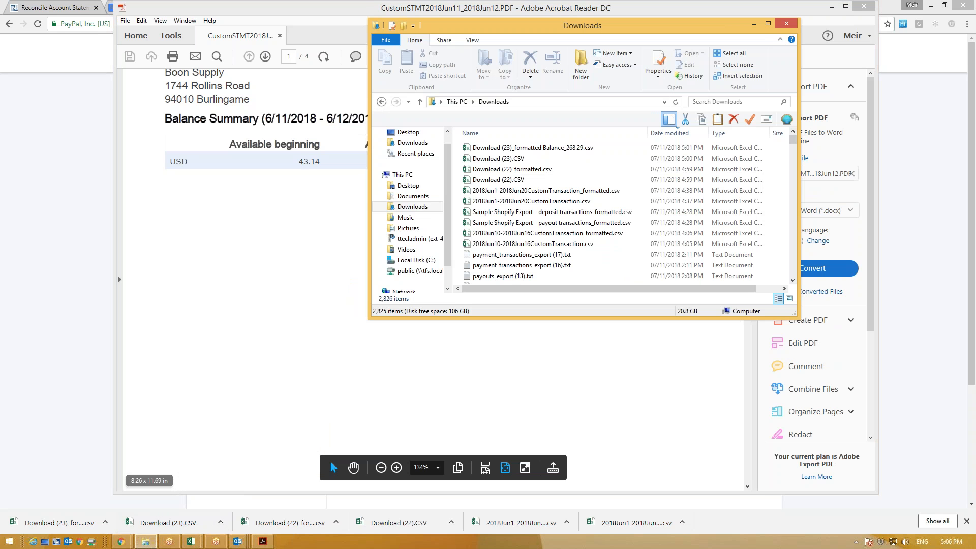
left_click(759, 25)
left_click(416, 178)
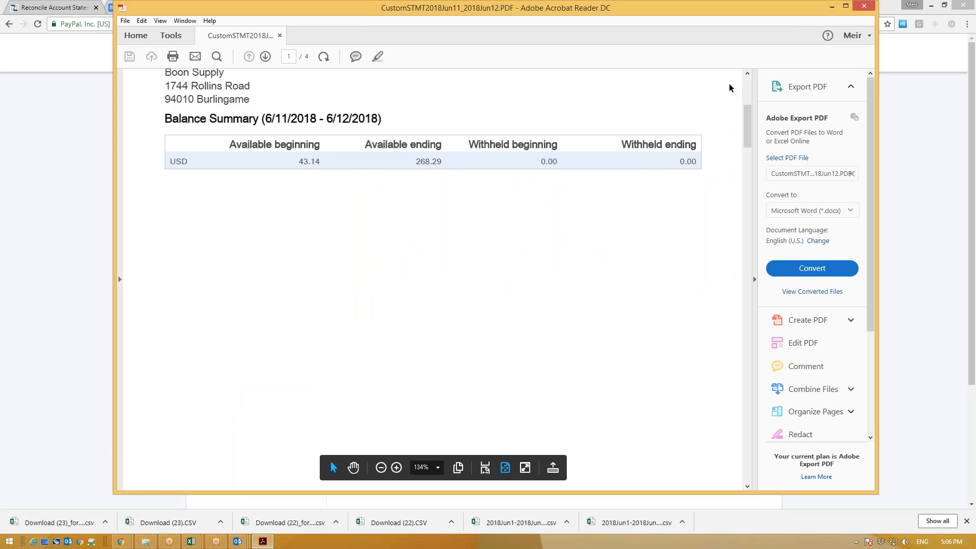
left_click(831, 7)
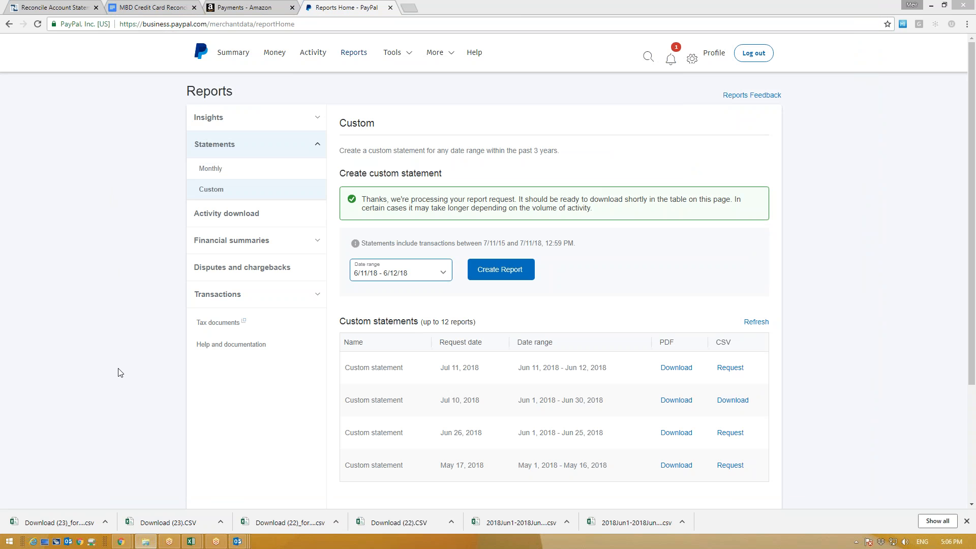
left_click(51, 7)
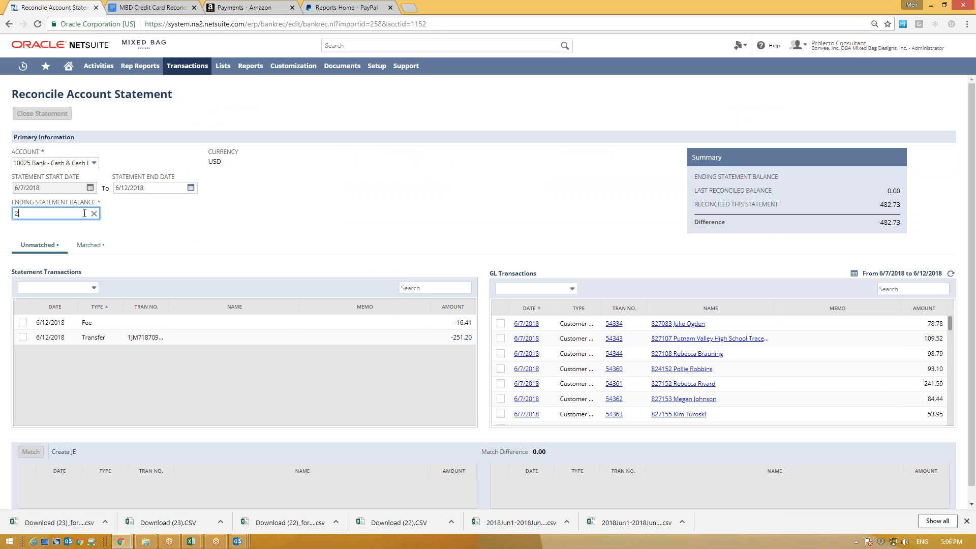
Step: Commit 268.29 as the ending statement balance and check the -214.44 difference
left_click(431, 235)
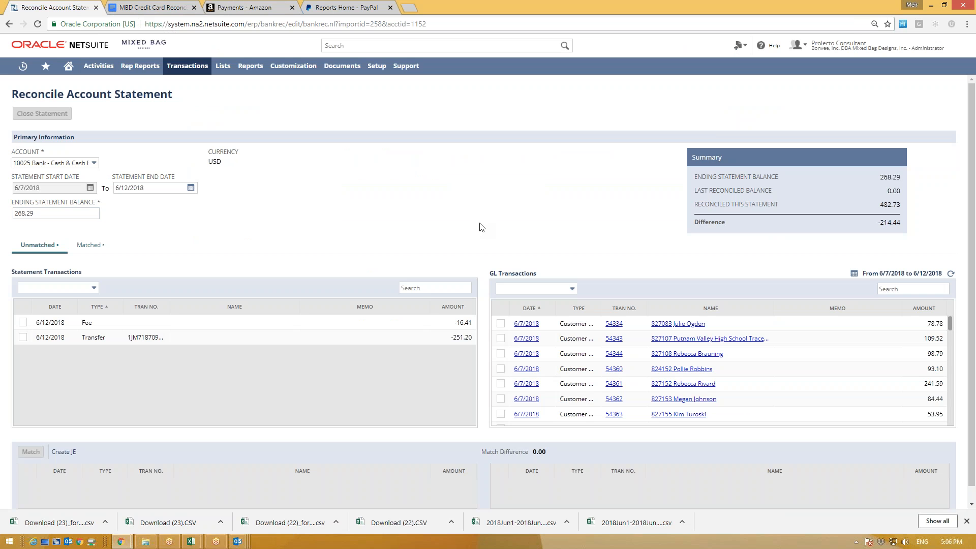
left_click_drag(890, 219, 896, 222)
left_click(885, 194)
Step: Download PayPal's Jun 12 – Jul 11 all-transactions report as CSV, then return to NetSuite
left_click(367, 5)
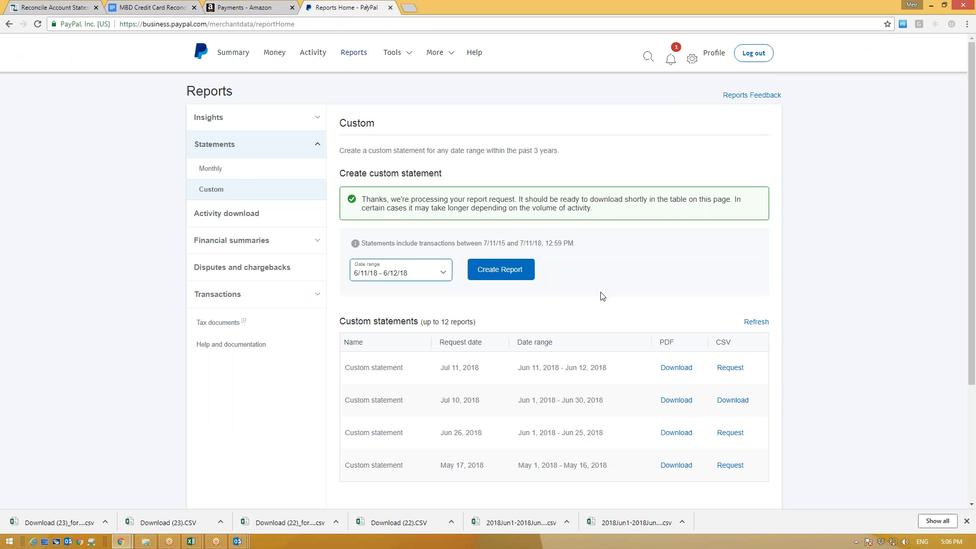
left_click(242, 216)
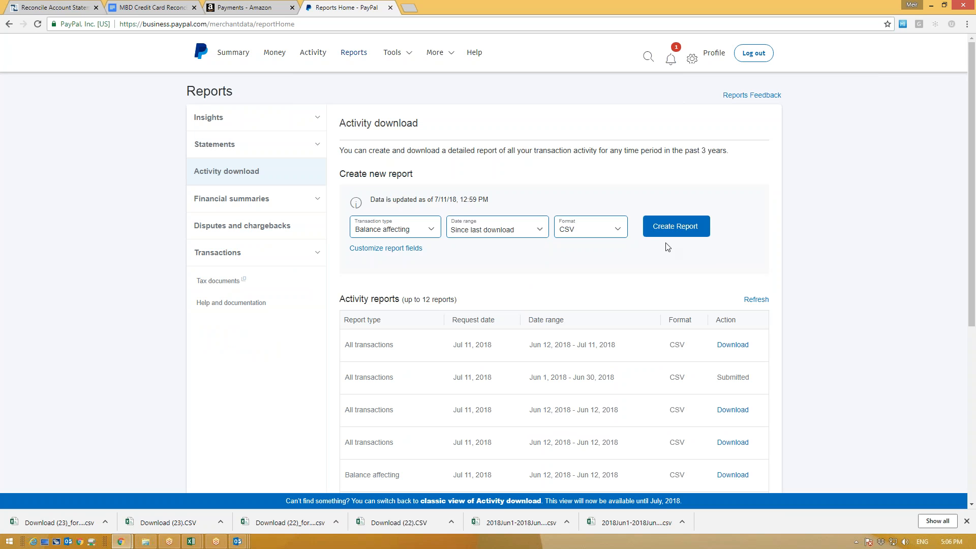
left_click(755, 299)
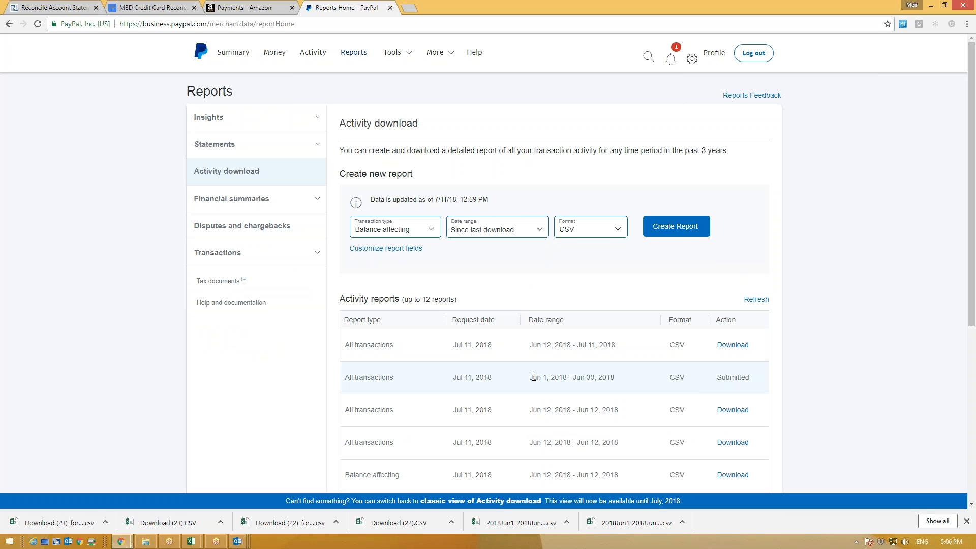
left_click_drag(533, 376, 607, 376)
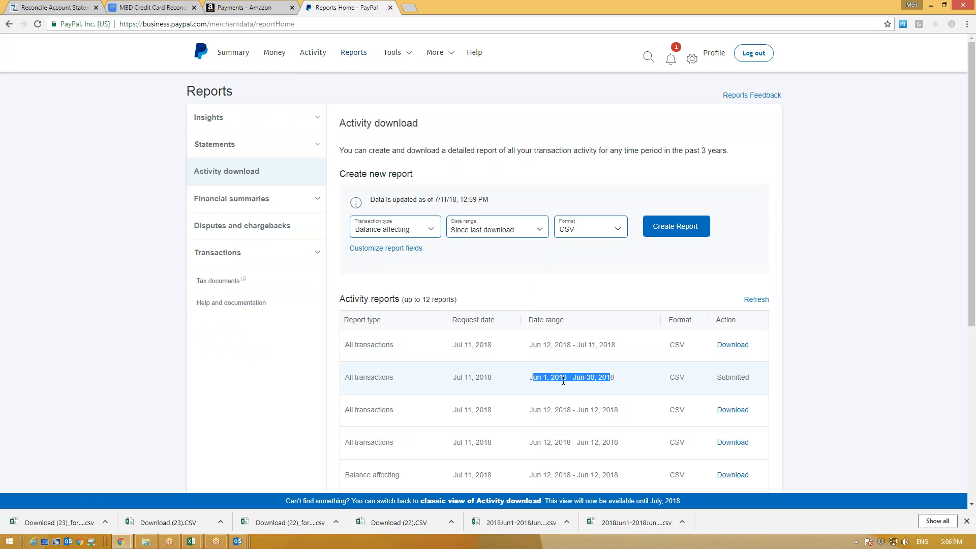
left_click(624, 344)
left_click(728, 348)
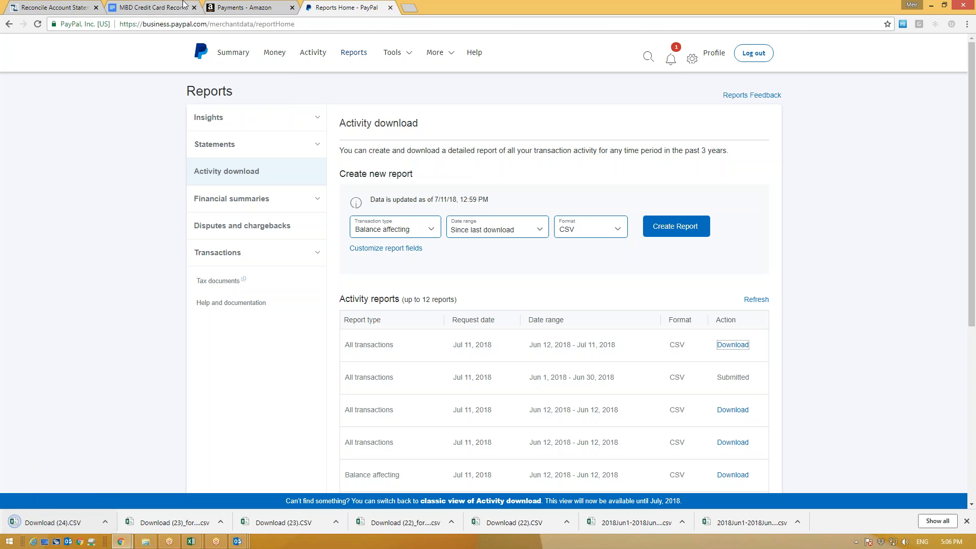
left_click(51, 7)
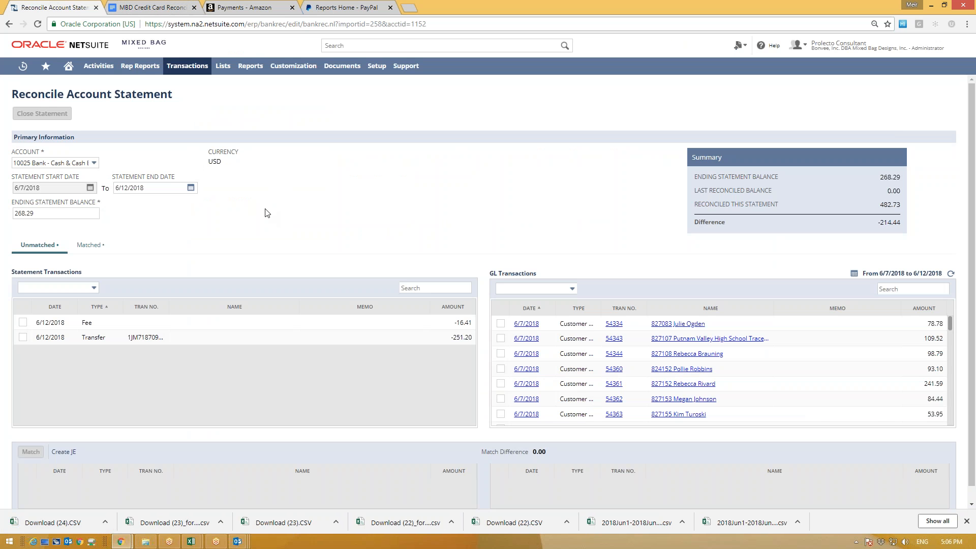
mouse_move(184, 69)
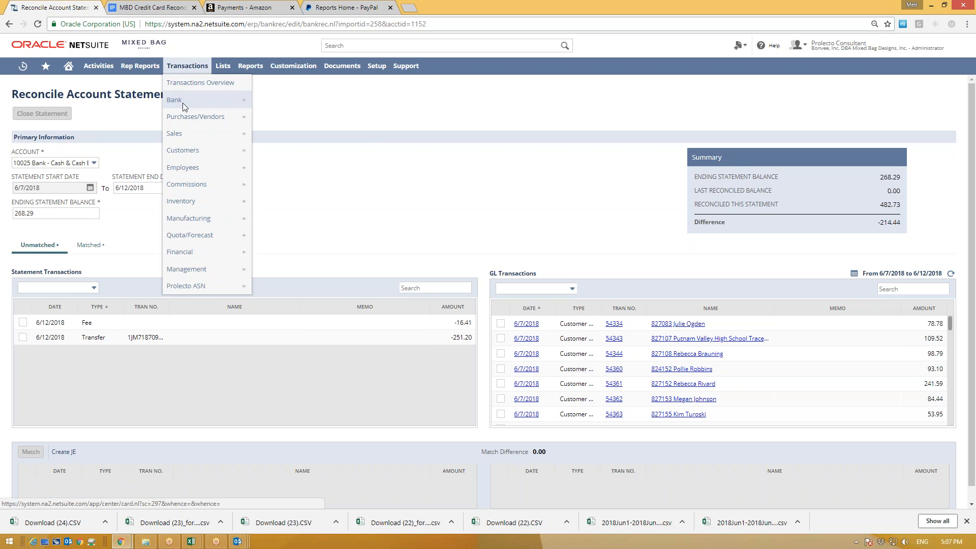
Step: Delete bank statement import 258 from the online banking import list
mouse_move(182, 103)
mouse_move(288, 203)
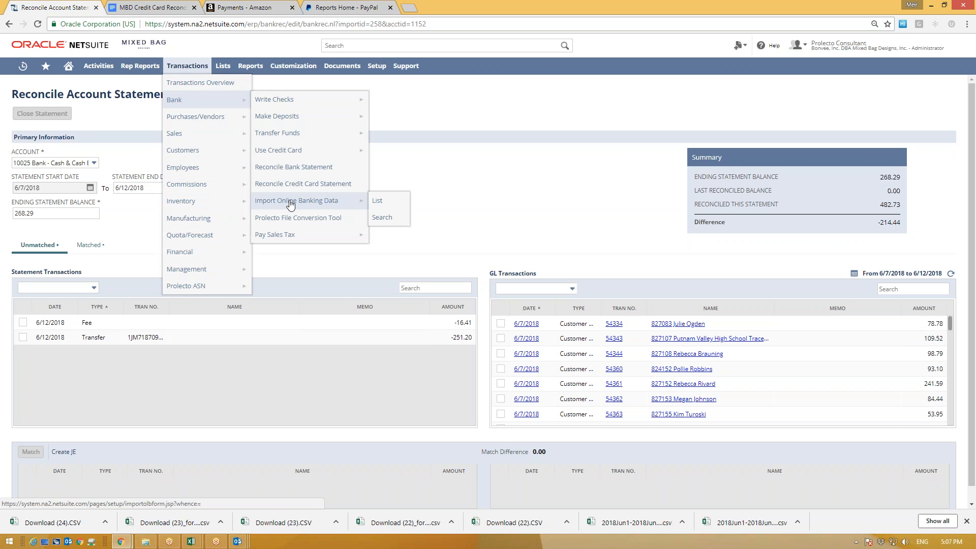
left_click(379, 202)
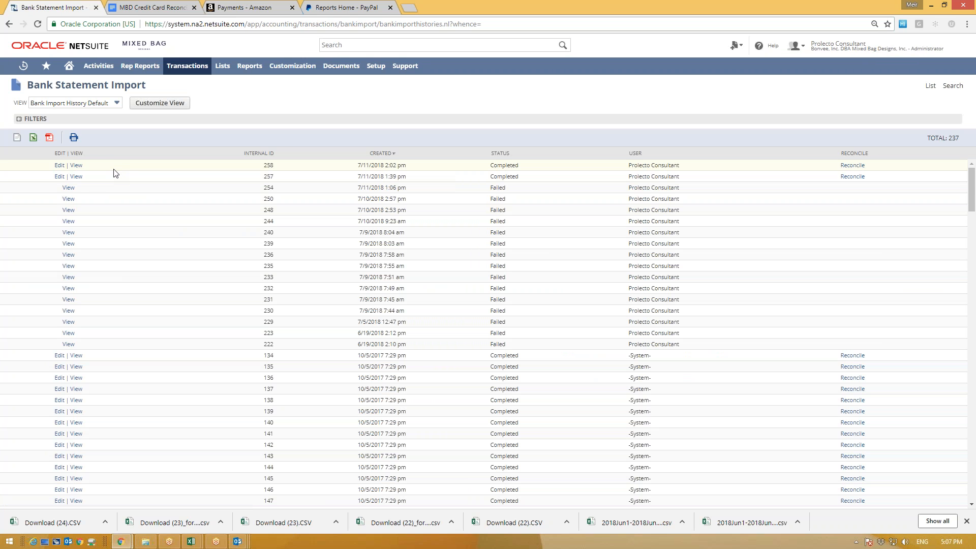
left_click(60, 166)
mouse_move(106, 101)
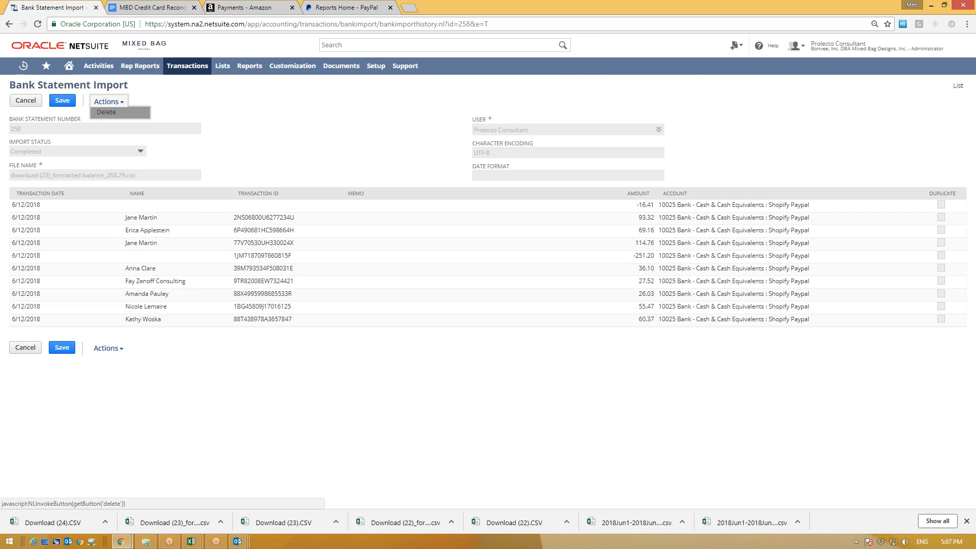
left_click(106, 112)
left_click(527, 88)
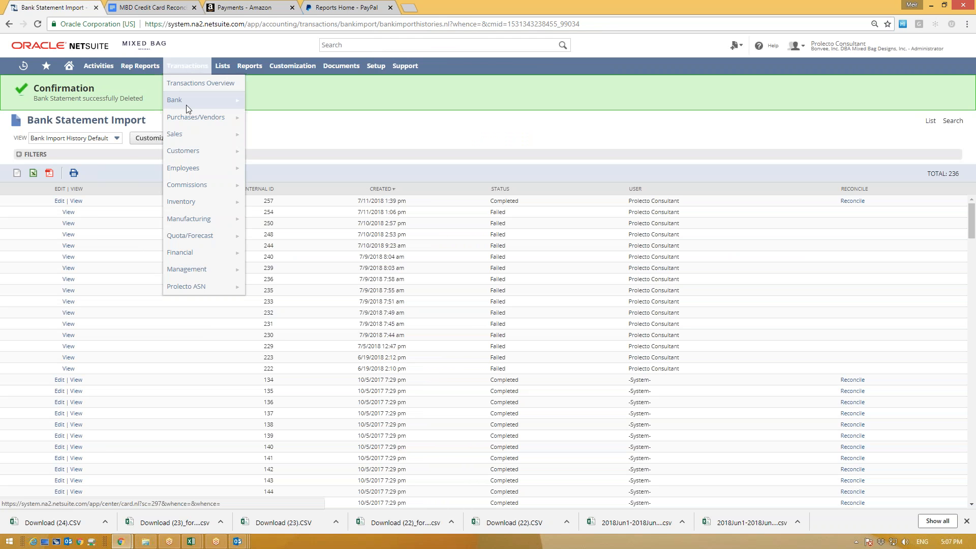
Step: Open the Prolecto File Conversion Tool from Transactions > Bank
mouse_move(188, 99)
mouse_move(287, 104)
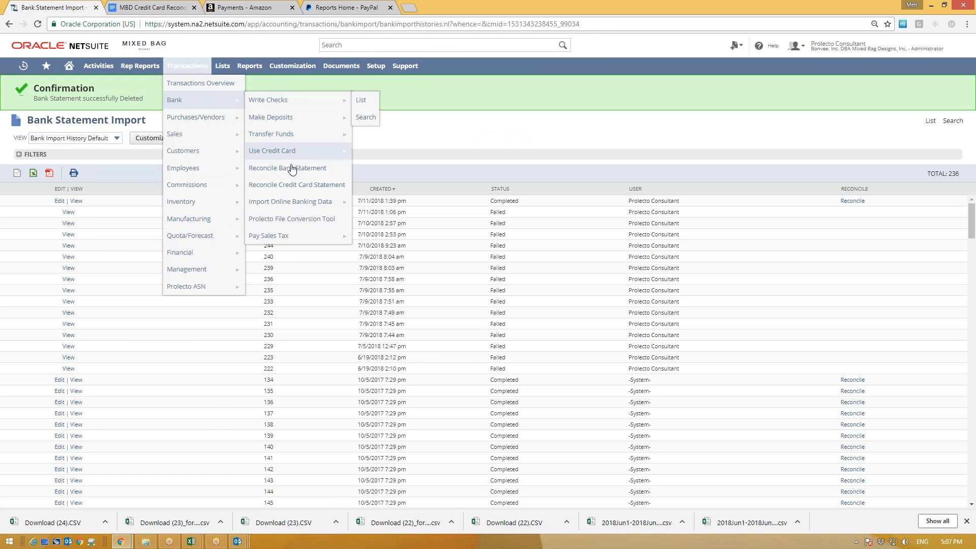
left_click(306, 219)
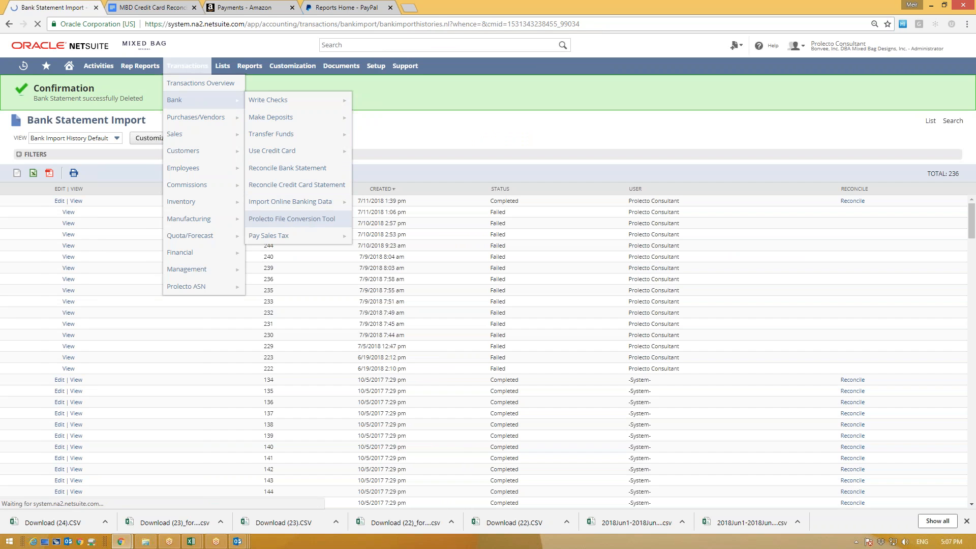
Step: Convert Download (24).CSV and open the resulting Balance_365.3 CSV in Excel
left_click(327, 145)
double_click(193, 71)
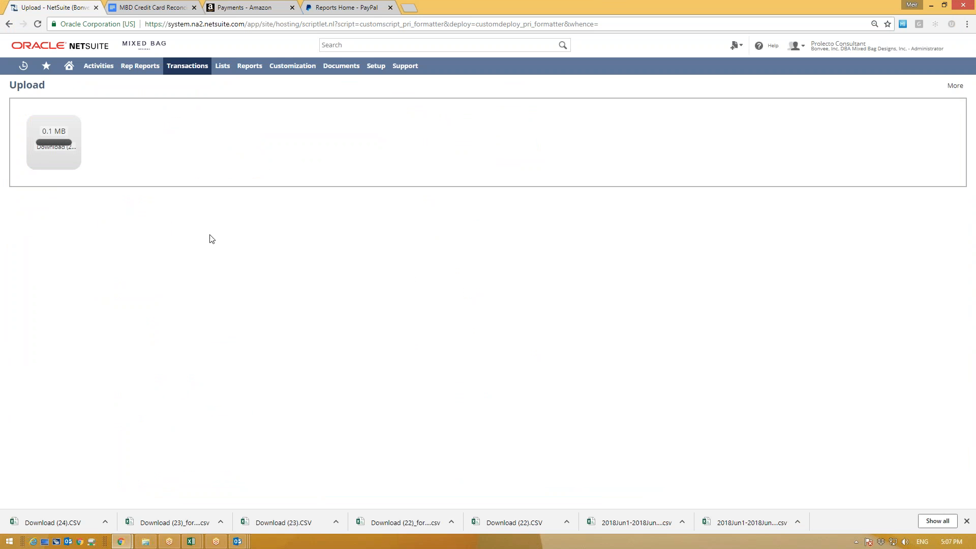
left_click_drag(45, 200, 196, 203)
left_click(235, 235)
left_click(232, 201)
left_click(59, 517)
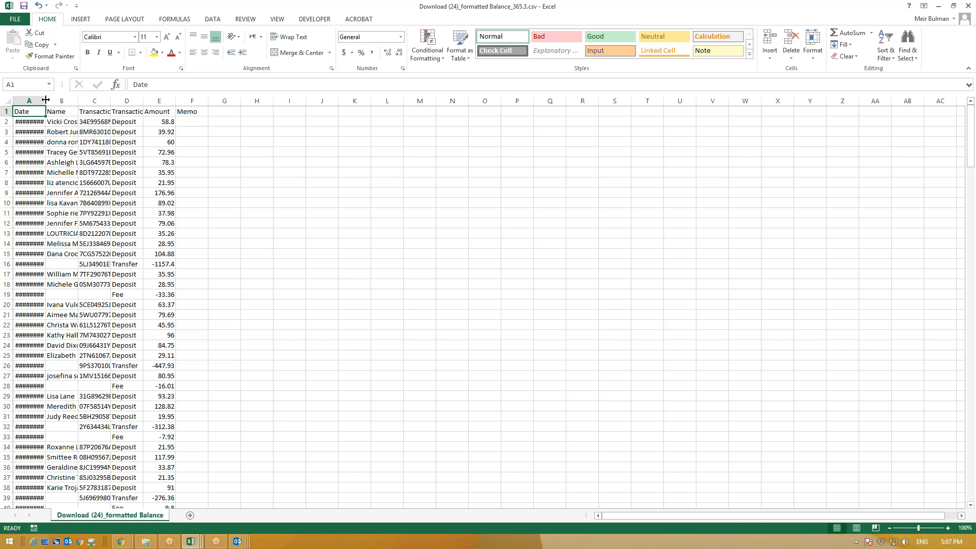
Step: Autofit column A, give it custom format mm/dd/yyyy, and save keeping CSV format
double_click(46, 100)
left_click(29, 100)
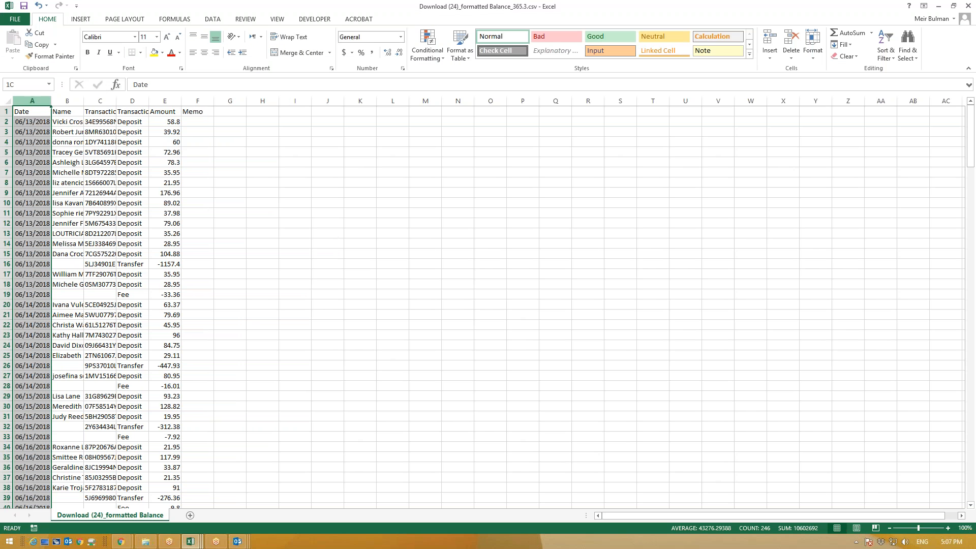
left_click(397, 35)
left_click(371, 299)
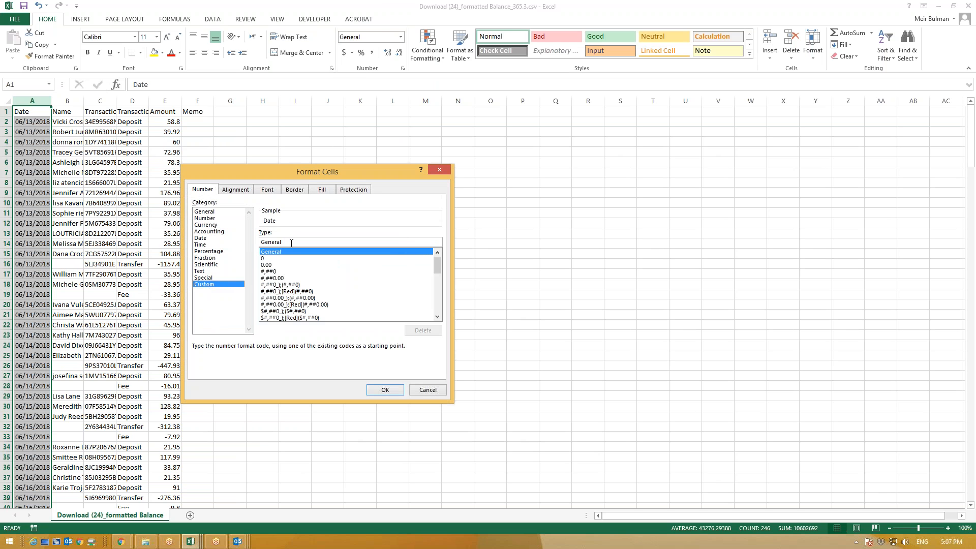
double_click(288, 242)
type("mm/dd/")
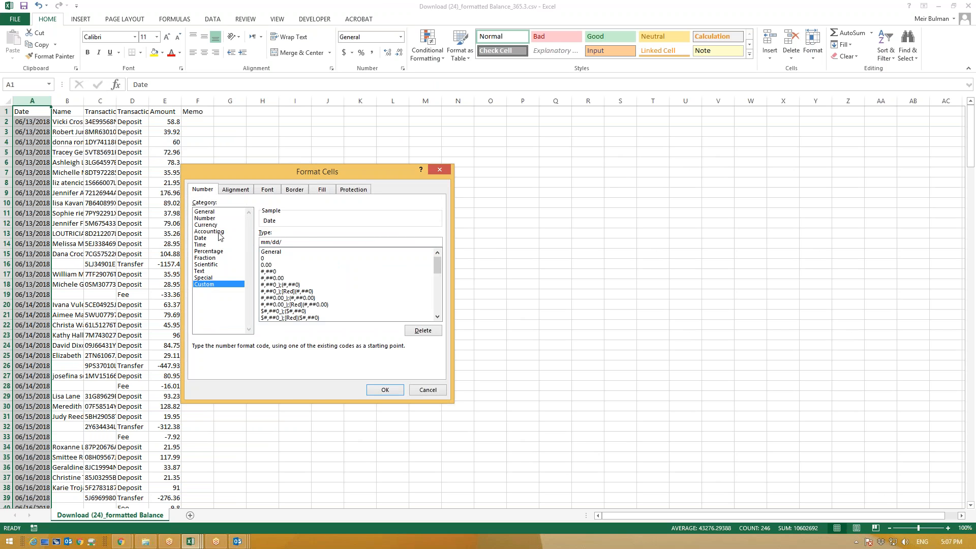
type("yyyy")
left_click(385, 389)
left_click(23, 6)
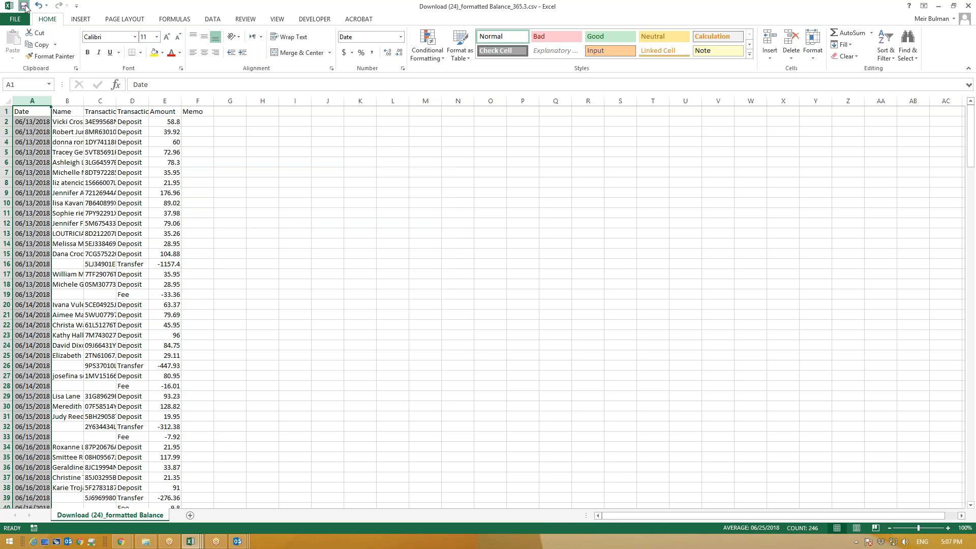
key("Return")
Step: On the Online Banking Data Upload page, choose the converted PayPal CSV file
mouse_move(120, 541)
left_click(107, 507)
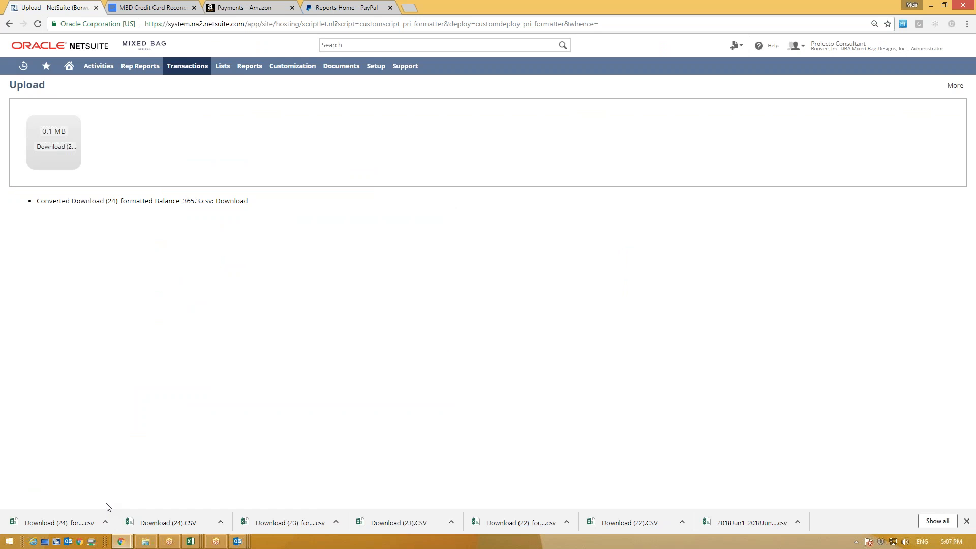
mouse_move(179, 63)
mouse_move(184, 103)
left_click(295, 204)
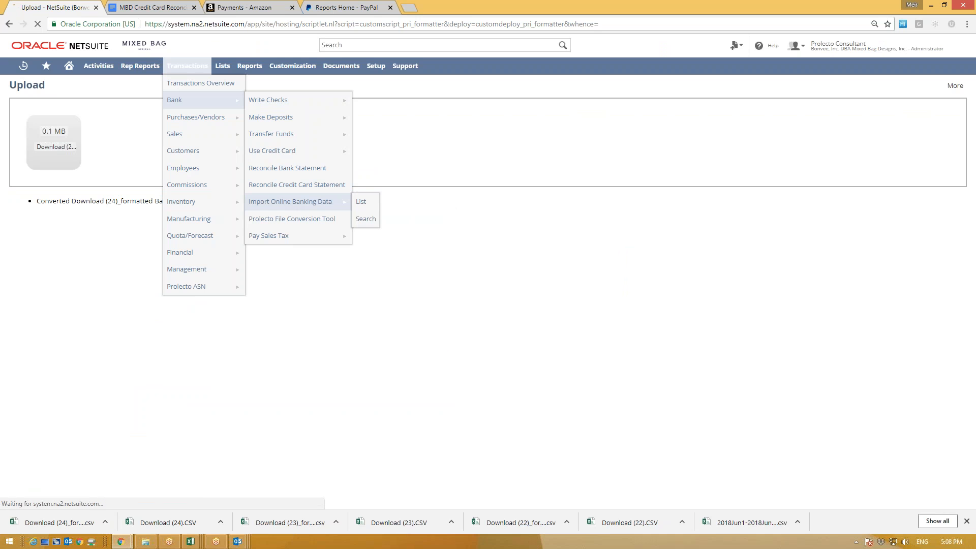
left_click(76, 122)
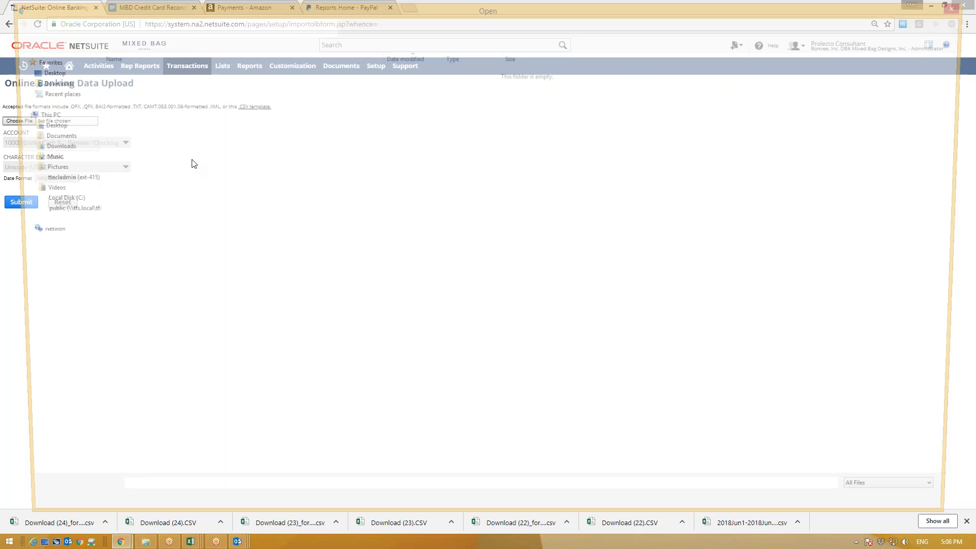
left_click(197, 72)
key("Return")
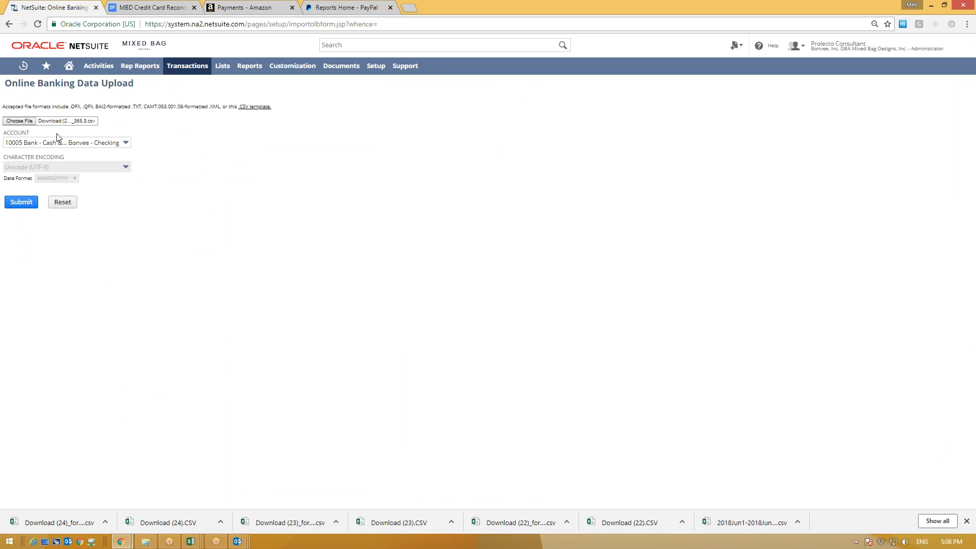
Step: Import it into the Shopify Paypal account, confirming 245 transactions with 100 matched
left_click(81, 143)
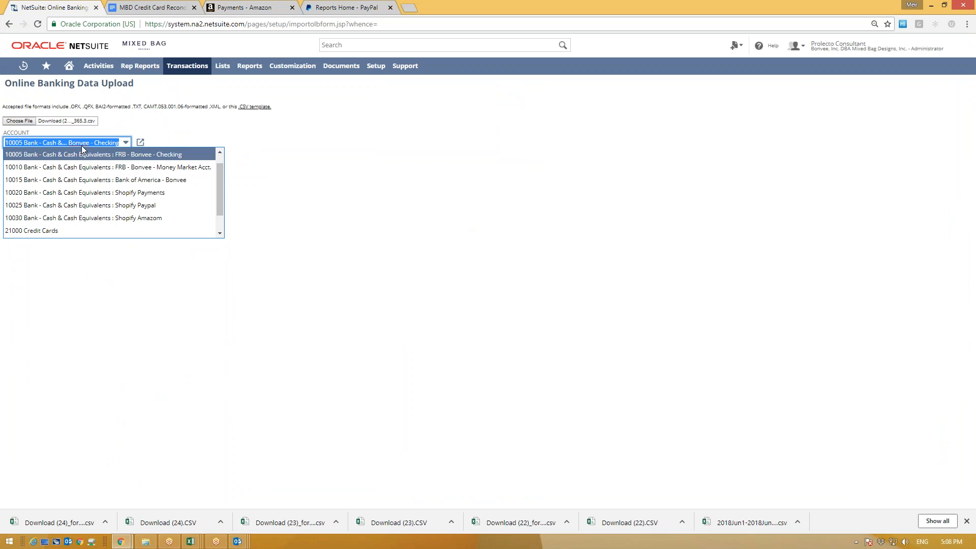
left_click(145, 205)
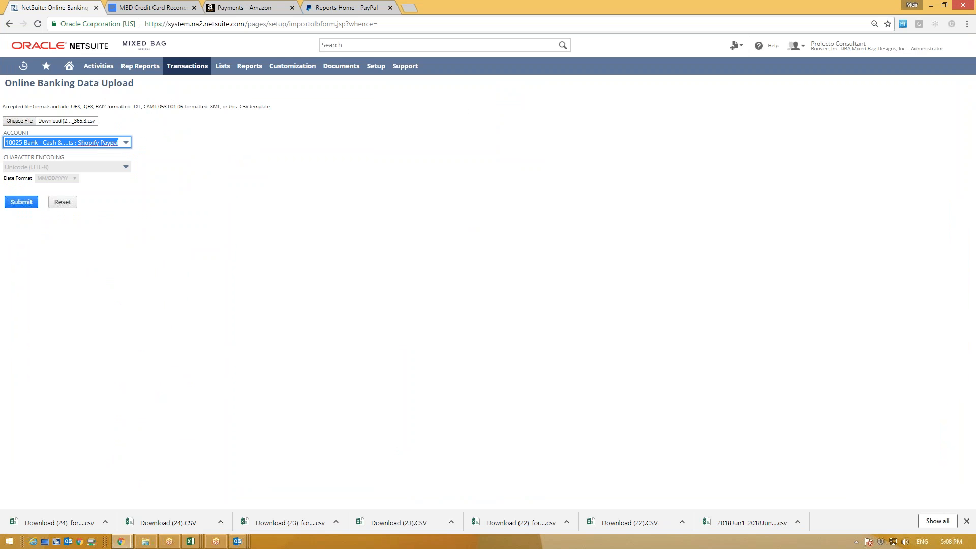
left_click(21, 202)
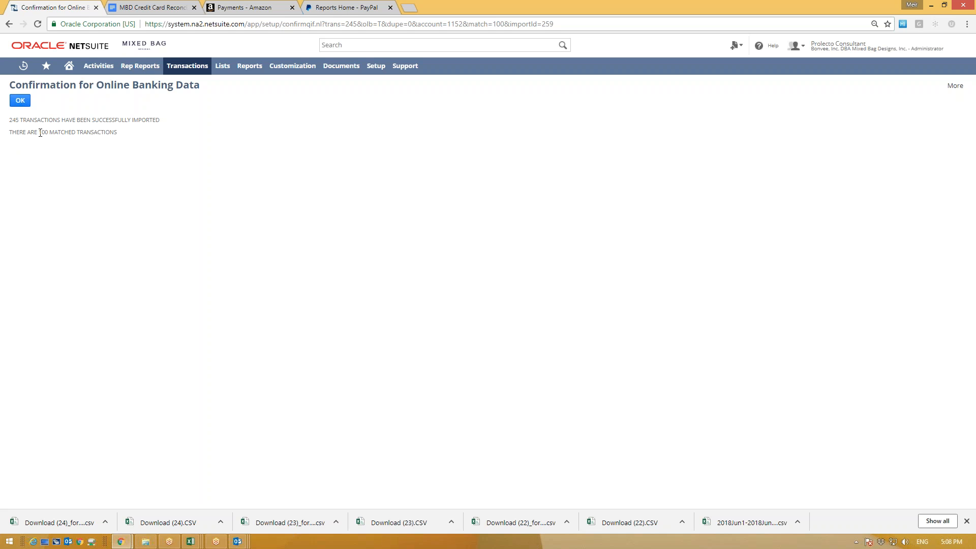
left_click_drag(39, 133, 97, 132)
left_click_drag(8, 122, 70, 121)
left_click(21, 100)
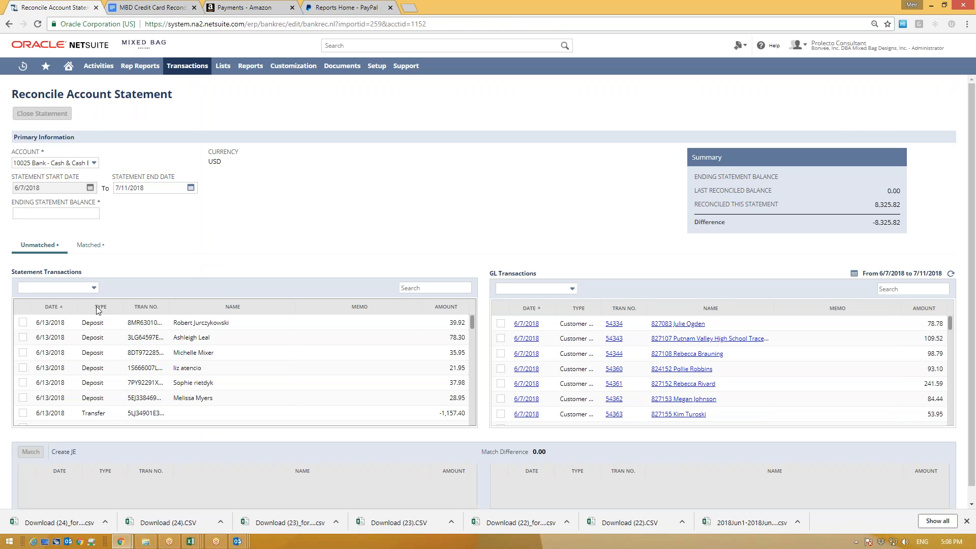
Step: Sort the unmatched statement transactions by Type, then review the PayPal deposits and fees
left_click(103, 306)
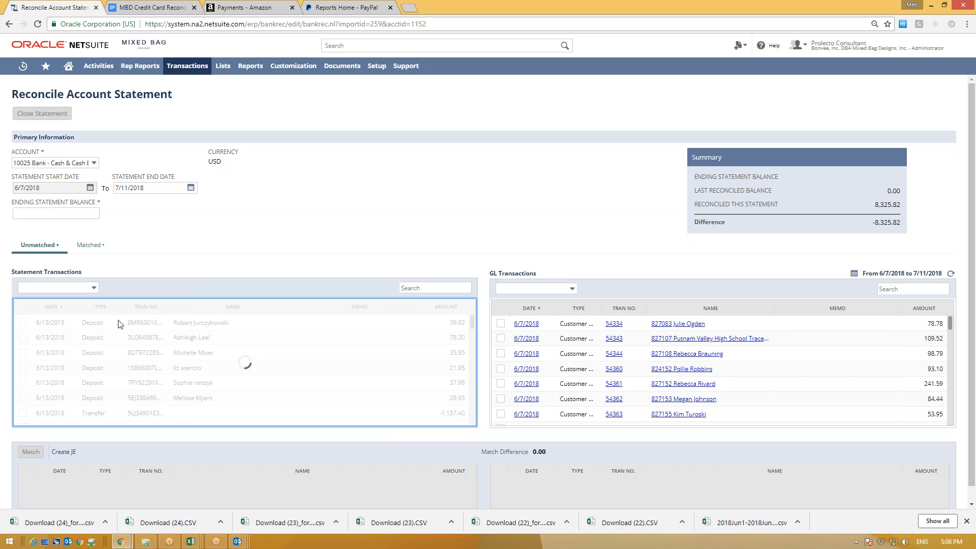
scroll(108, 347, "down", 5)
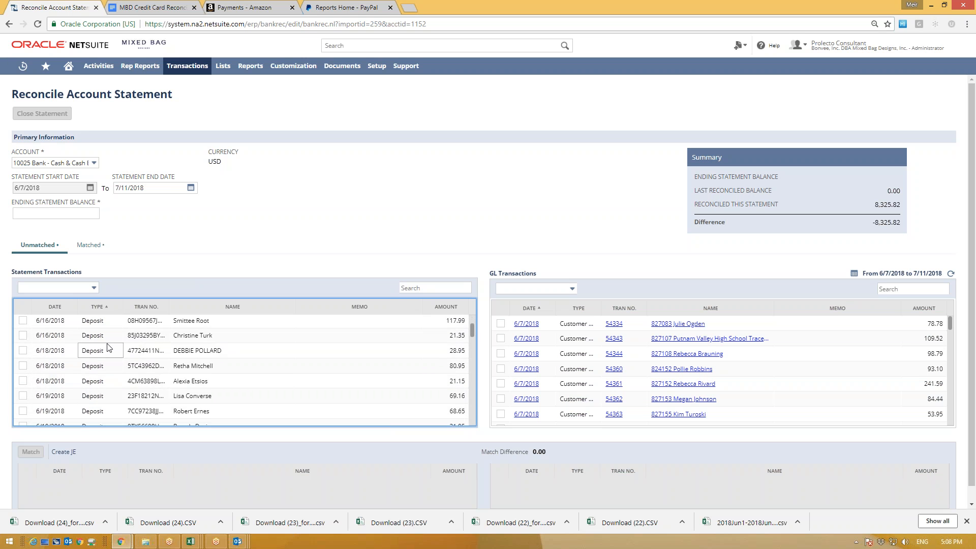
scroll(112, 345, "down", 5)
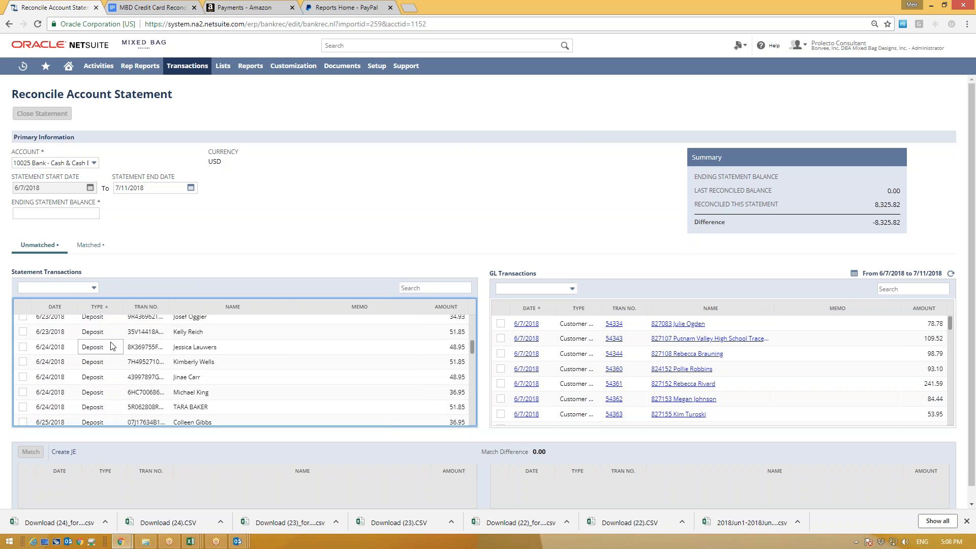
scroll(104, 369, "down", 4)
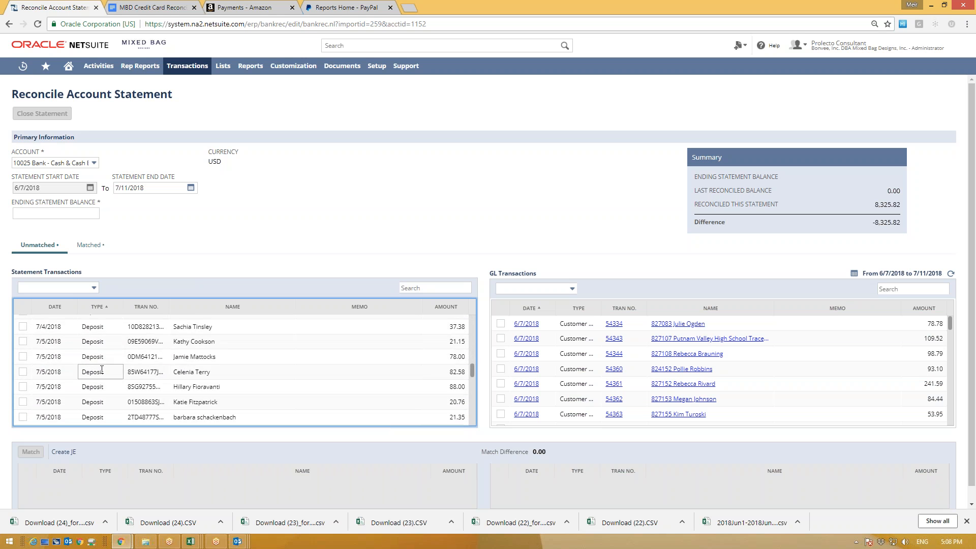
scroll(104, 372, "down", 1)
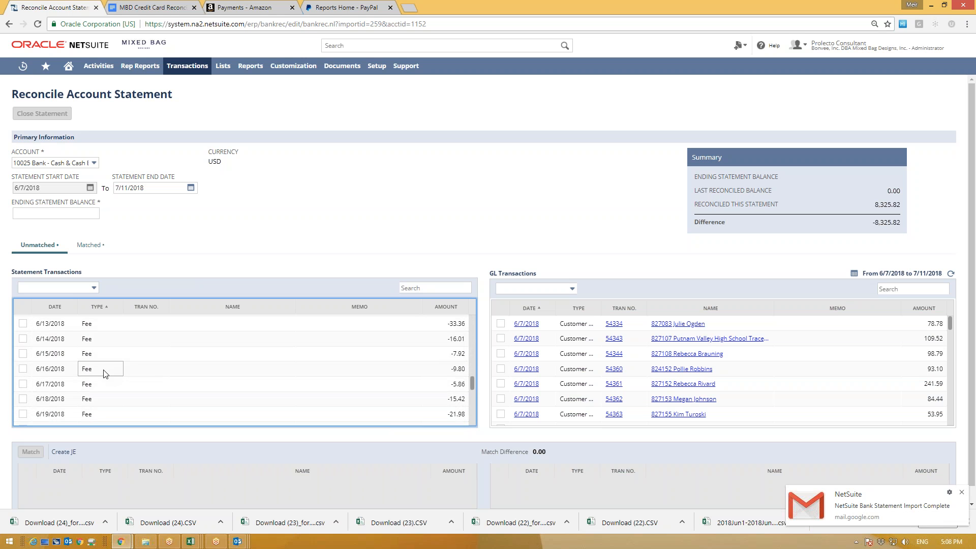
scroll(105, 370, "up", 1)
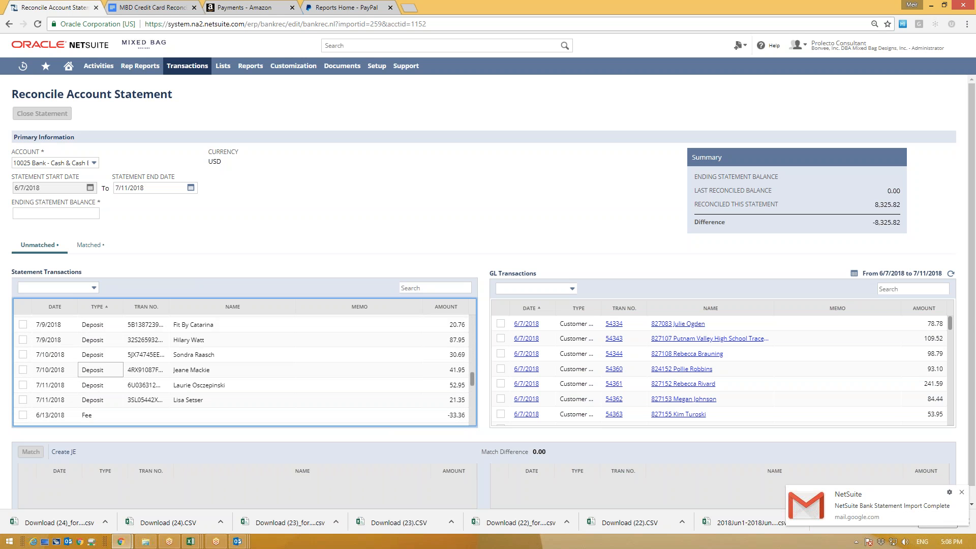
scroll(110, 335, "up", 1)
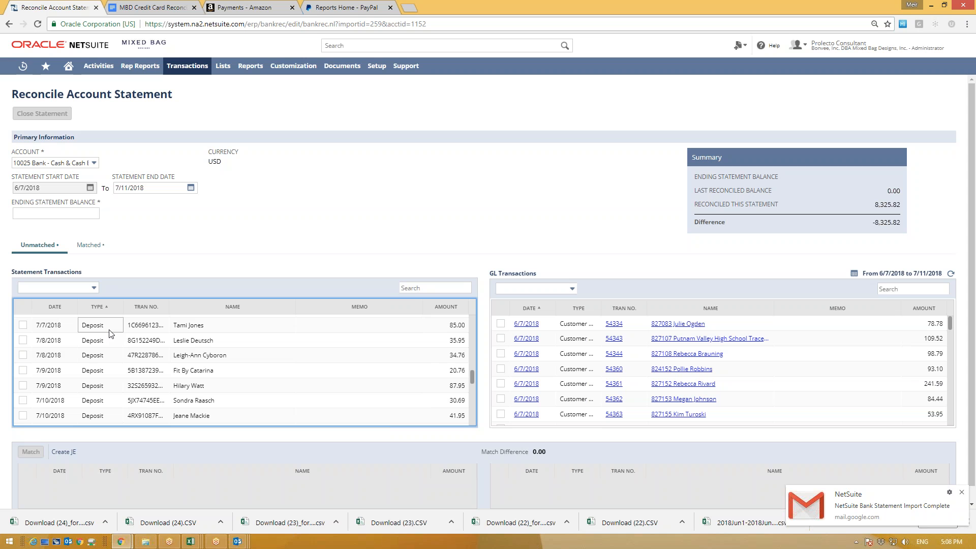
scroll(112, 340, "up", 2)
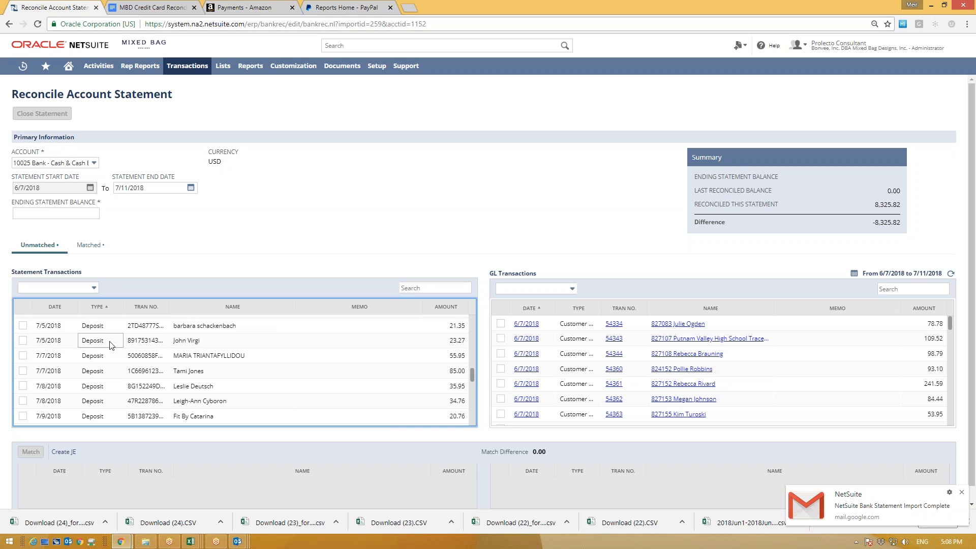
scroll(112, 347, "up", 4)
scroll(113, 347, "down", 2)
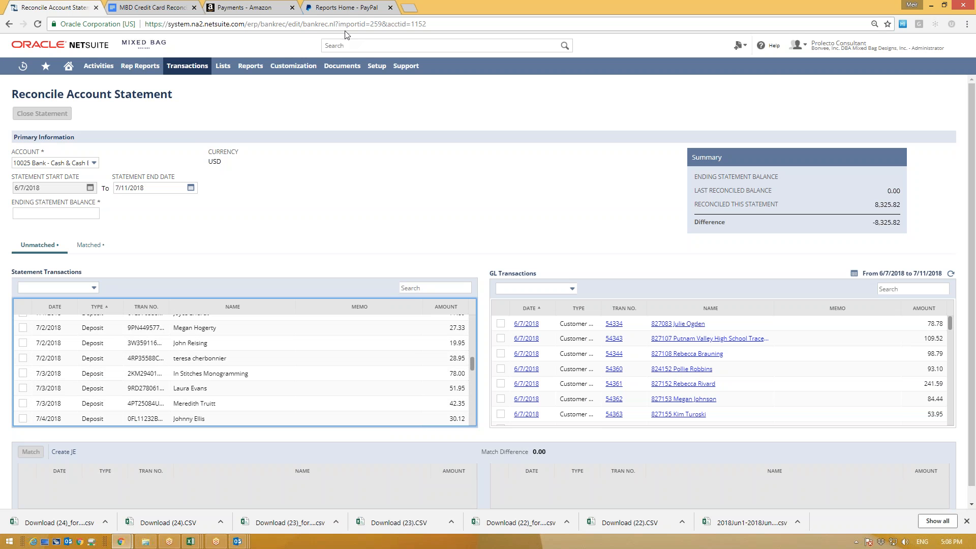
left_click(350, 7)
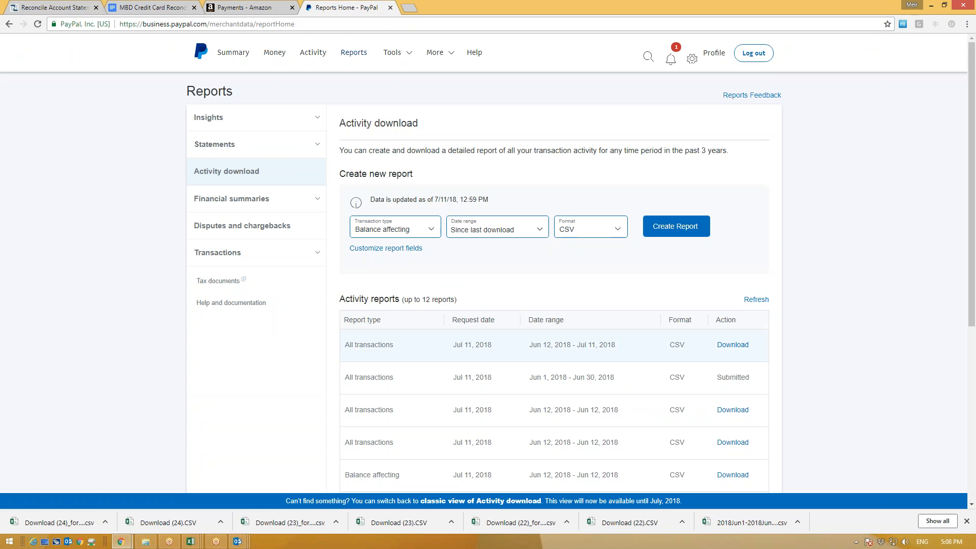
left_click_drag(529, 346, 621, 349)
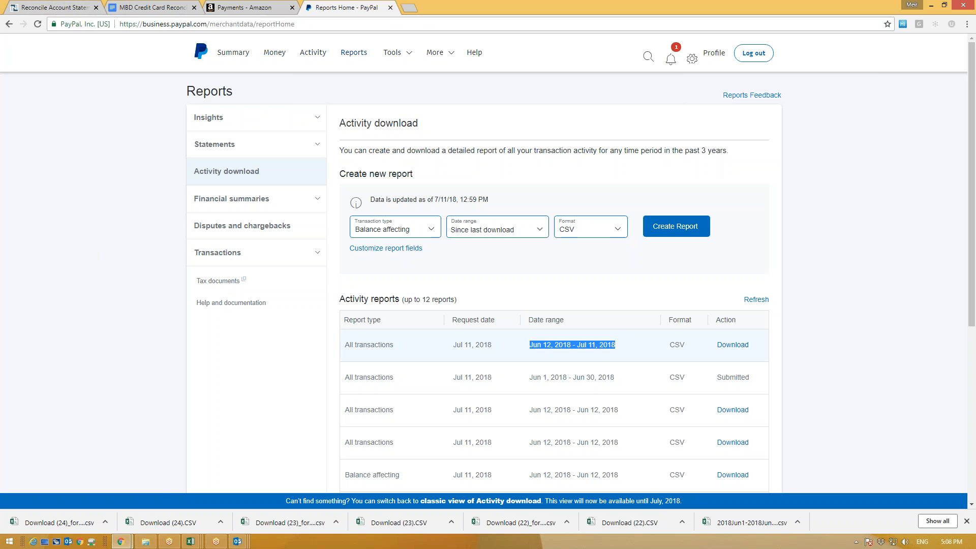
left_click(42, 4)
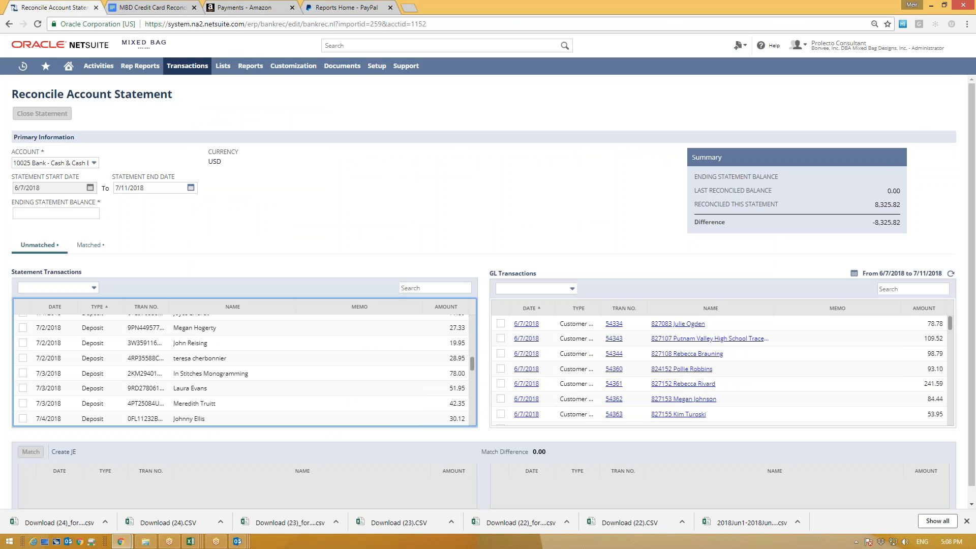
Step: Select the customer's surname on the first statement deposit
scroll(96, 374, "up", 3)
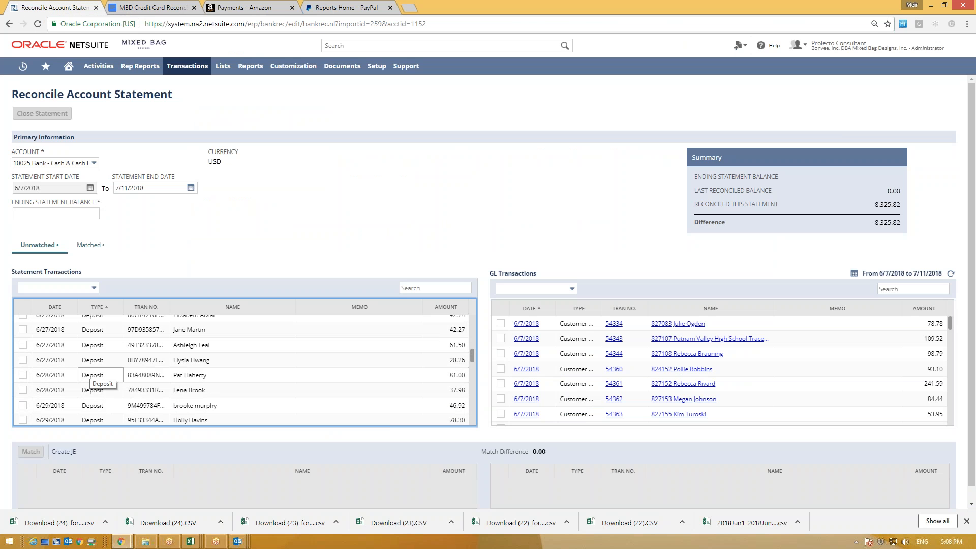
scroll(97, 374, "up", 10)
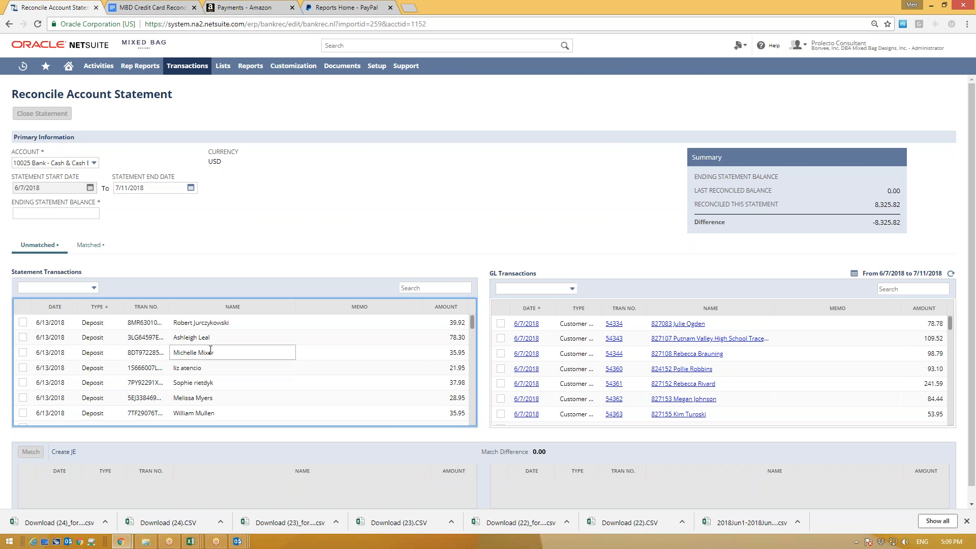
left_click(170, 325)
left_click_drag(244, 324, 173, 323)
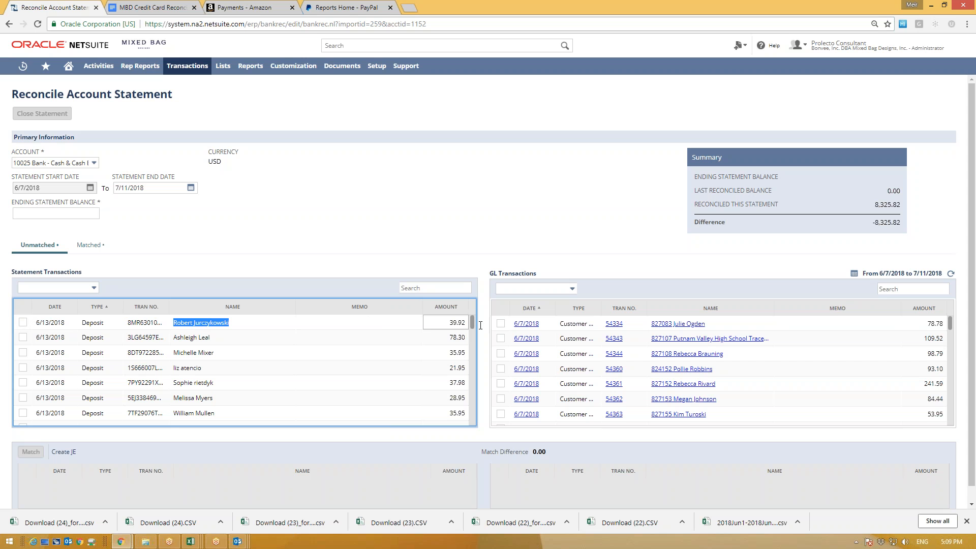
Step: Search GL transactions for 39.92 and tick the matching statement deposit and GL payment
left_click(901, 289)
type("39")
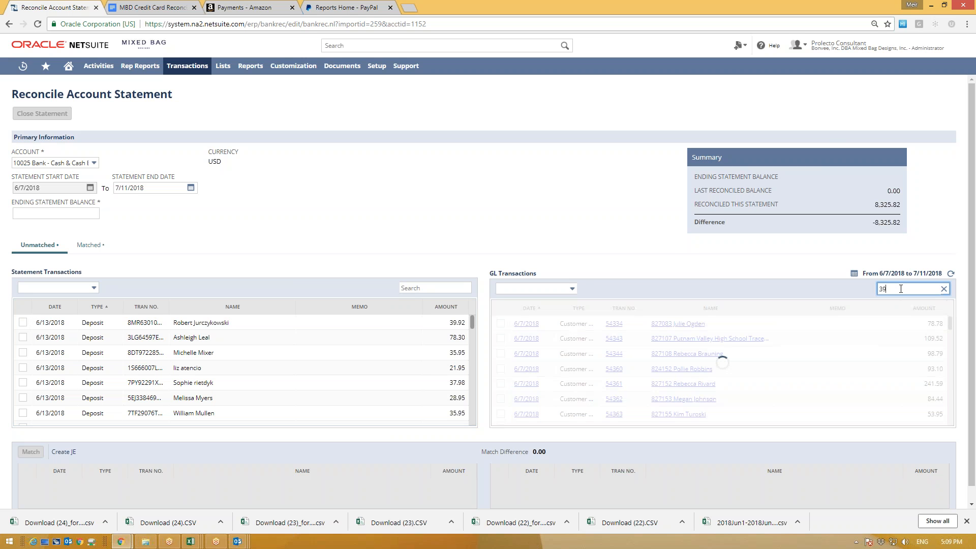
type(".92")
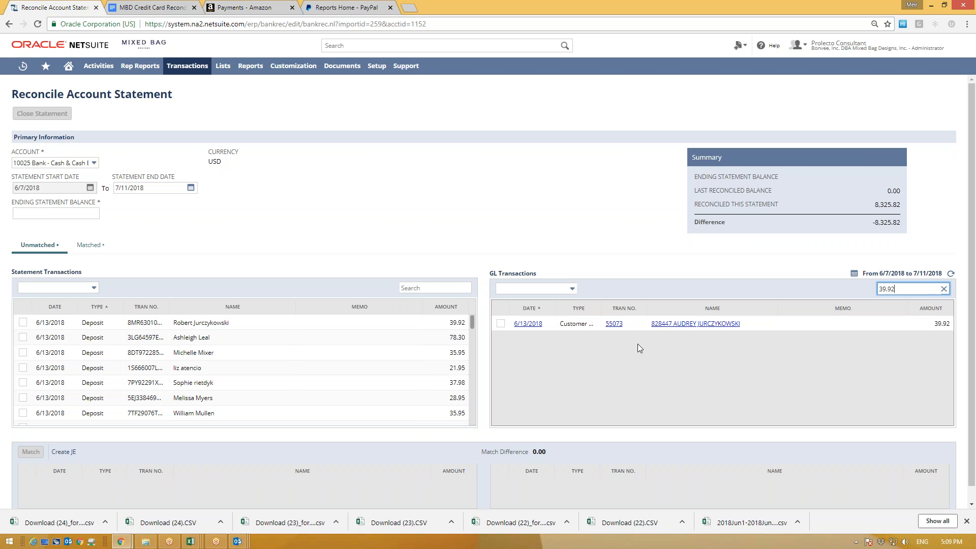
left_click(23, 322)
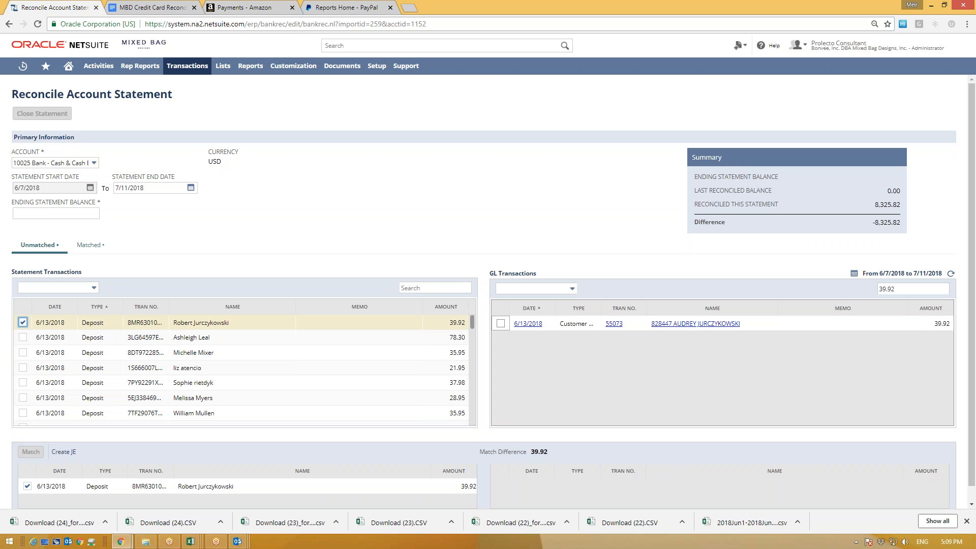
left_click(500, 323)
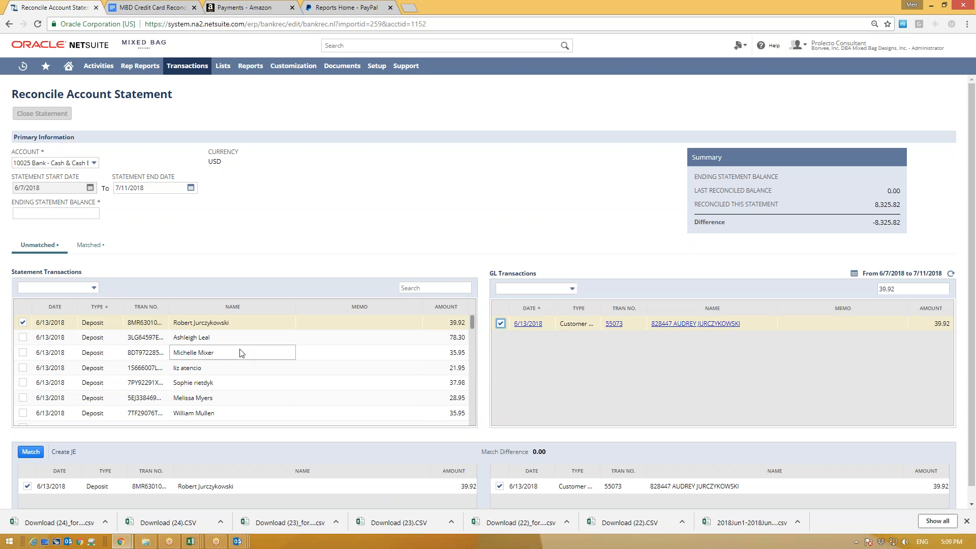
left_click_drag(742, 323, 654, 328)
left_click(119, 313)
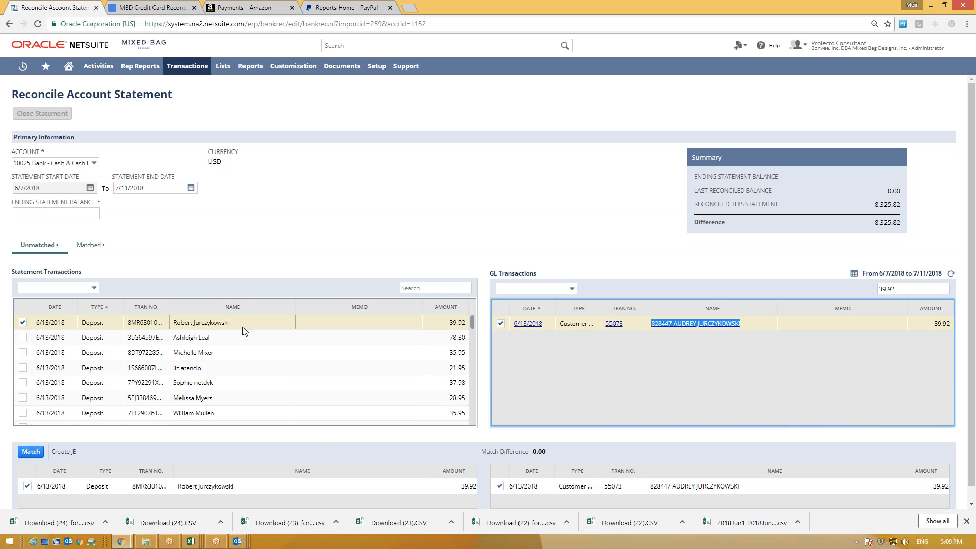
left_click_drag(229, 322, 173, 322)
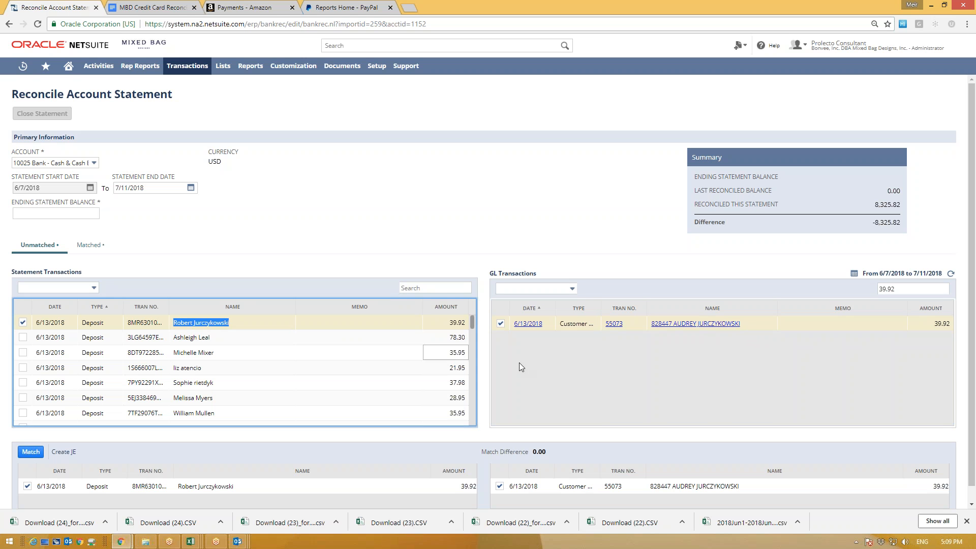
left_click(590, 360)
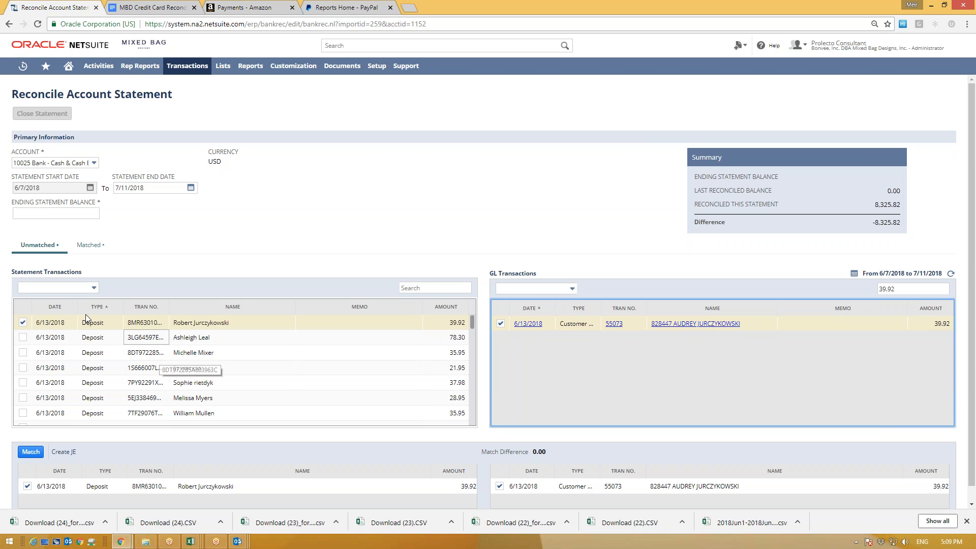
Step: Untick the 39.92 deposit to clear the pending match and review the statement list
left_click(22, 323)
scroll(192, 362, "down", 10)
scroll(147, 362, "down", 8)
scroll(147, 366, "down", 10)
scroll(121, 362, "down", 5)
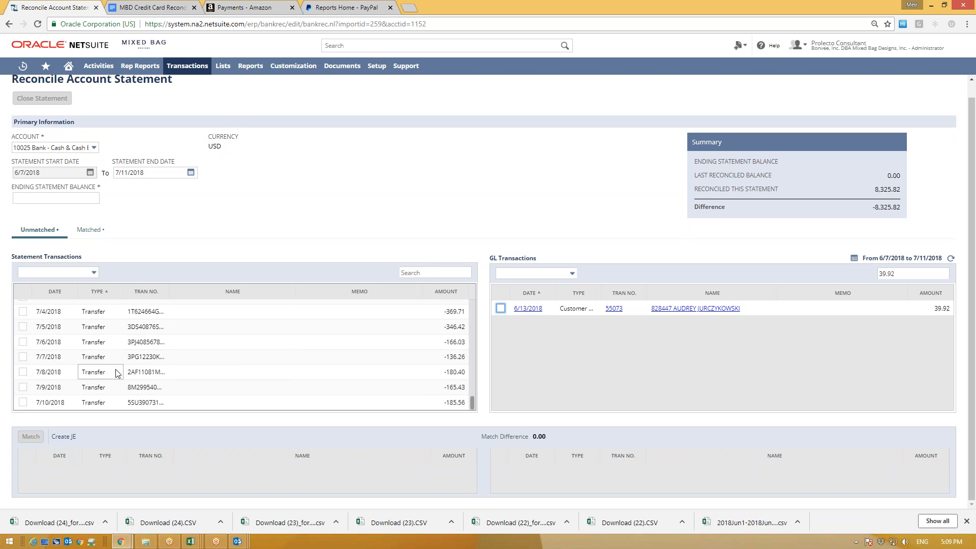
scroll(117, 371, "up", 15)
scroll(135, 364, "up", 10)
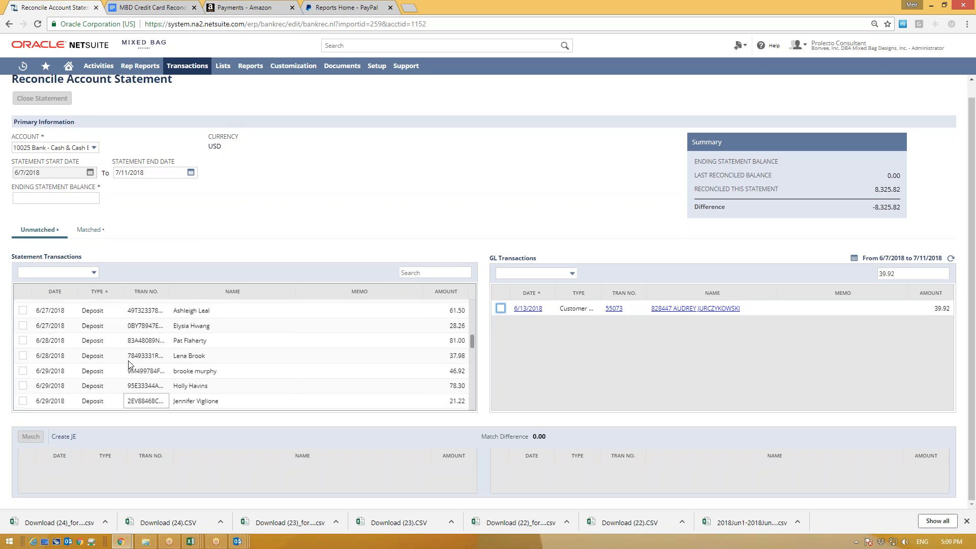
scroll(129, 364, "up", 10)
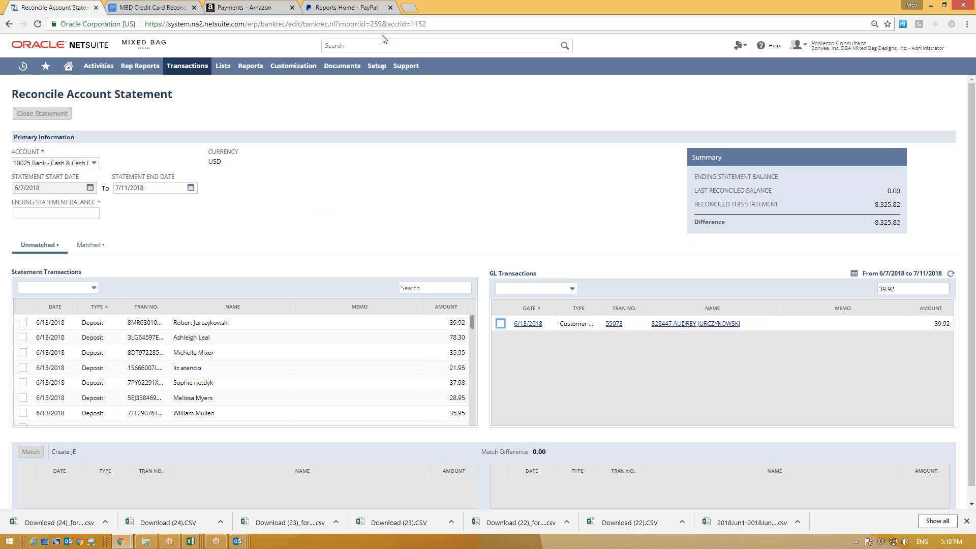
Step: Search the web for 'shopify' in a new tab and go to the store login page
left_click(415, 6)
left_click(337, 196)
type("sho")
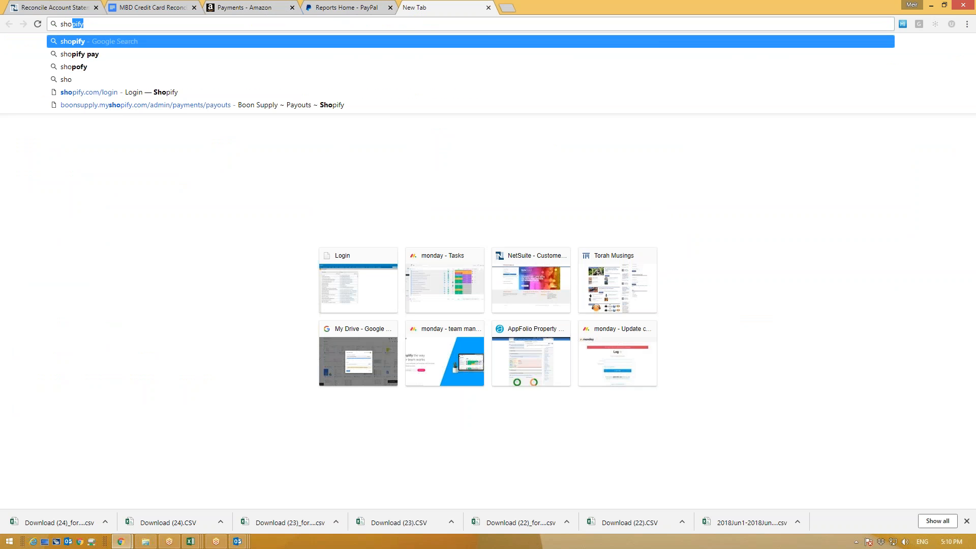
type("pify")
key("Return")
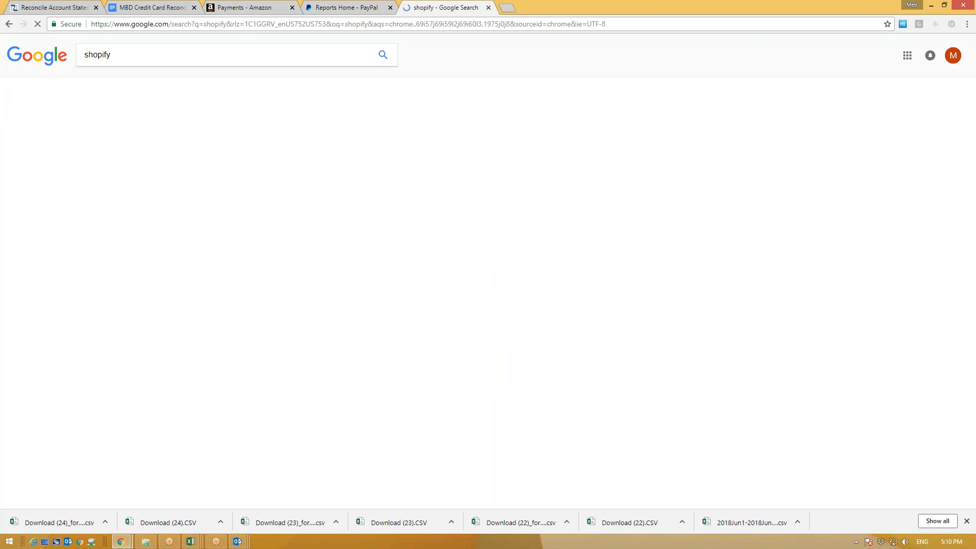
left_click(99, 369)
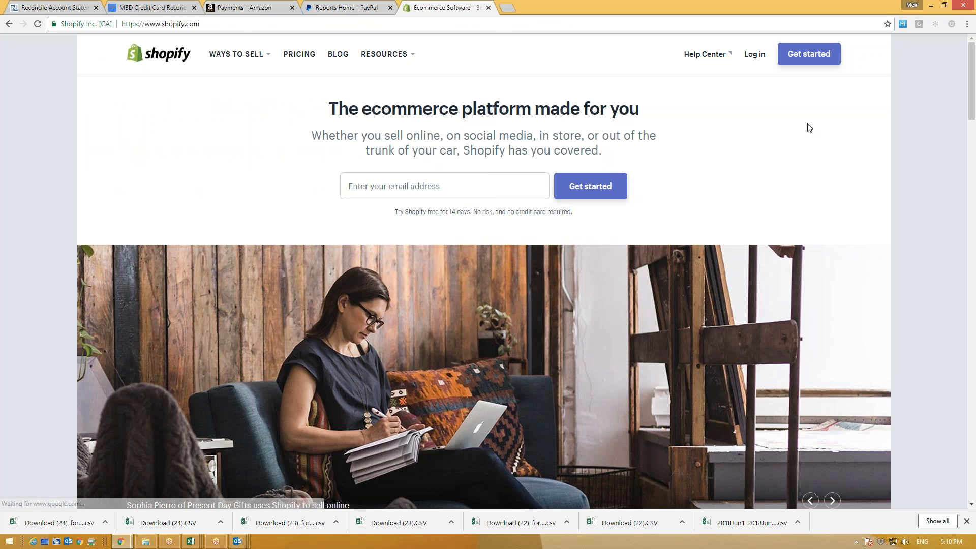
left_click(755, 54)
Step: Enter the account password, correcting typos, and log in to the store admin
left_click(311, 296)
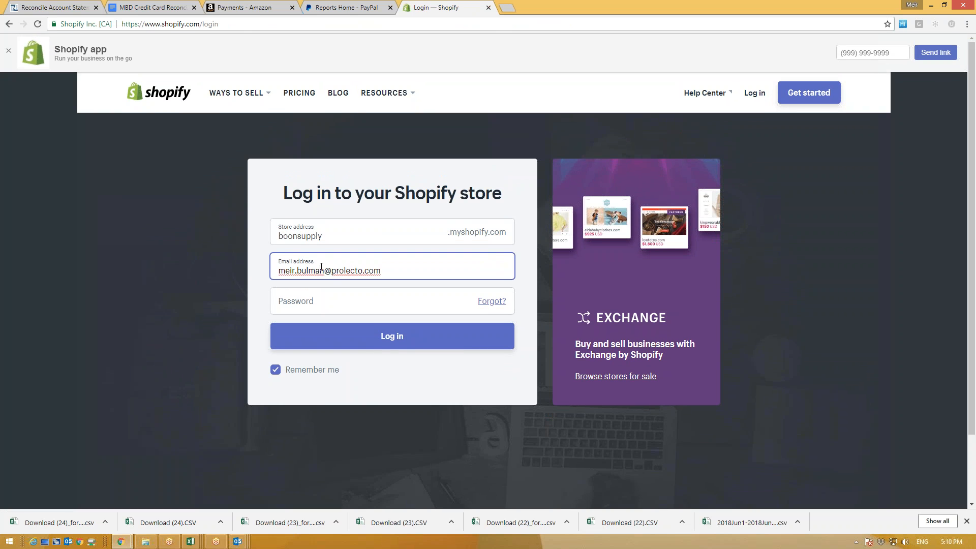
type("••")
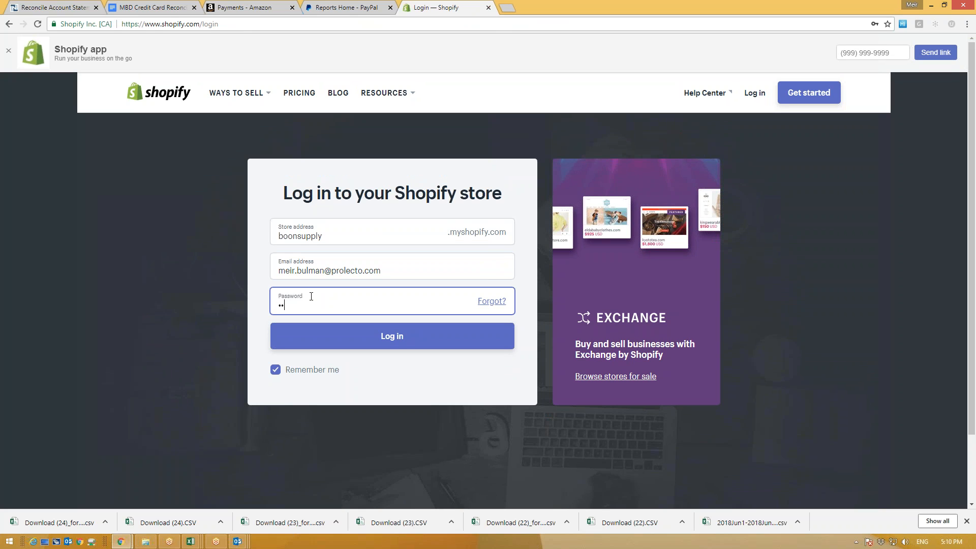
key("BackSpace")
type("•")
key("BackSpace")
type("•••")
left_click(373, 343)
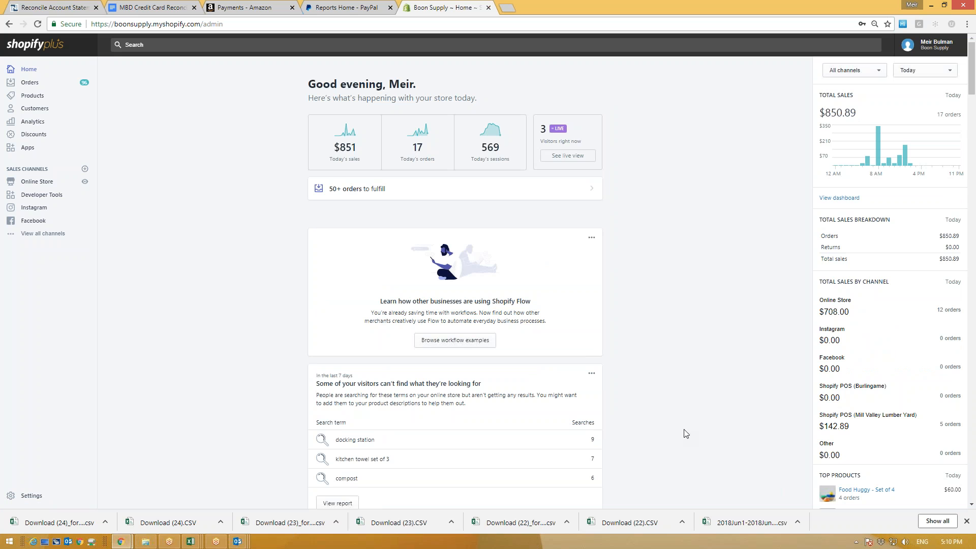
Step: Go through Settings and Payment providers to the Shopify Payments payouts list
mouse_move(51, 451)
left_mouse_down()
mouse_move(3, 461)
mouse_move(34, 513)
mouse_move(46, 451)
mouse_move(31, 454)
left_mouse_up()
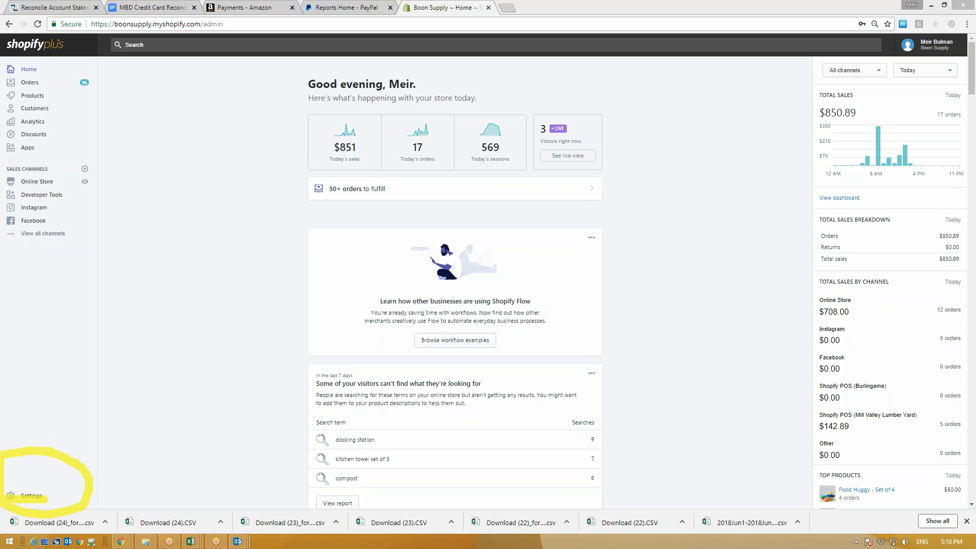
key("Escape")
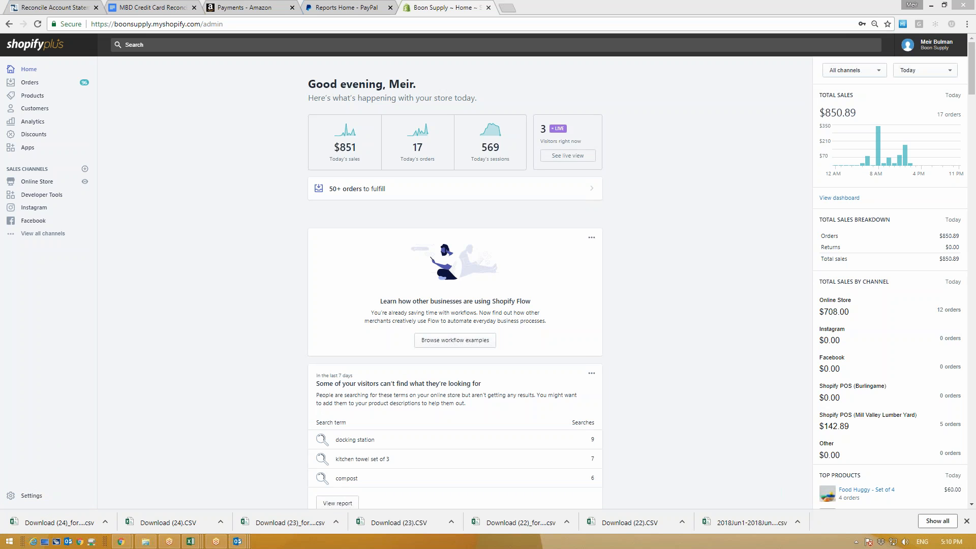
left_click(31, 496)
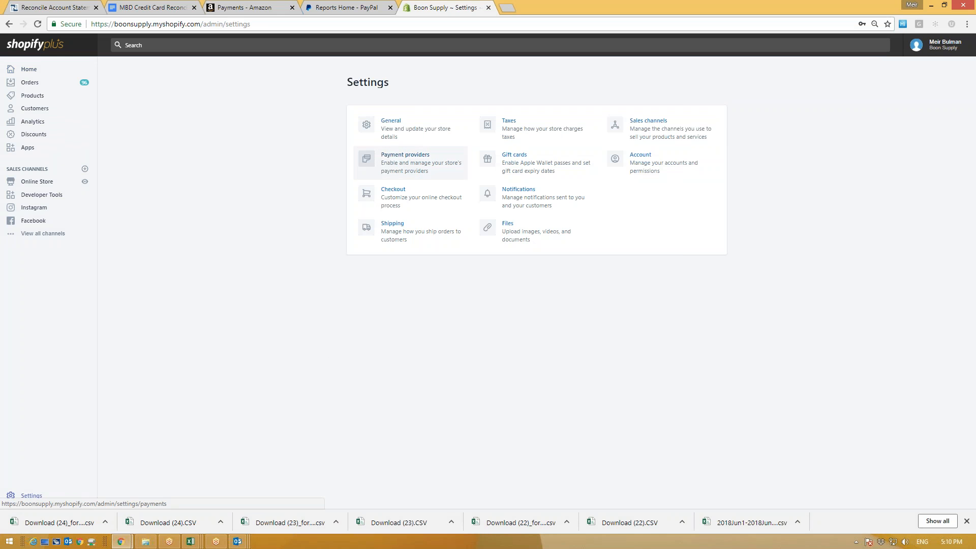
left_click(409, 163)
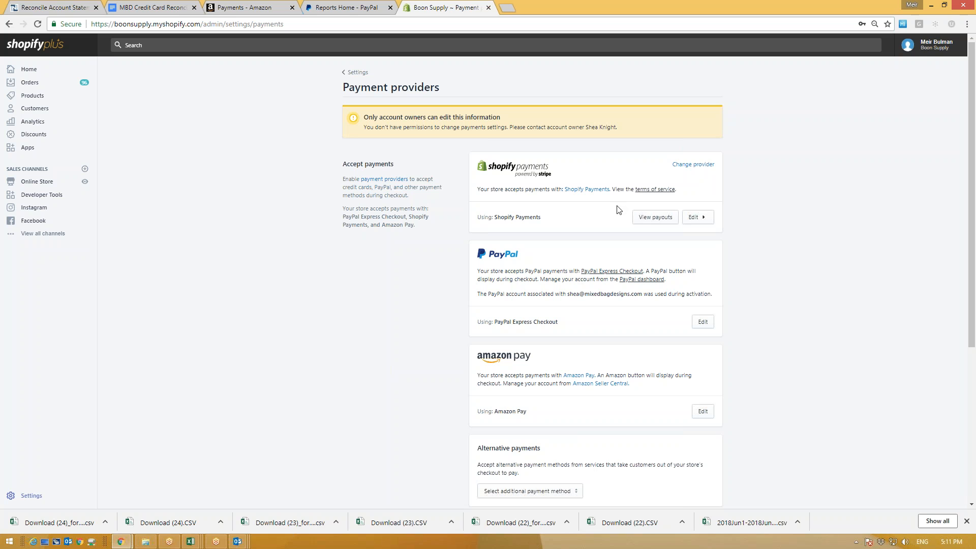
left_click_drag(538, 168, 495, 164)
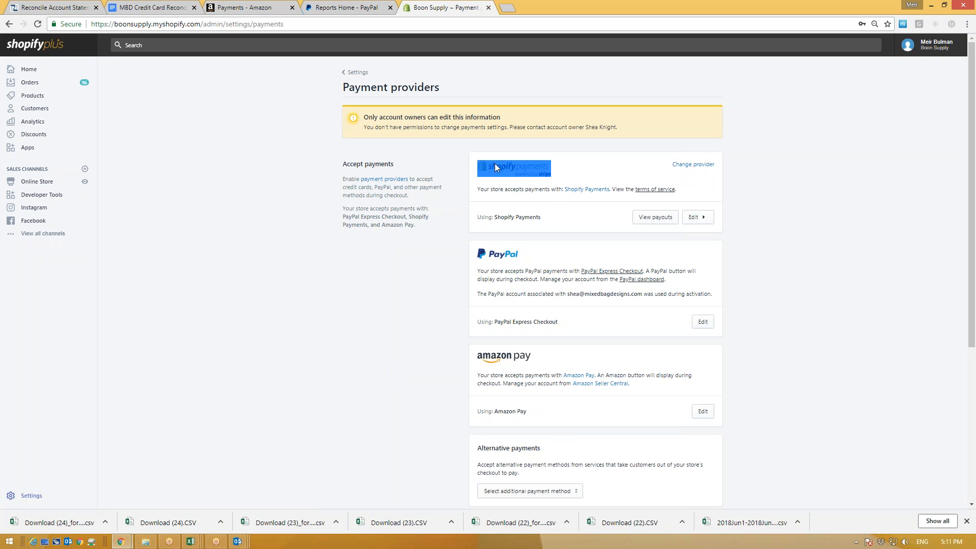
left_click(587, 219)
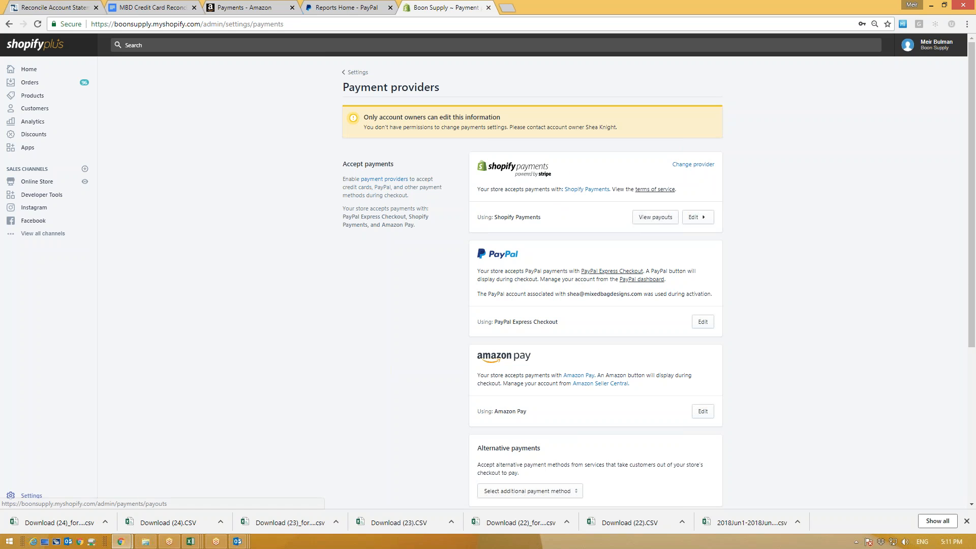
left_click_drag(670, 204, 663, 208)
key("Escape")
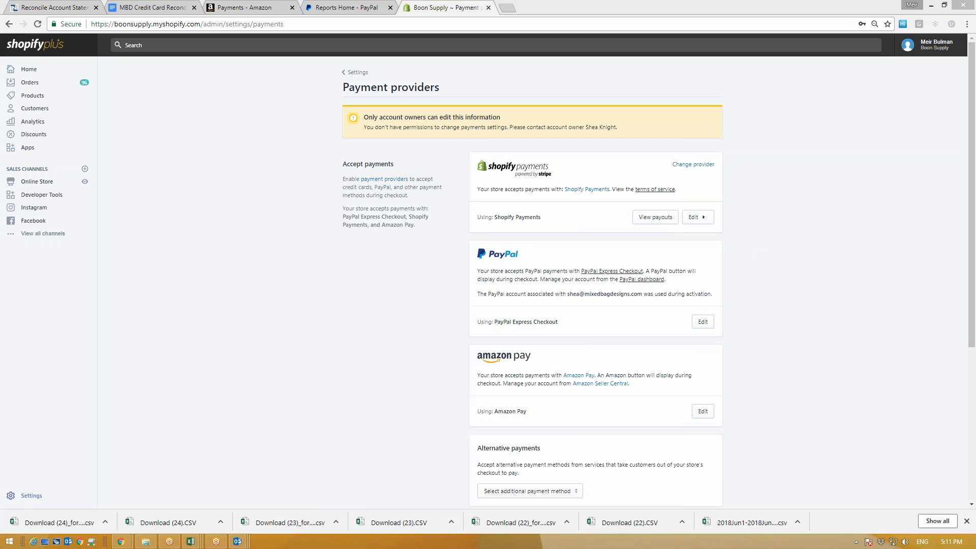
left_click(651, 220)
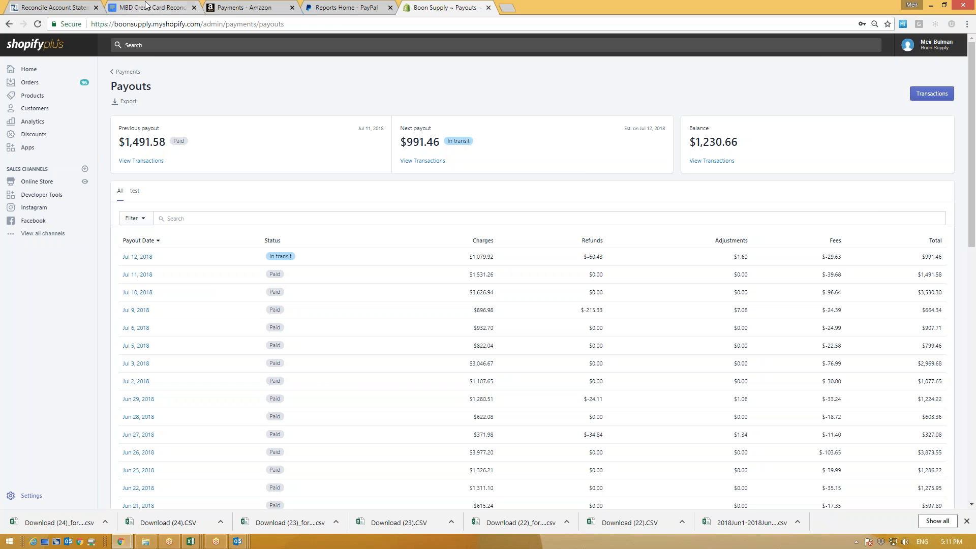
left_click(69, 7)
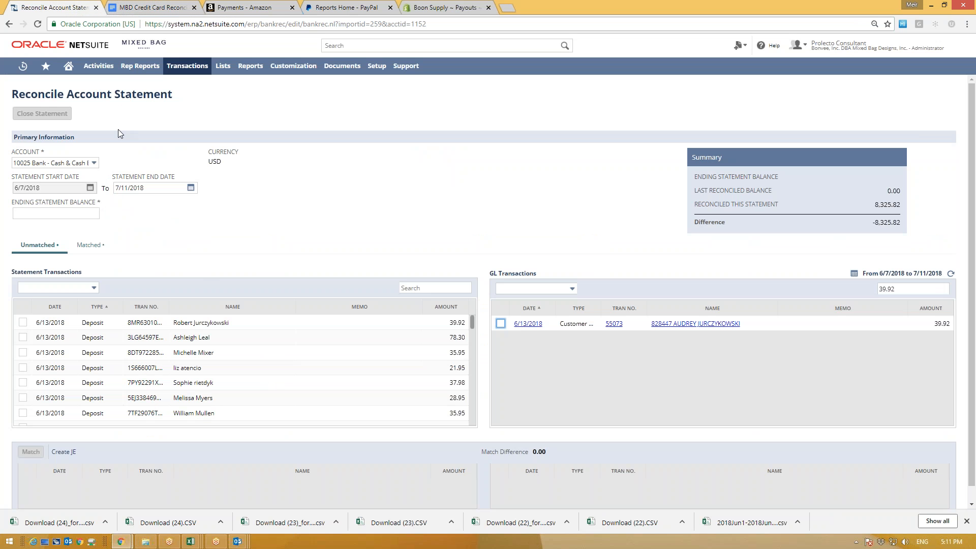
left_click_drag(68, 94, 194, 110)
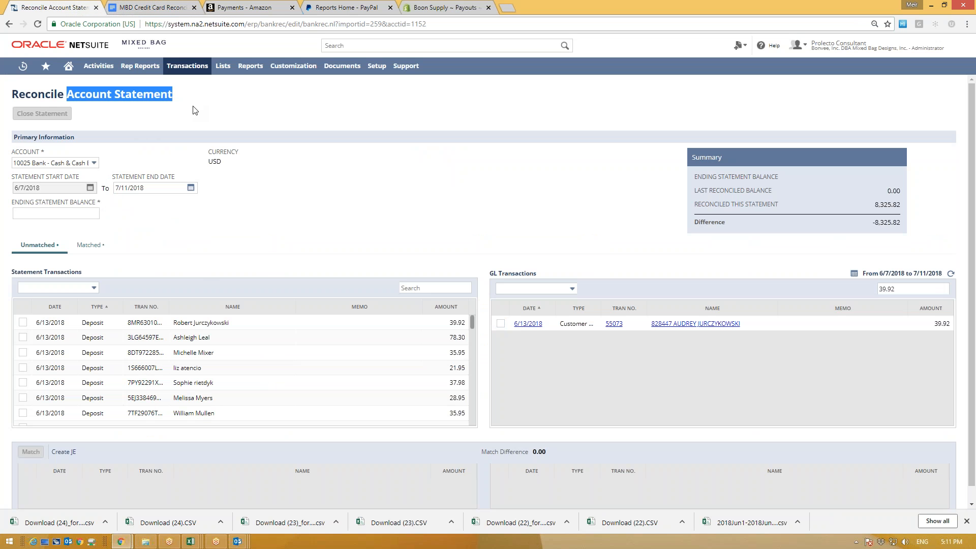
left_click(202, 97)
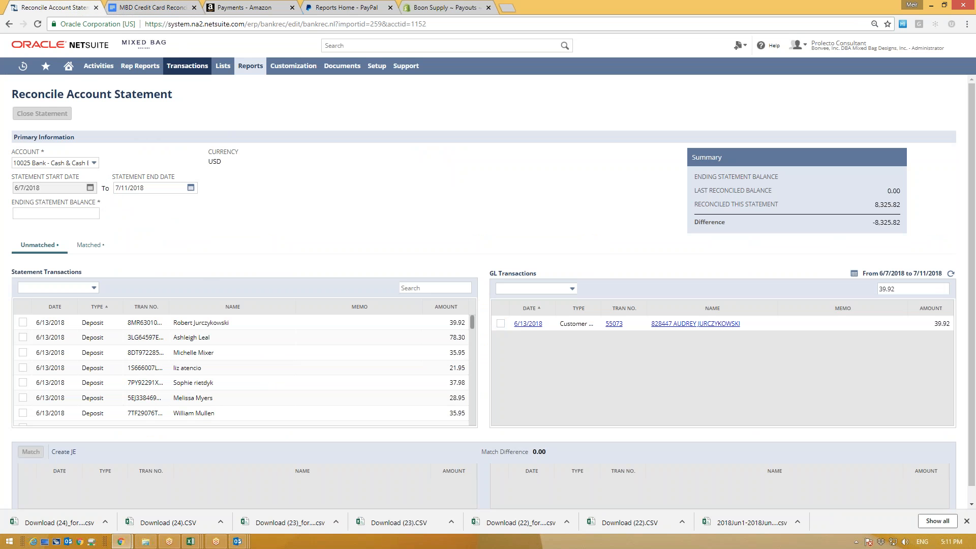
left_click(442, 7)
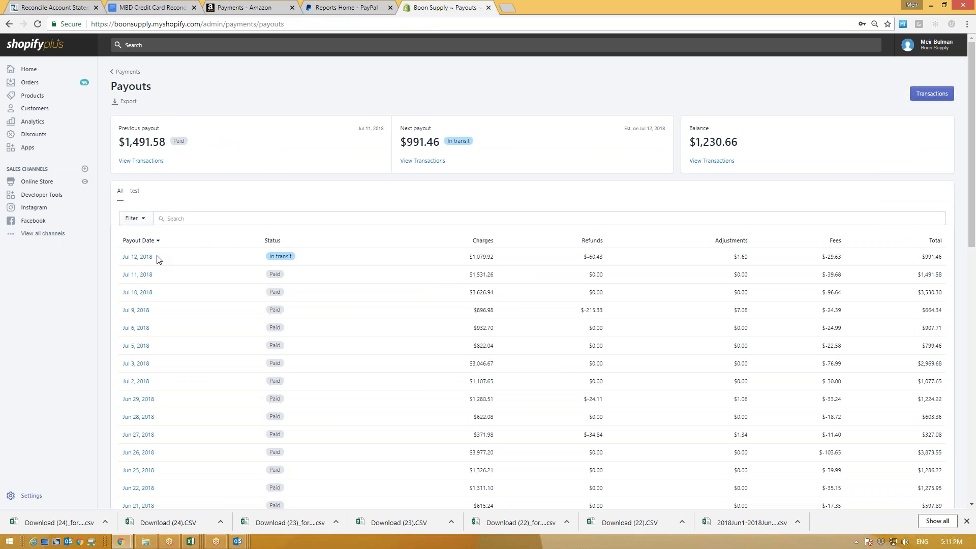
left_click(257, 8)
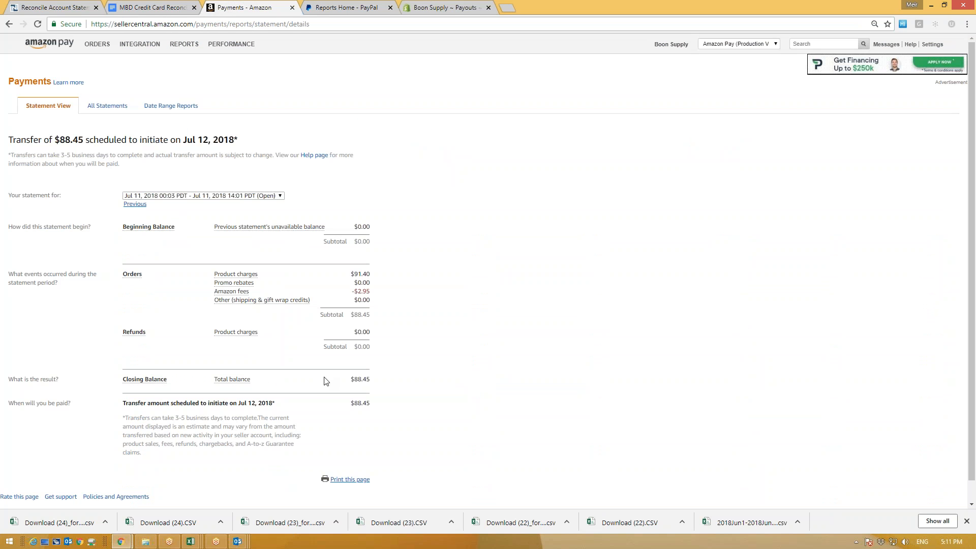
Step: Select the Jun 4–Jun 5, 2018 Amazon Pay statement showing the $233.44 transfer
left_click(209, 195)
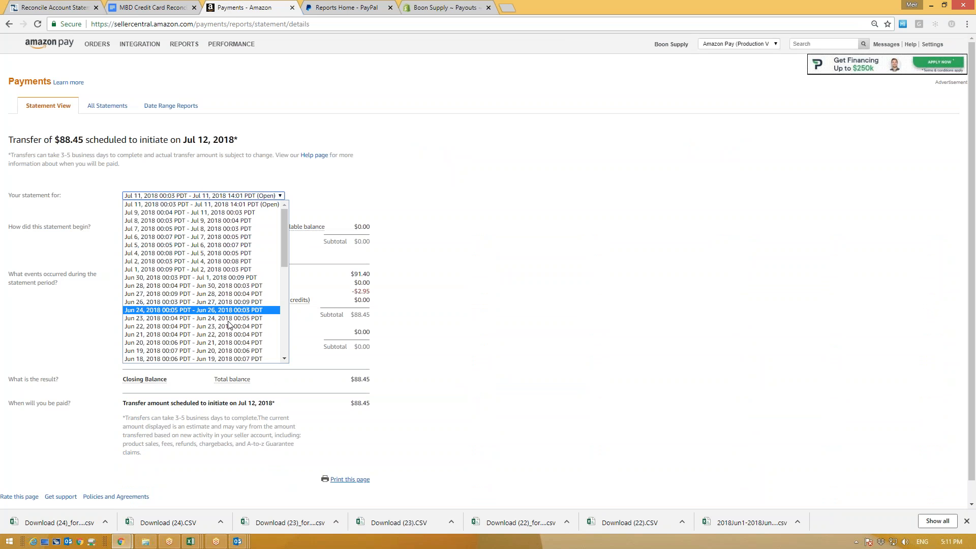
scroll(192, 325, "down", 3)
scroll(169, 288, "up", 1)
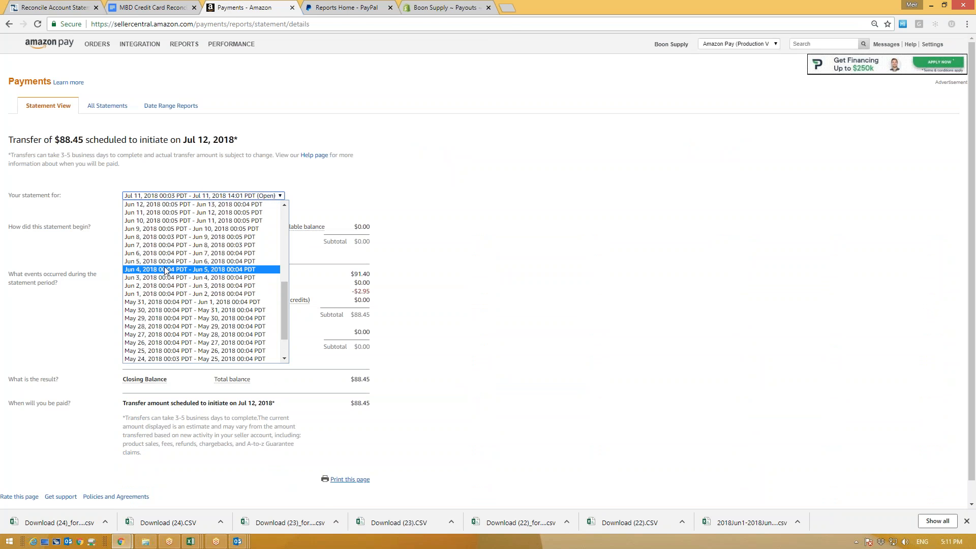
left_click(164, 266)
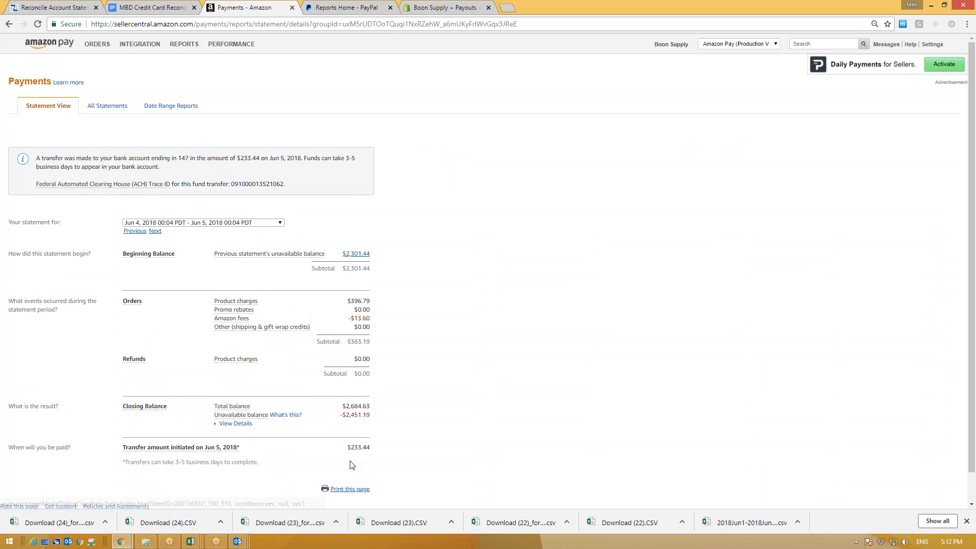
left_click_drag(366, 449, 122, 448)
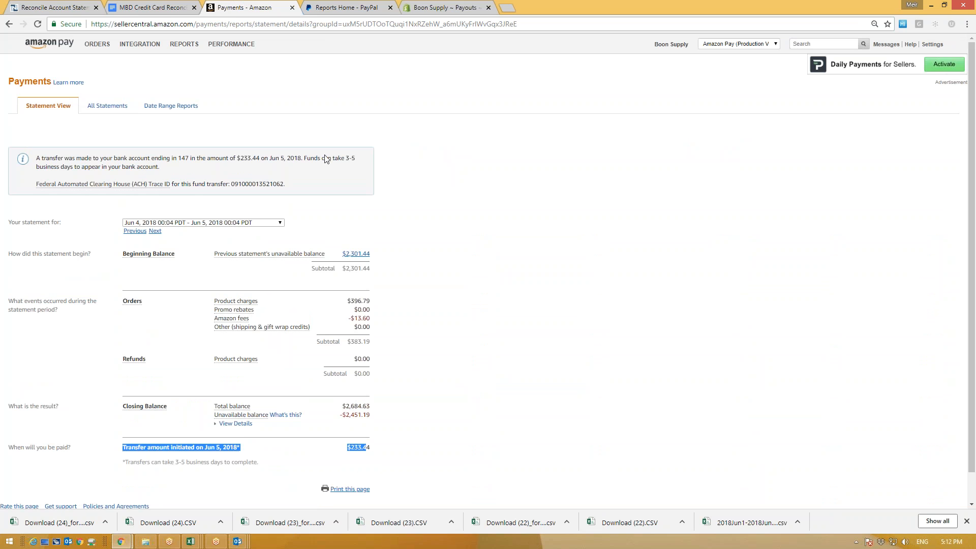
Step: Switch to the PayPal activity reports page and look over it
left_click(327, 4)
scroll(456, 351, "down", 2)
scroll(455, 365, "up", 2)
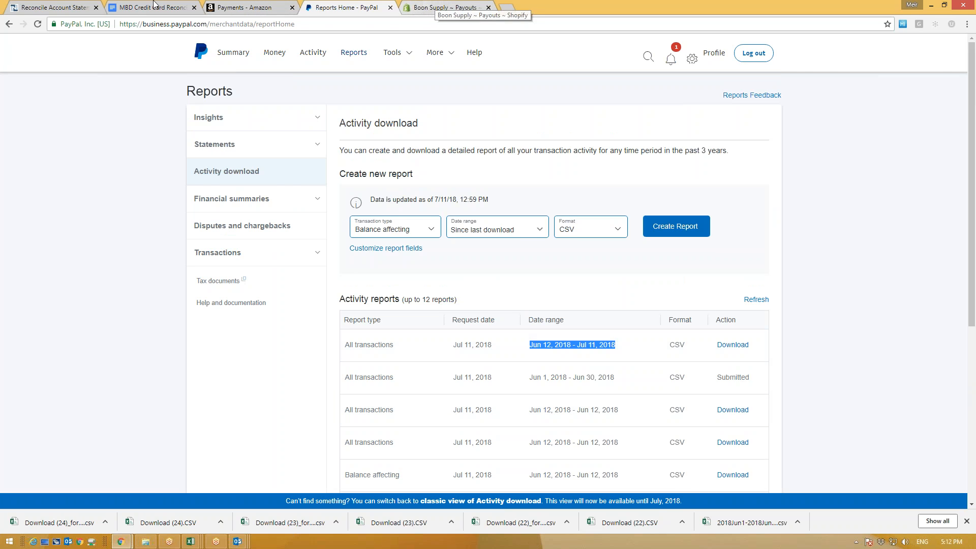
Step: Check NetSuite's Ending Statement Balance field, then return to the Shopify Payouts list
left_click(58, 7)
left_click(56, 210)
left_click(447, 7)
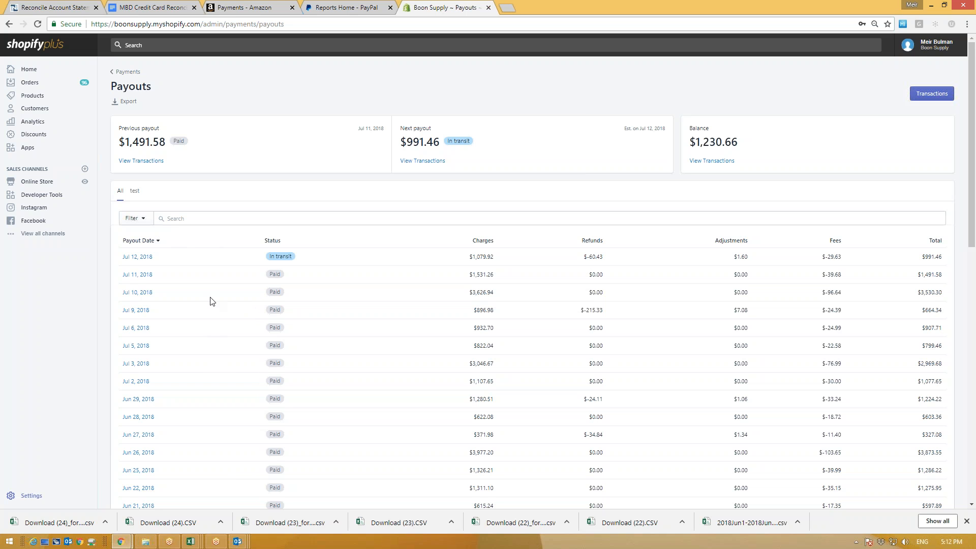
Step: Export payouts from 2018-06-04 to 2018-06-21 as an Excel-ready CSV, delivered by email
left_click(126, 104)
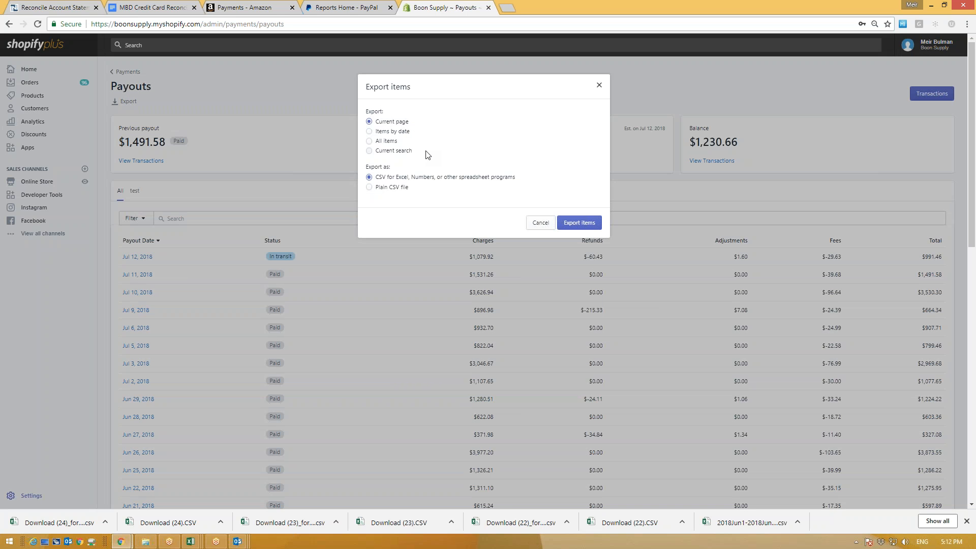
left_click(409, 132)
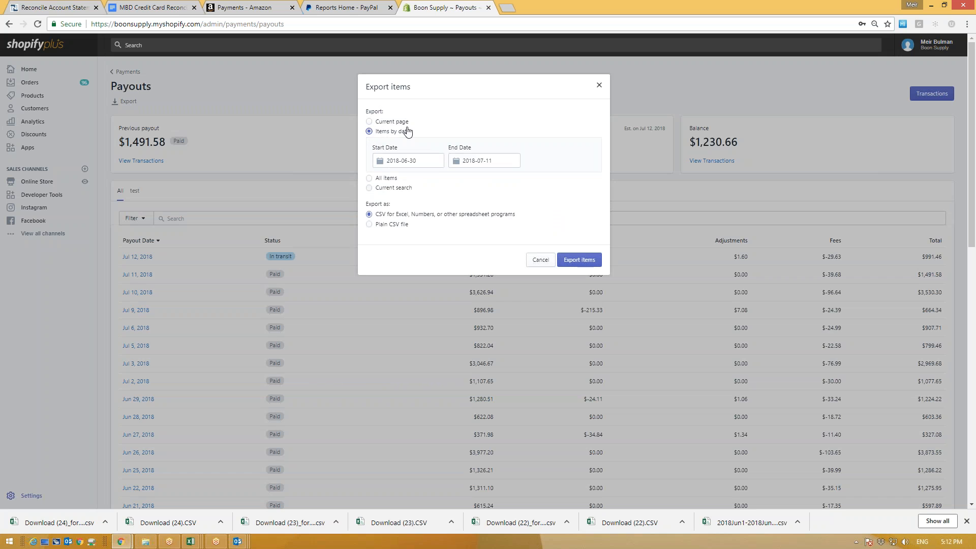
left_click(418, 162)
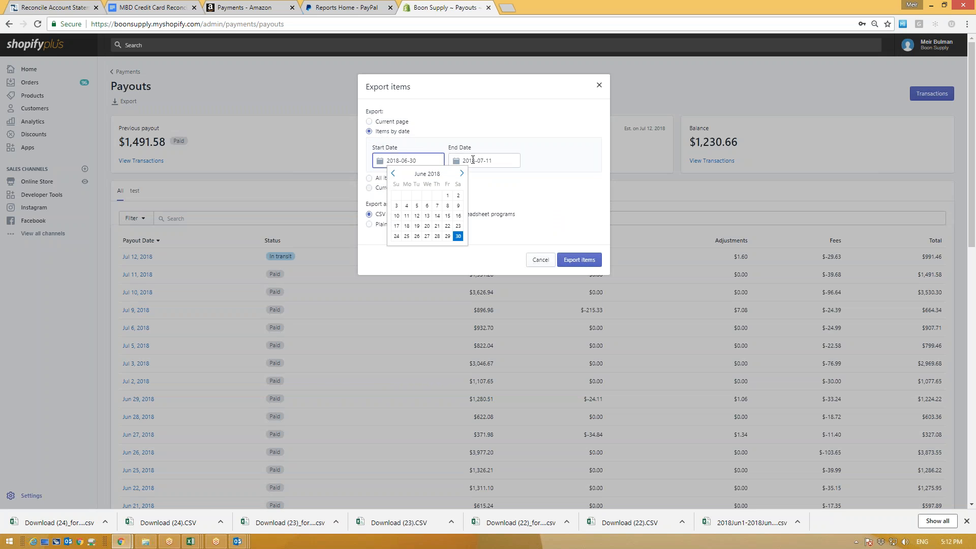
left_click(122, 86)
left_click(407, 206)
left_click(498, 160)
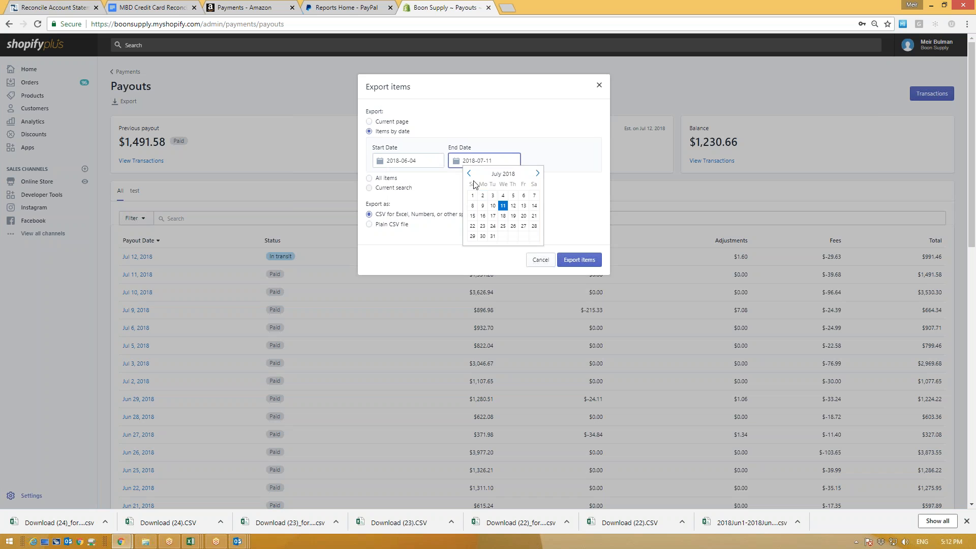
left_click(469, 173)
left_click(513, 226)
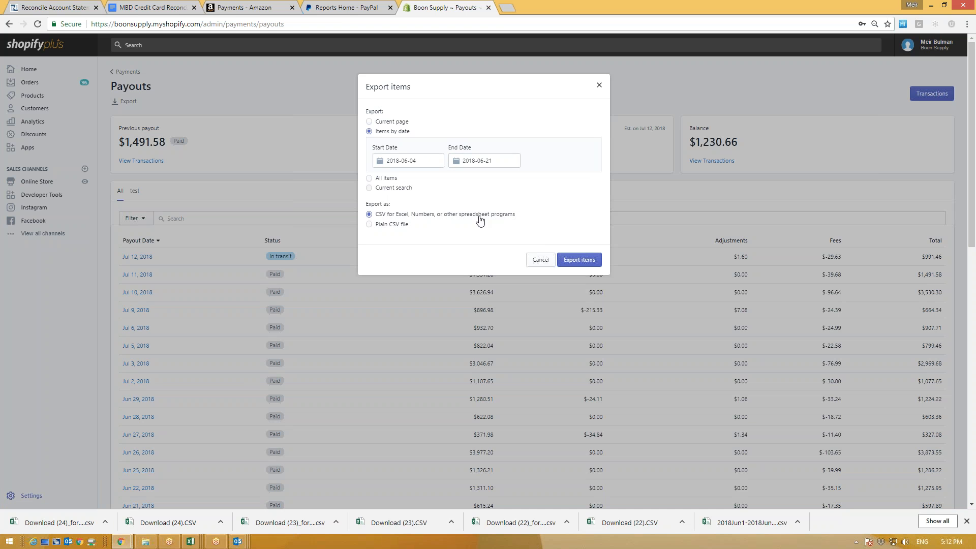
left_click_drag(379, 214, 502, 217)
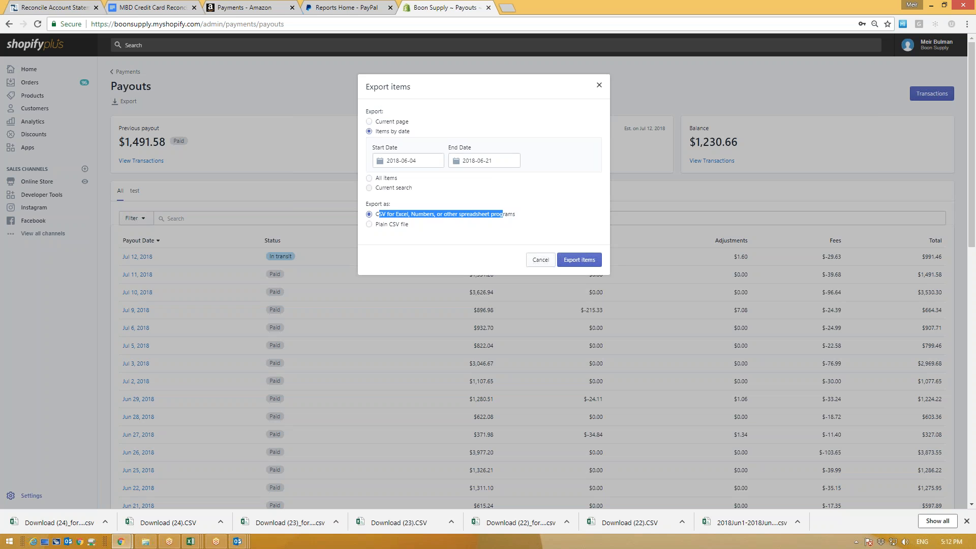
left_click(574, 261)
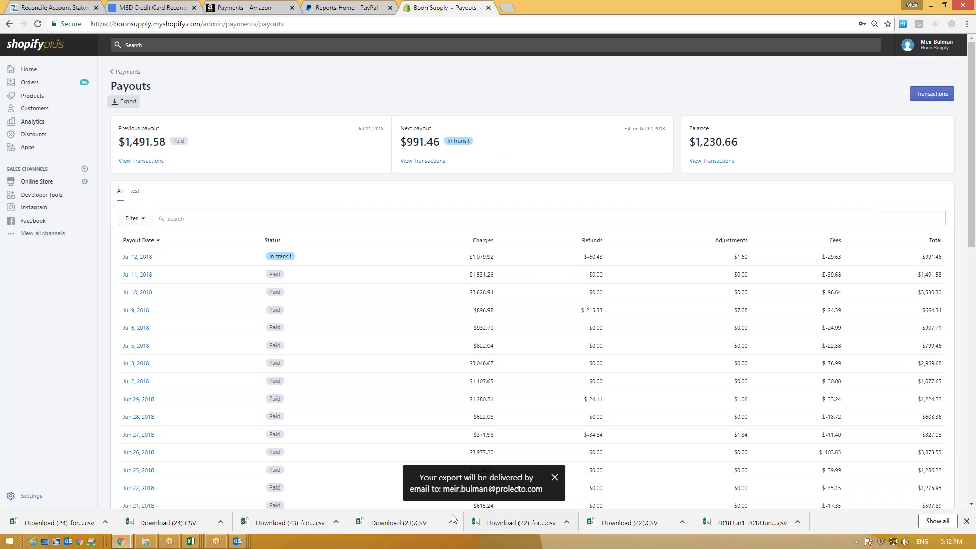
left_click_drag(542, 489, 443, 488)
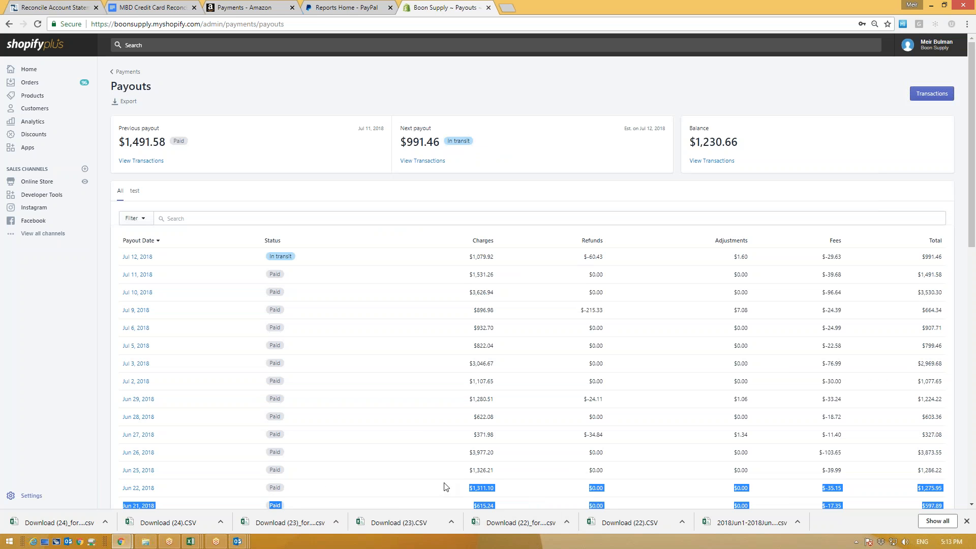
left_click(334, 105)
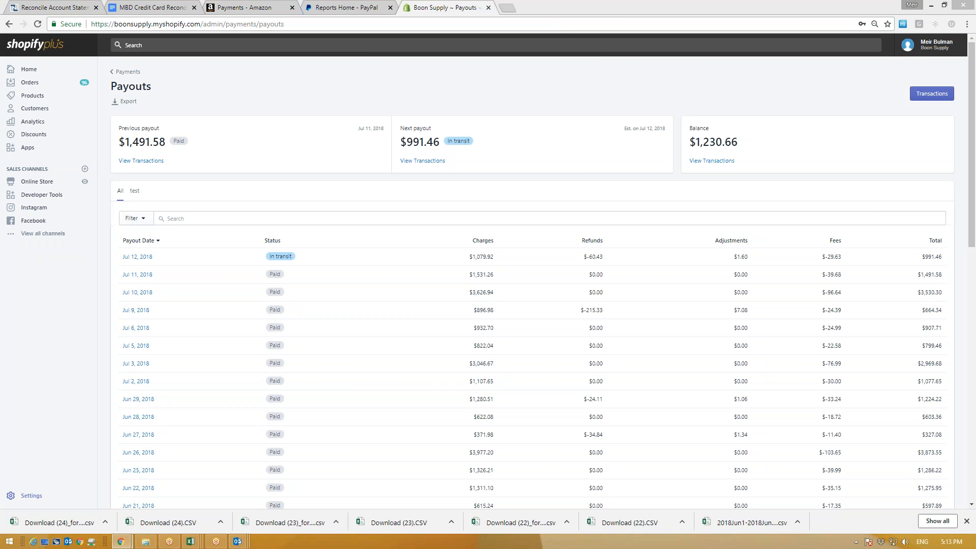
Step: Open the Transactions list from the Payouts page
mouse_move(945, 70)
left_mouse_down()
mouse_move(897, 83)
mouse_move(960, 113)
mouse_move(944, 68)
left_mouse_up()
left_click(935, 95)
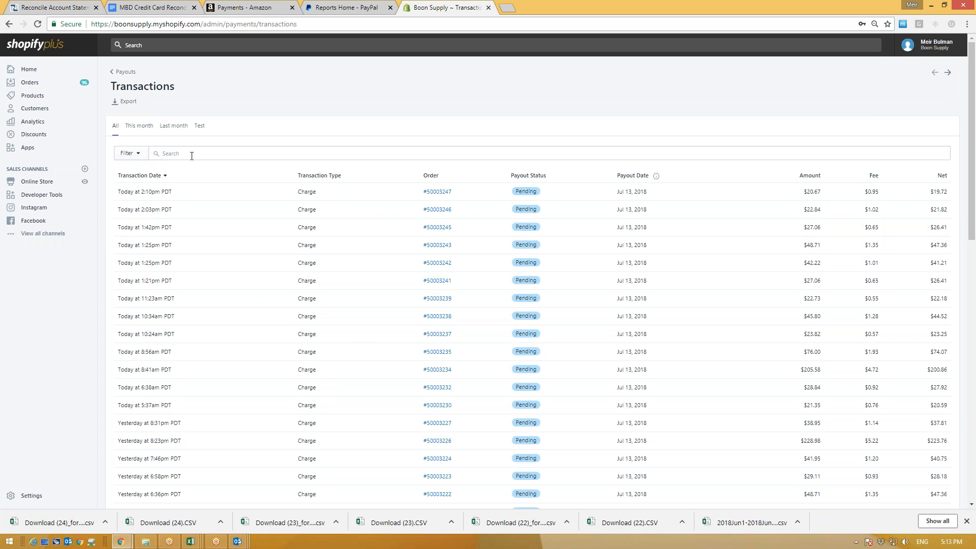
Step: Add a 'payout date after 2018-06-01' filter to the transactions
left_click(127, 159)
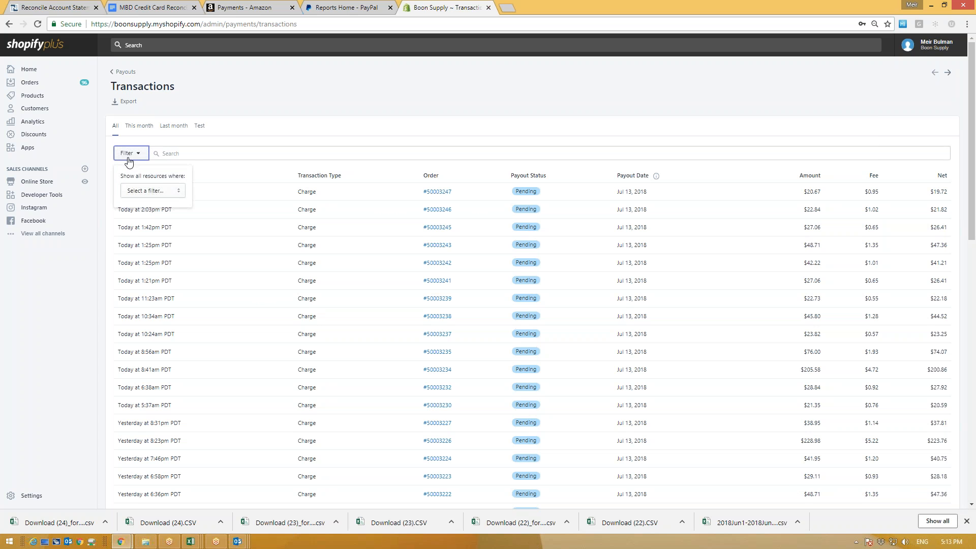
left_click(159, 192)
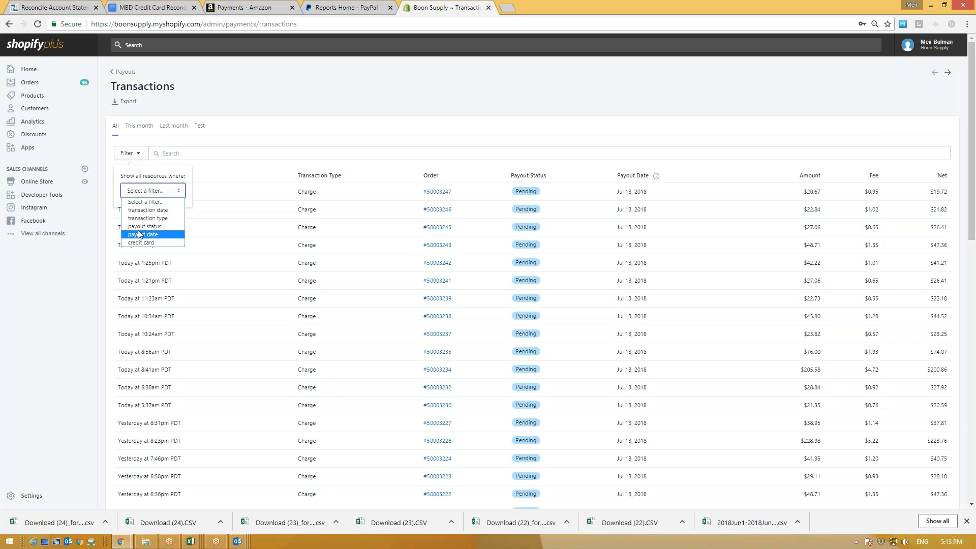
left_click(147, 235)
left_click(158, 213)
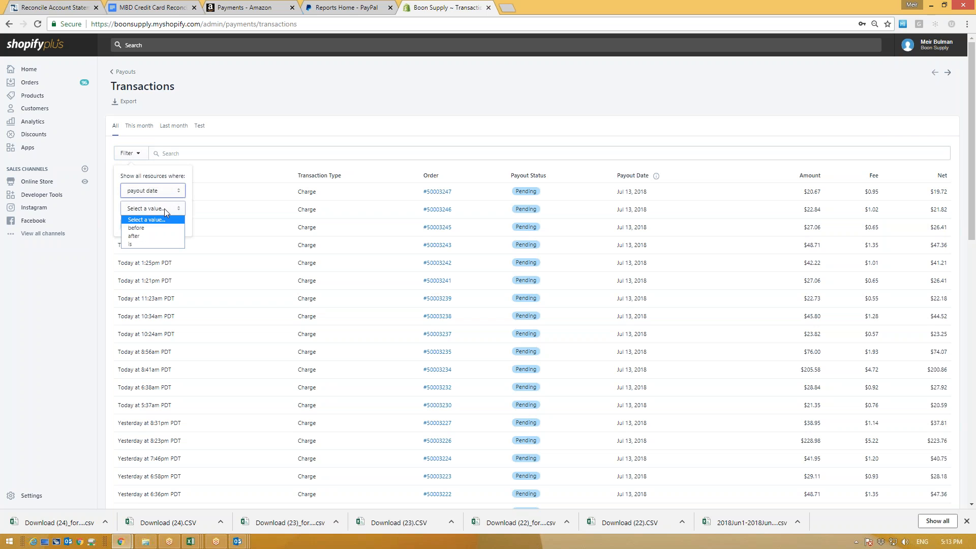
left_click(149, 236)
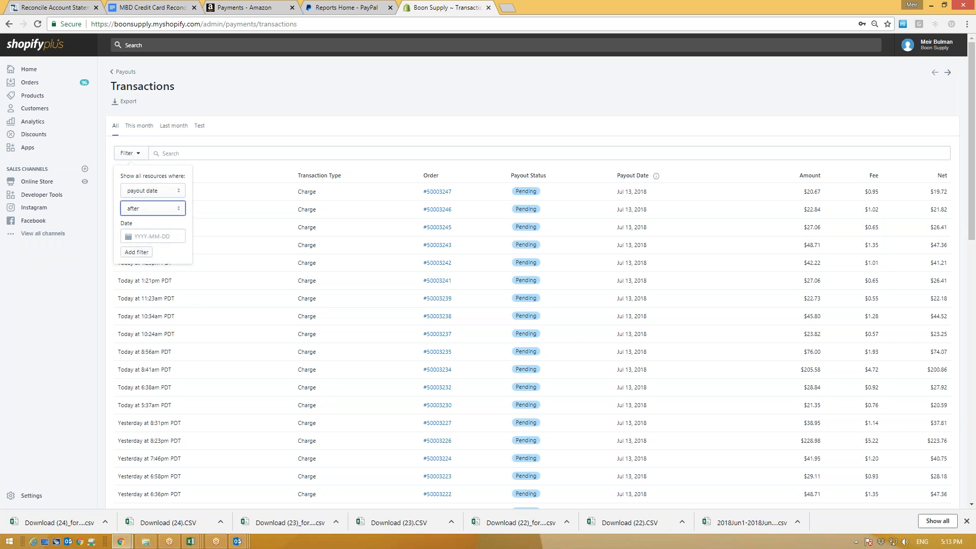
left_click(143, 236)
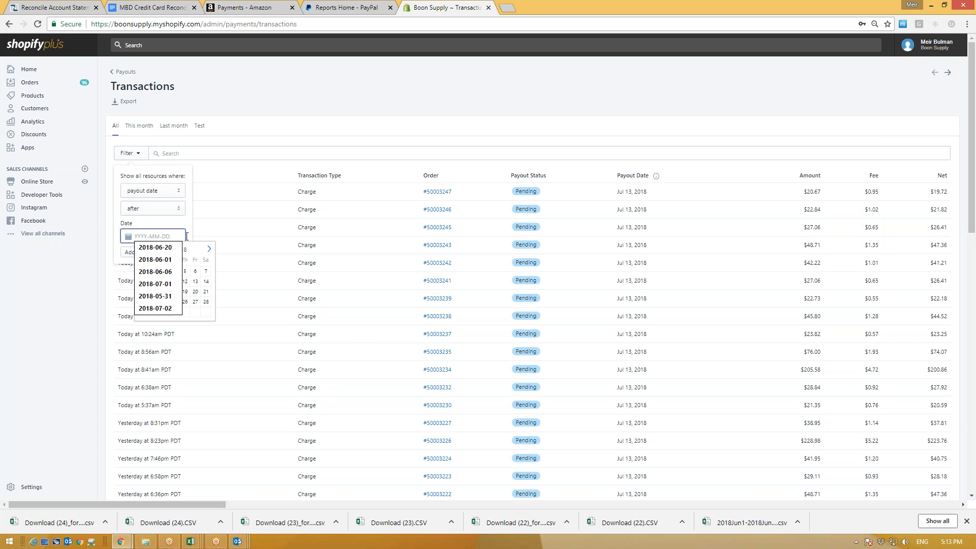
left_click(158, 259)
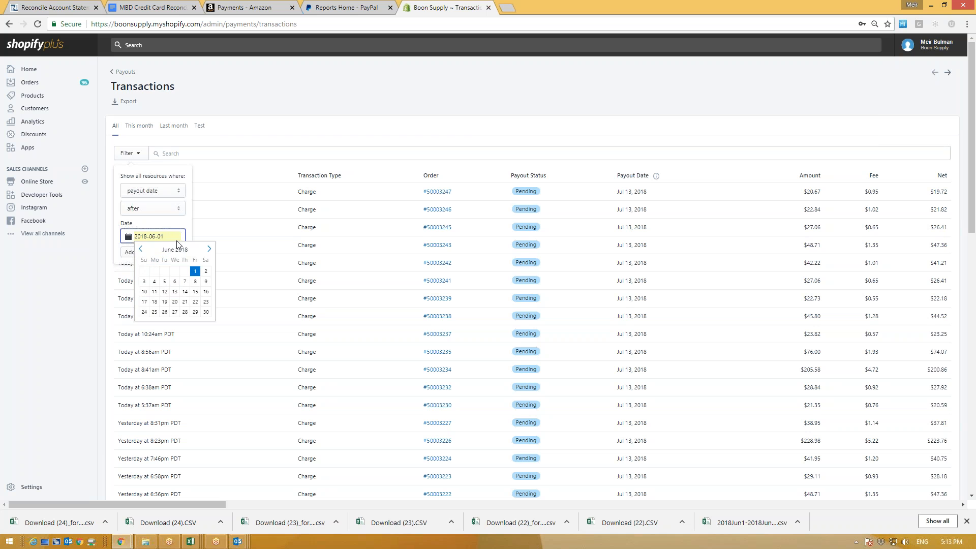
key("Escape")
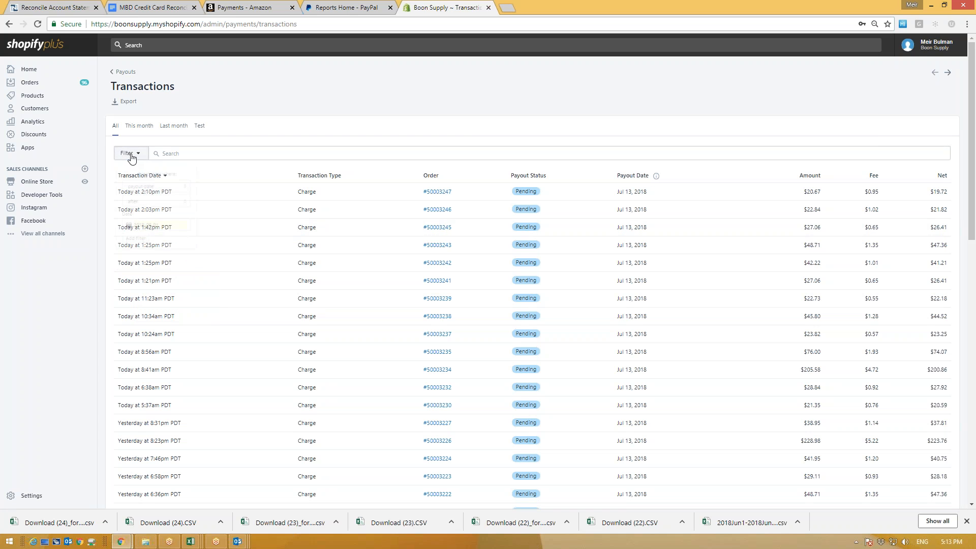
left_click(130, 153)
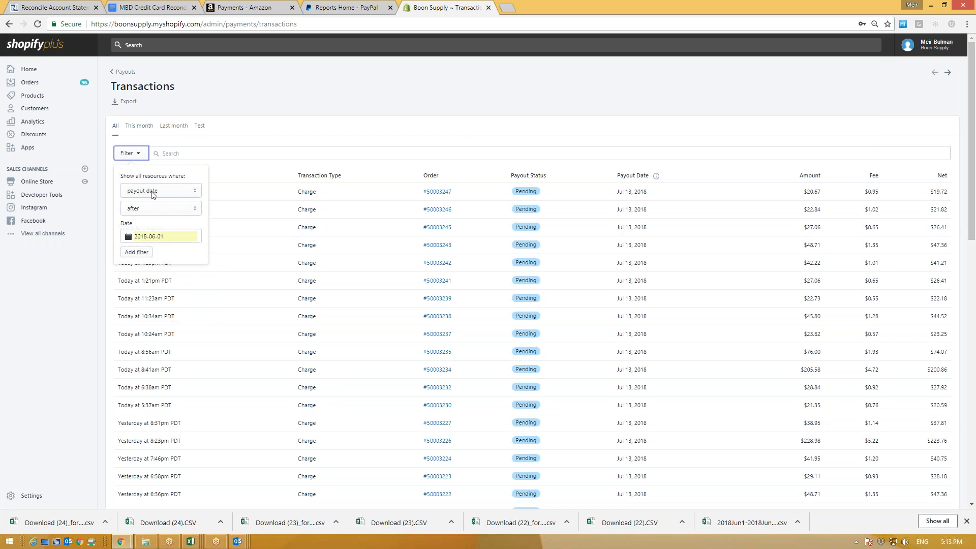
left_click(135, 254)
left_click(136, 253)
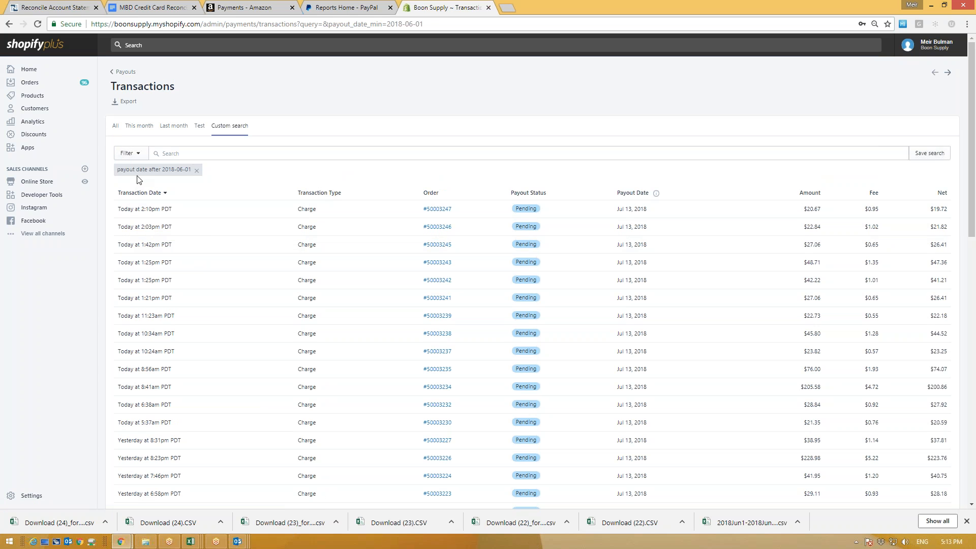
Step: Re-apply the 'payout date after 2018-06-01' filter once more
left_click(132, 159)
left_click(149, 192)
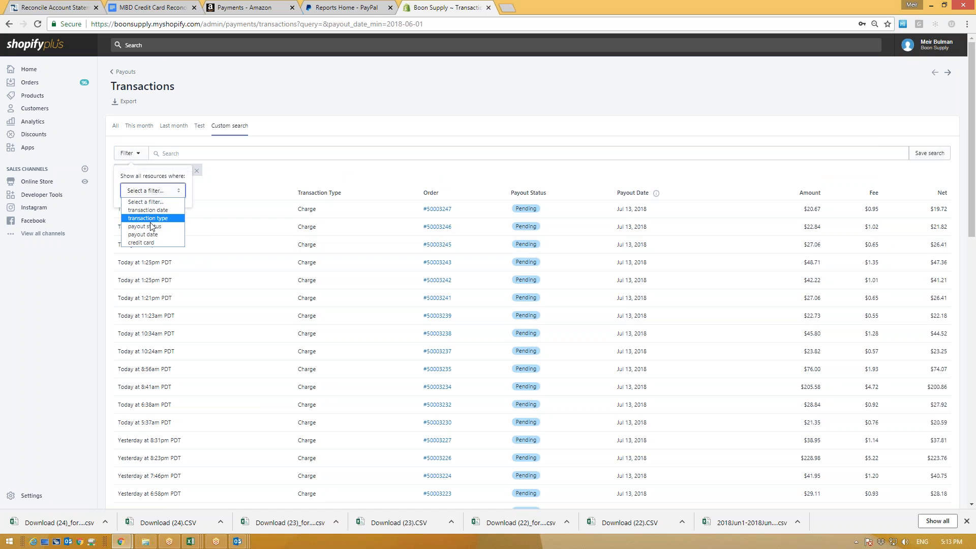
left_click(155, 234)
left_click(159, 211)
left_click(149, 236)
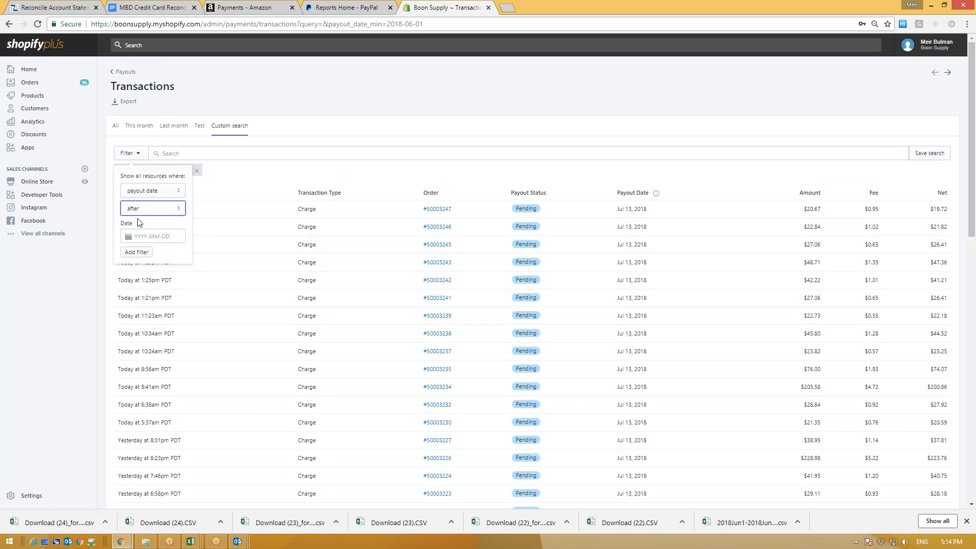
left_click(151, 235)
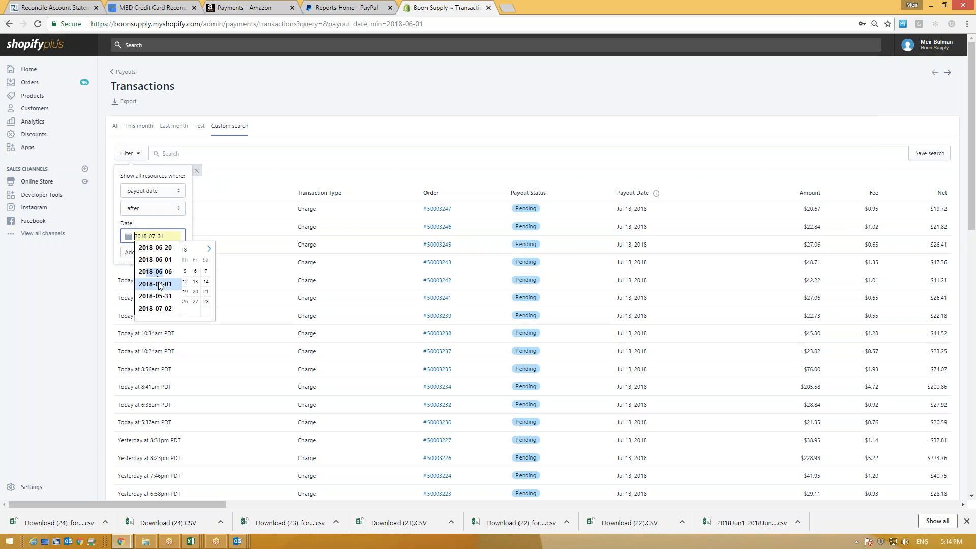
left_click(155, 259)
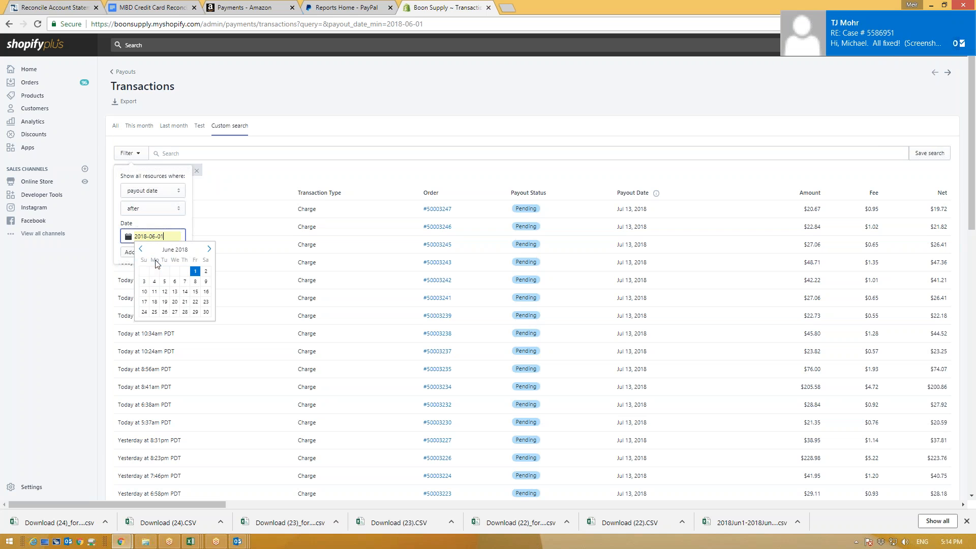
left_click(128, 255)
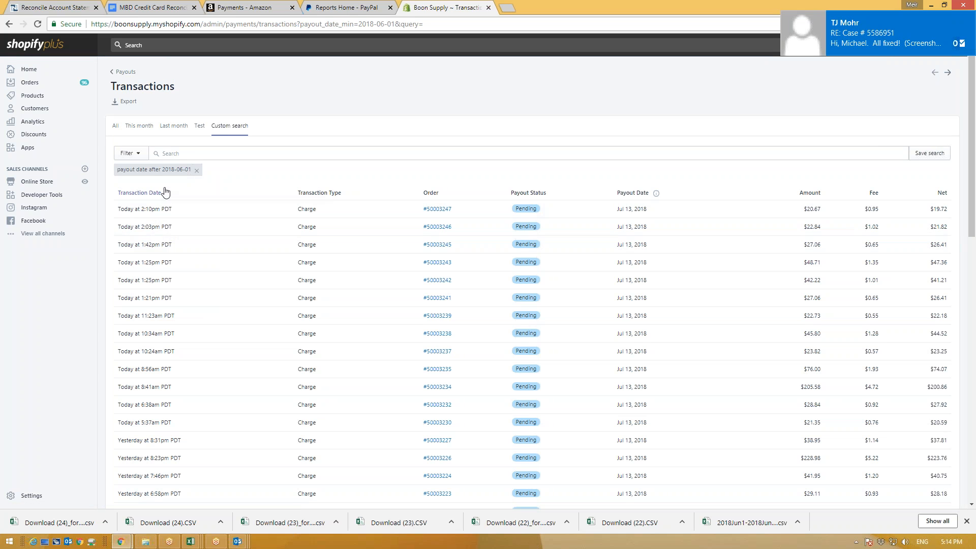
Step: Add a 'payout date before 2018-06-21' filter, picking June 21, 2018 in the calendar
left_click(129, 158)
left_click(152, 191)
left_click(147, 235)
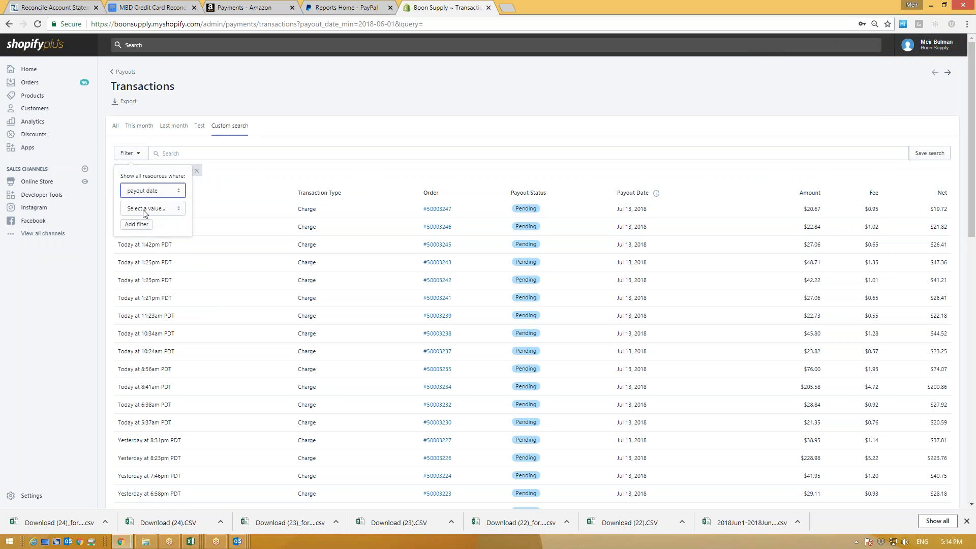
left_click(144, 208)
left_click(144, 229)
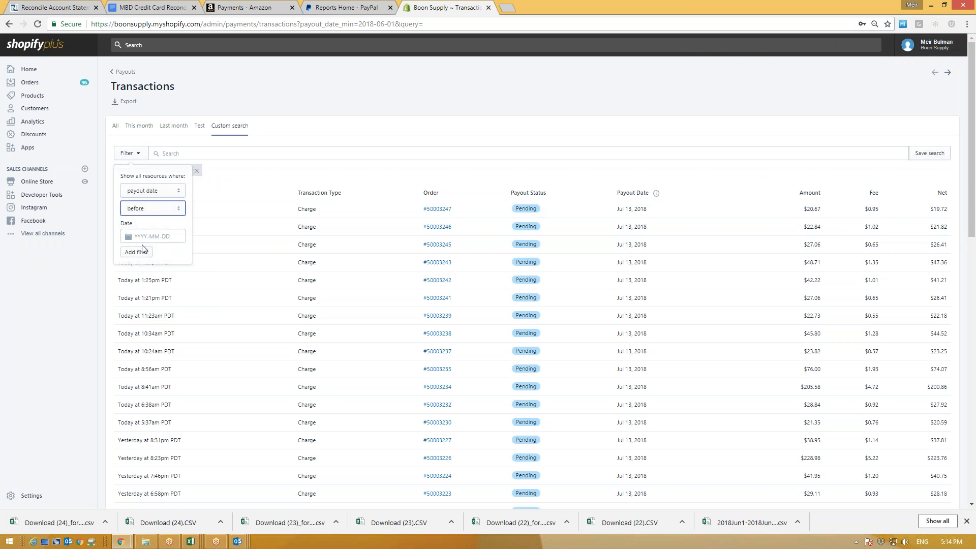
left_click(153, 237)
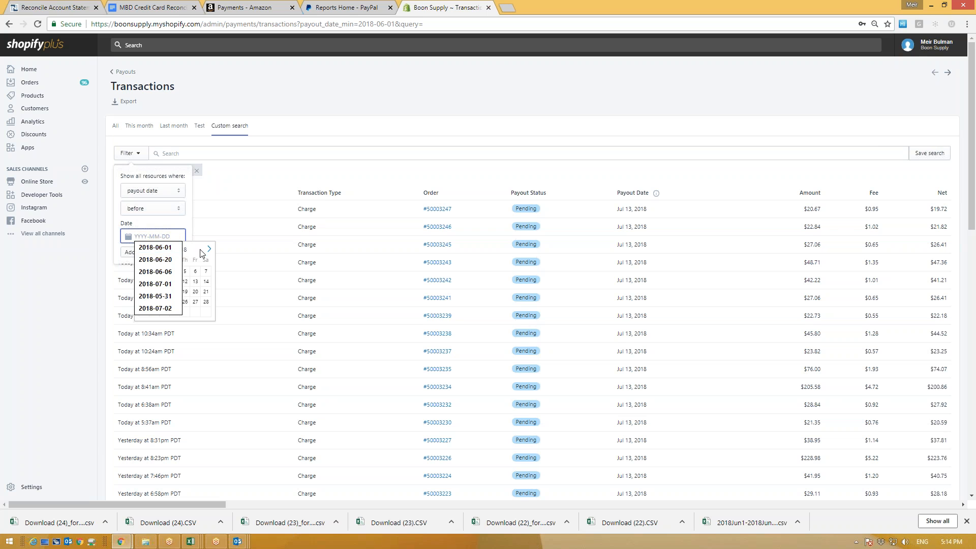
left_click(209, 250)
left_click(208, 250)
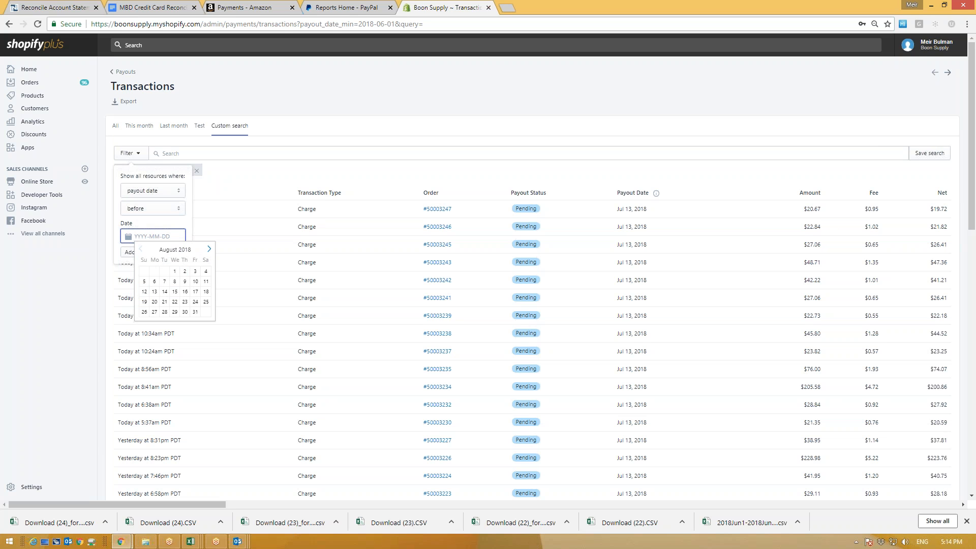
left_click(142, 250)
left_click(142, 249)
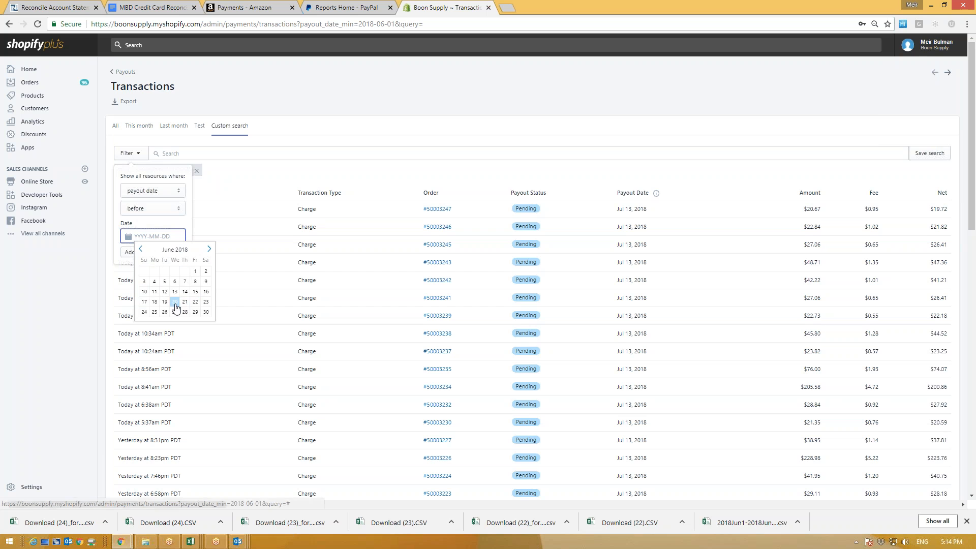
left_click(141, 249)
left_click(209, 249)
left_click(184, 305)
left_click(136, 252)
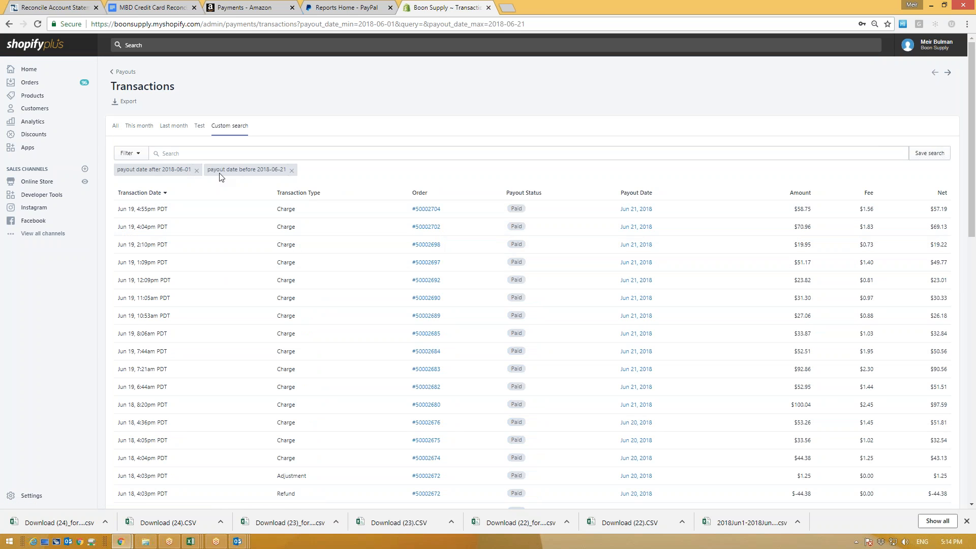
Step: Export all transactions matching the date filters as an Excel-ready CSV by email
left_click_drag(136, 103, 109, 107)
left_click(127, 102)
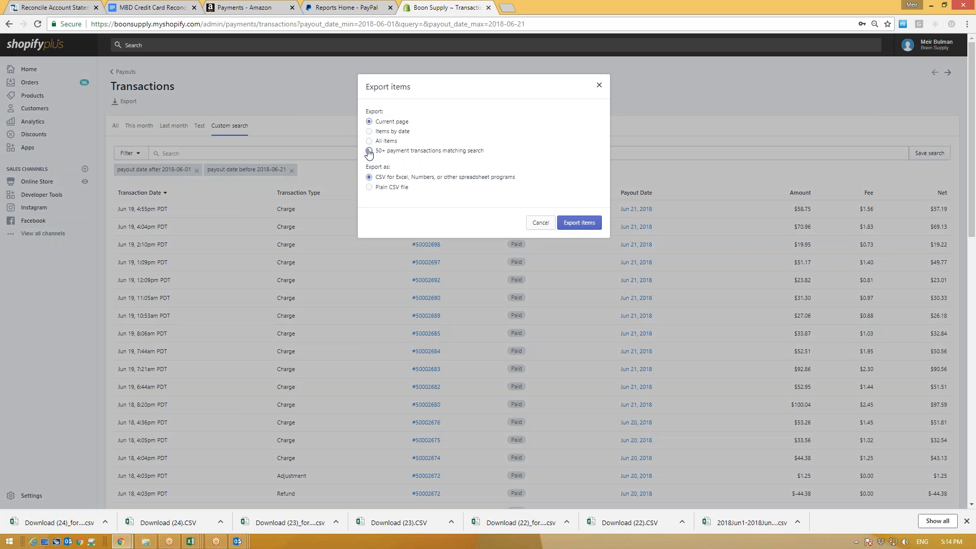
left_click(369, 151)
left_click_drag(482, 153, 388, 160)
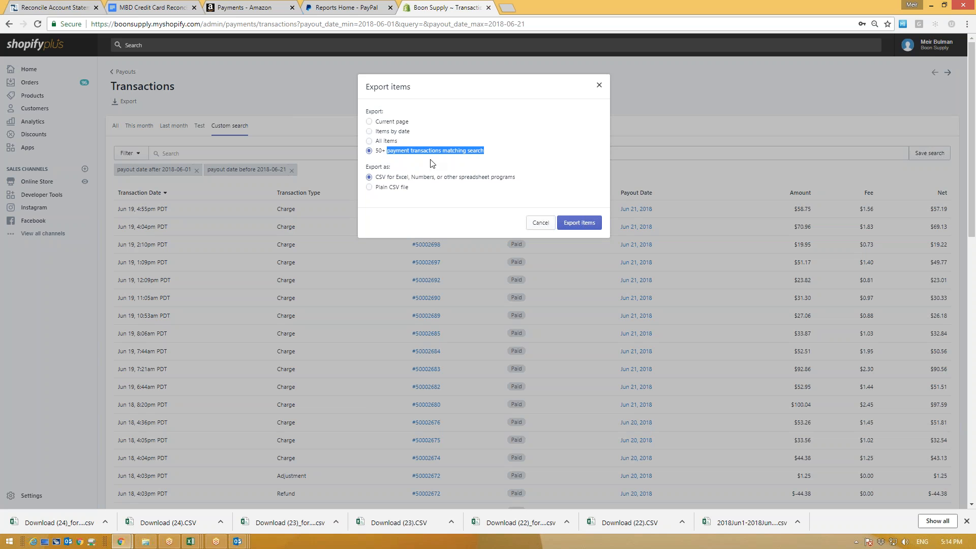
left_click(574, 224)
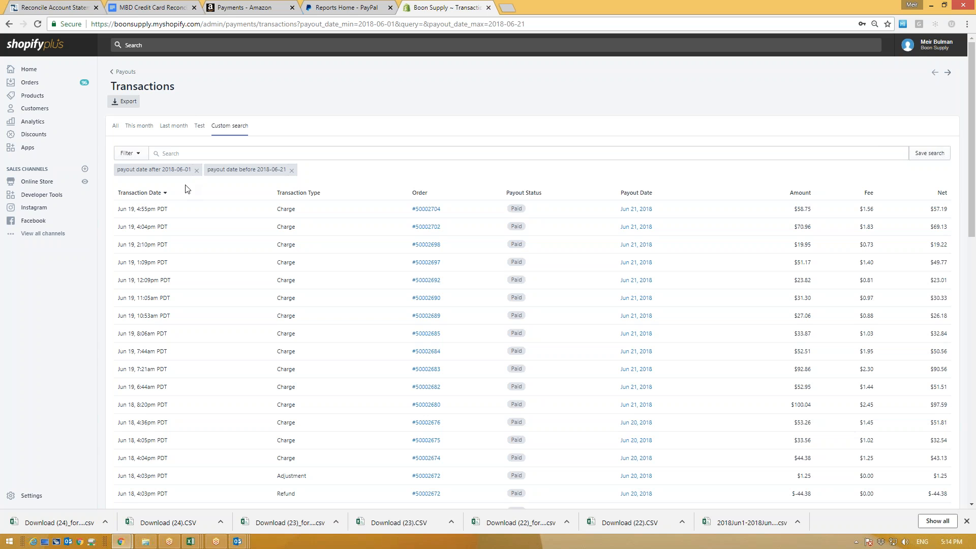
Step: Glance at the PayPal reports and Amazon payments tabs, then return to Shopify's payments settings
left_click(345, 7)
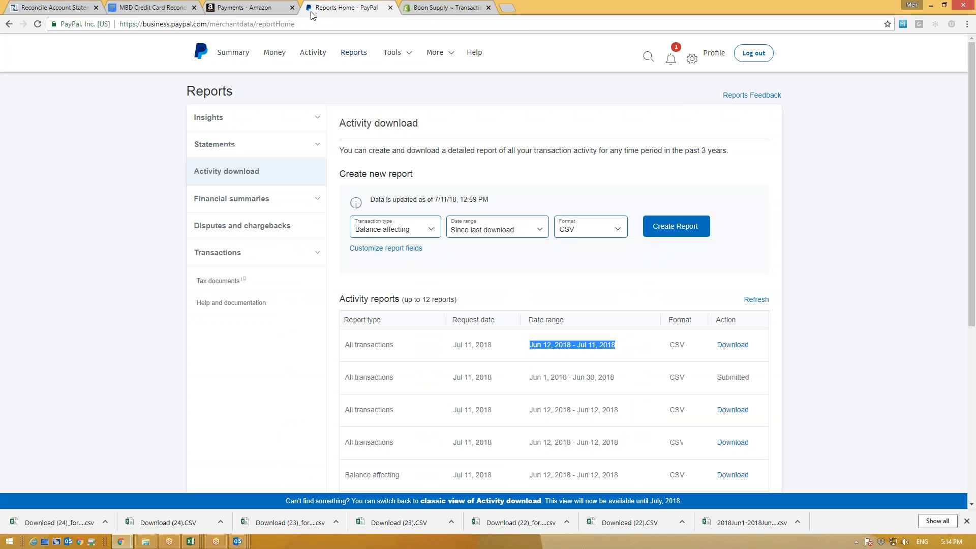
left_click(264, 7)
left_click(425, 7)
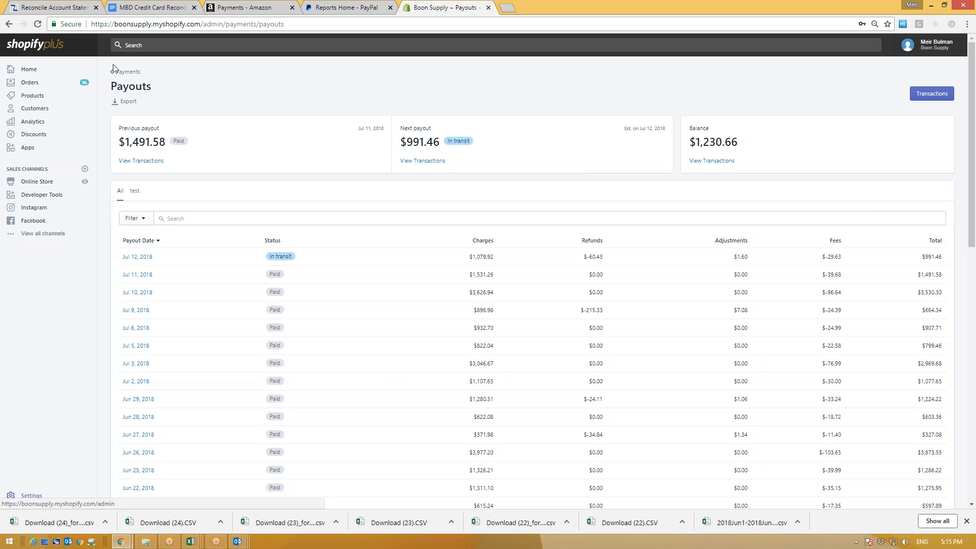
left_click(126, 72)
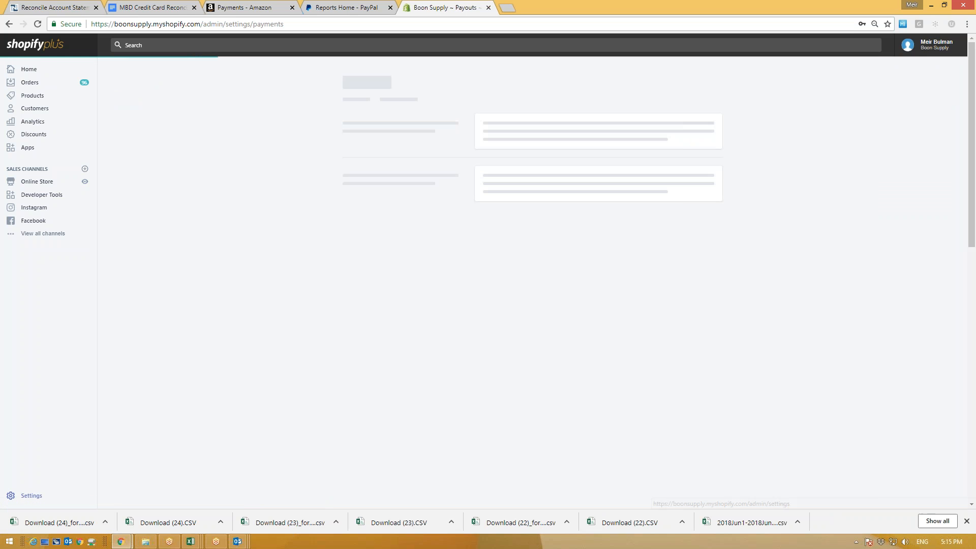
Step: Go through the store settings and payment providers to the Shopify payouts page
left_click(28, 496)
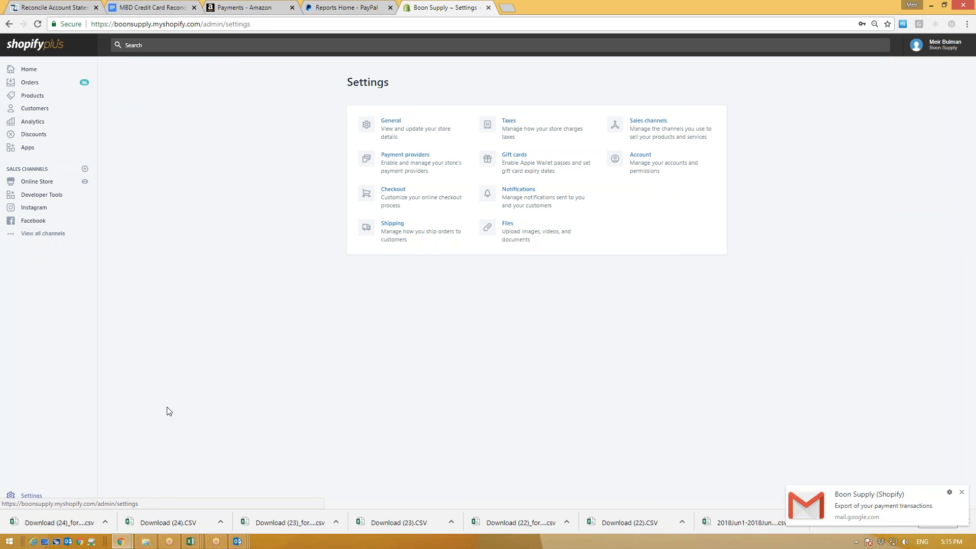
left_click(414, 157)
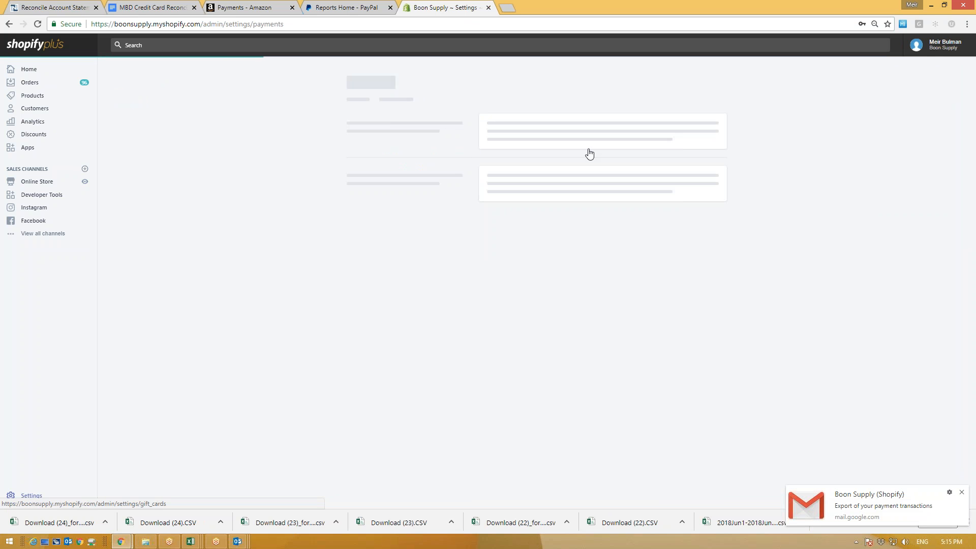
left_click(654, 218)
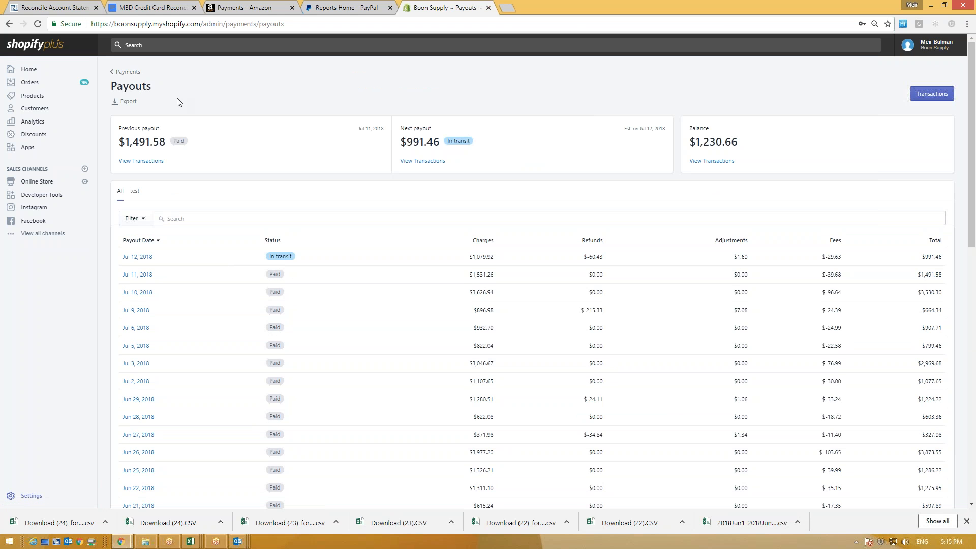
Step: Export payouts dated 2018-06-01 to 2018-06-21 as a CSV for Excel
left_click(128, 101)
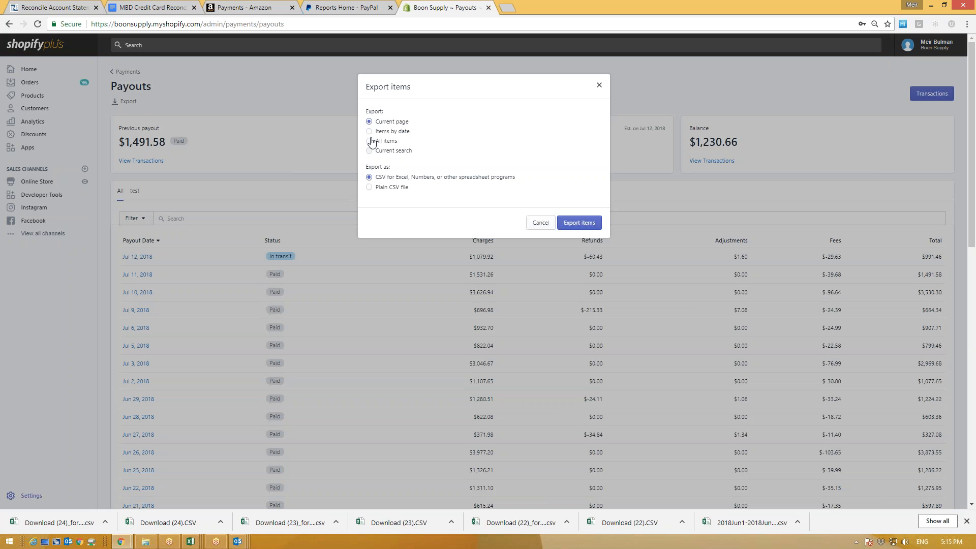
left_click(369, 131)
left_click(417, 160)
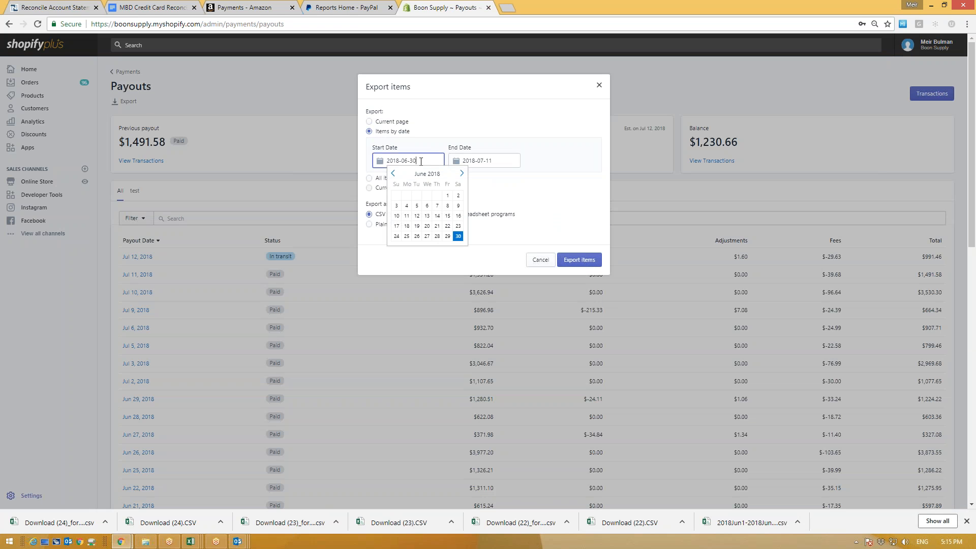
left_click(447, 195)
left_click(488, 161)
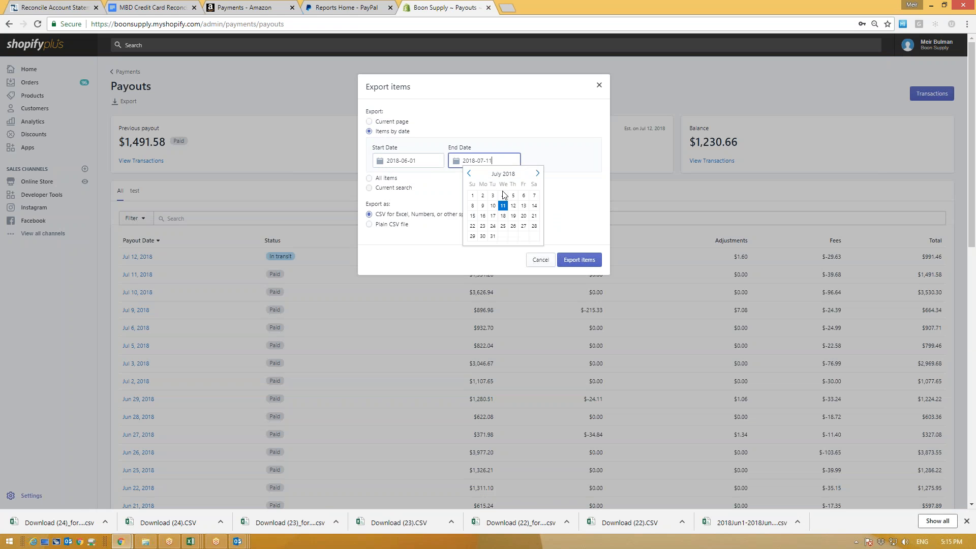
left_click(468, 173)
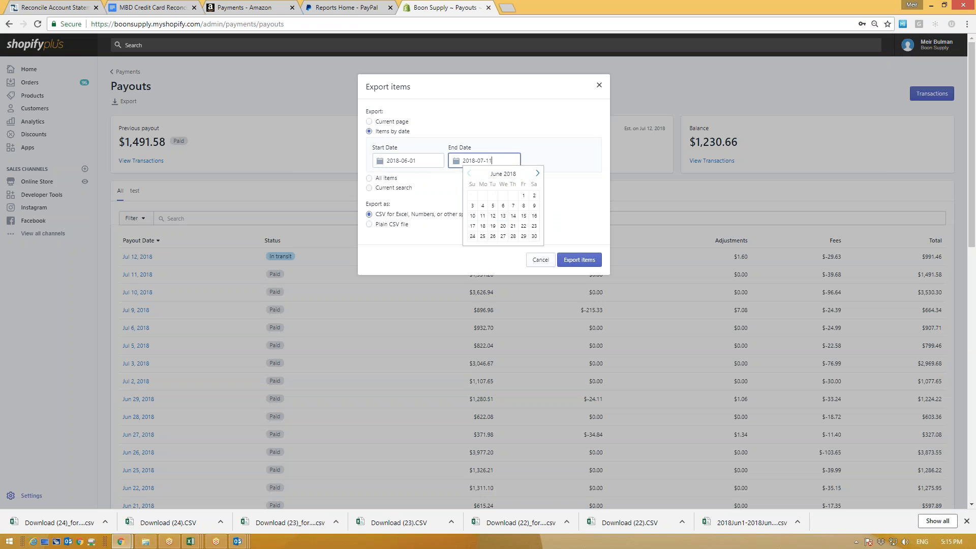
left_click(513, 225)
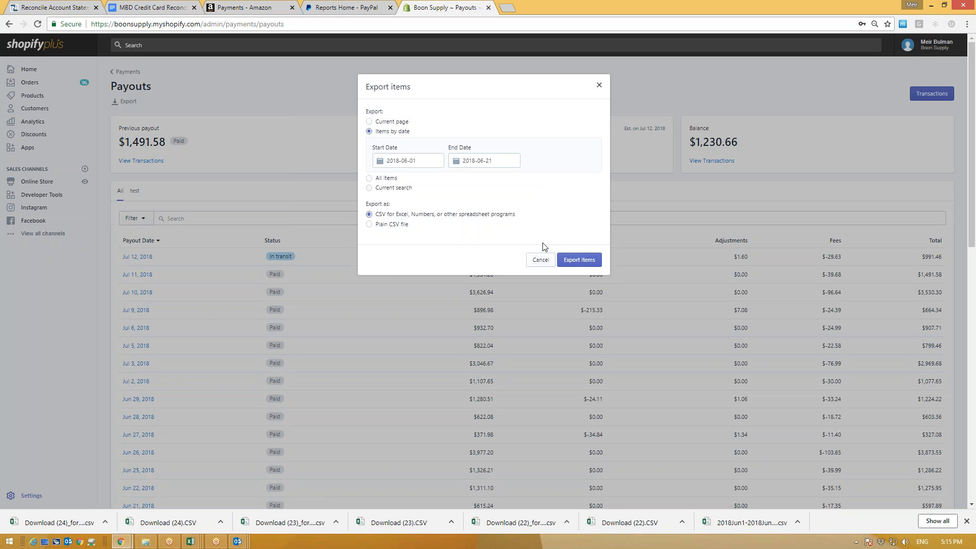
left_click(579, 259)
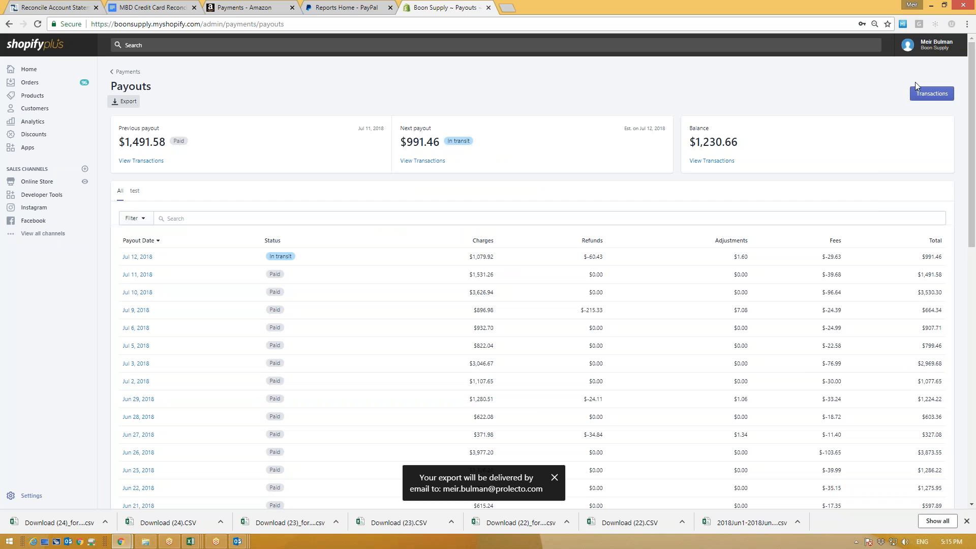
Step: Open the payment transactions list and its filter options
left_click_drag(911, 83, 909, 109)
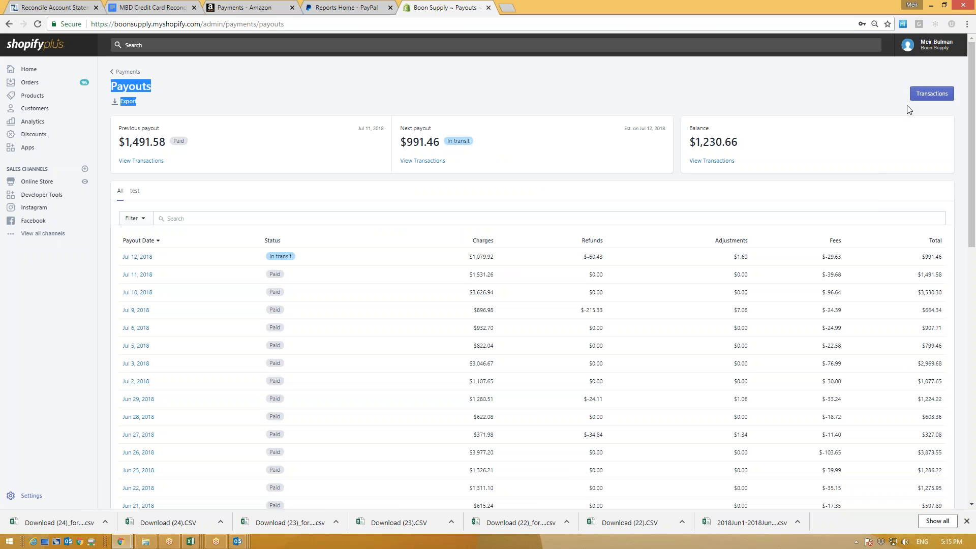
left_click(939, 100)
left_click(131, 154)
Step: Add a transaction filter for payout date after 2018-06-01
left_click(145, 192)
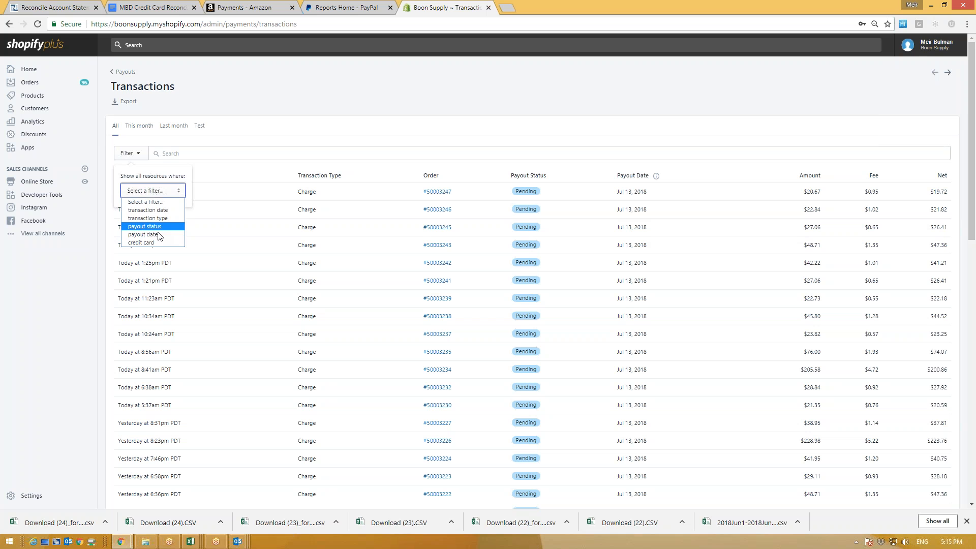
left_click(157, 230)
left_click(154, 209)
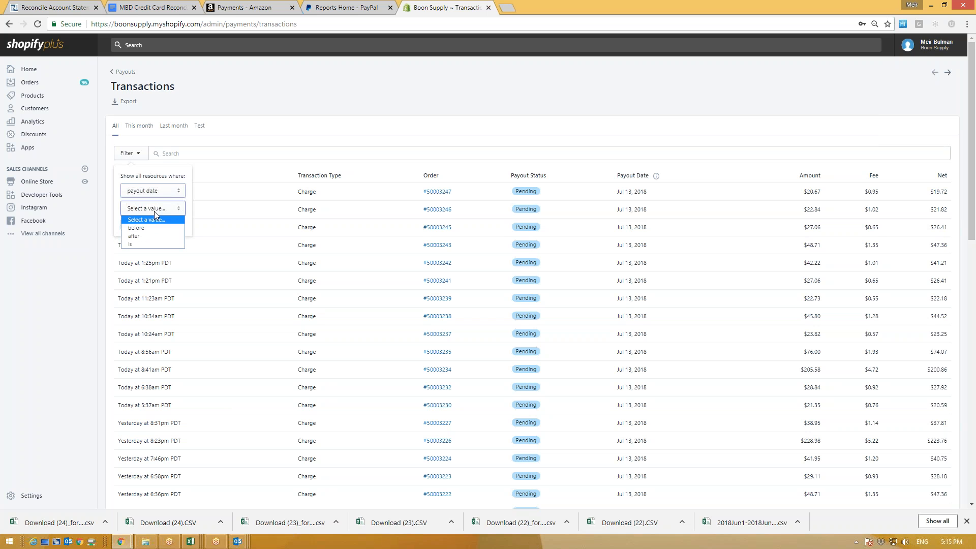
left_click(153, 236)
left_click(153, 239)
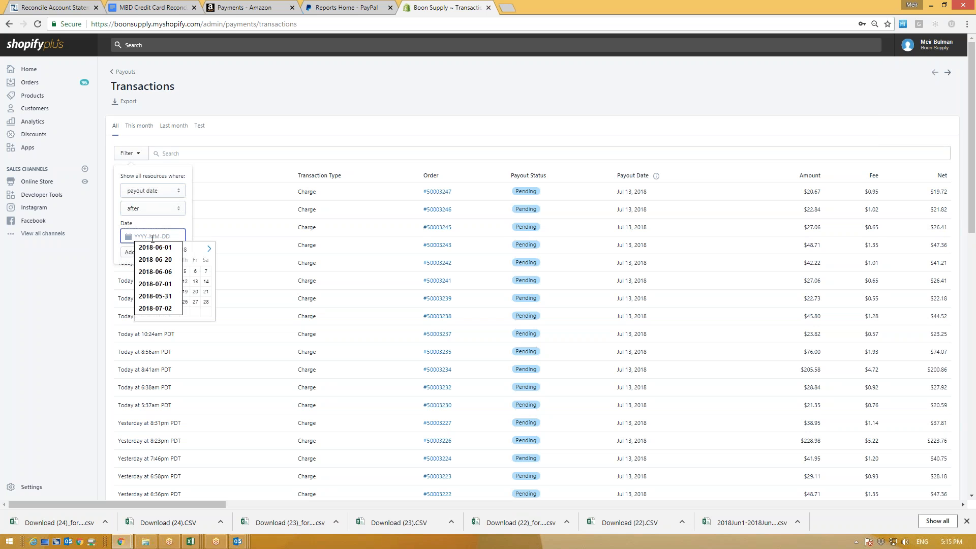
key("Down")
key("Return")
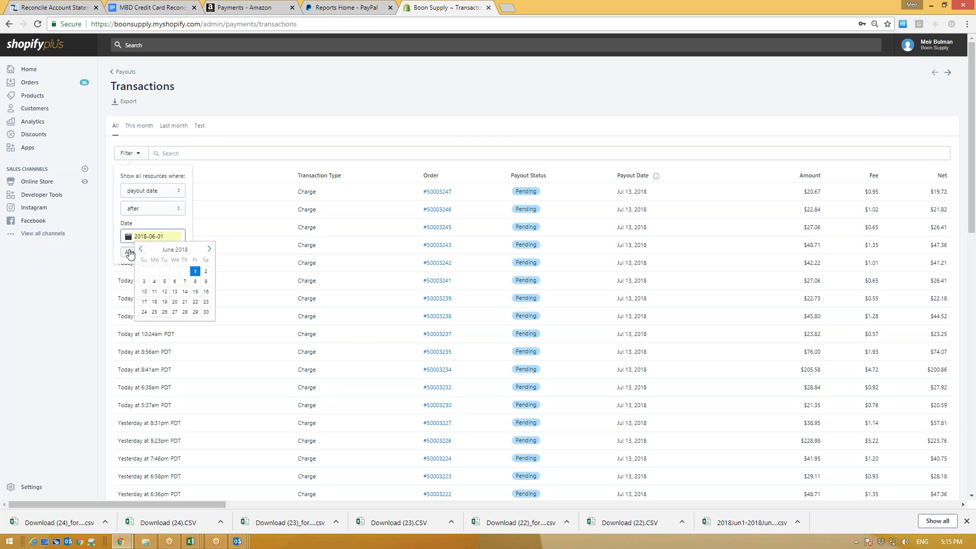
left_click(130, 252)
left_click(130, 252)
Step: Add a second filter for payout date before 2018-06-20
left_click(136, 153)
left_click(150, 190)
left_click(144, 235)
left_click(154, 208)
left_click(151, 232)
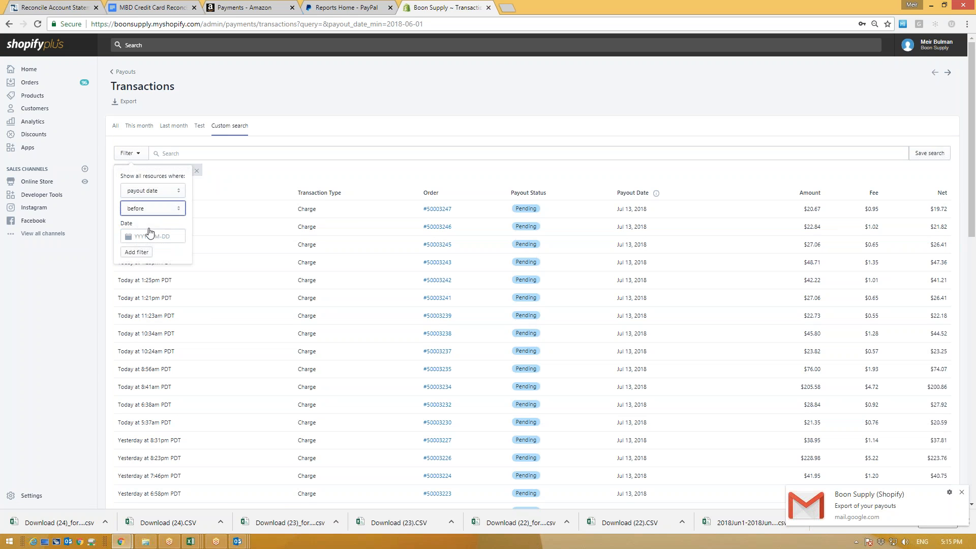
left_click(155, 237)
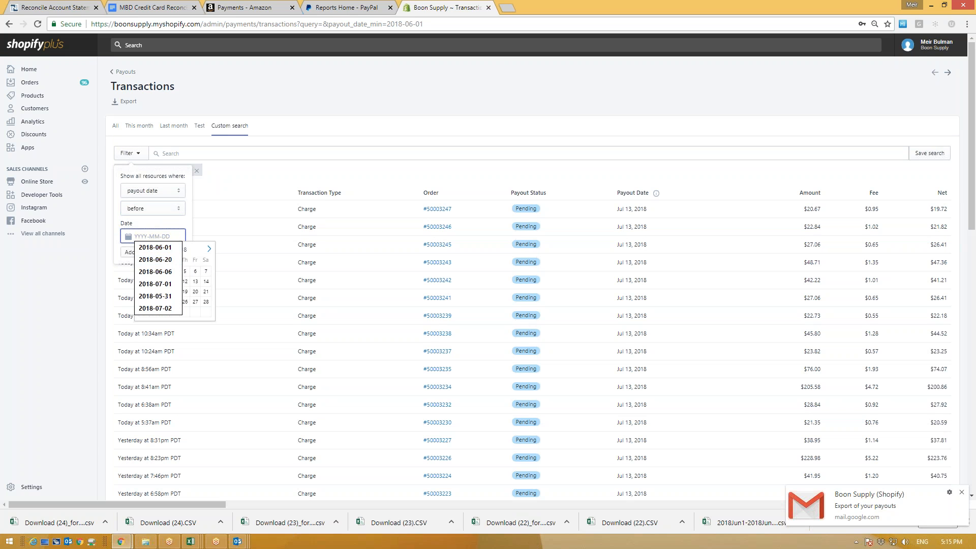
left_click(175, 260)
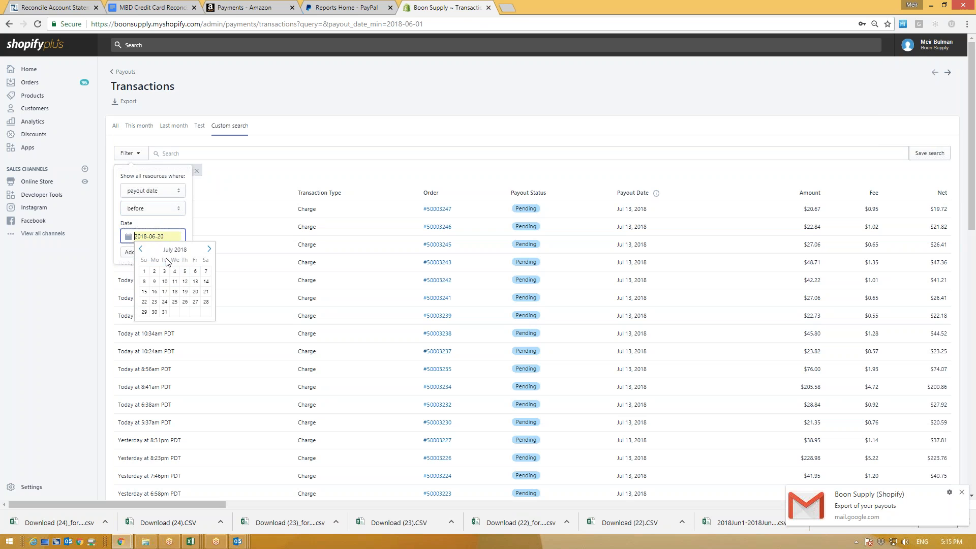
left_click(132, 253)
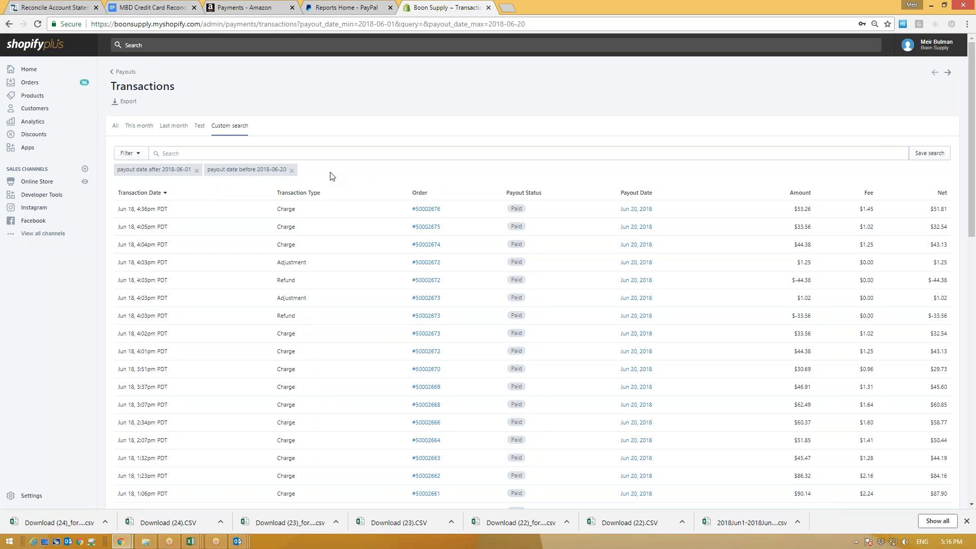
left_click(127, 6)
Step: Read the guide's step 5 on exporting payouts, noting the start date is excluded
scroll(337, 304, "down", 12)
scroll(251, 240, "down", 3)
scroll(253, 237, "down", 6)
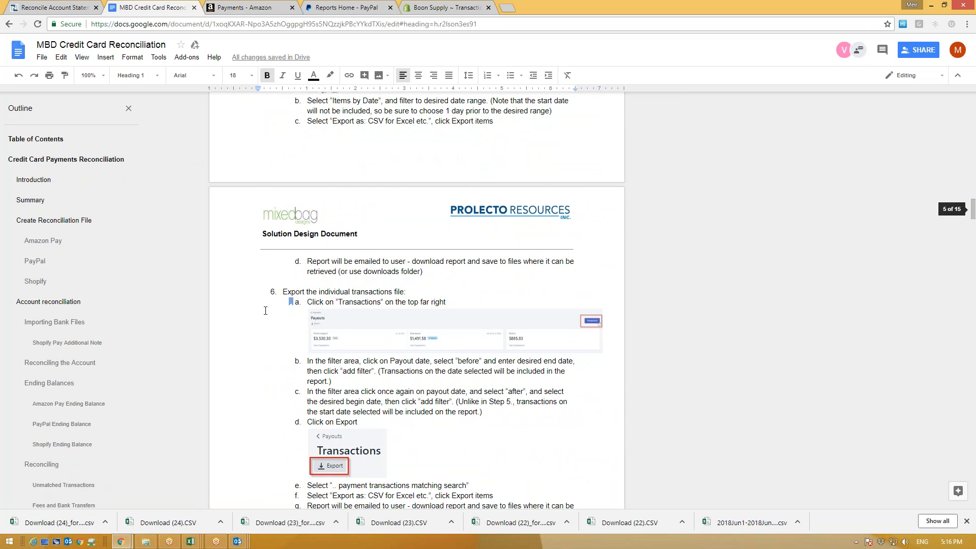
scroll(265, 310, "down", 1)
scroll(271, 247, "up", 4)
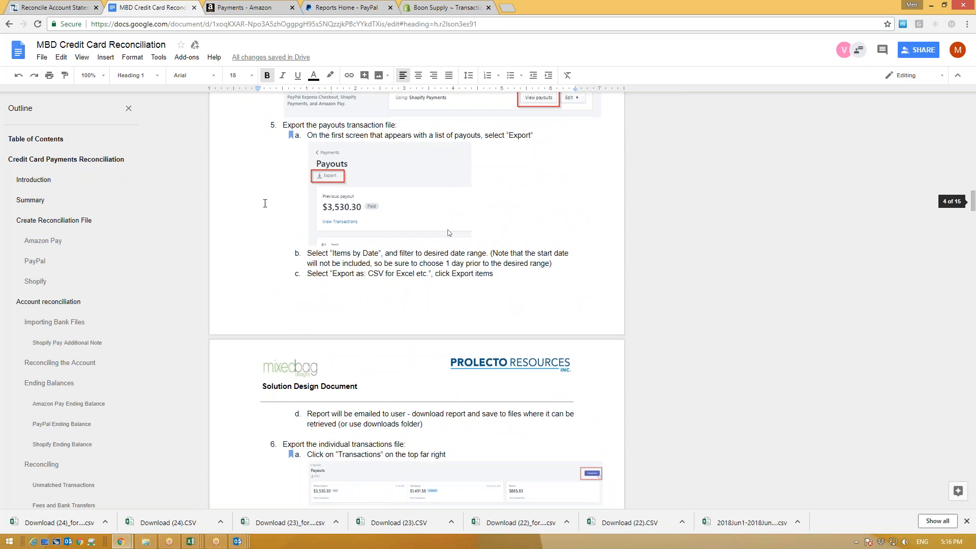
left_click_drag(283, 127, 391, 128)
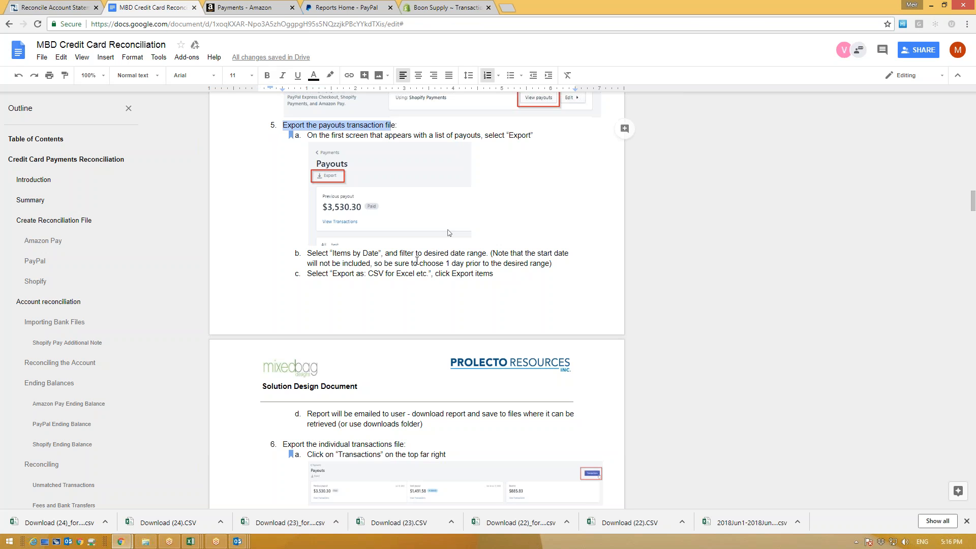
left_click_drag(497, 254, 546, 263)
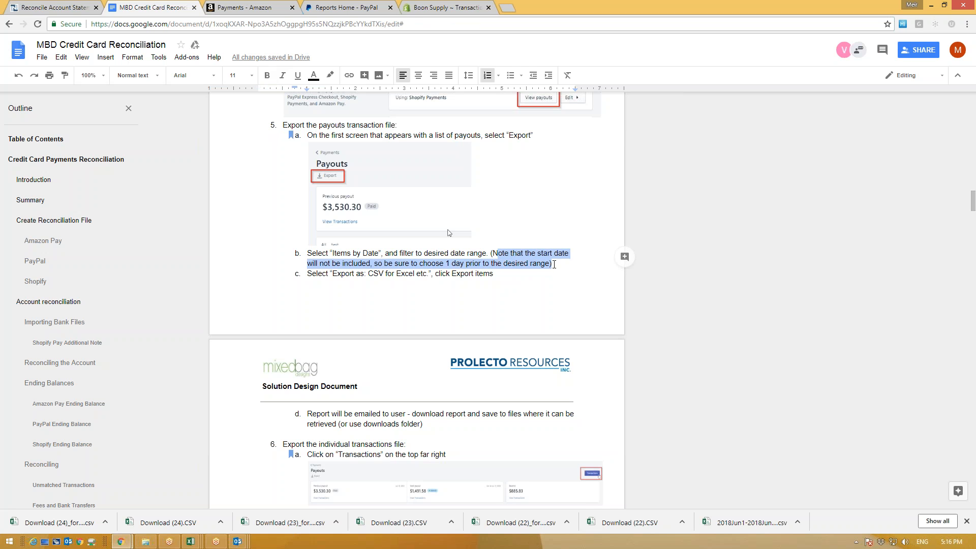
left_click(552, 263)
Step: Review the notes that the end date is included, then return to the filtered Shopify transactions
scroll(413, 279, "down", 4)
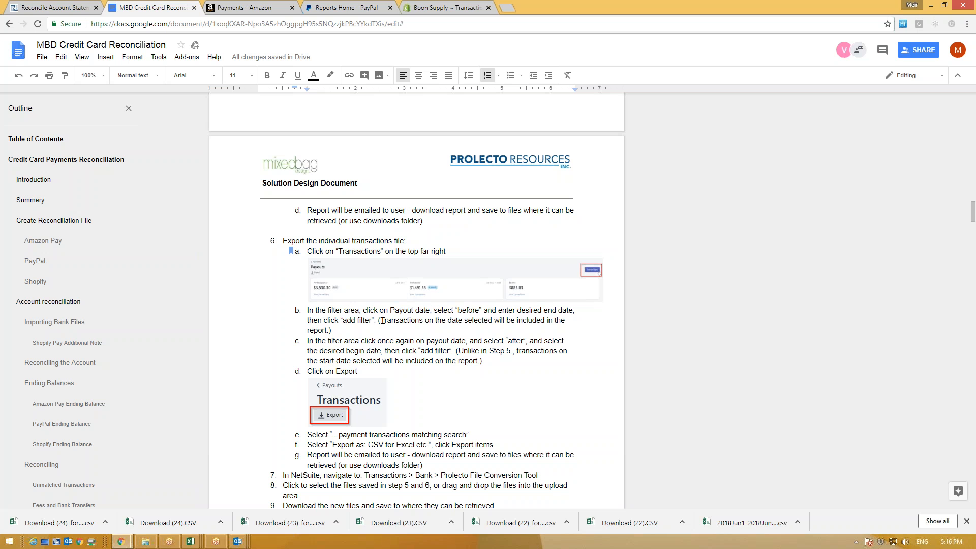
left_click_drag(381, 320, 420, 329)
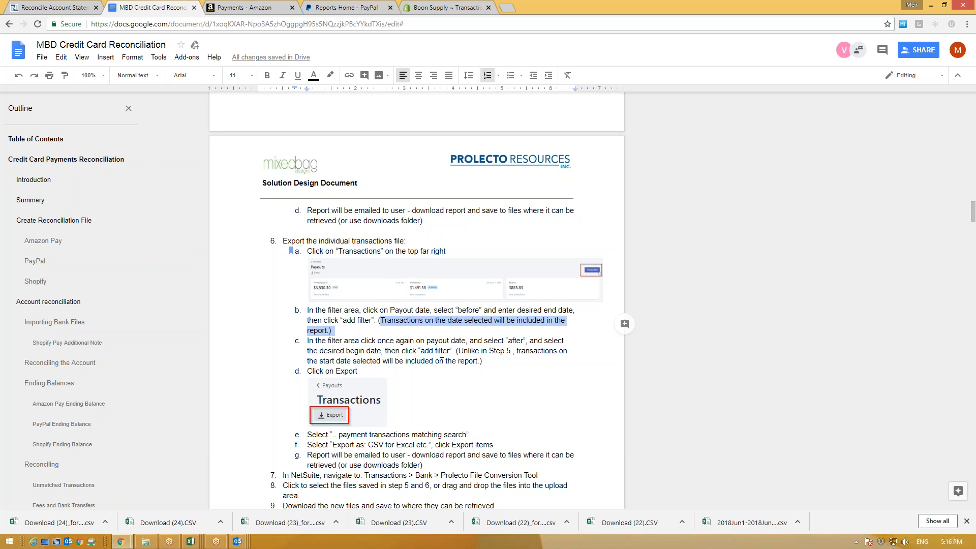
left_click_drag(459, 351, 475, 364)
left_click(308, 331)
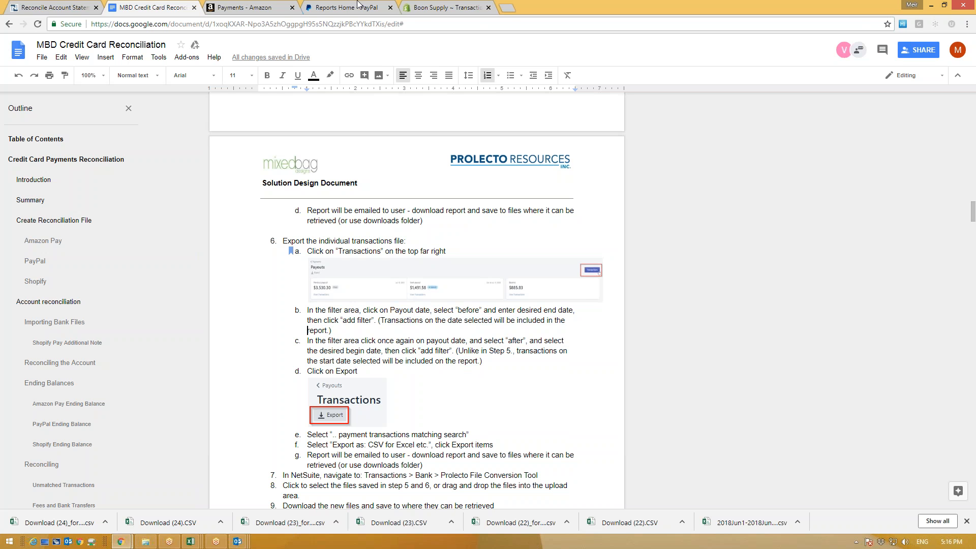
left_click(497, 6)
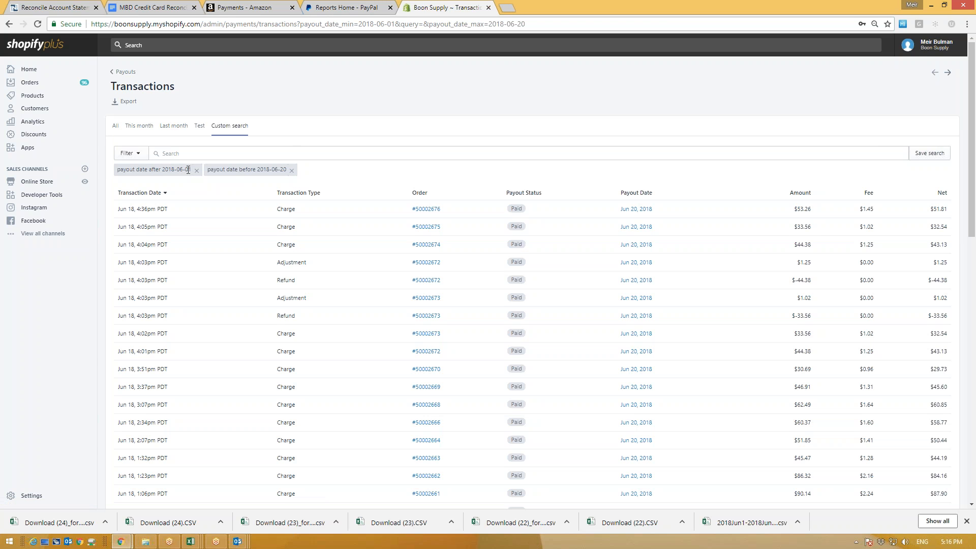
Step: Review the June 1 to June 20 payout date filter on the Shopify transactions list
left_click_drag(190, 168, 177, 167)
left_click_drag(287, 169, 254, 172)
left_click(299, 99)
Step: Export all 50+ matching payment transactions as a CSV for Excel, delivered by email
left_click(122, 103)
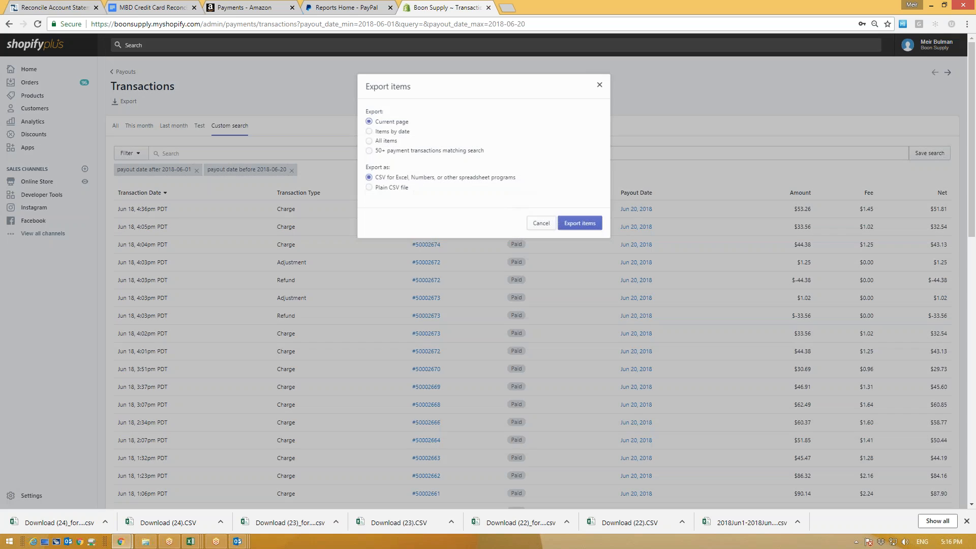
left_click(369, 152)
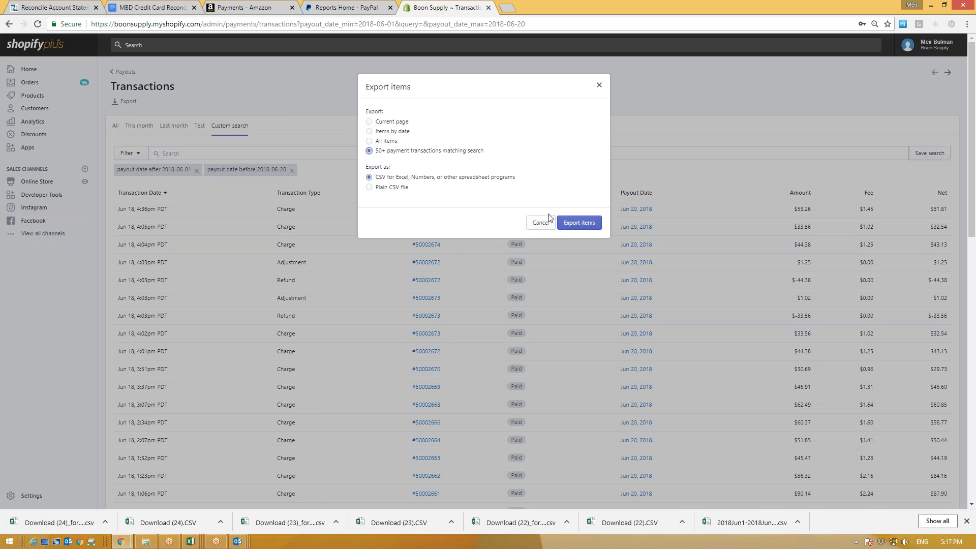
left_click(575, 223)
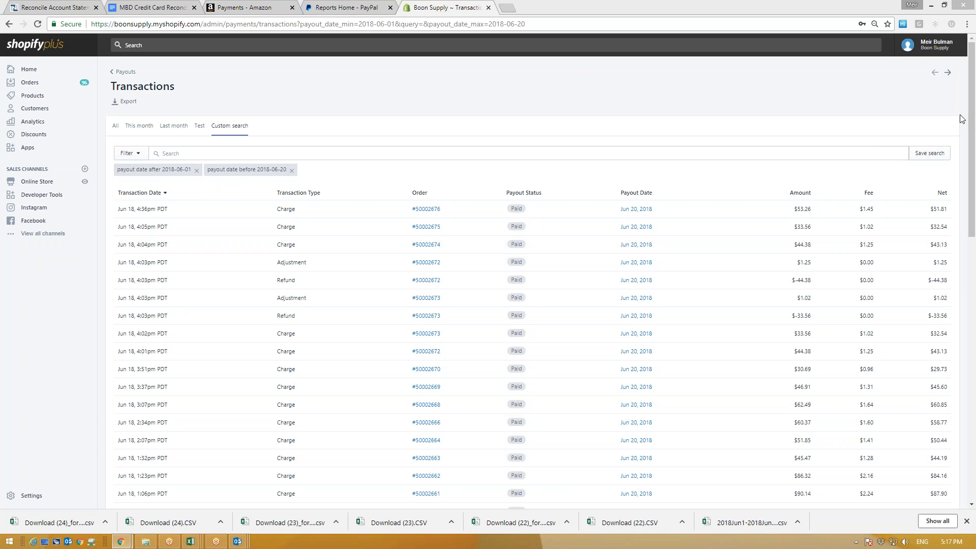
key("alt+Tab")
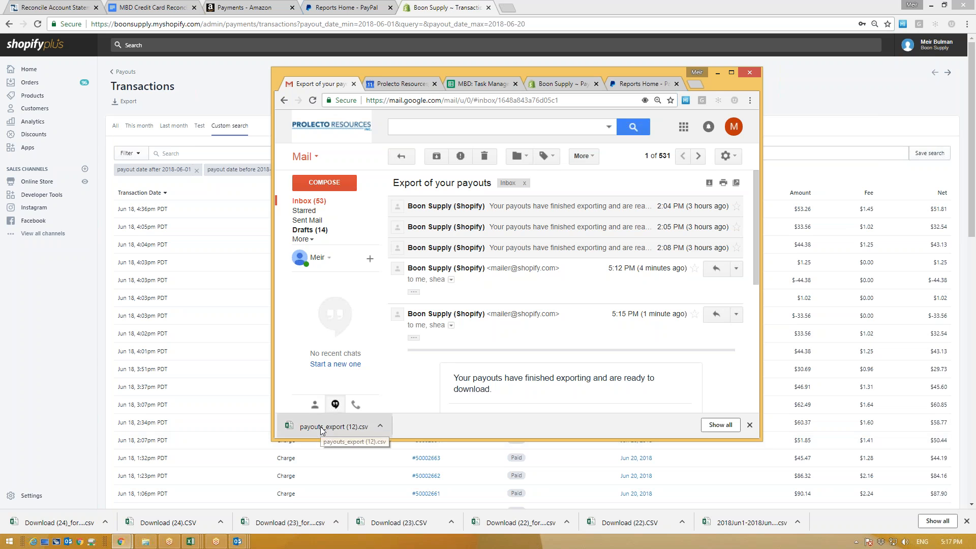
Step: Expand the earlier export messages in the email thread to look for the download link
left_click(362, 429)
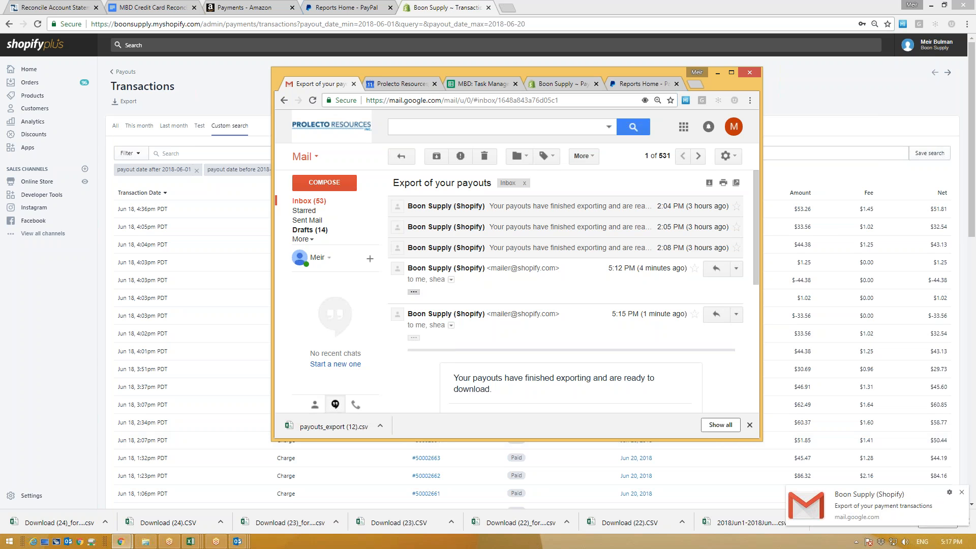
left_click(413, 339)
scroll(510, 367, "down", 1)
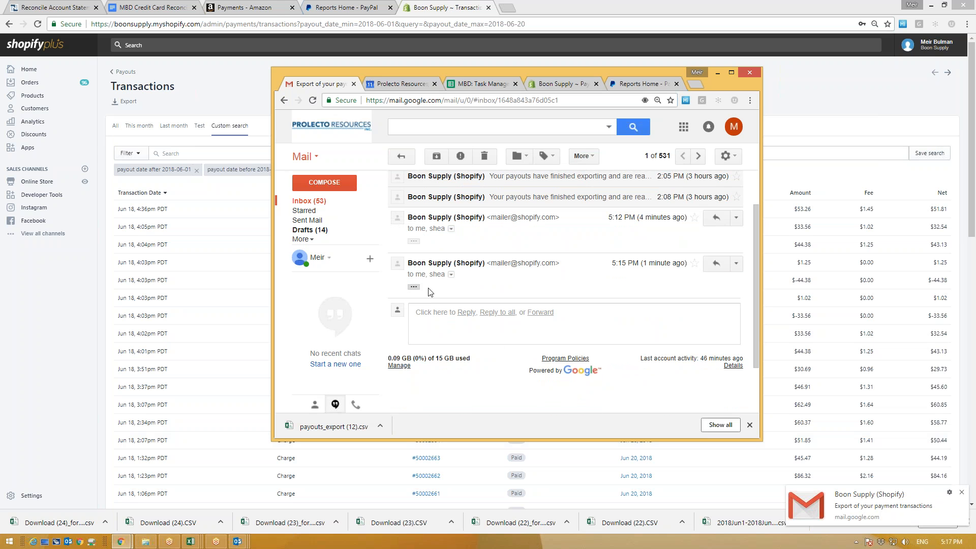
left_click(414, 277)
scroll(449, 254, "down", 1)
scroll(456, 301, "up", 2)
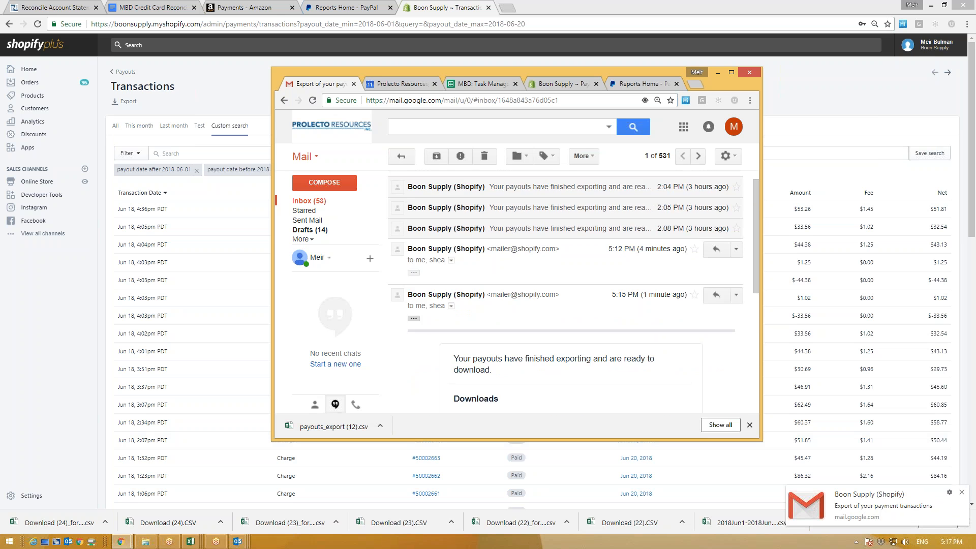
left_click(414, 292)
scroll(505, 286, "down", 1)
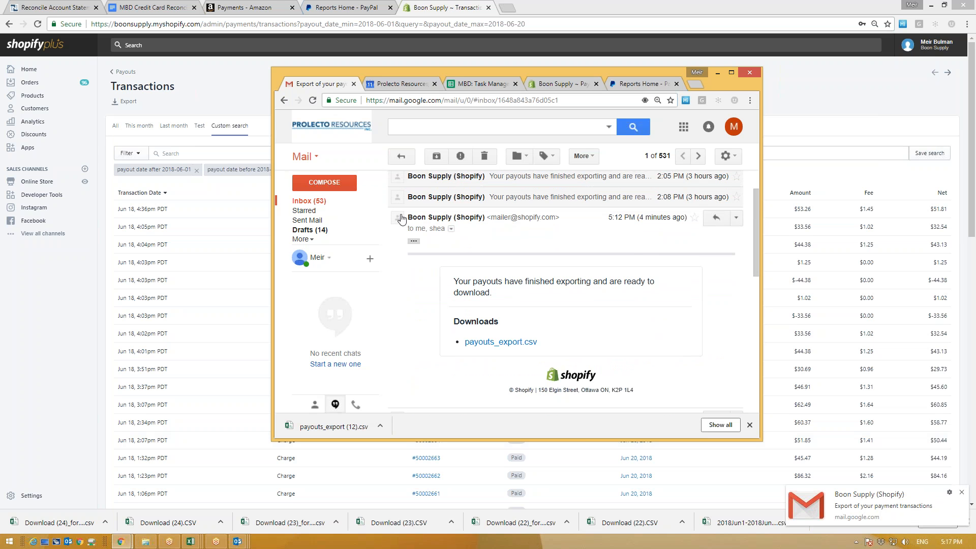
scroll(468, 287, "down", 2)
scroll(469, 287, "down", 2)
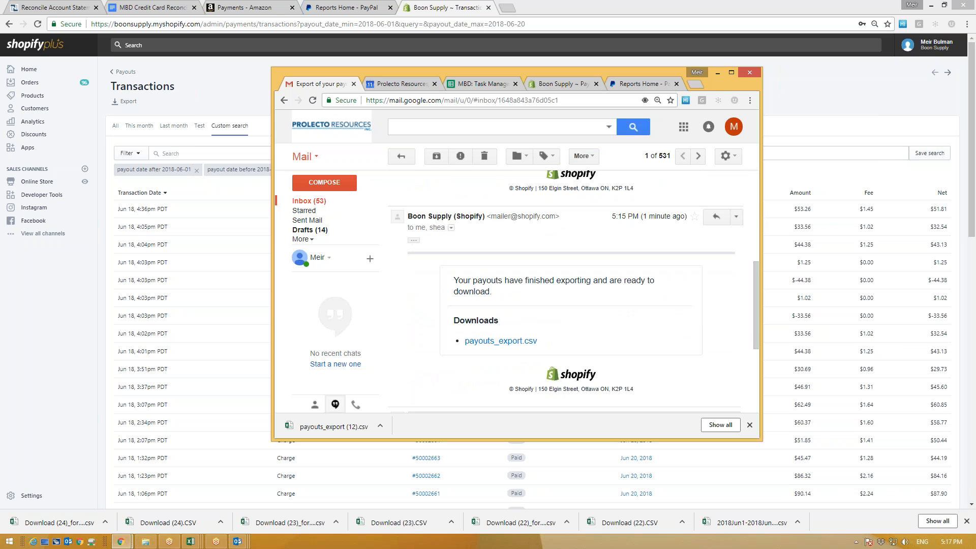
scroll(469, 287, "up", 4)
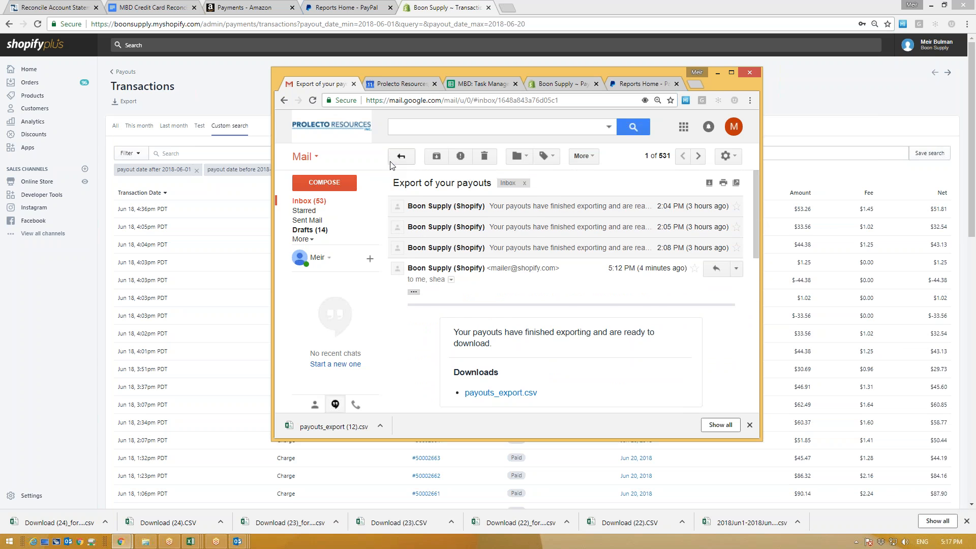
Step: Download payment_transactions_export.csv from the latest 5:17 PM export email, then return to NetSuite
left_click(401, 156)
left_click(471, 206)
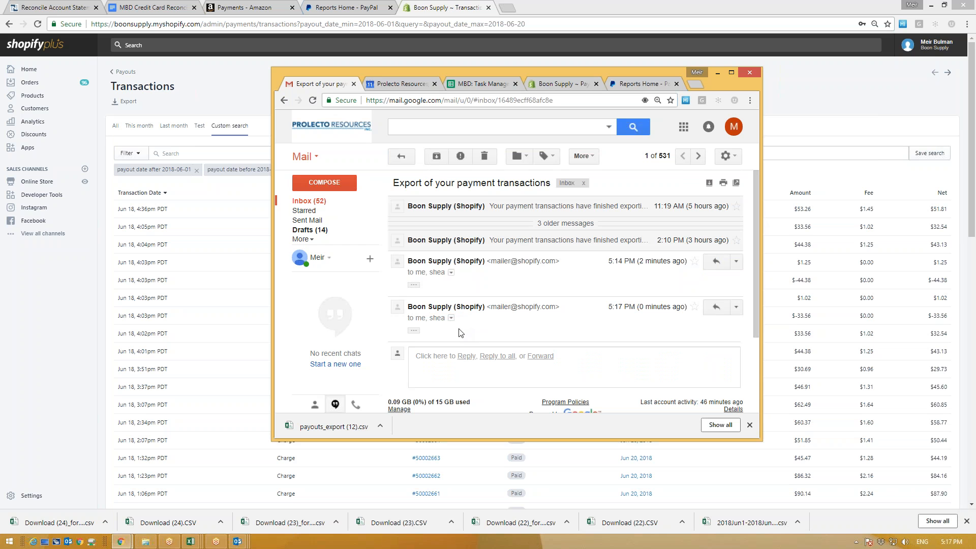
left_click(413, 282)
scroll(487, 282, "down", 3)
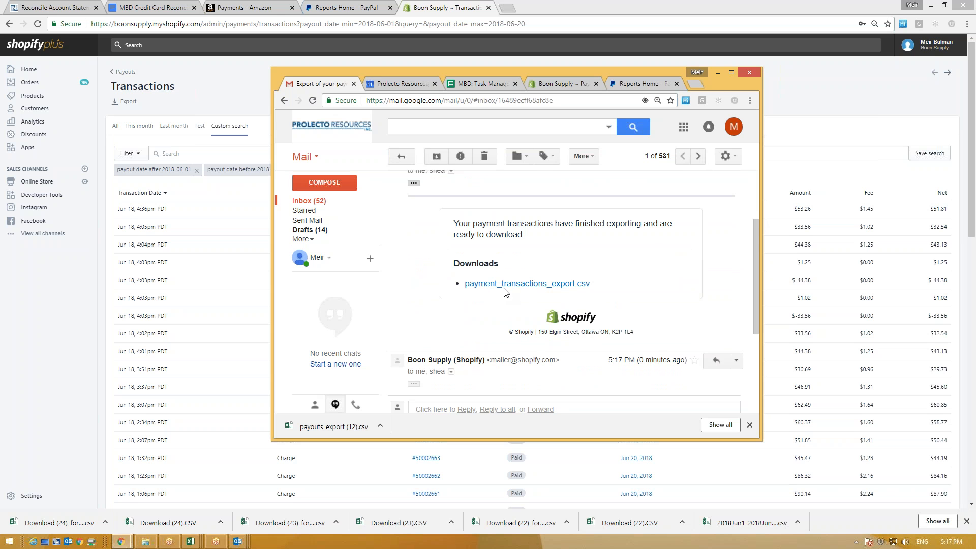
scroll(416, 335, "down", 1)
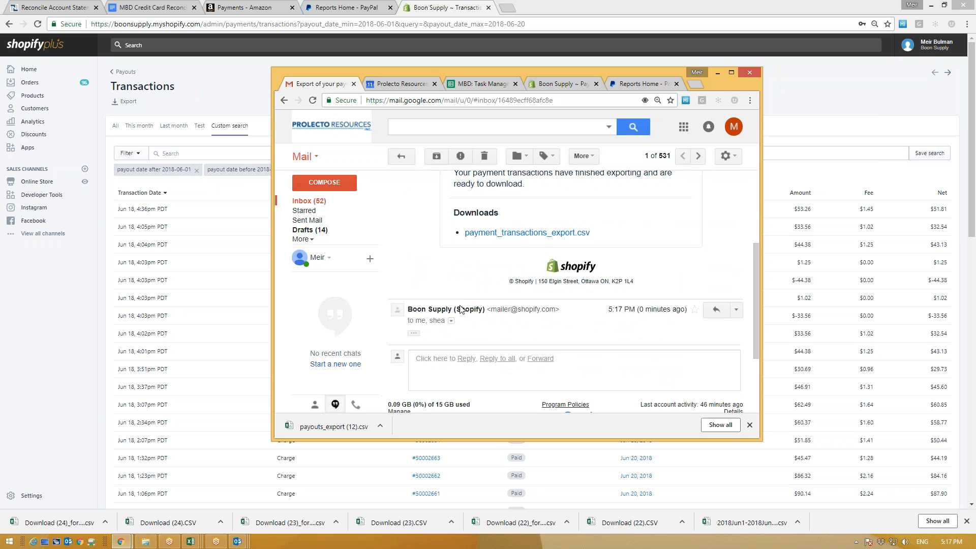
left_click(416, 337)
scroll(416, 337, "down", 1)
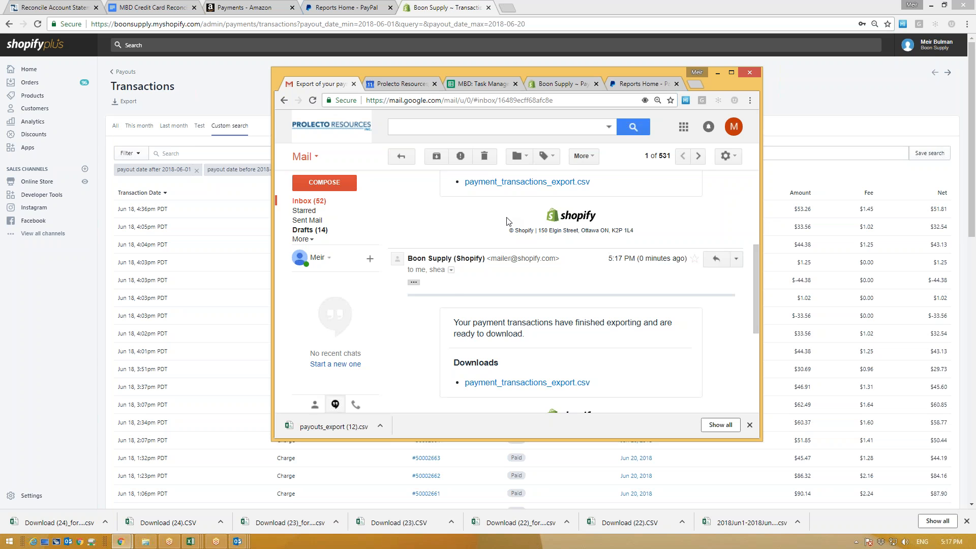
scroll(599, 291, "down", 2)
left_click_drag(599, 291, 464, 293)
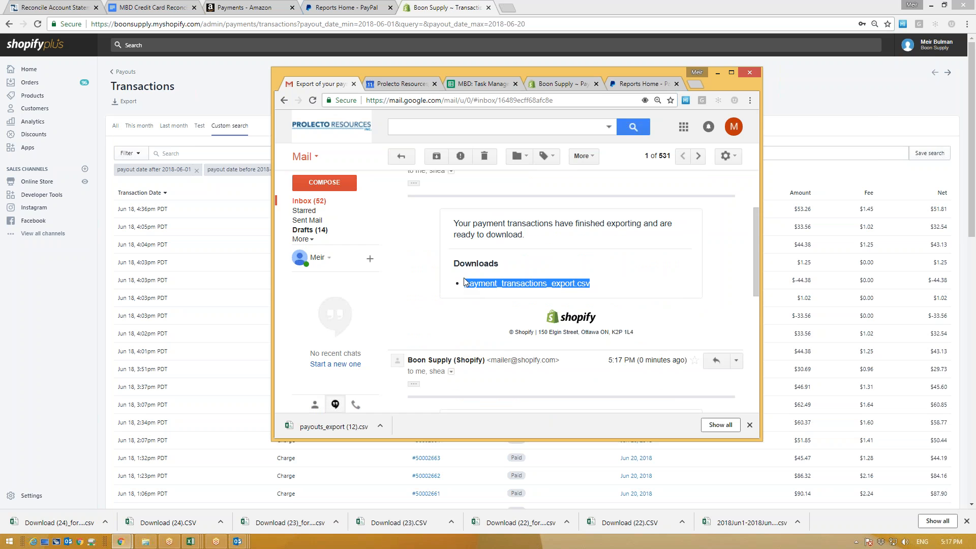
left_click(500, 286)
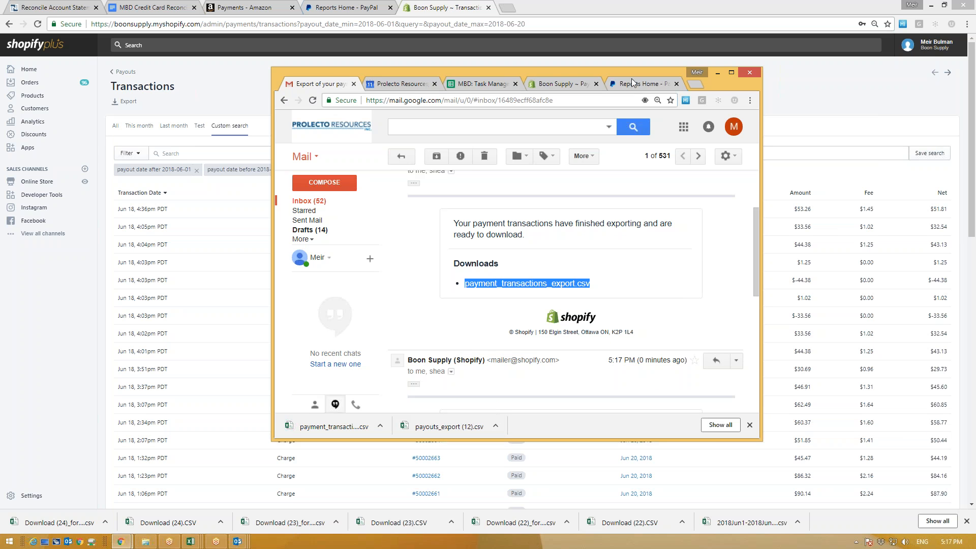
left_click_drag(598, 73, 975, 105)
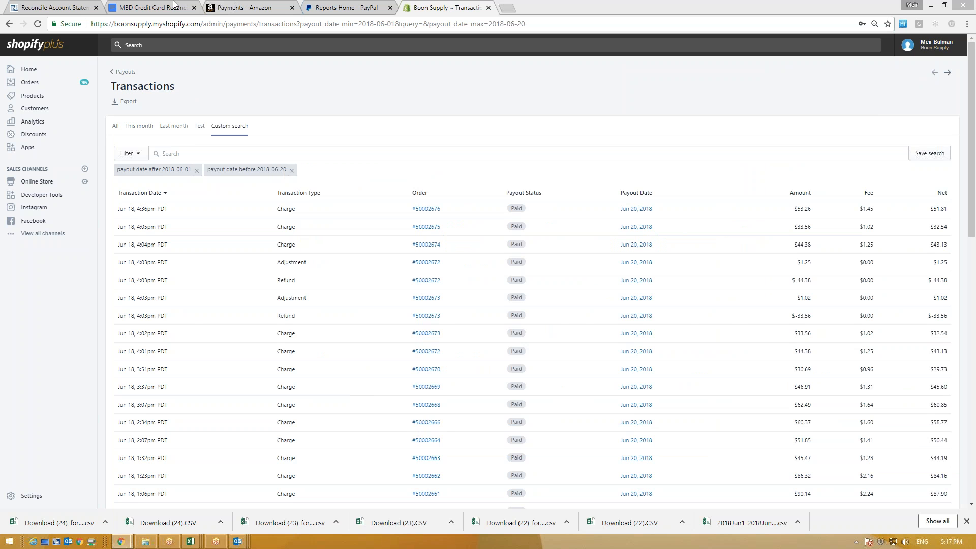
left_click(65, 5)
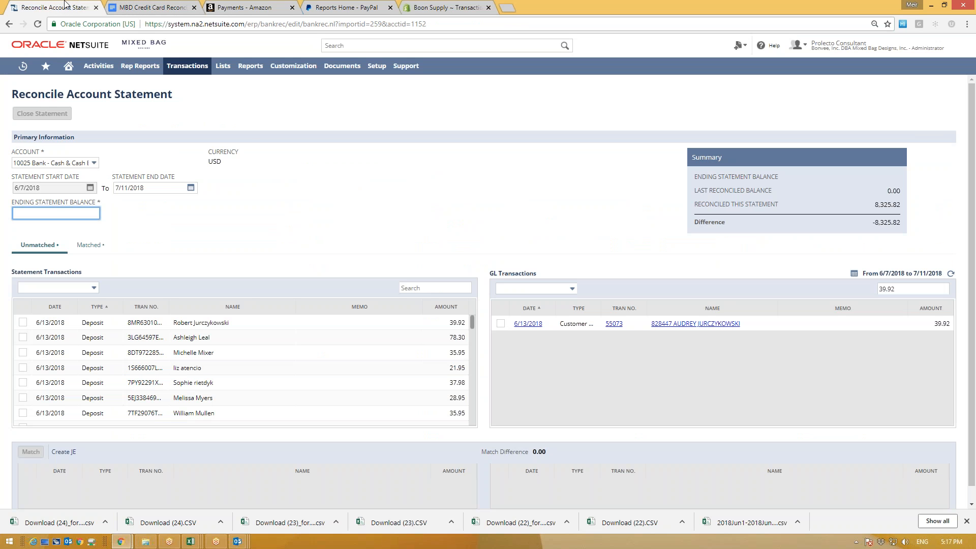
Step: Convert payment_transactions_export (16).csv and payouts_export (12).csv, then download the formatted payouts file
mouse_move(187, 66)
mouse_move(174, 100)
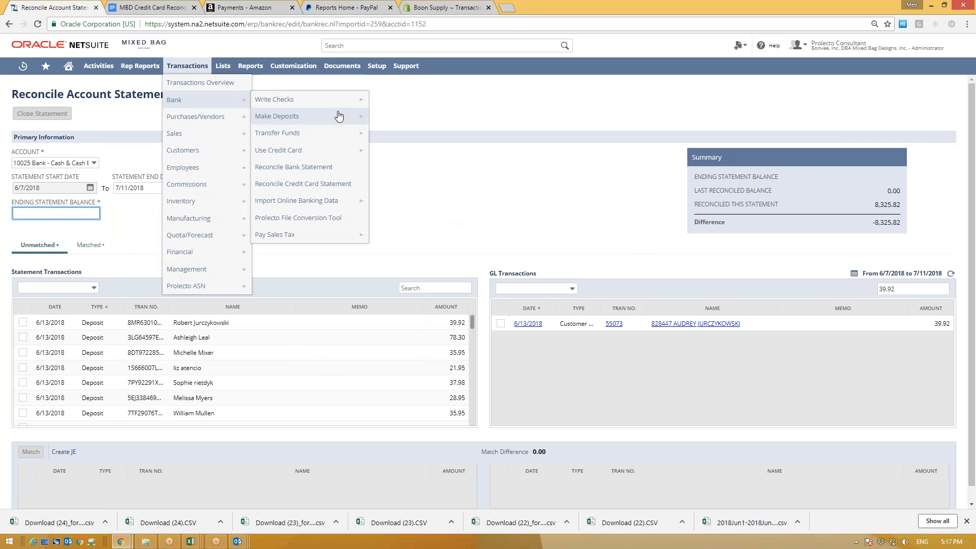
left_click(302, 221)
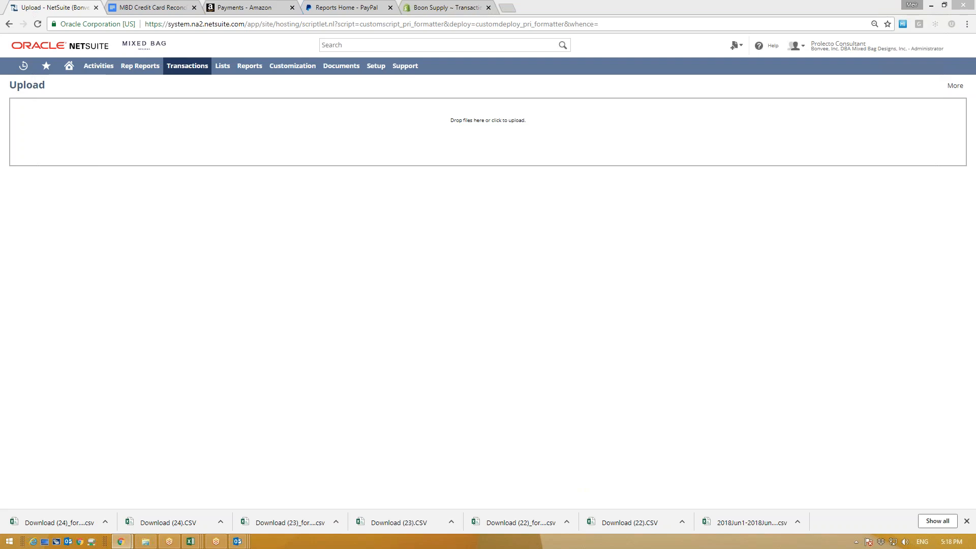
left_click(194, 144)
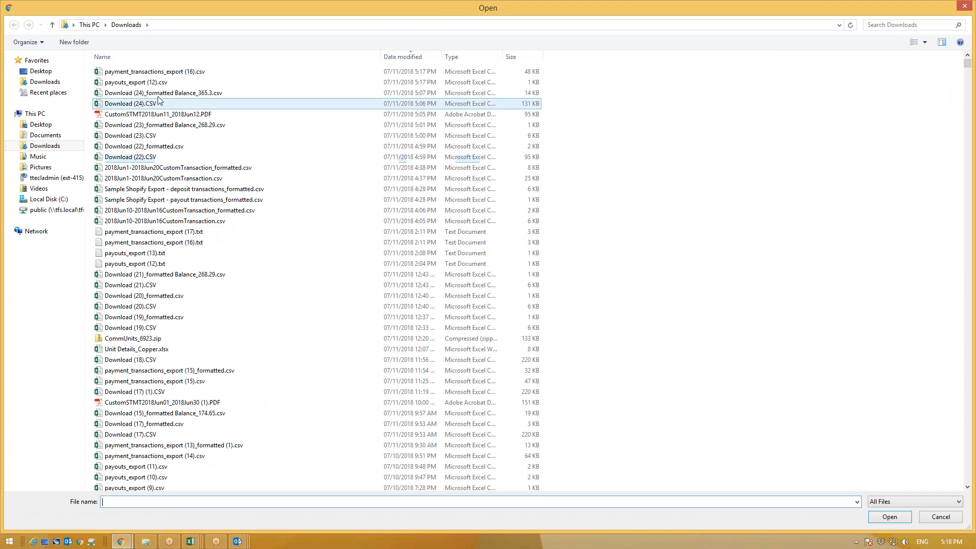
double_click(191, 72)
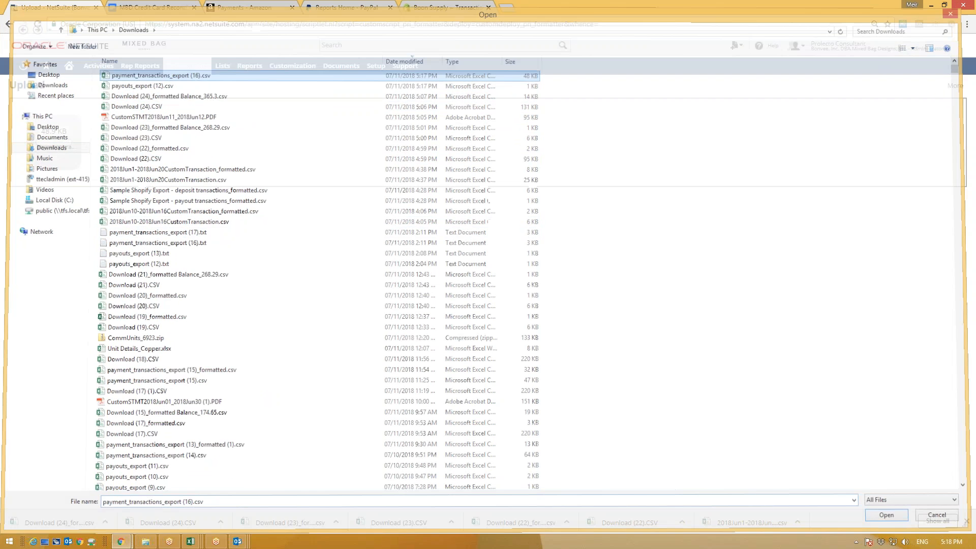
left_click(250, 151)
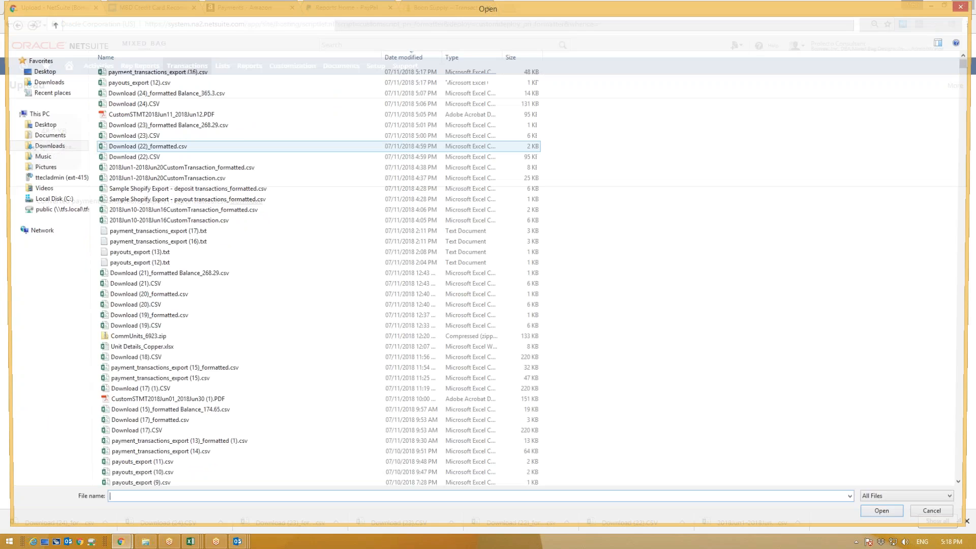
double_click(163, 83)
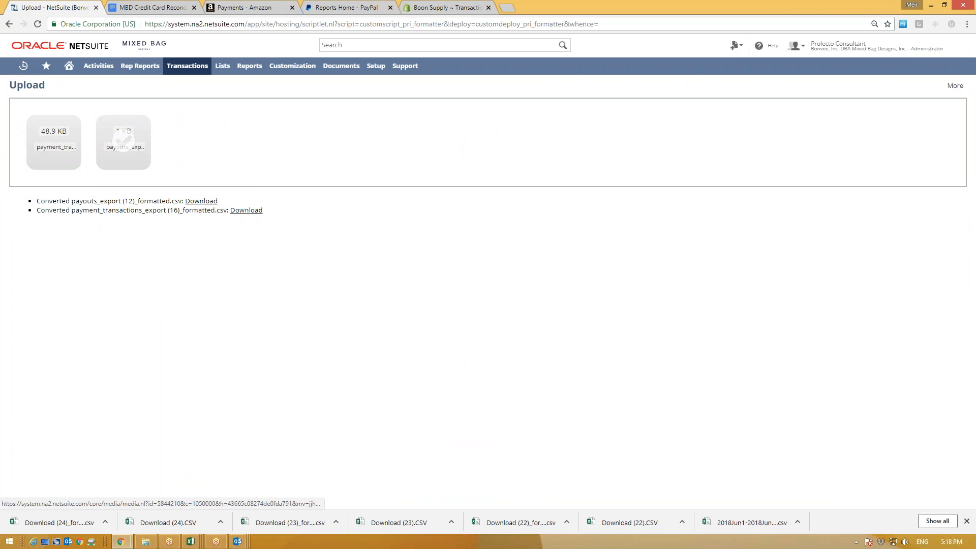
left_click_drag(40, 203, 190, 201)
left_click(210, 201)
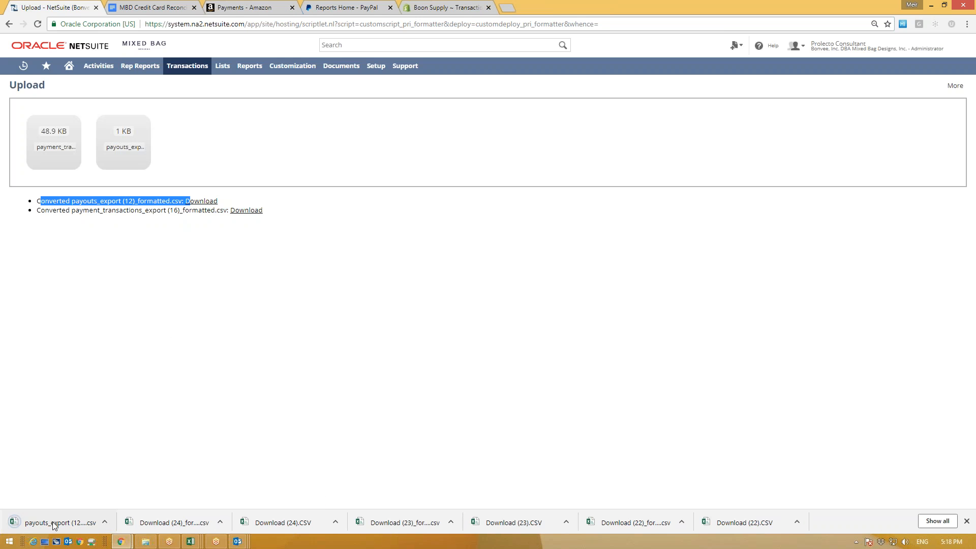
Step: Open the formatted payouts CSV in Excel and autofit column A to show the dates
left_click(51, 523)
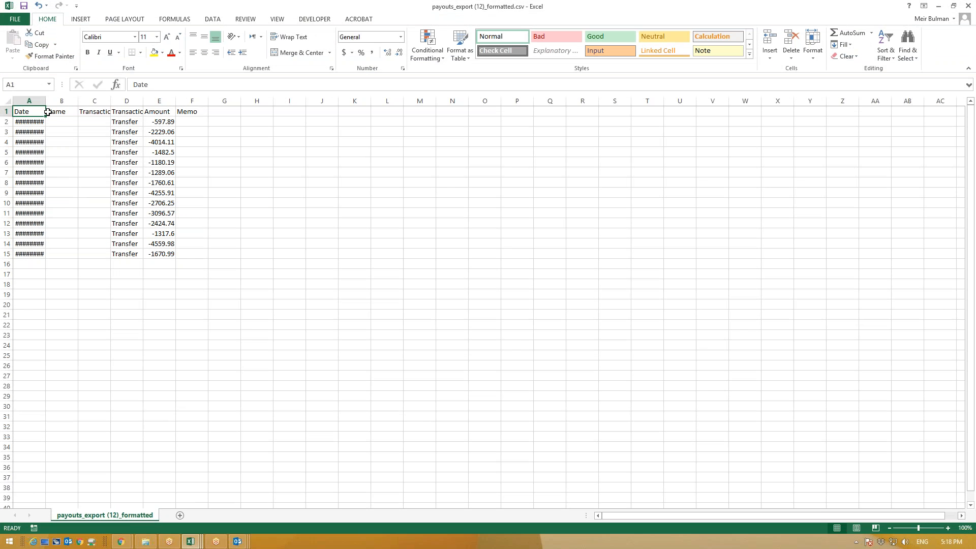
double_click(46, 101)
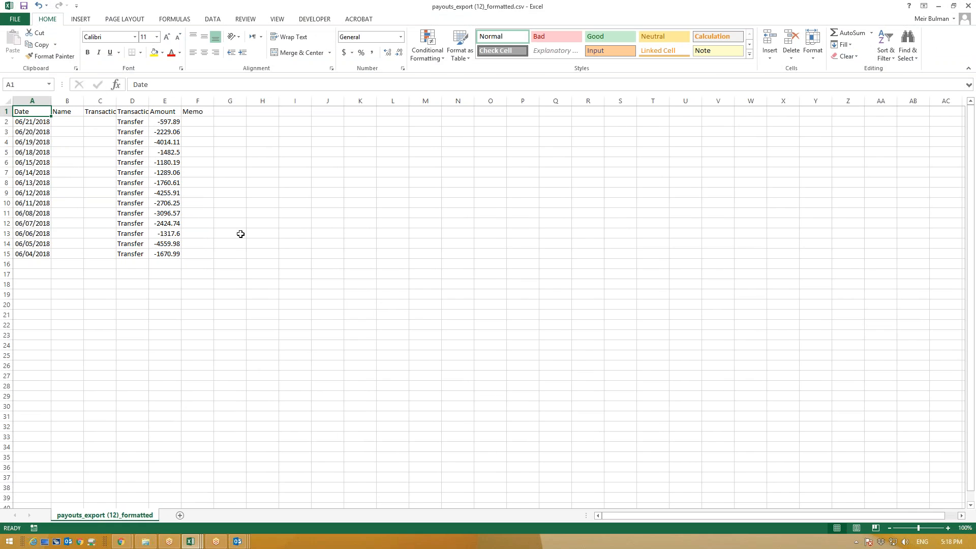
left_click(938, 6)
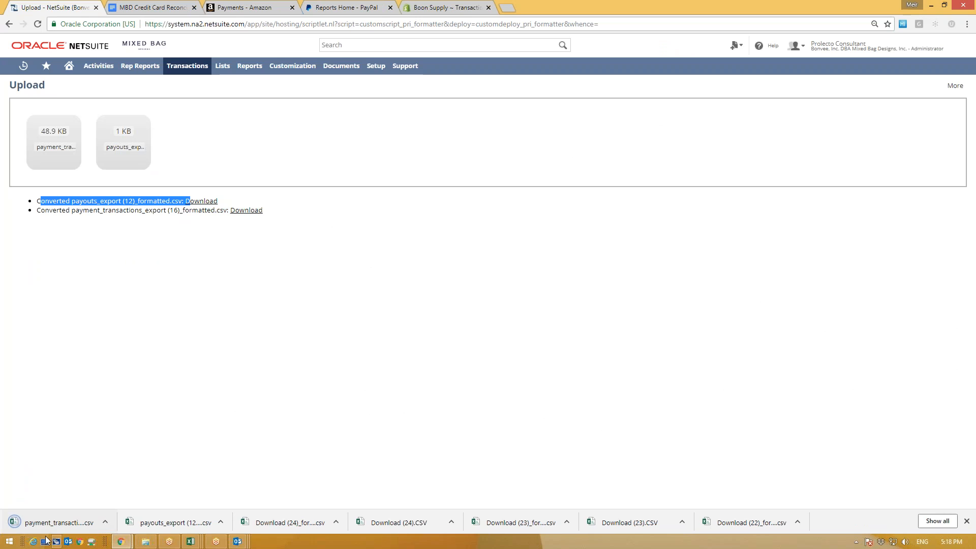
Step: Open the formatted payment transactions CSV, autofit column A, and check its date values
left_click(41, 524)
left_click_drag(45, 100, 45, 101)
double_click(45, 101)
left_click(29, 127)
left_click(28, 142)
key("Down")
key("Down")
key("Down")
left_click(35, 125)
left_click(367, 170)
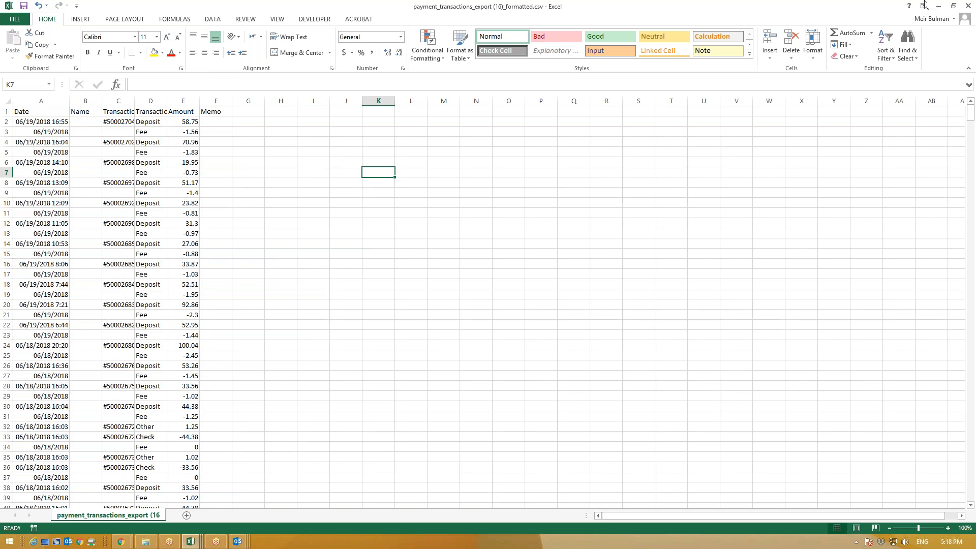
Step: Close the payment transactions workbook without saving and return to NetSuite
left_click(967, 7)
left_click(487, 285)
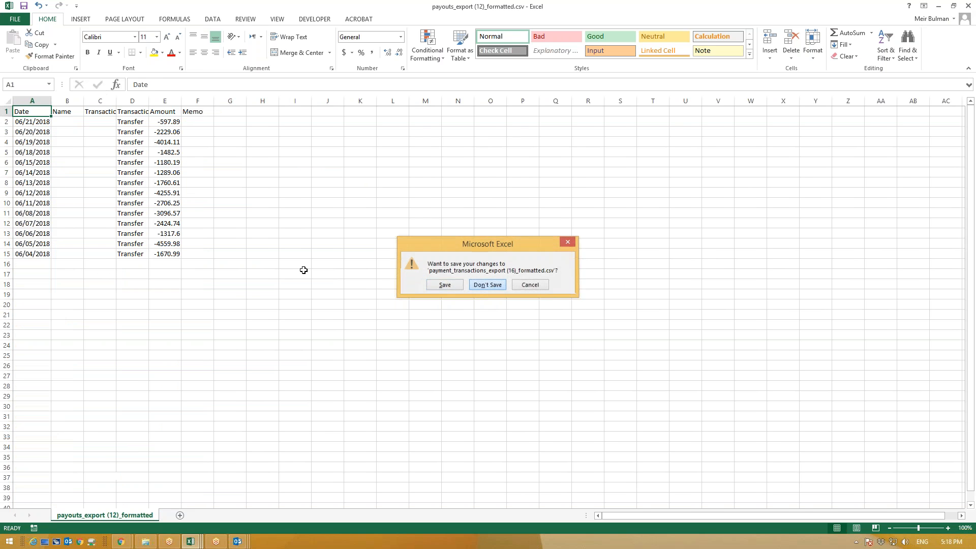
key("Down")
key("Down")
key("Down")
key("Down")
key("Down")
key("Down")
key("Down")
key("Down")
key("Down")
key("Down")
key("Down")
key("Down")
key("Down")
key("Down")
key("Down")
key("Down")
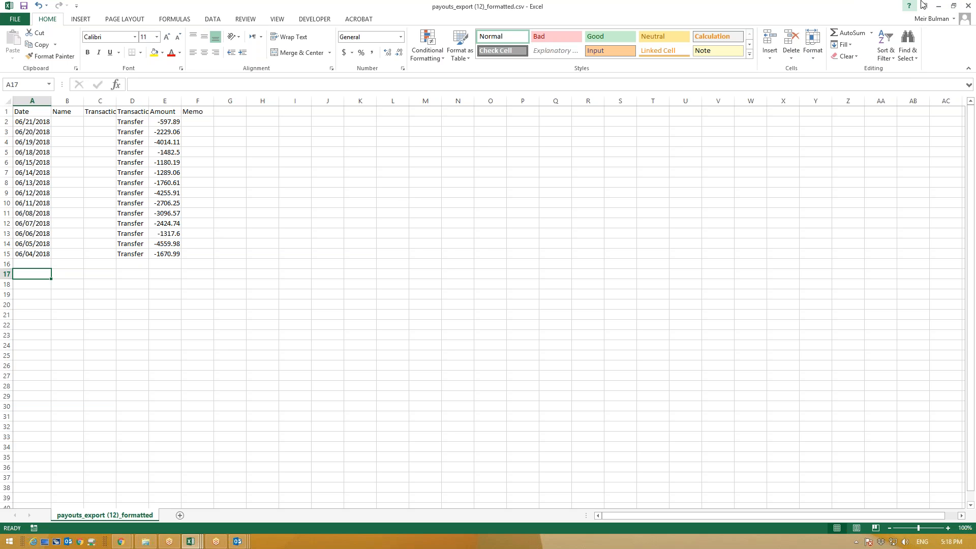
left_click(939, 6)
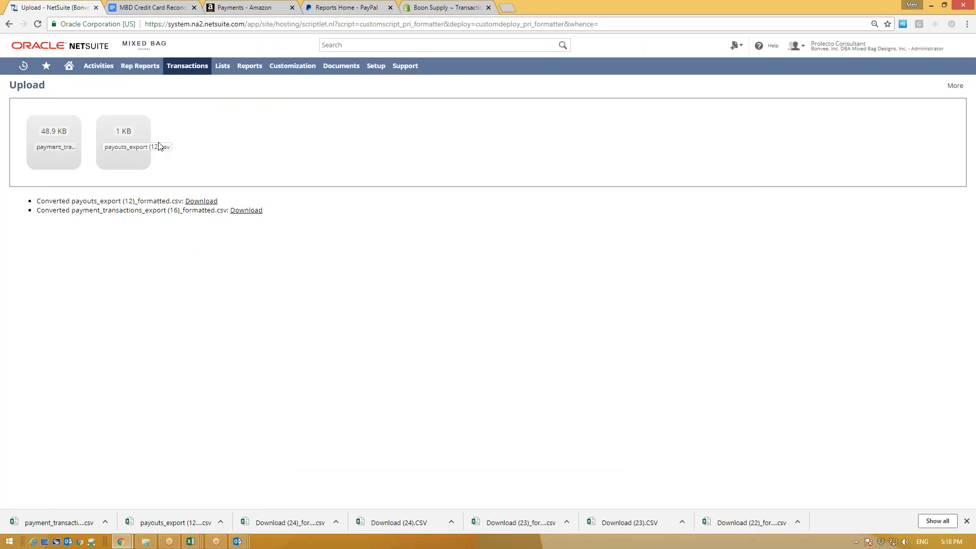
Step: Browse to Documents > Arbor > Prolecto > MBD > Files for Demo 07.11.18 for upload
left_click(180, 149)
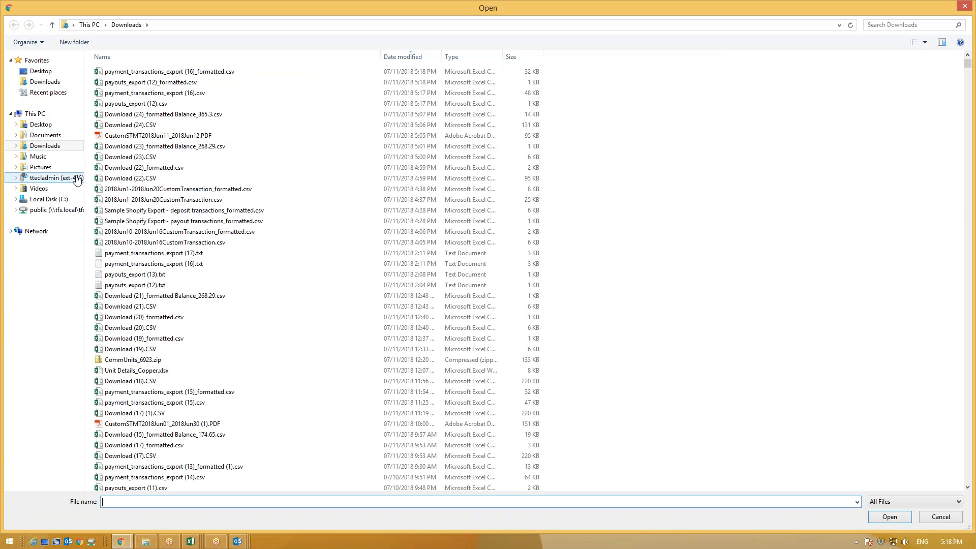
left_click(45, 134)
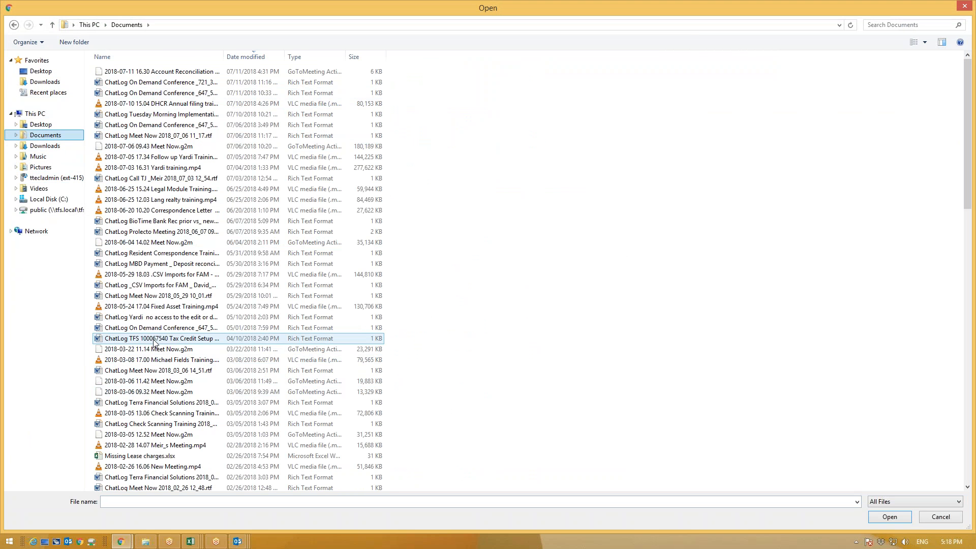
scroll(389, 279, "down", 12)
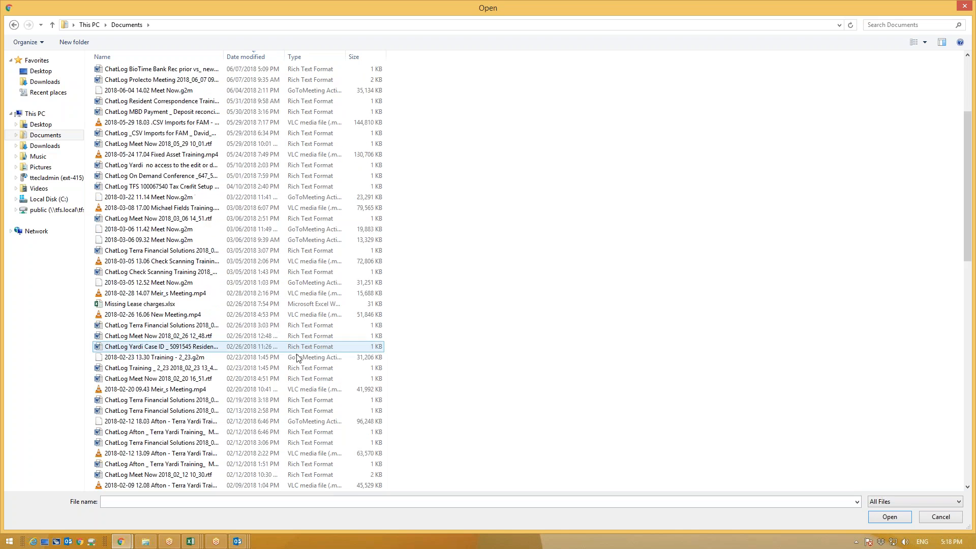
scroll(257, 367, "down", 12)
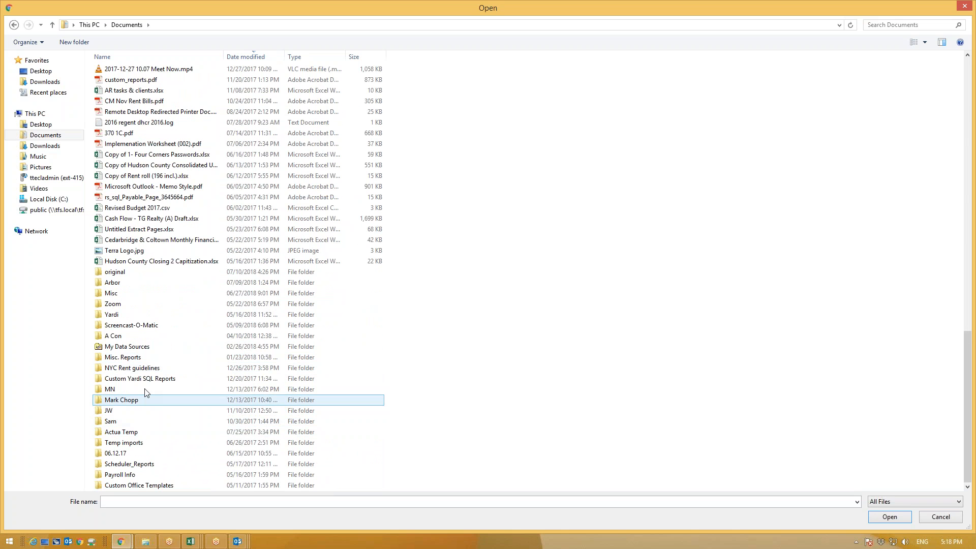
double_click(113, 283)
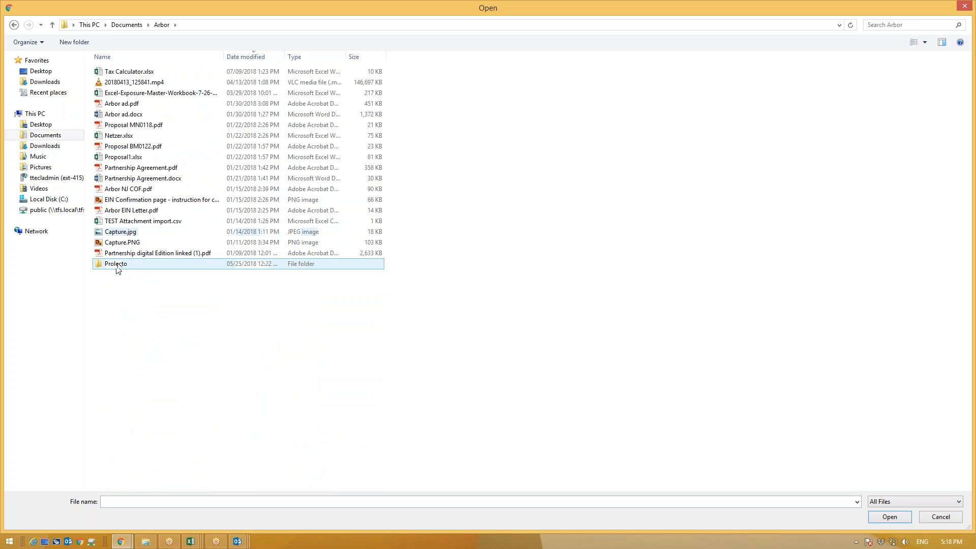
double_click(118, 264)
double_click(136, 81)
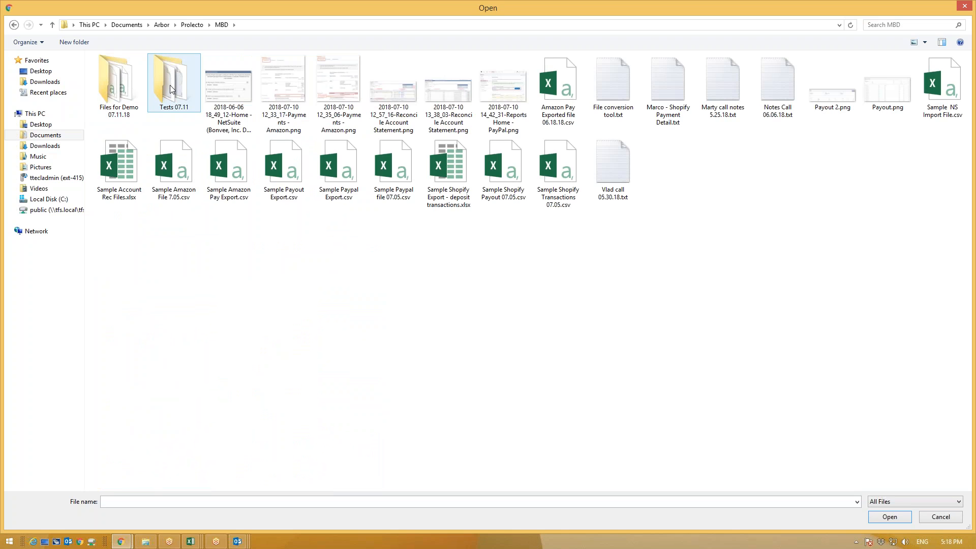
double_click(127, 93)
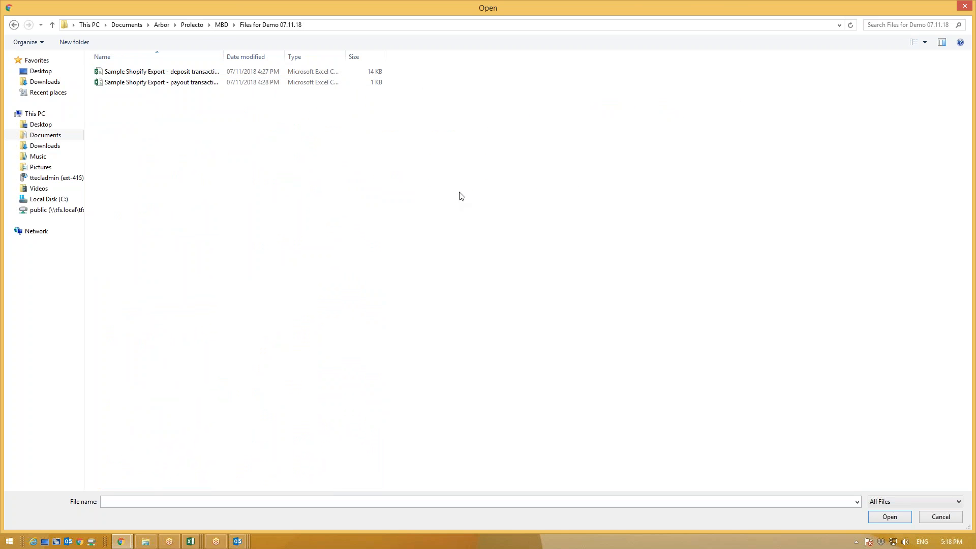
Step: Convert the Shopify deposit and payout sample CSVs, download both results, and open the payout file
left_click(145, 72)
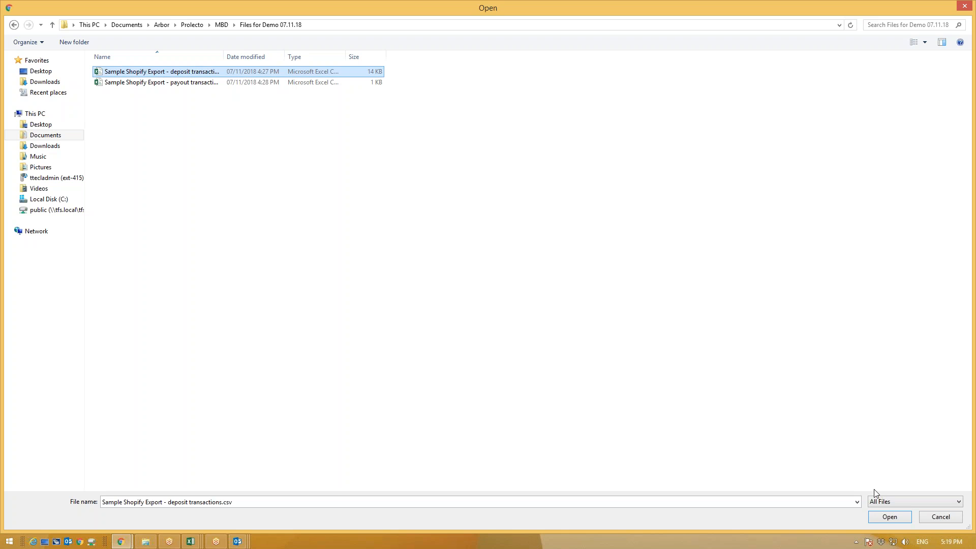
left_click(883, 518)
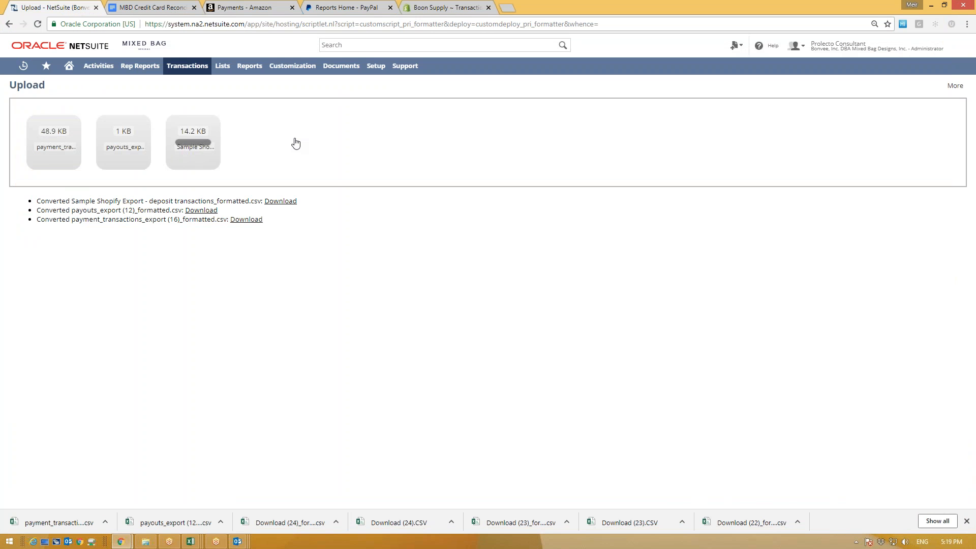
double_click(179, 82)
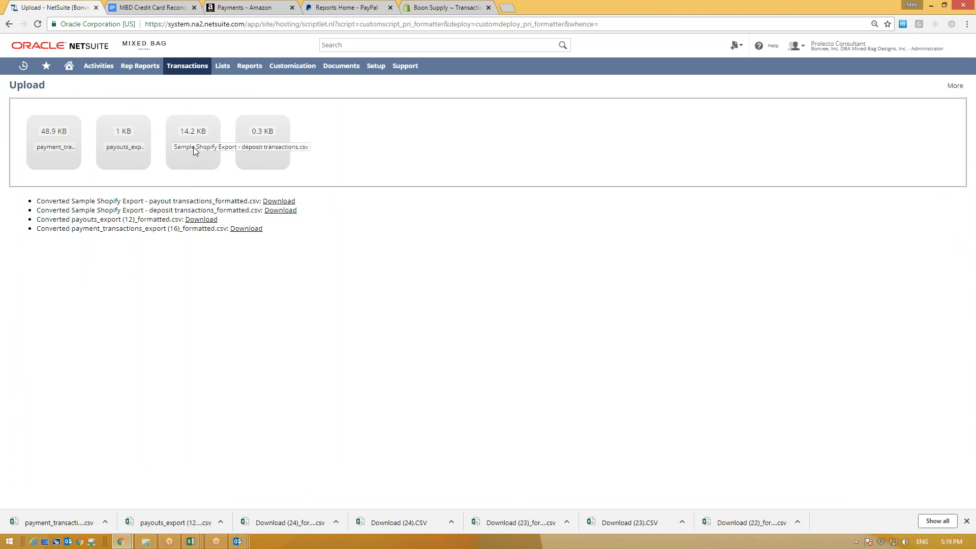
left_click(280, 212)
left_click(280, 216)
left_click(174, 523)
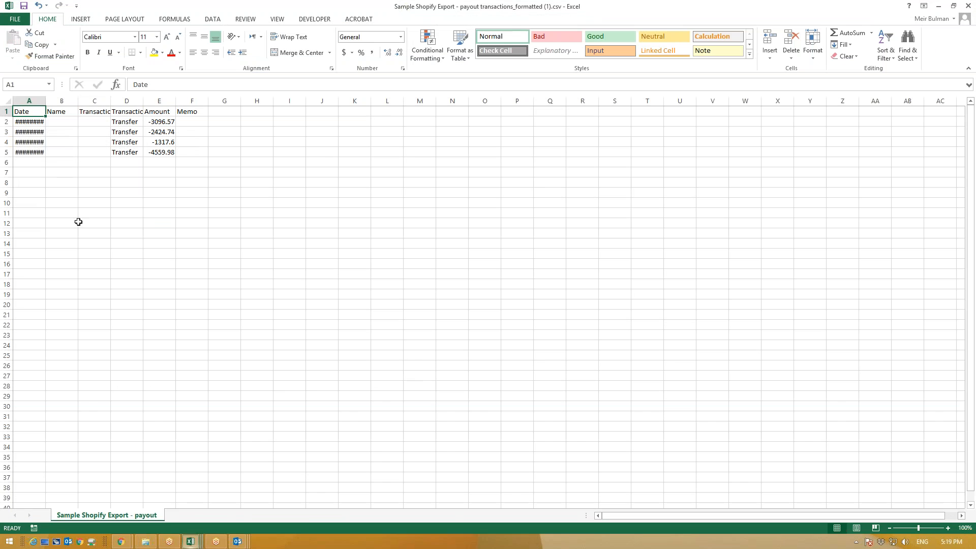
Step: Autofit column A and apply the custom mm/dd/yyyy format to the payout dates
double_click(45, 100)
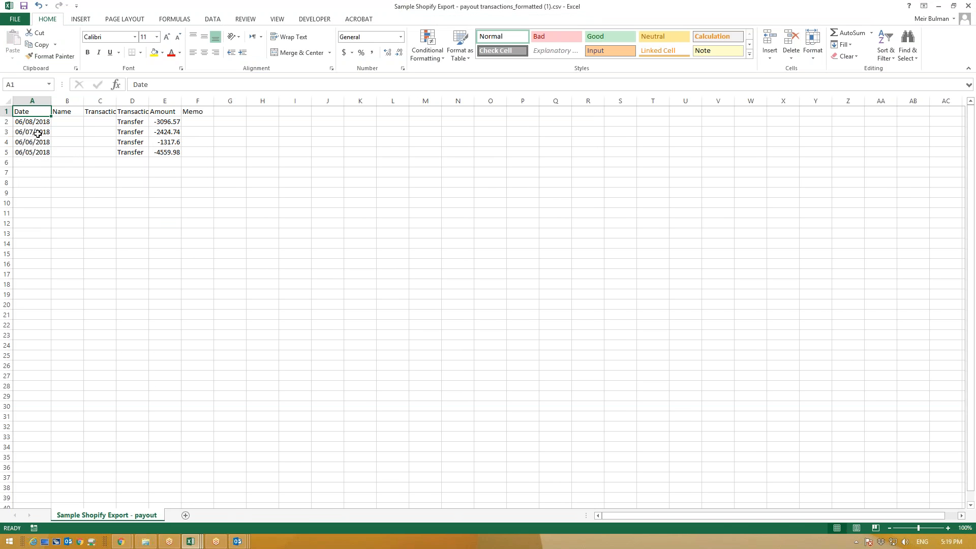
left_click_drag(32, 112, 40, 150)
left_click(400, 39)
left_click(376, 296)
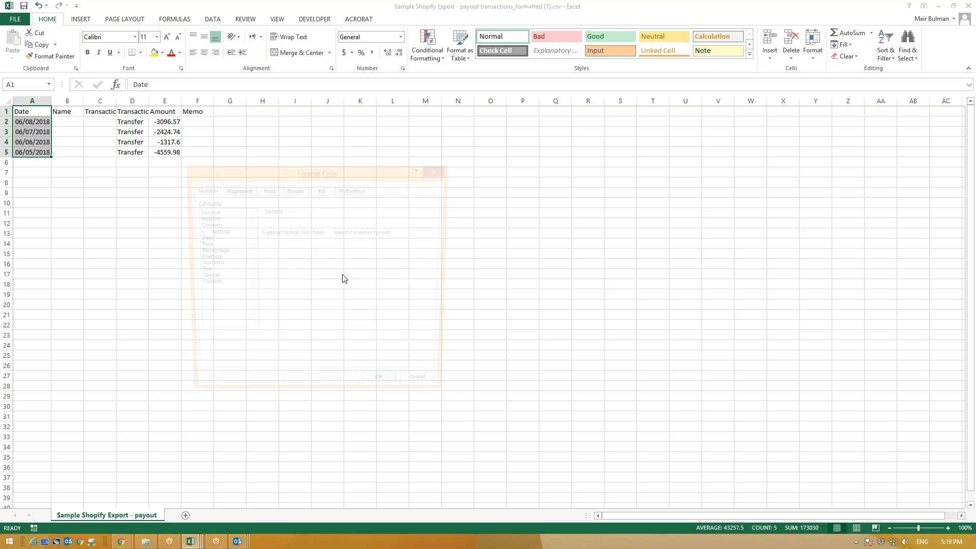
left_click(203, 284)
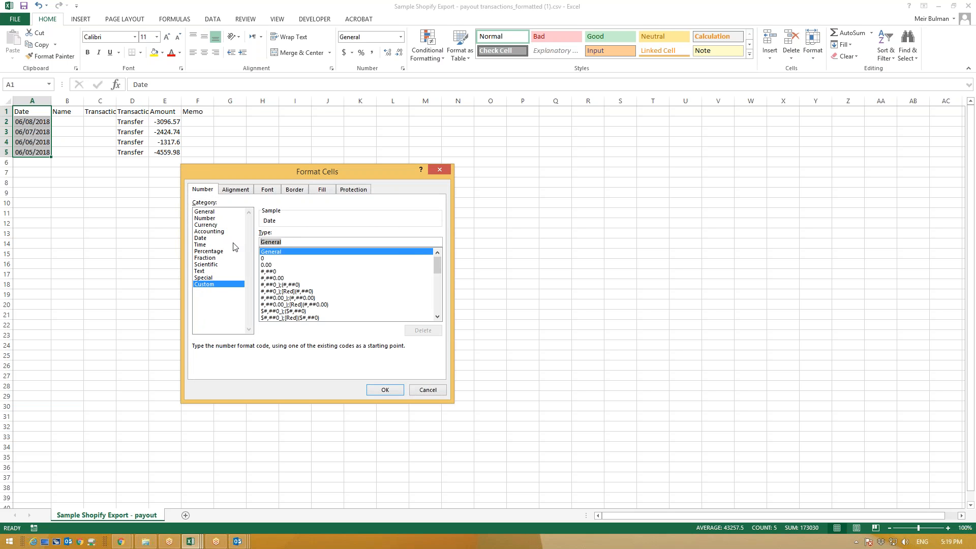
type("mm/dd/yyyy")
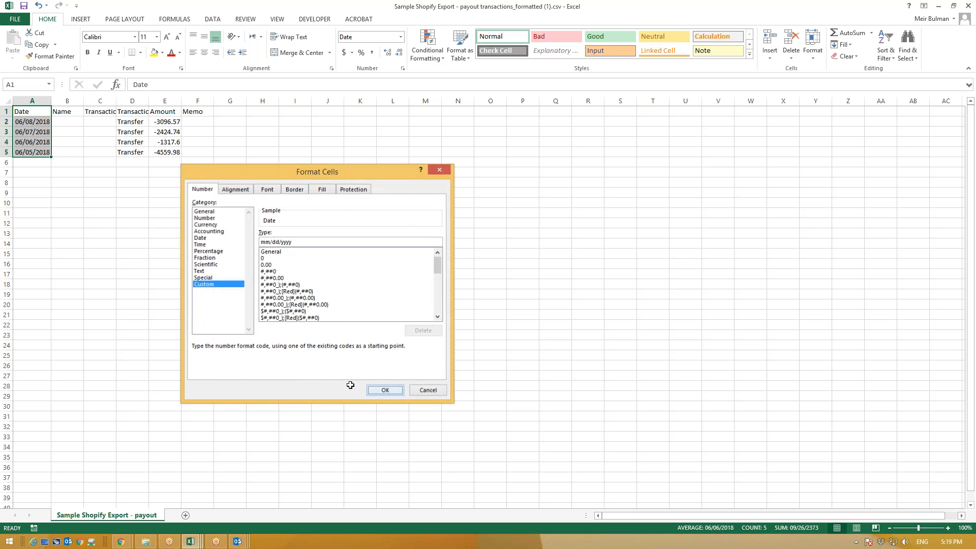
left_click(386, 390)
left_click(100, 172)
left_click(132, 193)
Step: Save the payout file, keeping it in CSV format
left_click(24, 6)
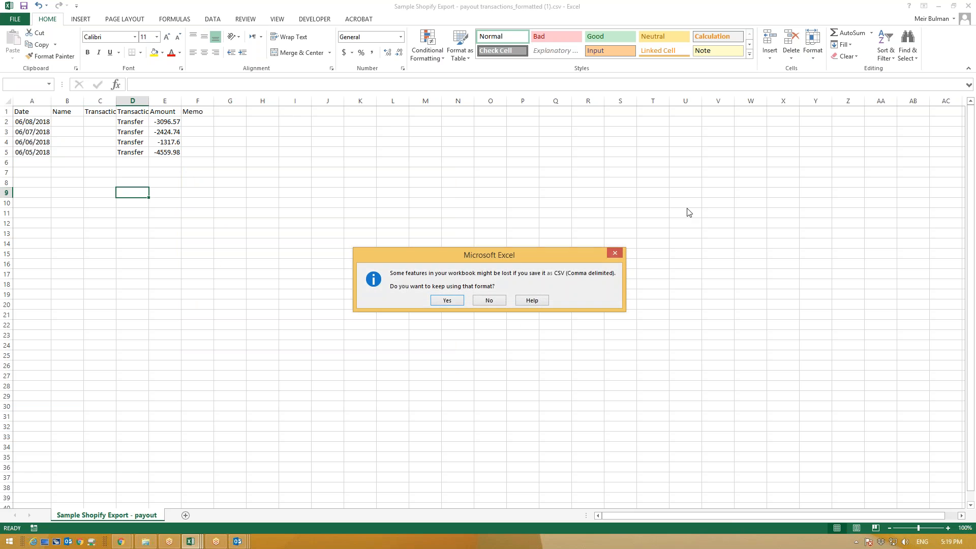
left_click(447, 301)
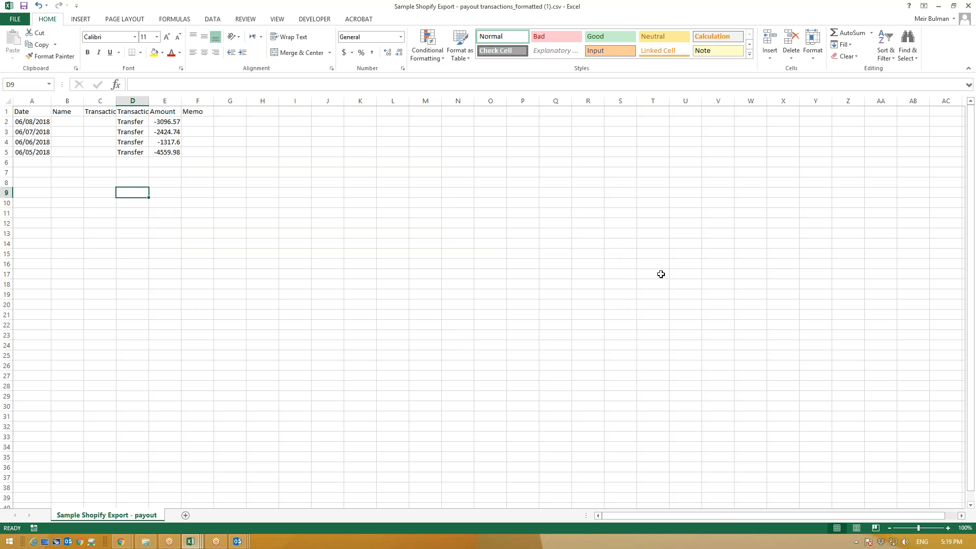
left_click(940, 6)
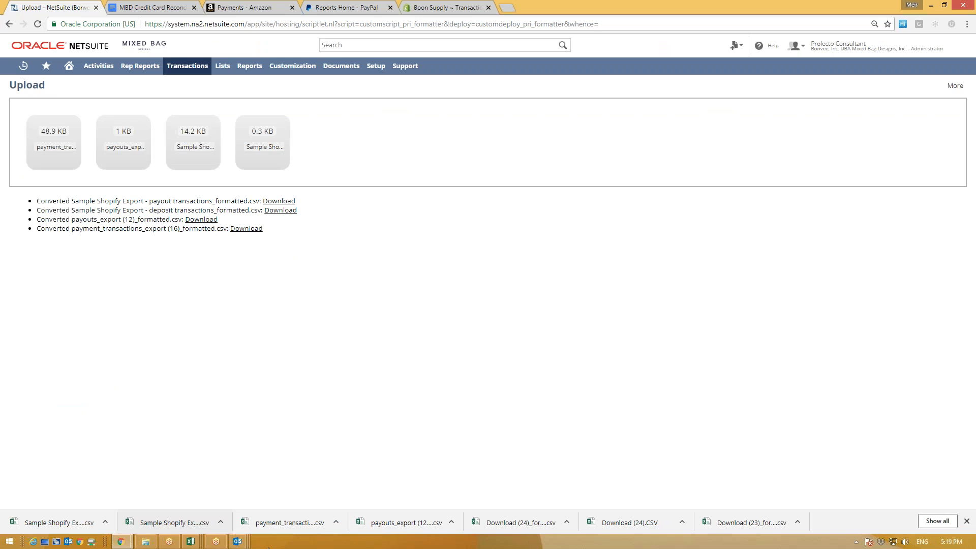
Step: Re-download the converted Shopify deposit file from NetSuite and open it in Excel
left_click(617, 522)
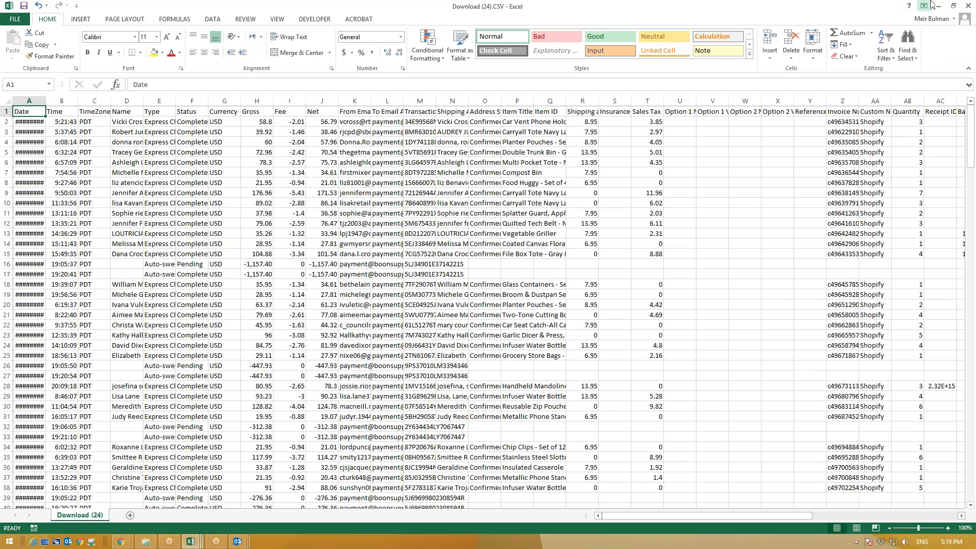
left_click(935, 5)
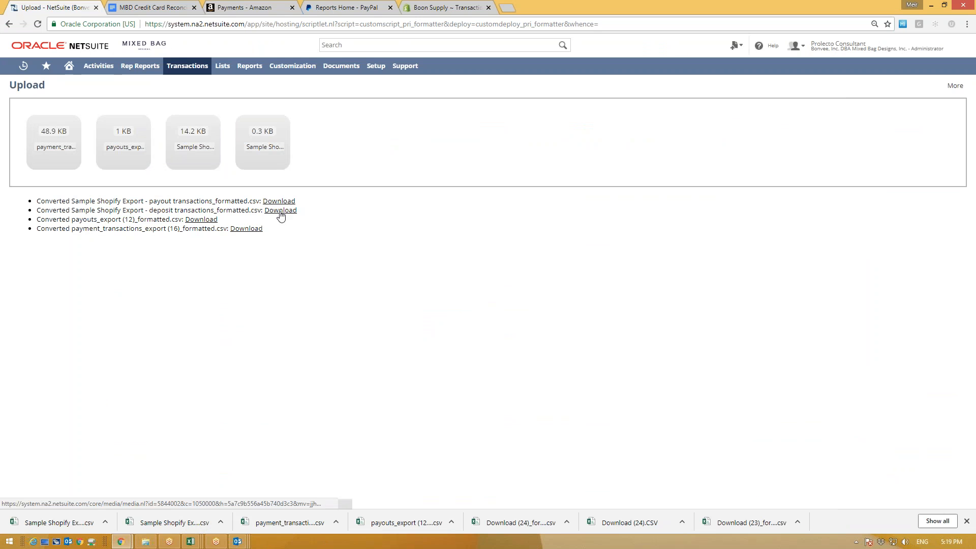
left_click(280, 210)
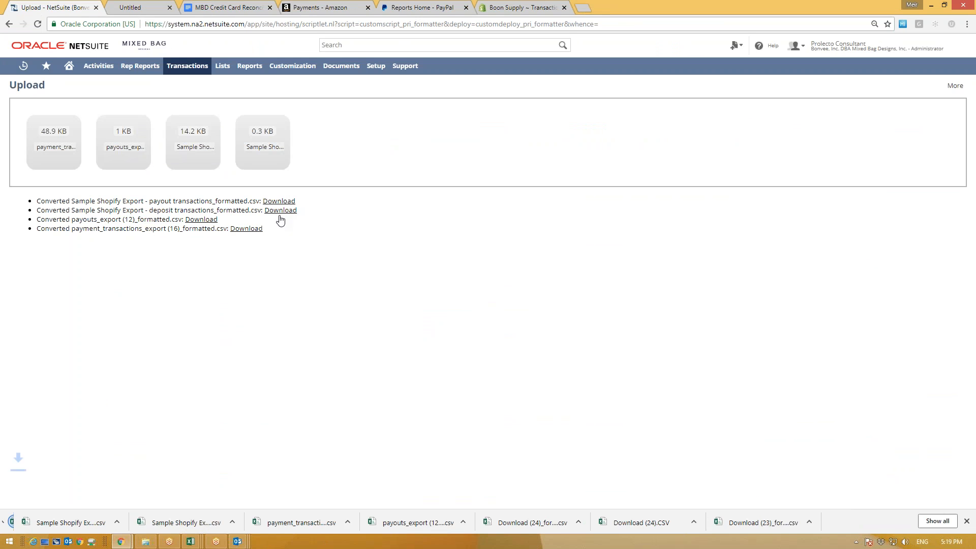
left_click(56, 523)
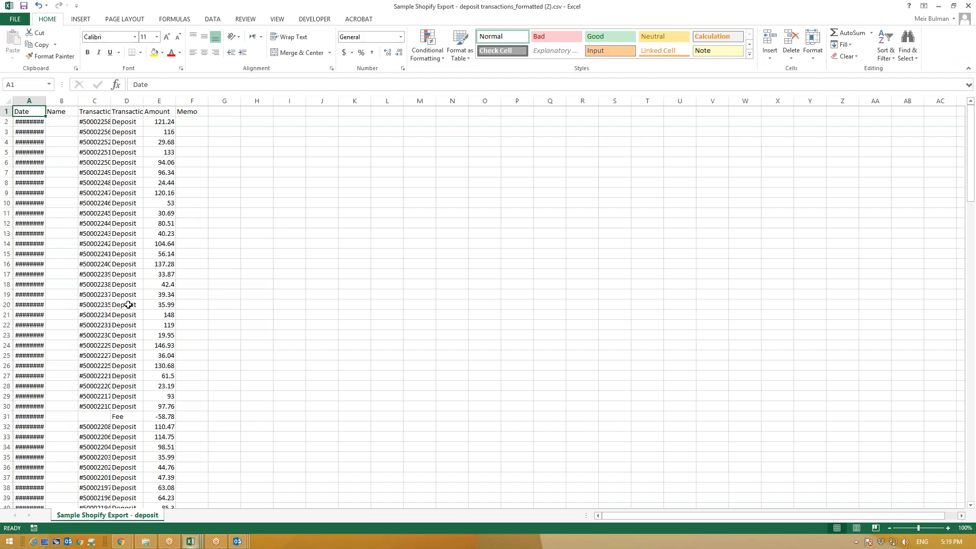
Step: Autofit column A, format the deposit dates as mm/dd/yyyy, and save the file as CSV
double_click(51, 101)
left_click(32, 101)
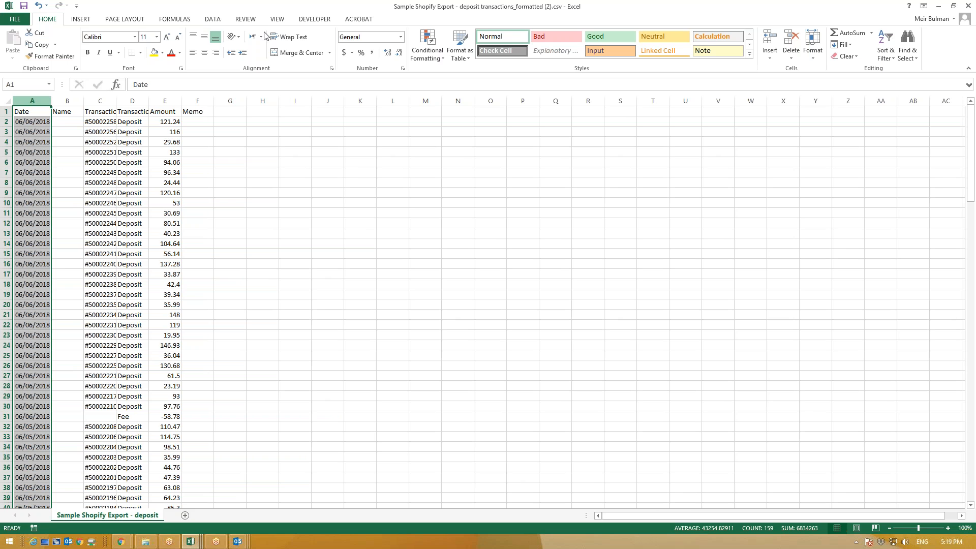
left_click(400, 39)
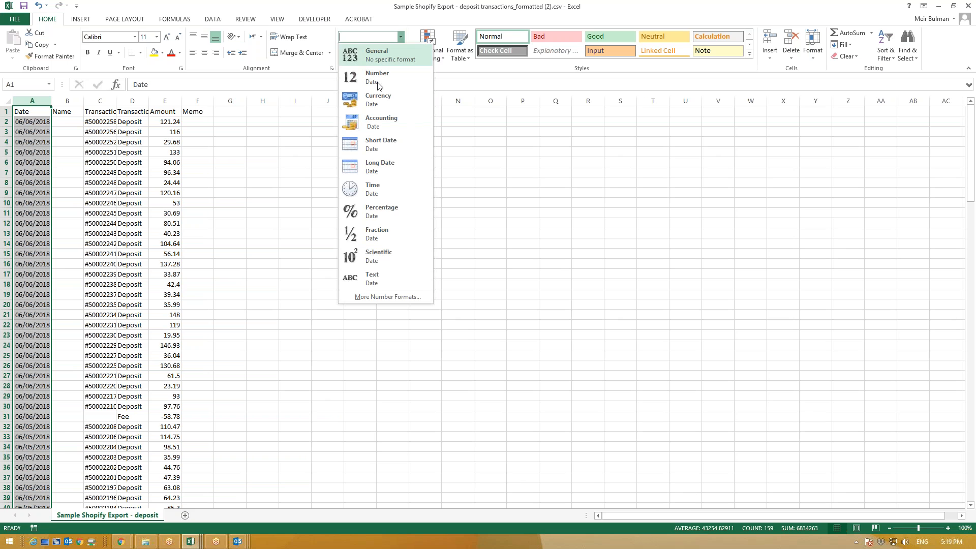
left_click(366, 300)
left_click(203, 285)
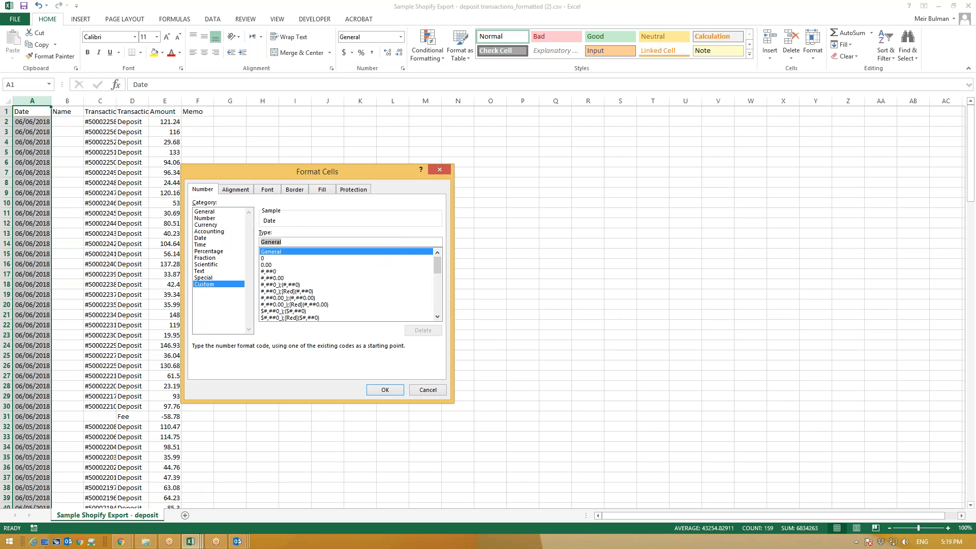
type("mm/dd/yyyy")
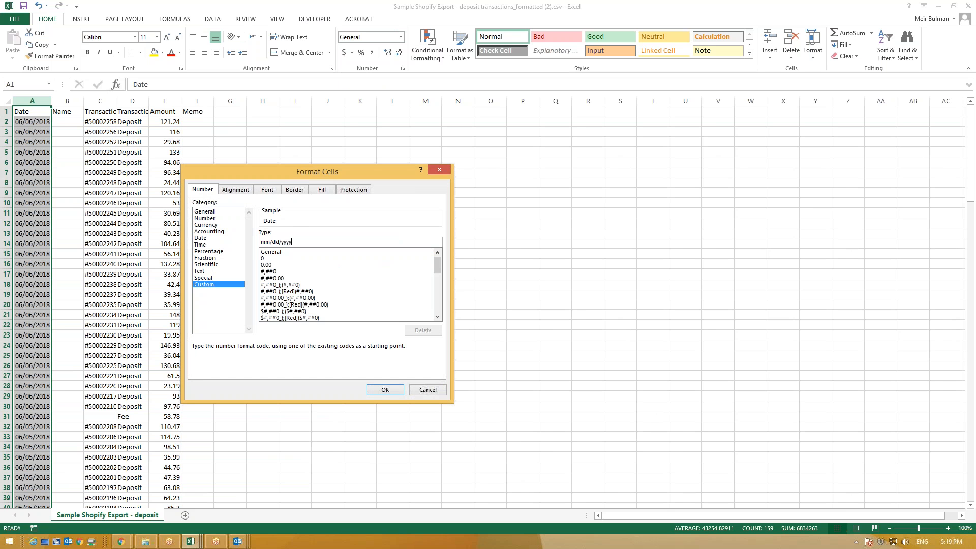
left_click(385, 390)
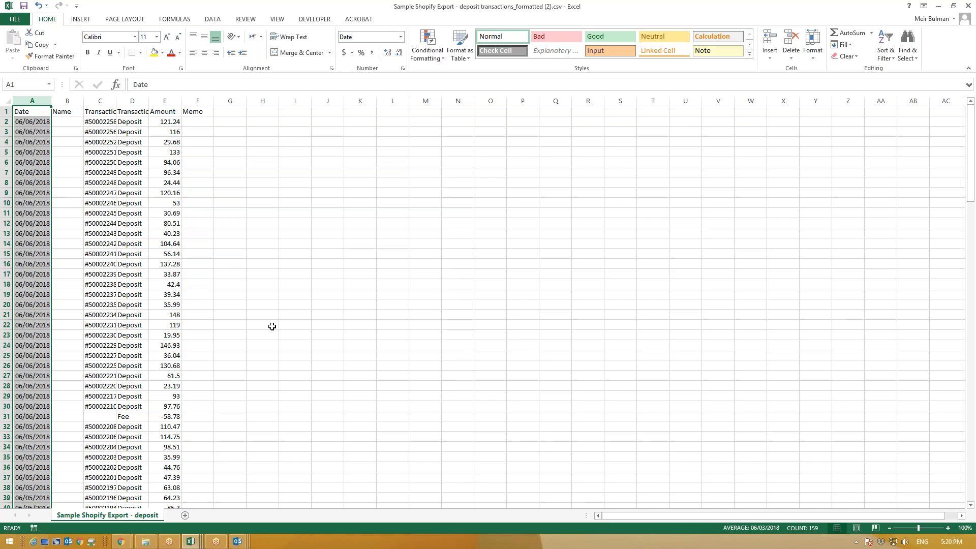
left_click(75, 177)
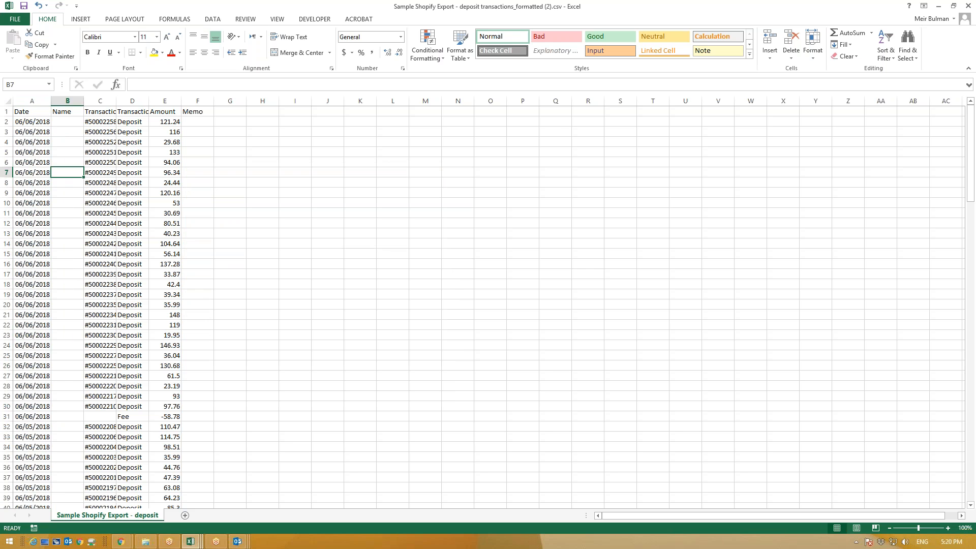
left_click(24, 9)
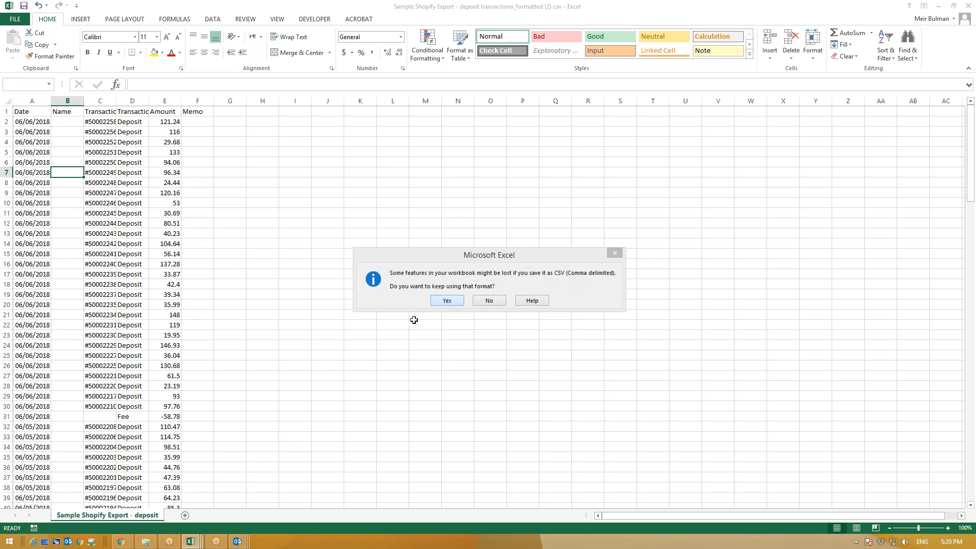
left_click(443, 304)
Step: On the online banking data upload page, choose deposit transactions_formatted (2).csv from Downloads
left_click(83, 486)
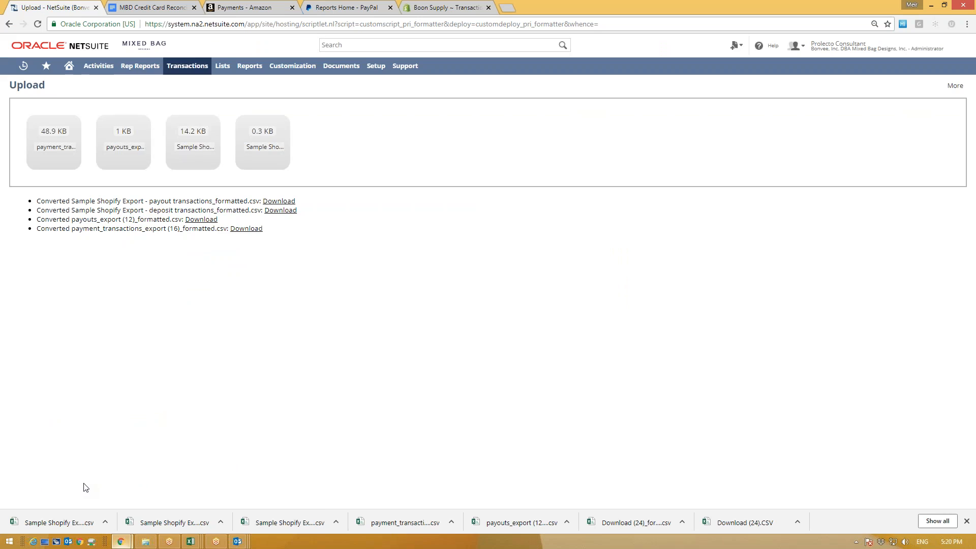
mouse_move(192, 72)
mouse_move(197, 100)
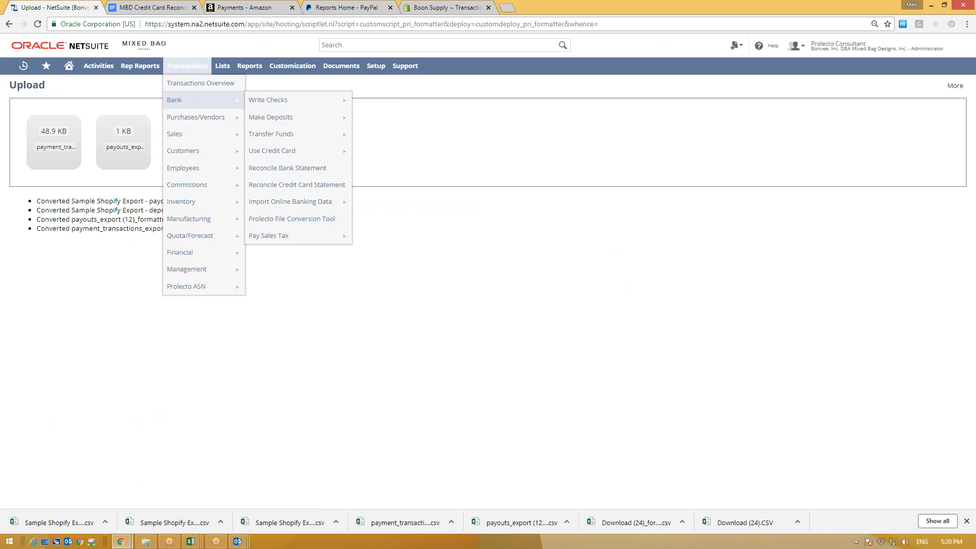
left_click(285, 201)
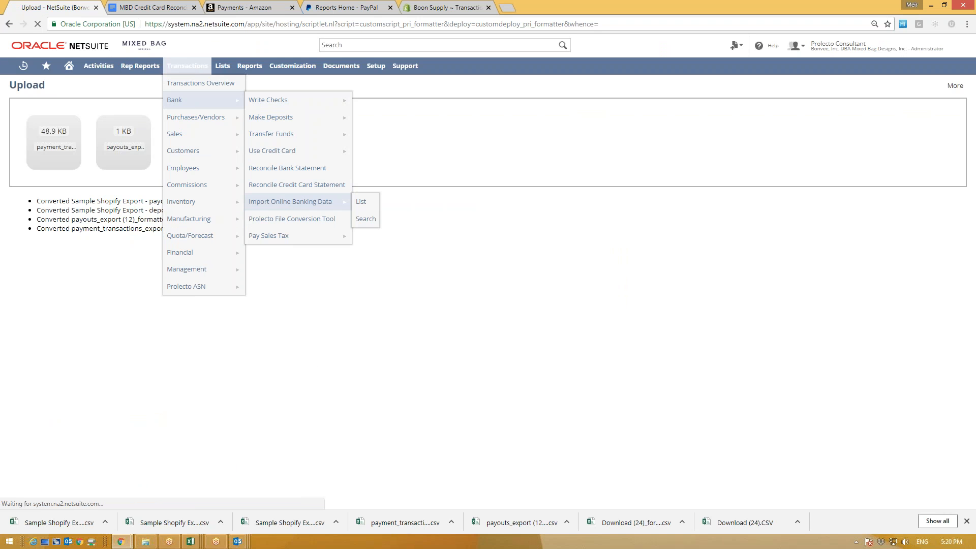
left_click(20, 123)
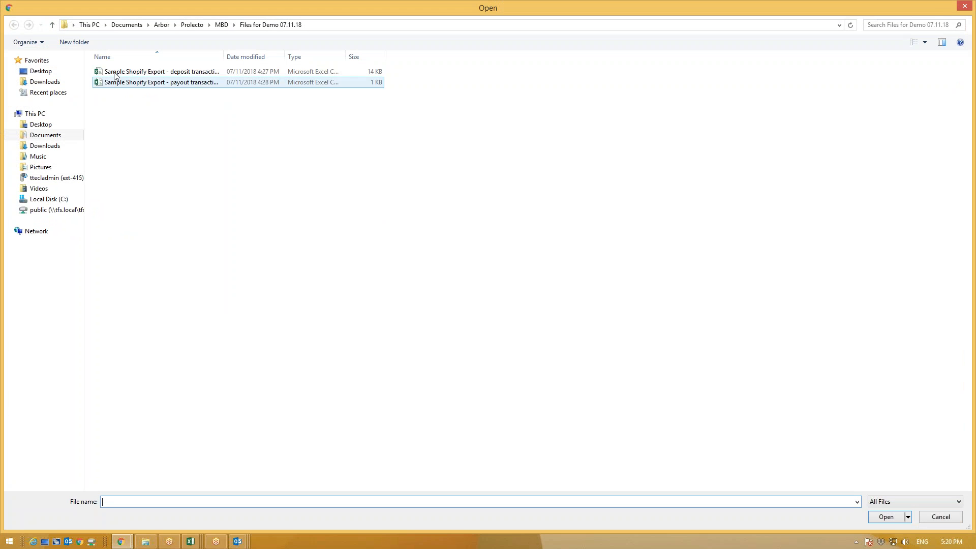
left_click(42, 145)
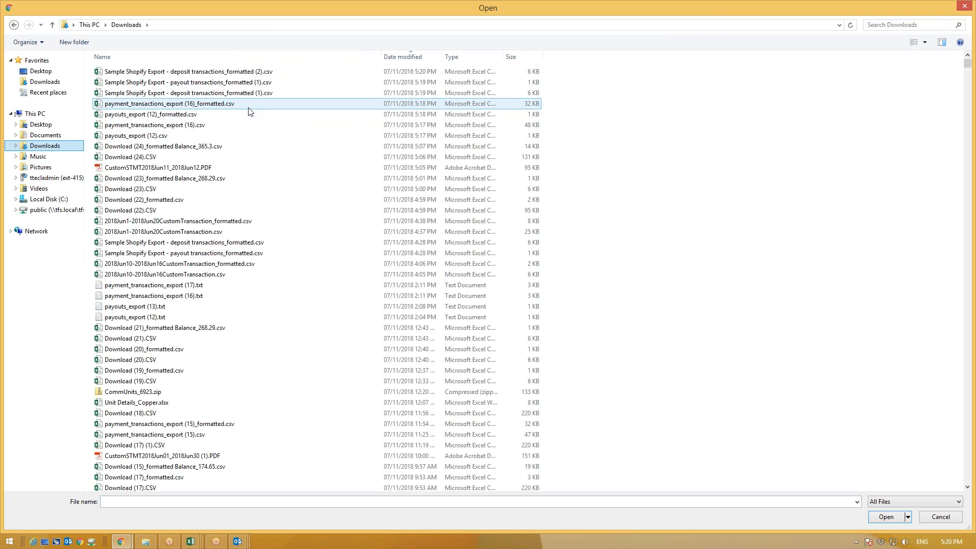
double_click(256, 72)
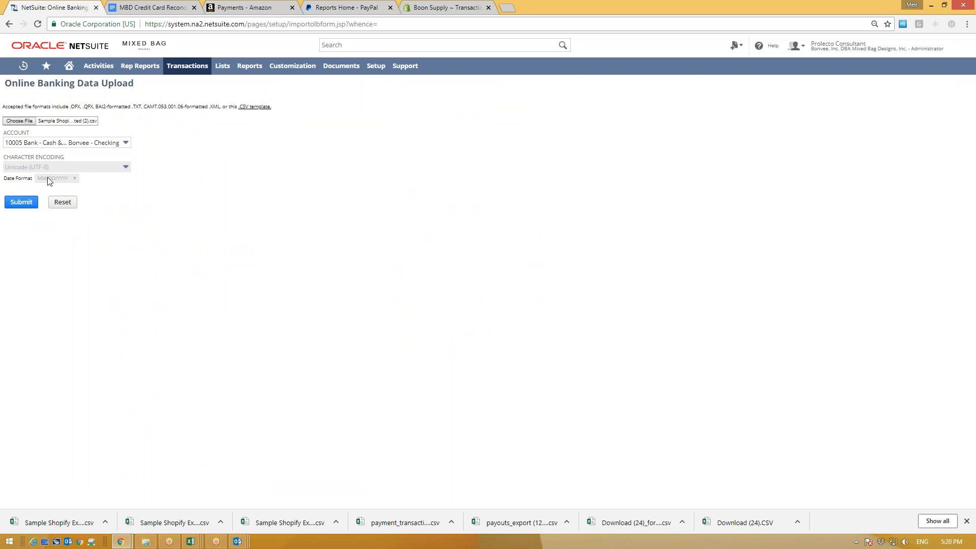
Step: Submit the file to account 10020 Shopify Payments and go back after the failure notice
left_click(77, 143)
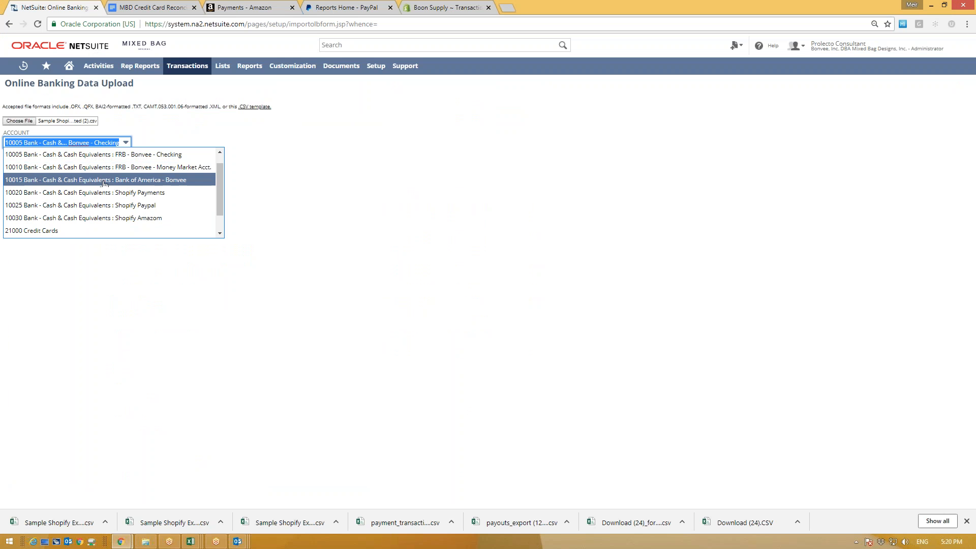
left_click(113, 194)
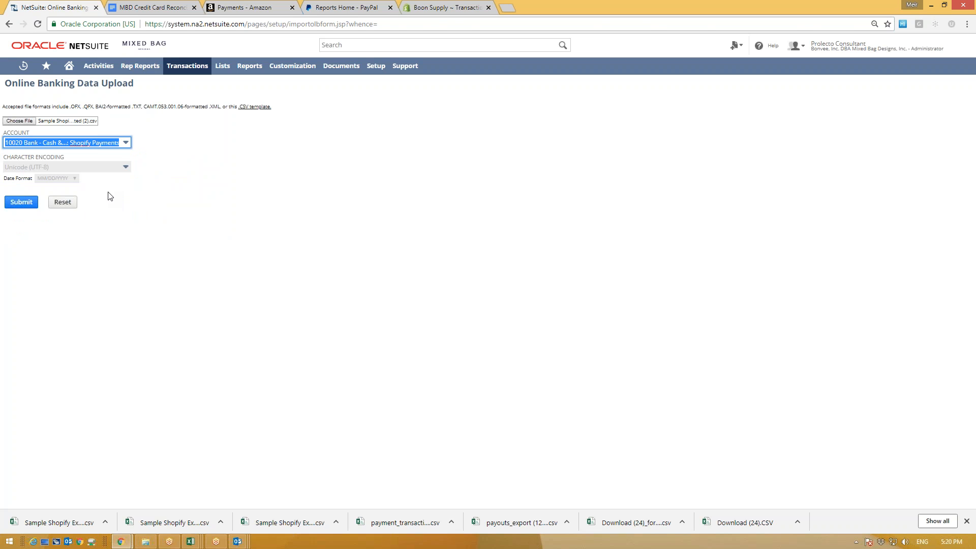
left_click(24, 204)
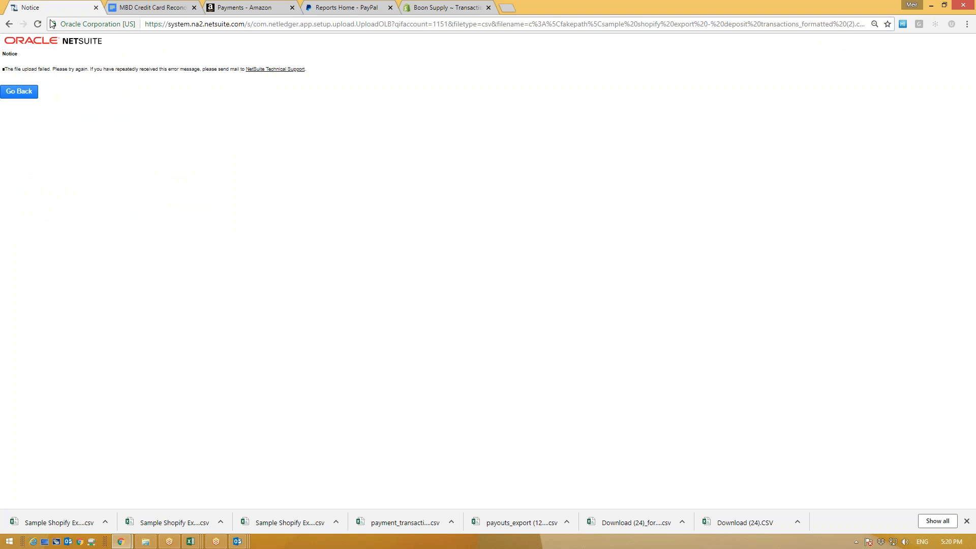
left_click(25, 95)
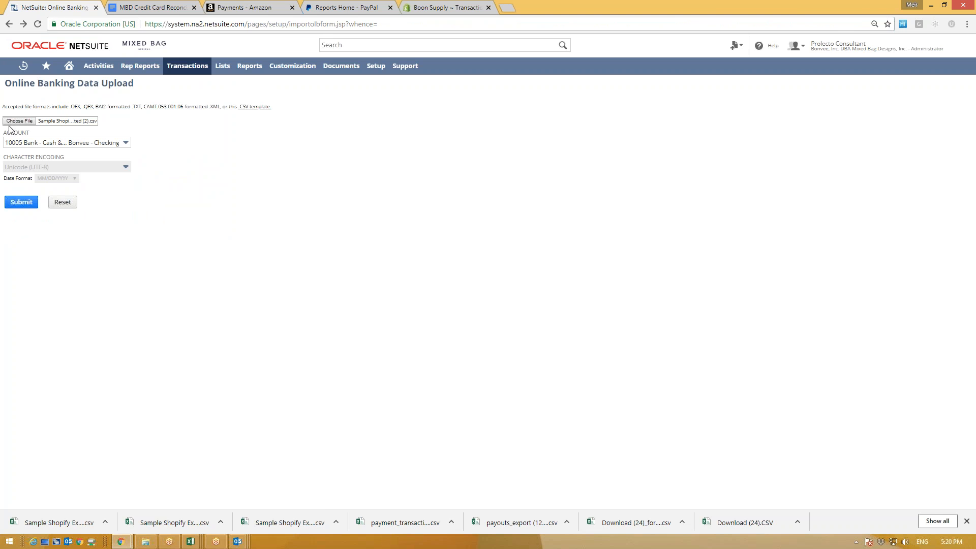
Step: Submit deposit transactions_formatted (1).csv to 10020 Shopify Payments, then go back after the notice
left_click(13, 123)
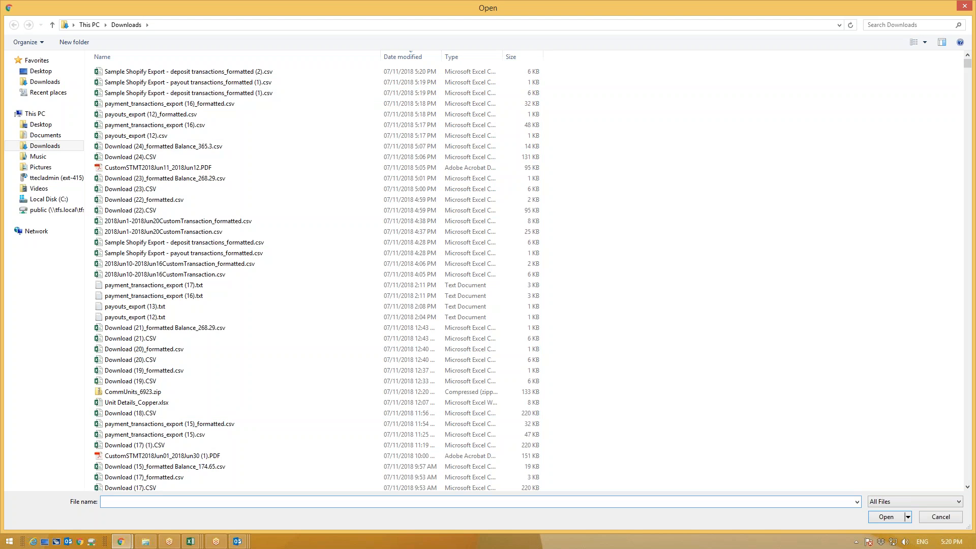
double_click(191, 94)
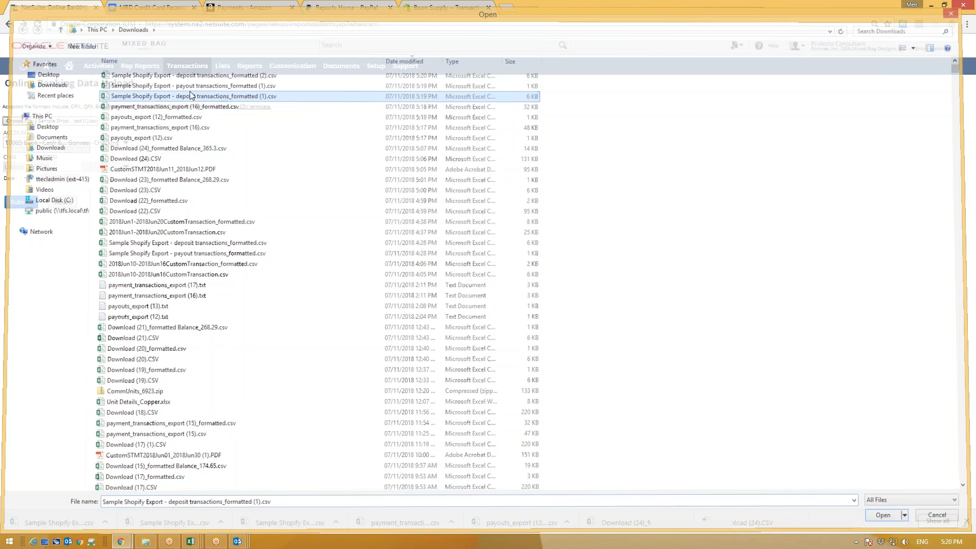
left_click(124, 143)
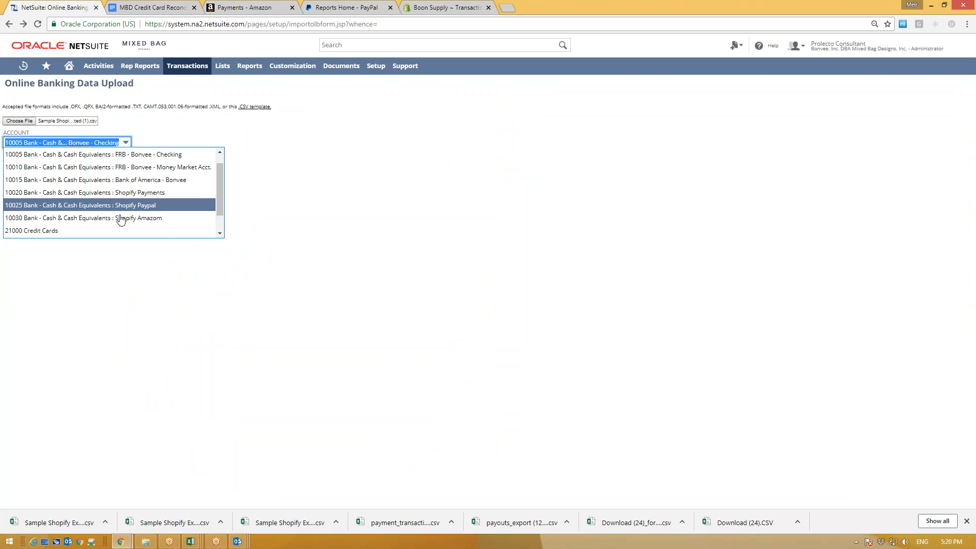
left_click(120, 193)
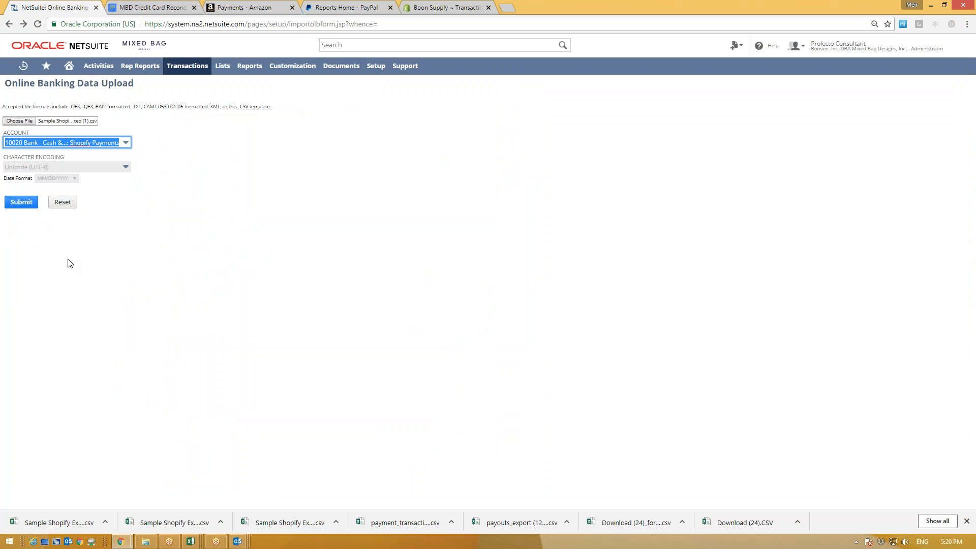
left_click(17, 203)
left_click(19, 92)
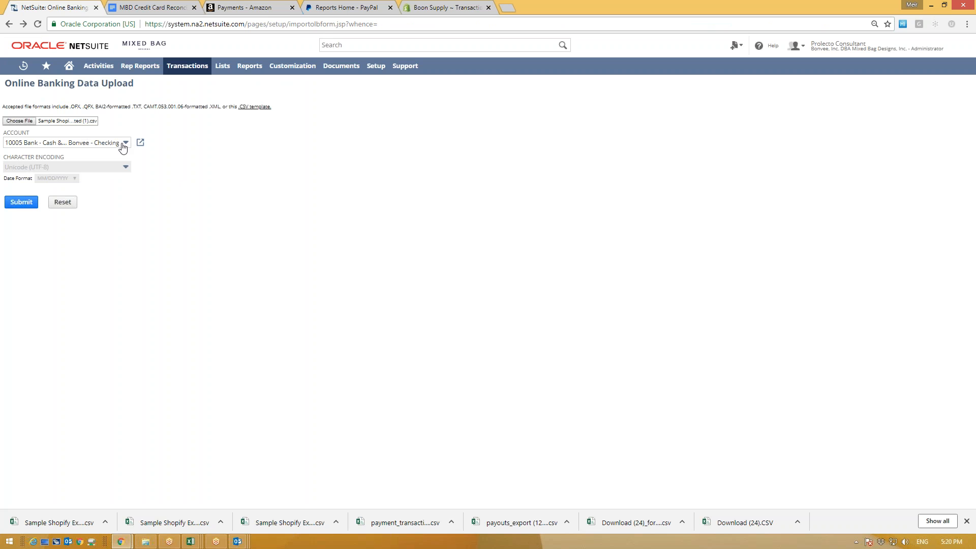
left_click(123, 144)
left_click(124, 143)
mouse_move(199, 543)
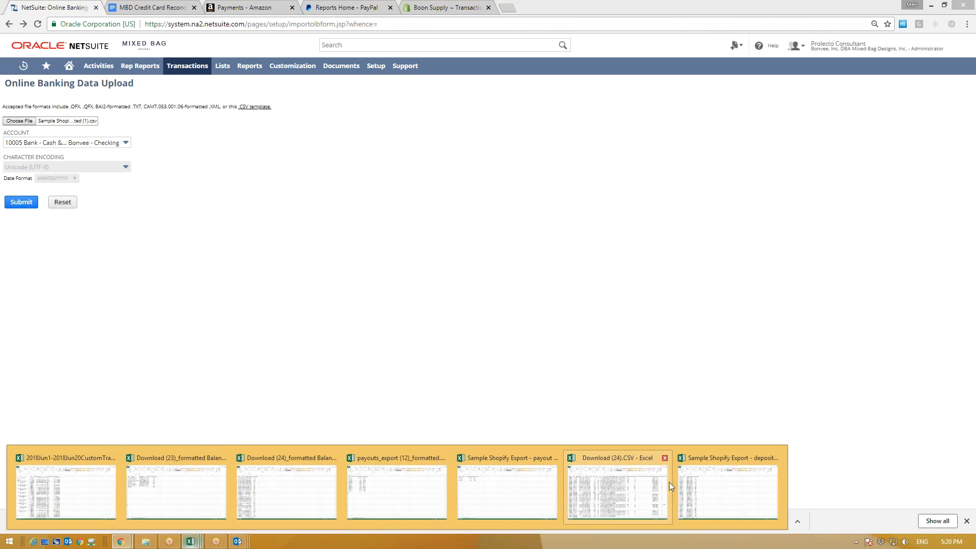
left_click(722, 483)
left_click(52, 102)
left_click(40, 183)
scroll(43, 313, "down", 5)
scroll(43, 320, "up", 5)
scroll(152, 356, "down", 6)
scroll(131, 375, "down", 20)
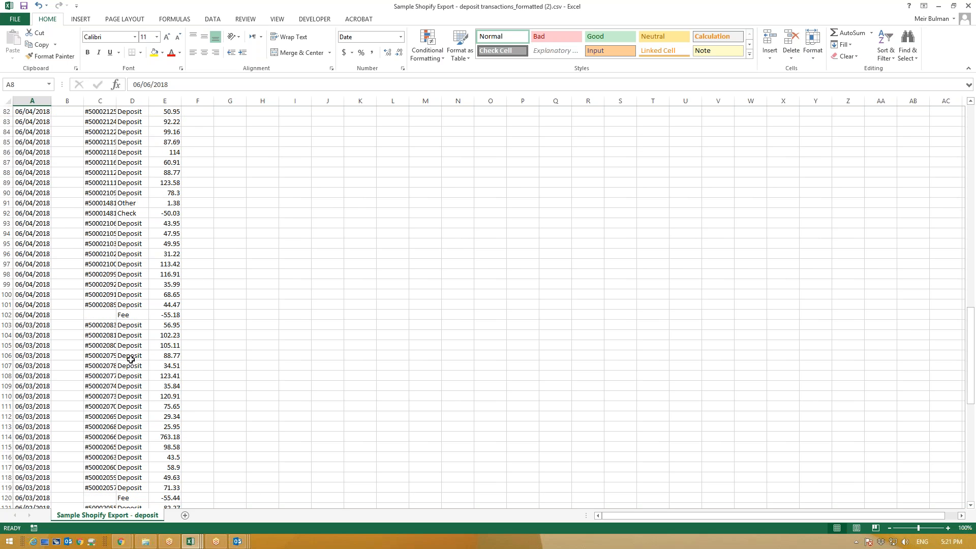
scroll(132, 331, "up", 3)
left_click_drag(33, 304, 171, 305)
left_click(142, 305)
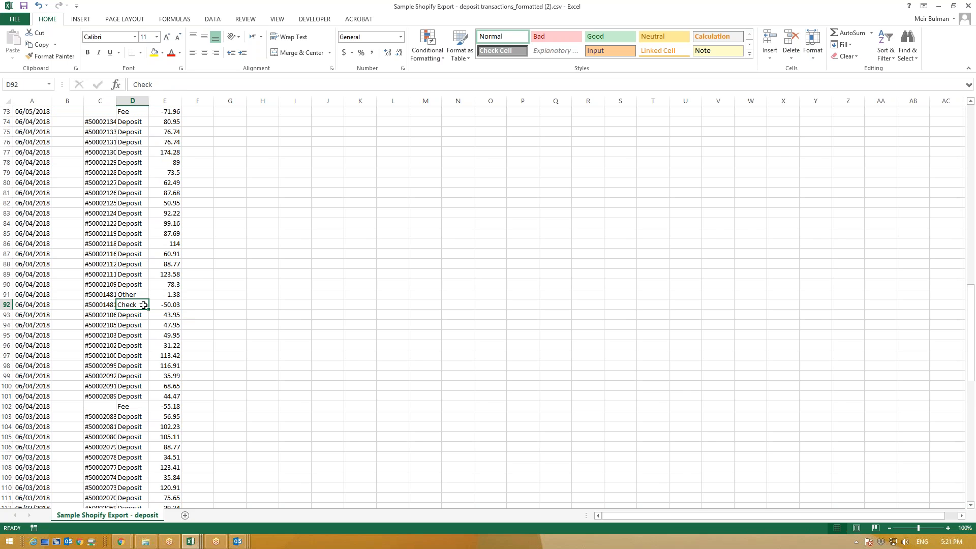
key("Up")
left_click_drag(30, 295, 176, 295)
scroll(146, 343, "down", 20)
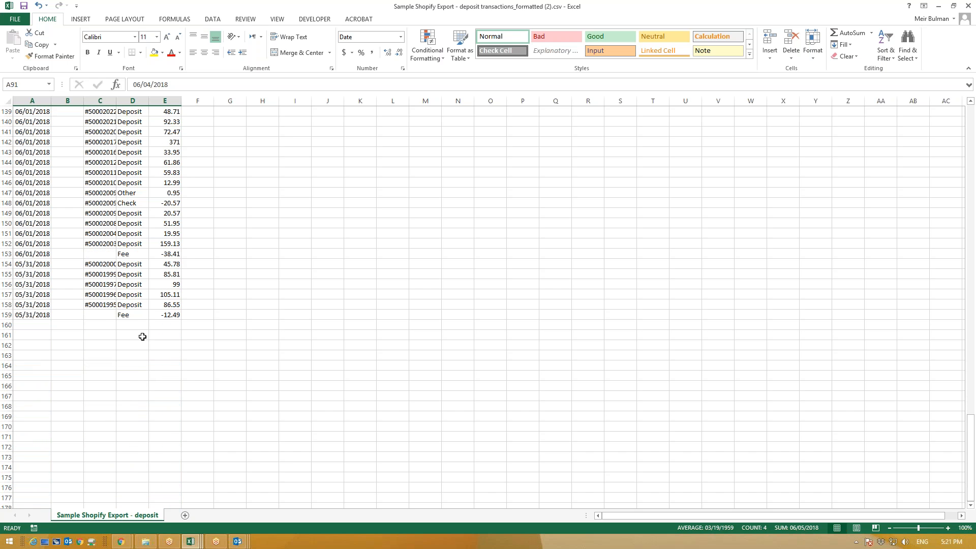
scroll(143, 336, "up", 20)
left_click(127, 231)
scroll(134, 253, "up", 20)
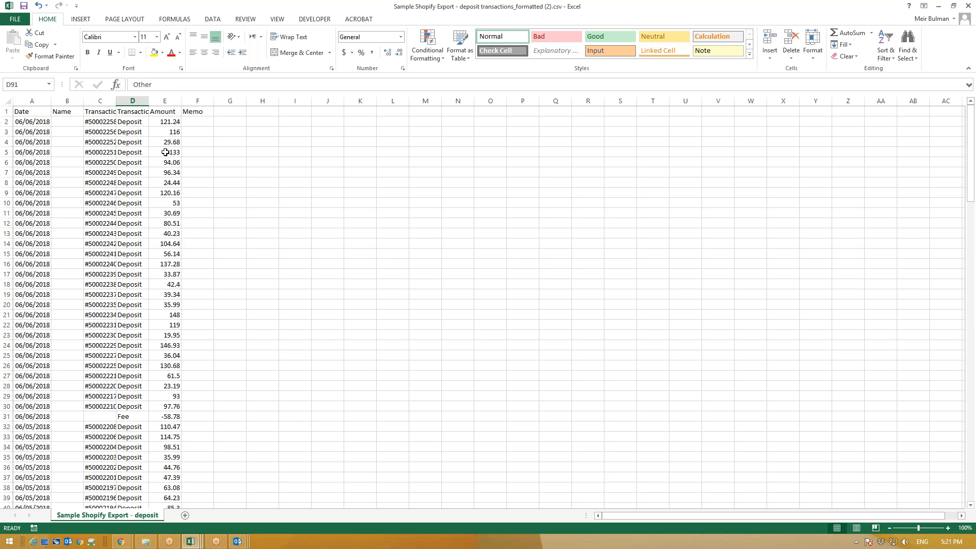
left_click(133, 101)
left_click(136, 140)
key("ctrl+Home")
left_click(348, 195)
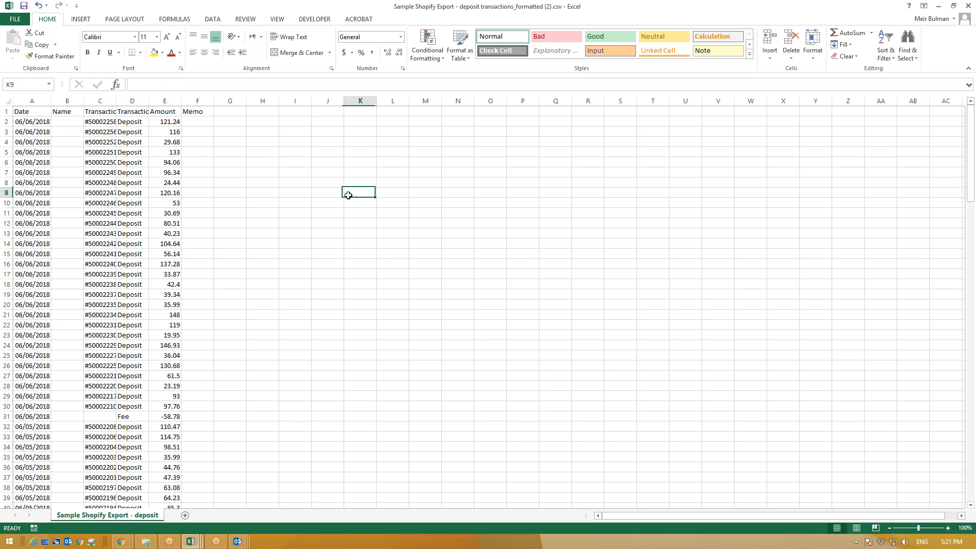
mouse_move(123, 544)
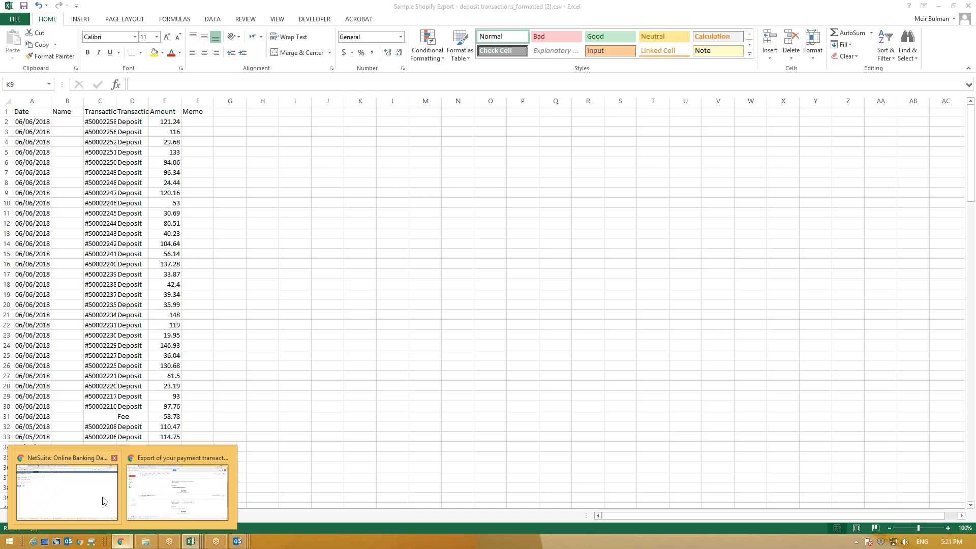
left_click(120, 493)
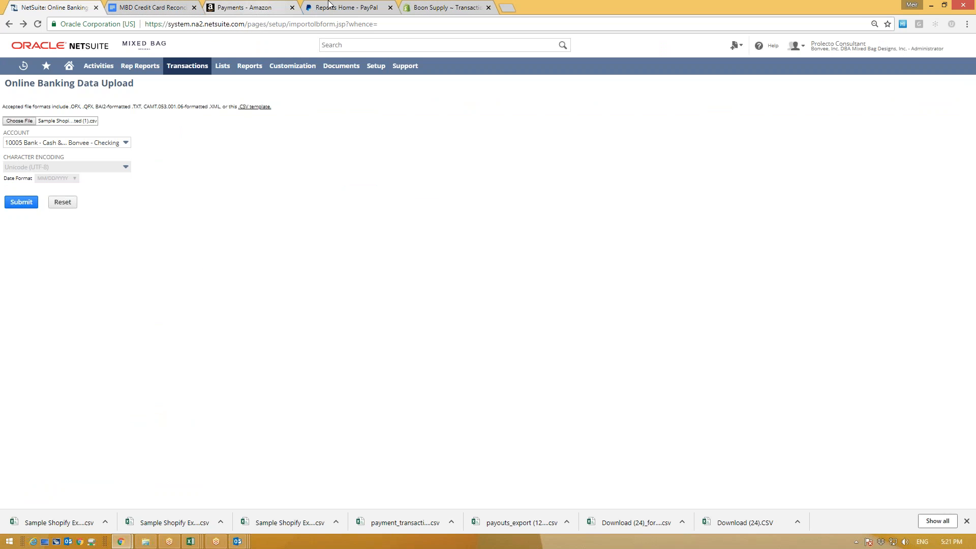
Step: Check the Shopify page, then cancel file selection so NetSuite's upload form has no statement attached
left_click(455, 5)
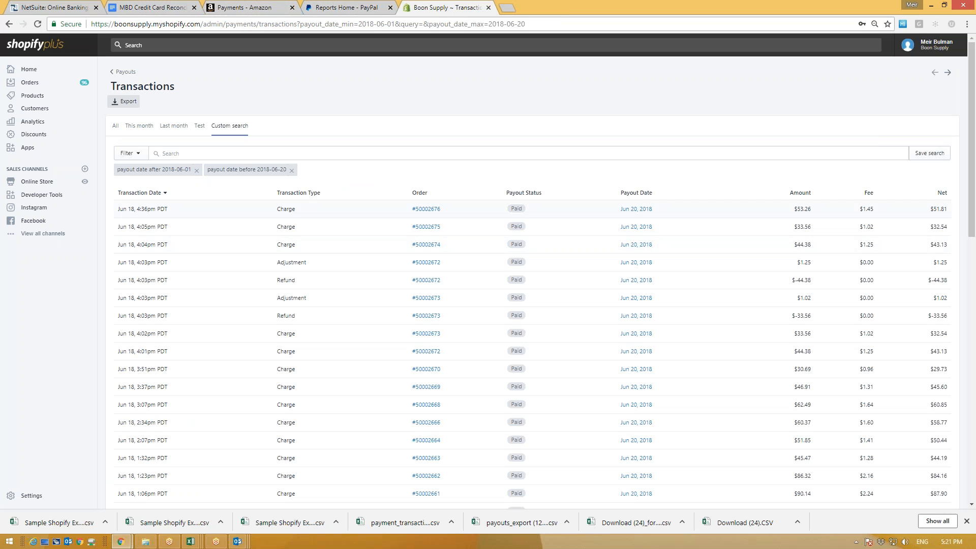
scroll(186, 357, "down", 4)
scroll(186, 357, "up", 4)
left_click(56, 7)
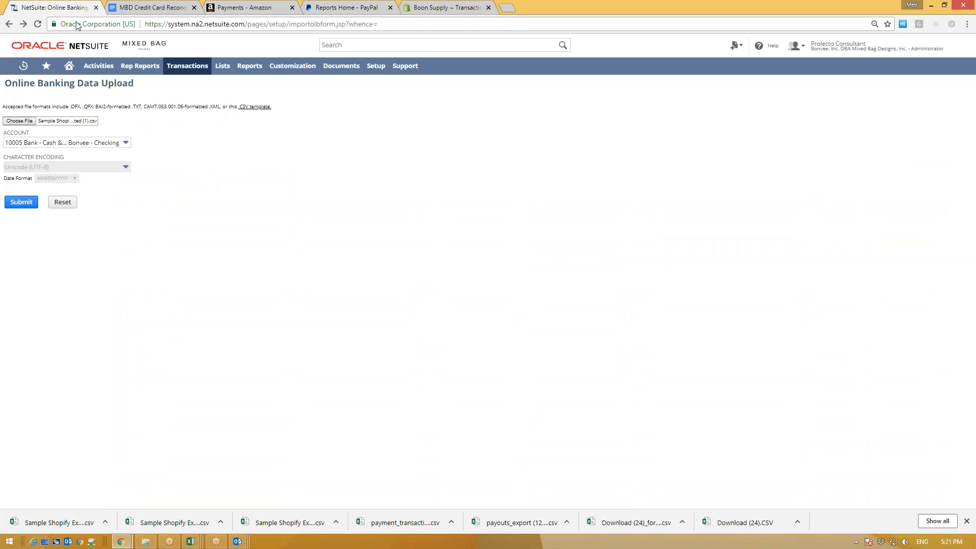
left_click(21, 121)
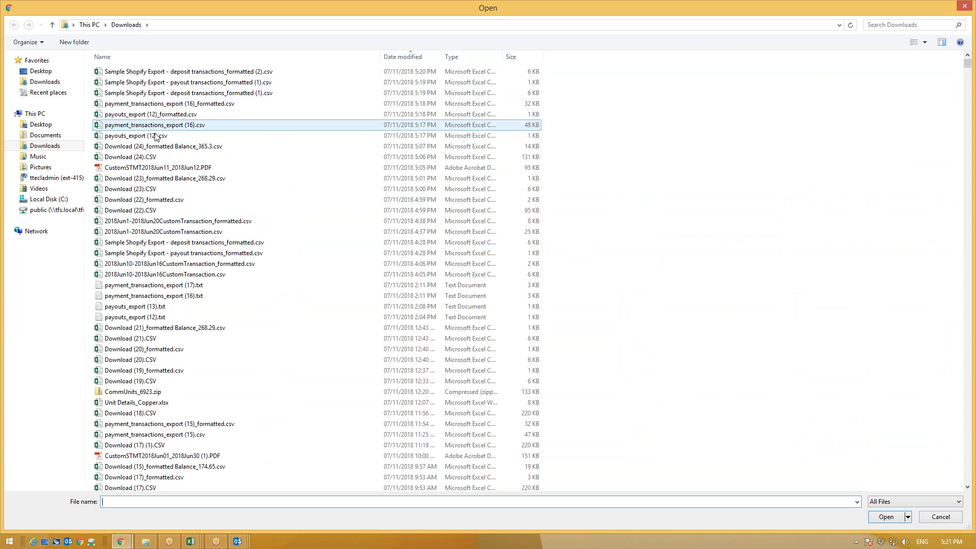
left_click(962, 8)
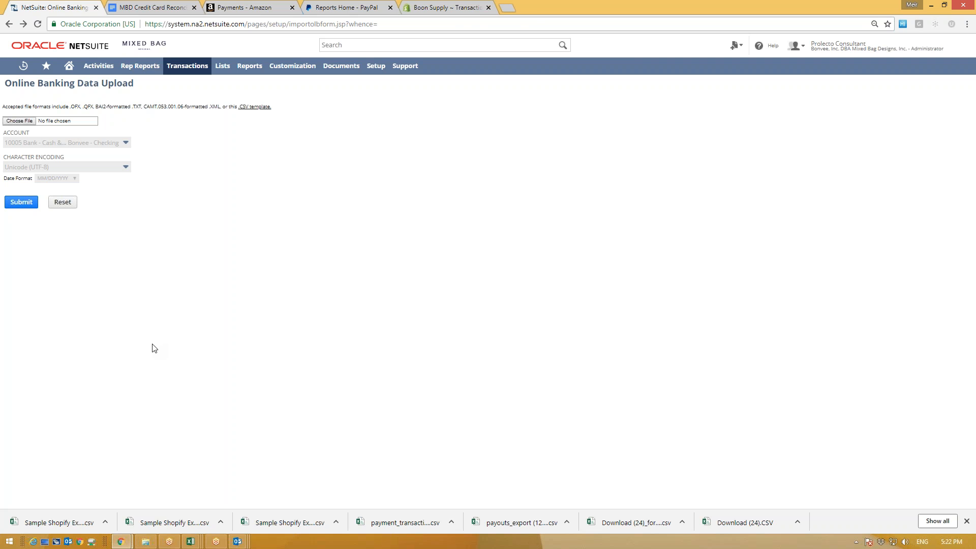
Step: Go back from the Shopify transactions page to the Payouts list and scroll to June
left_click(417, 7)
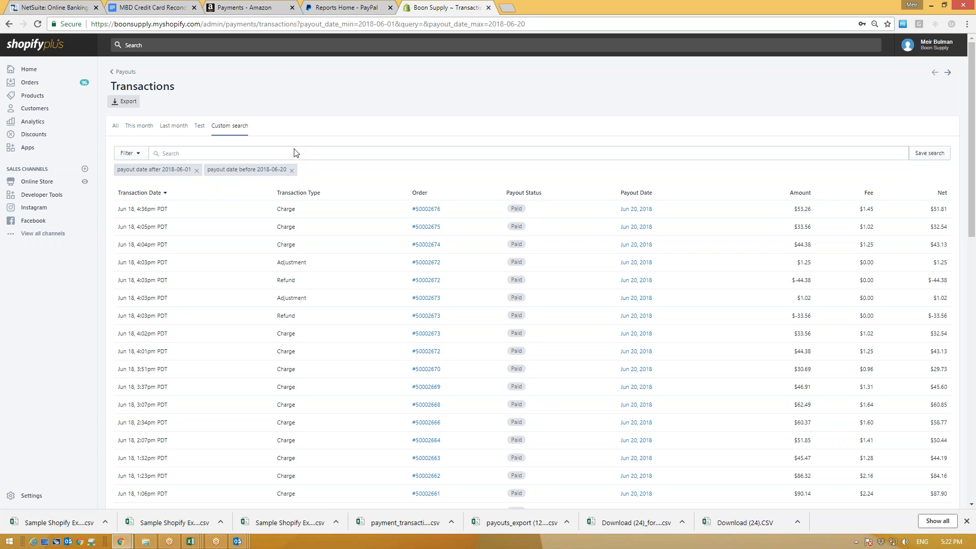
left_click(119, 71)
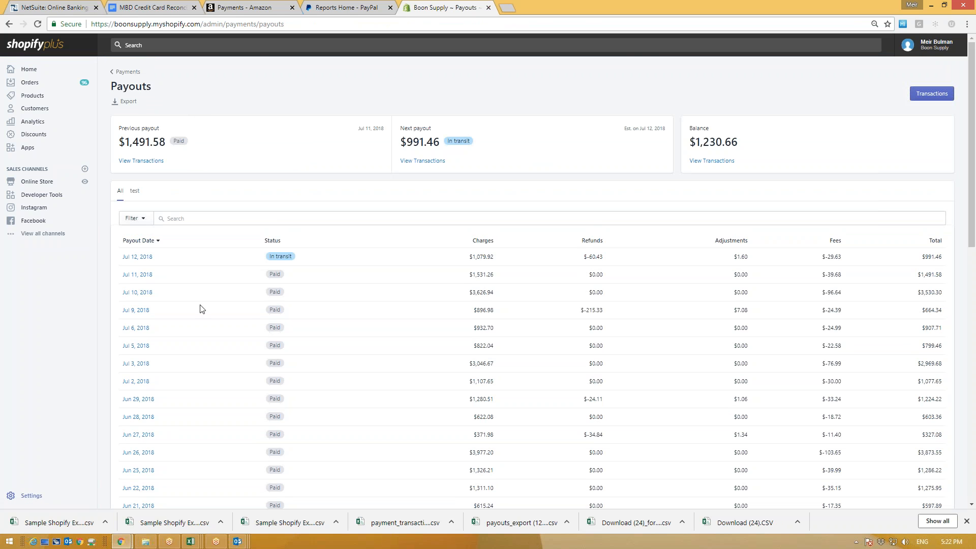
scroll(207, 319, "down", 10)
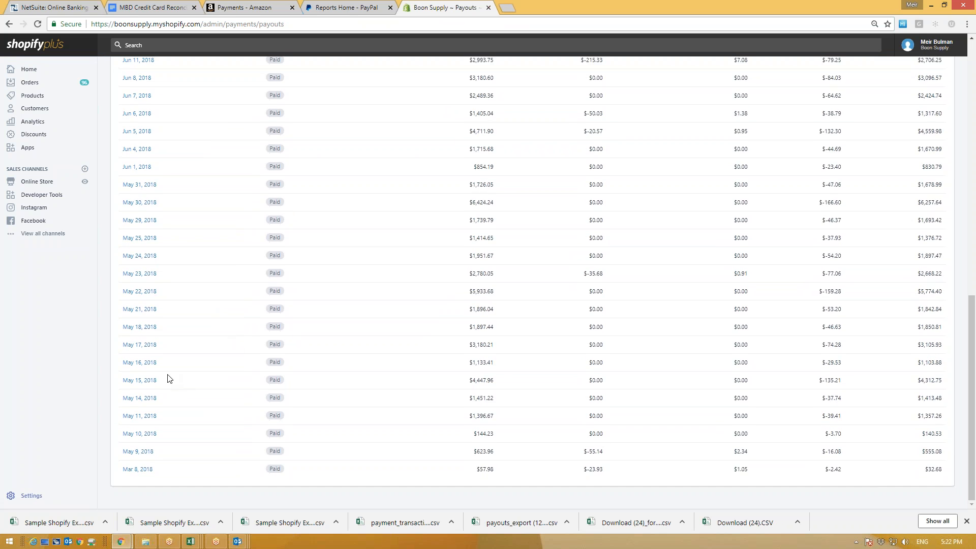
scroll(169, 376, "up", 2)
scroll(181, 281, "up", 3)
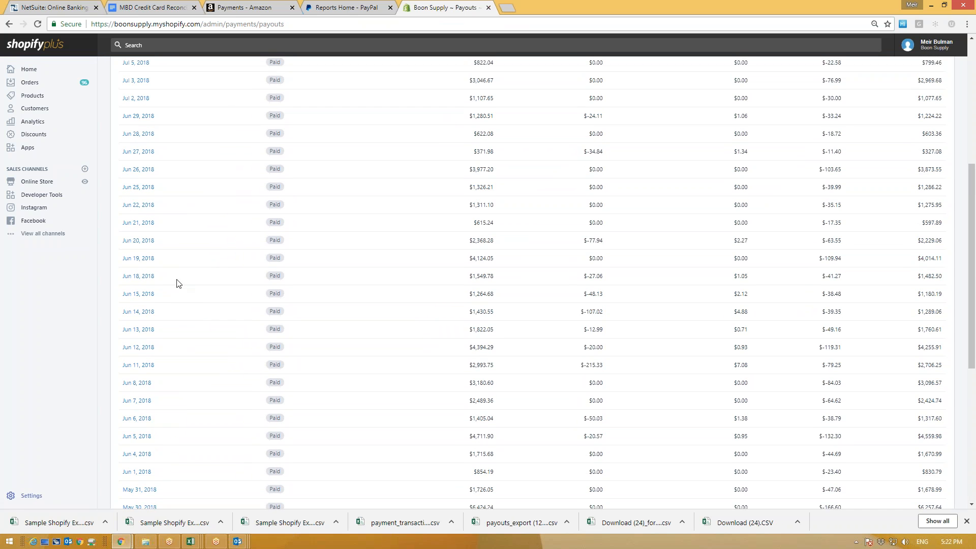
Step: Select the Jun 20 charges amount $2,368.28 and the Jun 21 amount $615.24
triple_click(163, 243)
left_click_drag(494, 240, 464, 248)
left_click(498, 245)
left_click_drag(498, 245, 464, 246)
left_click(453, 242)
triple_click(482, 241)
left_click(507, 243)
left_click_drag(495, 223, 473, 223)
left_click(499, 228)
Step: Open the Shopify Transactions list, cancel the export dialog, and return to Payouts
left_click(322, 4)
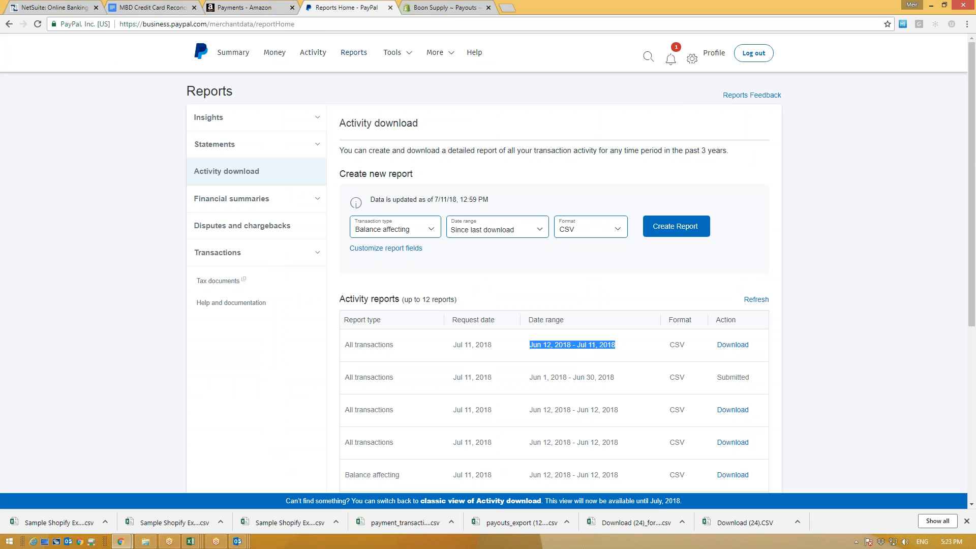
left_click(439, 4)
scroll(351, 268, "up", 10)
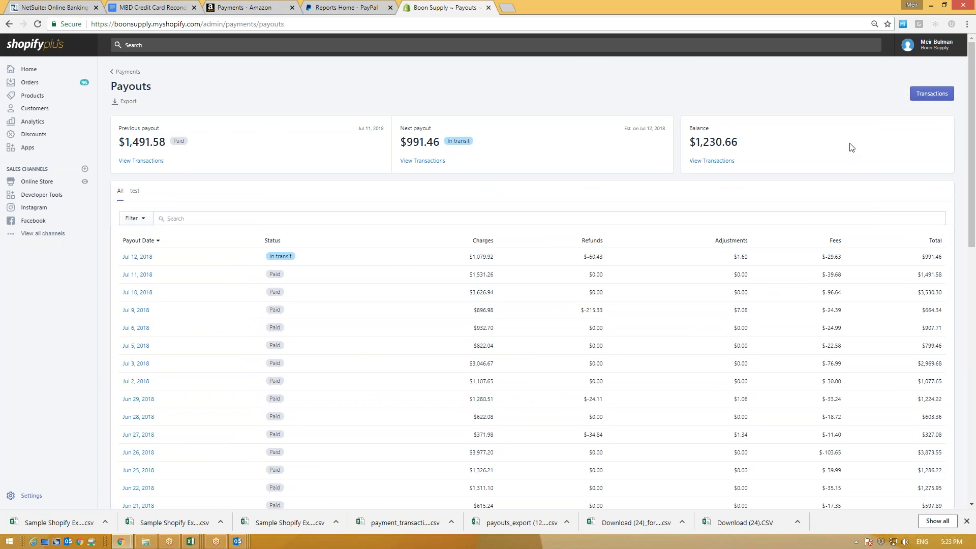
left_click(932, 93)
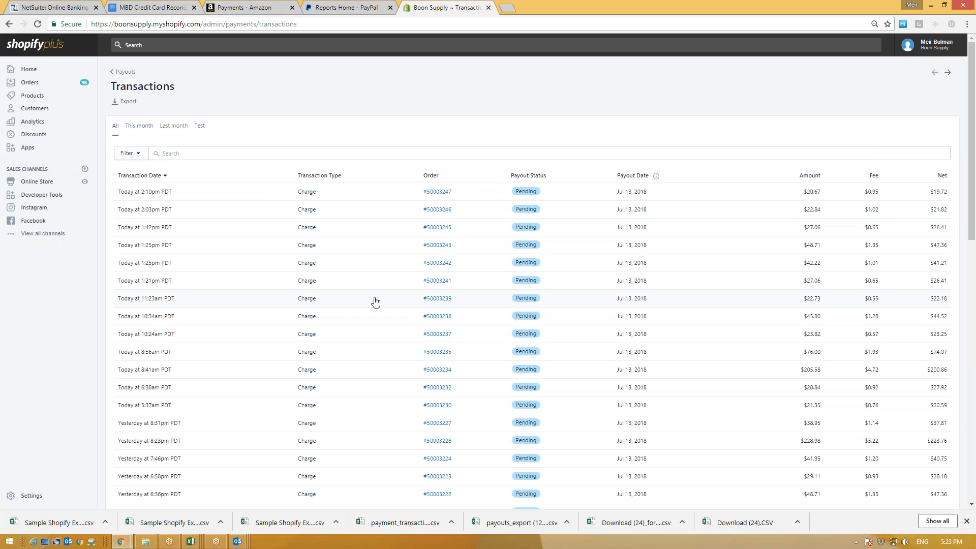
left_click(124, 101)
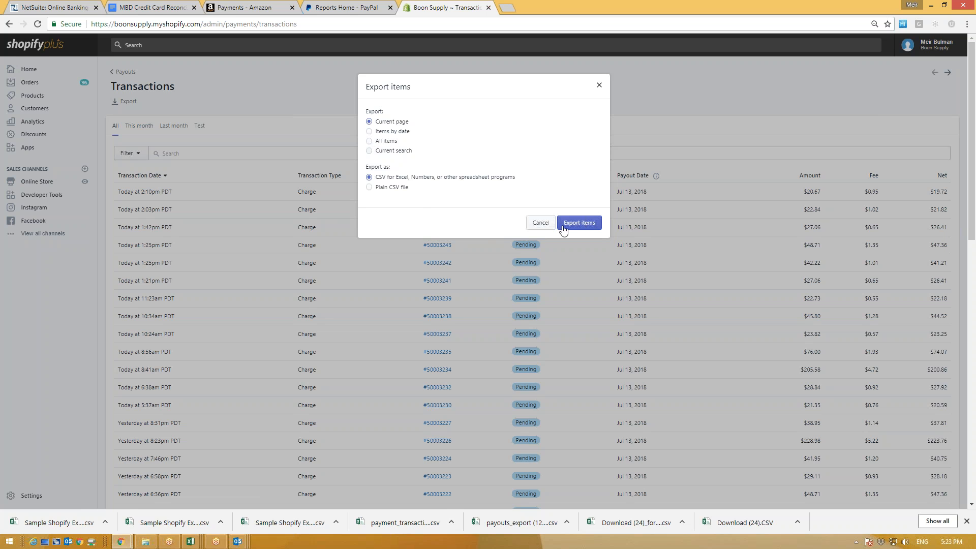
left_click(599, 86)
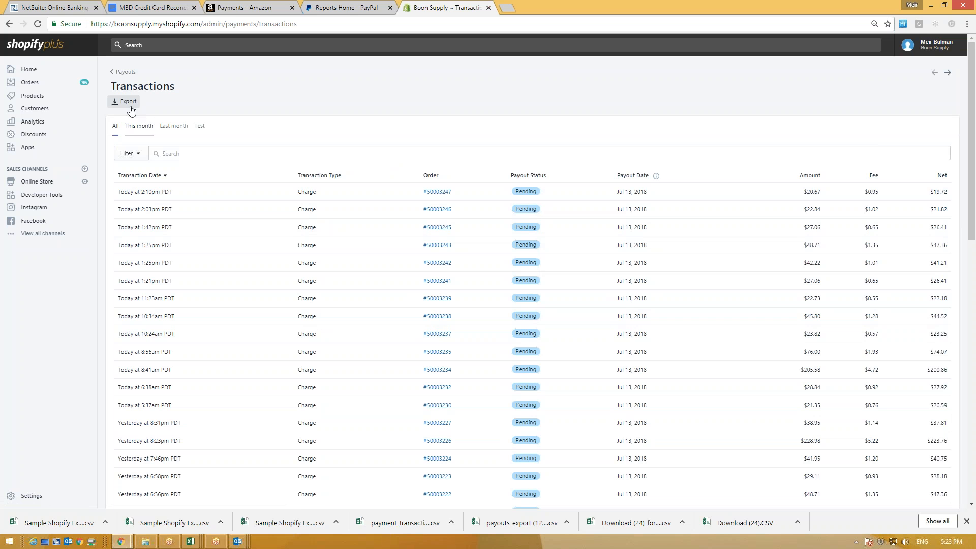
left_click(117, 71)
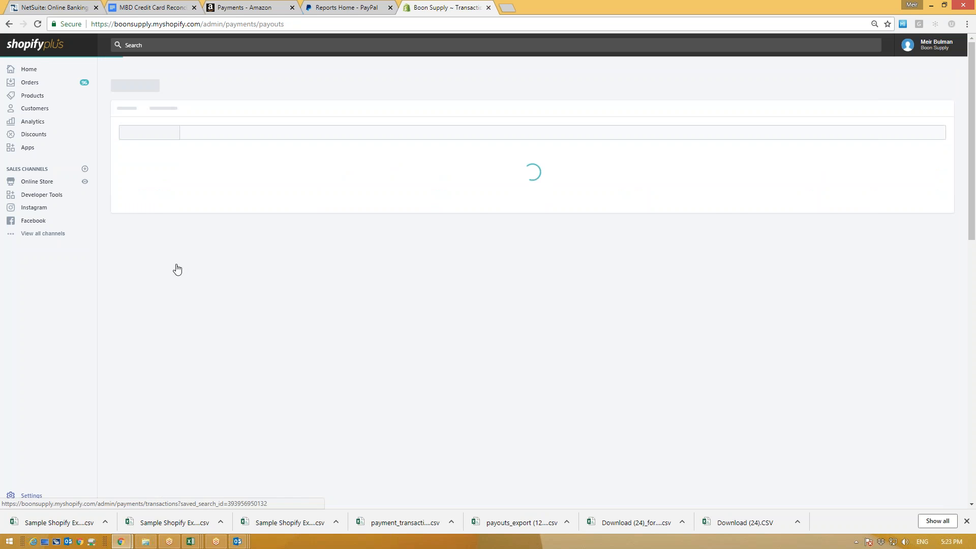
Step: Open the Jun 20, 2018 payout and review its transactions
scroll(136, 325, "down", 2)
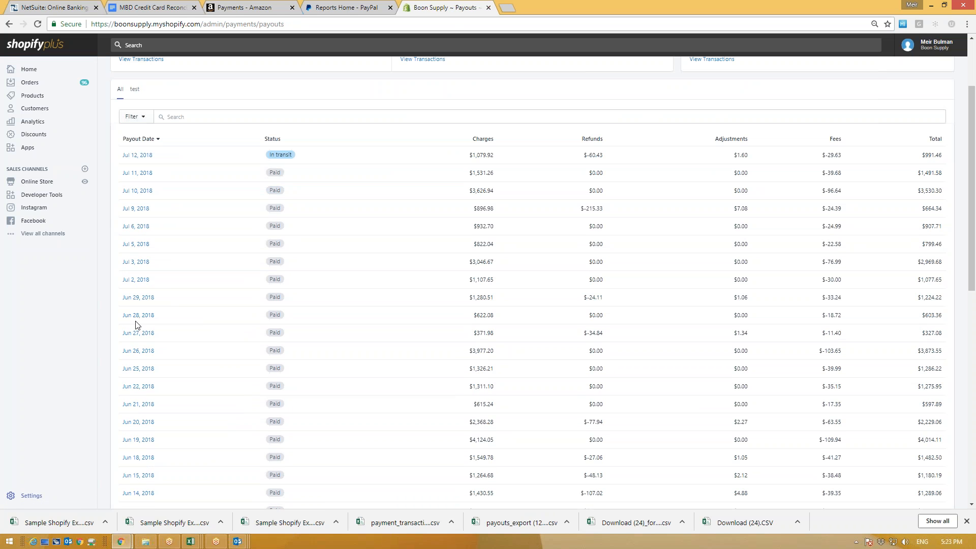
scroll(136, 330, "down", 5)
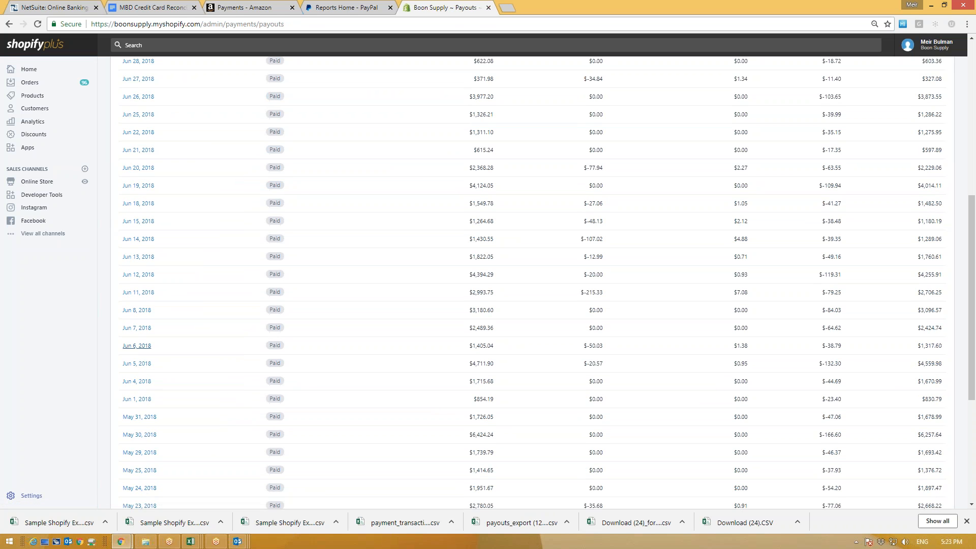
scroll(137, 244, "up", 1)
left_click(137, 221)
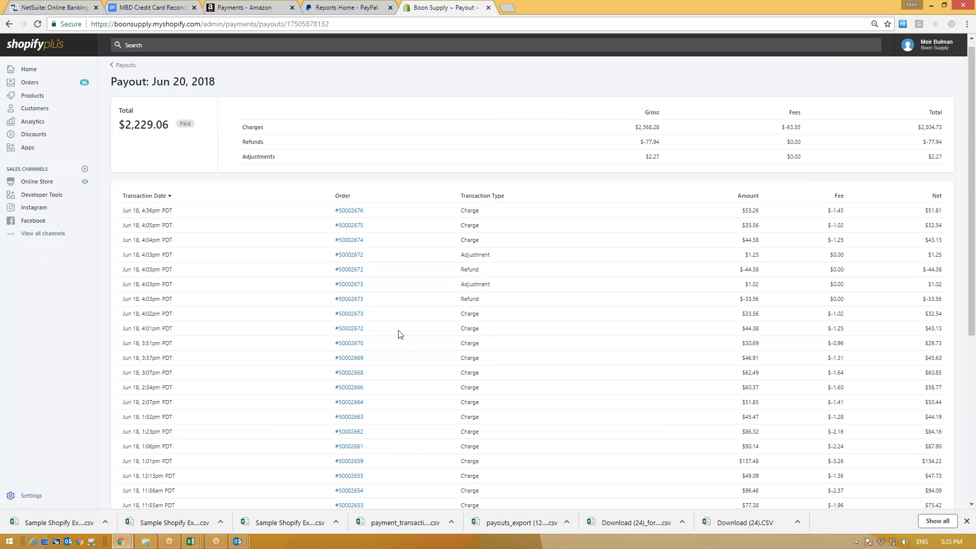
scroll(388, 383, "down", 5)
scroll(356, 331, "up", 6)
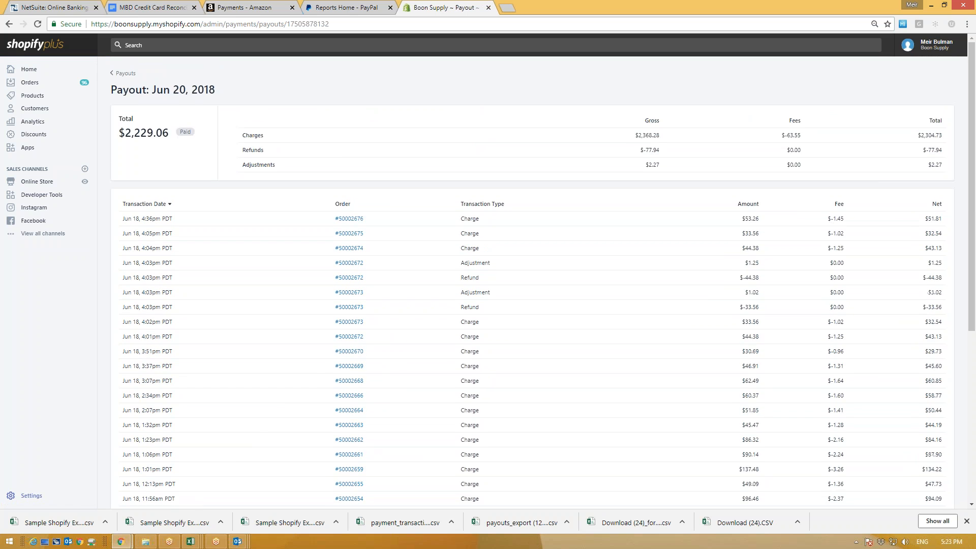
left_click(349, 222)
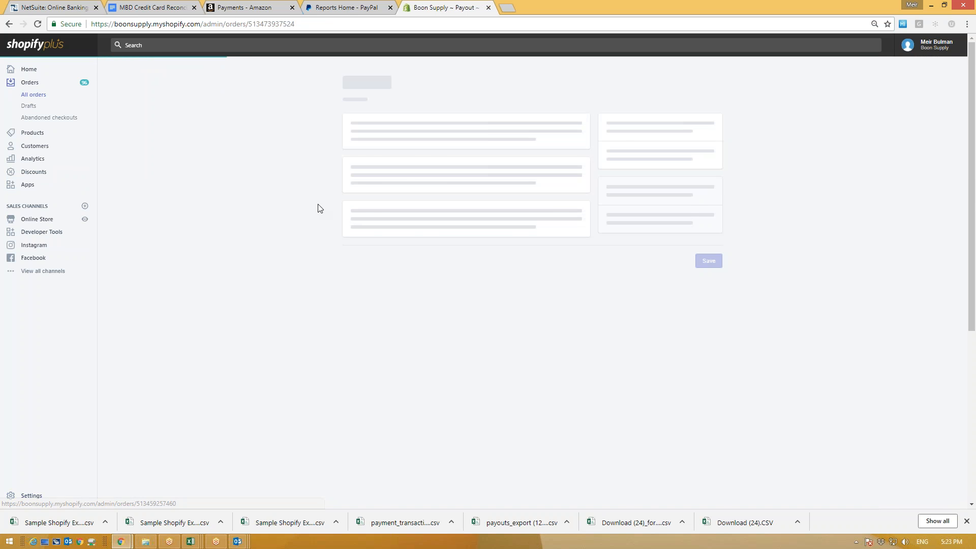
scroll(294, 332, "down", 1)
scroll(294, 332, "up", 1)
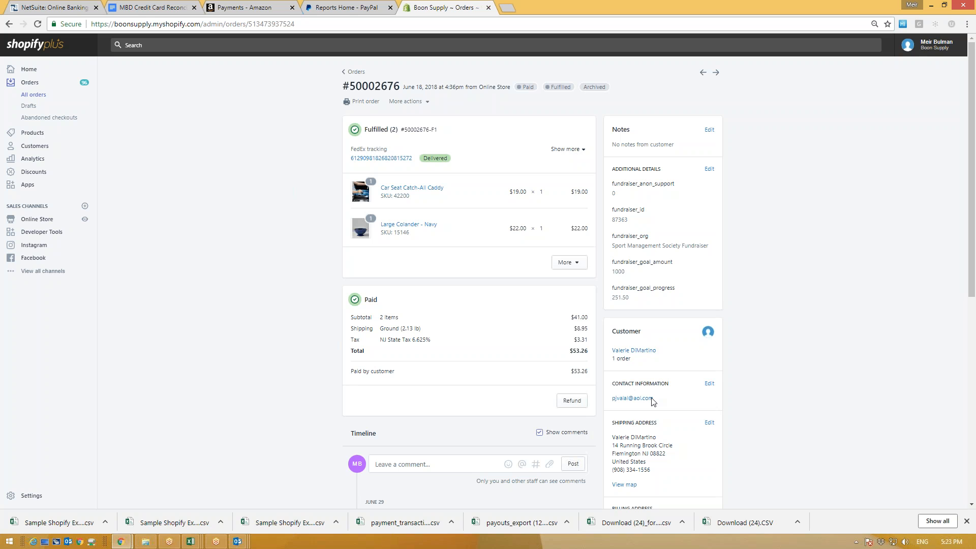
left_click_drag(658, 352, 598, 356)
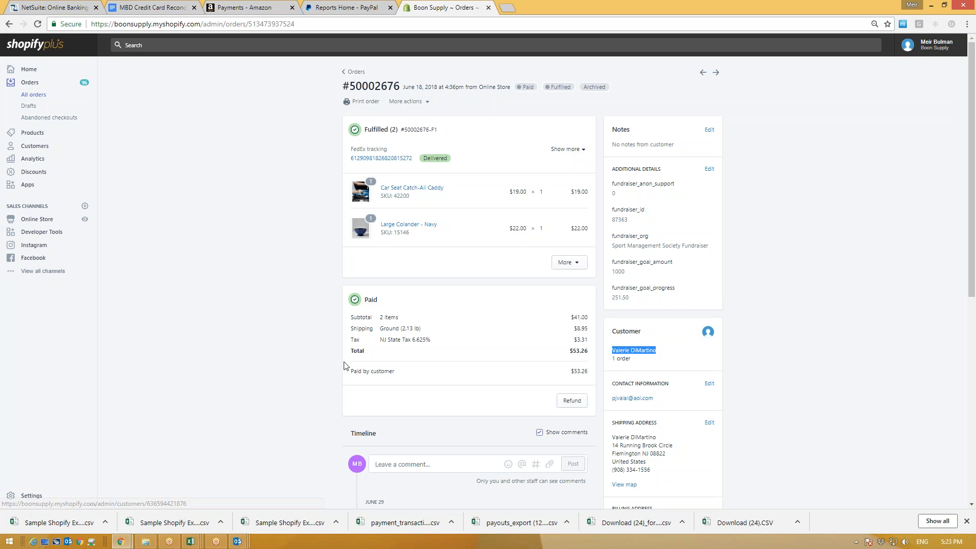
left_click(8, 24)
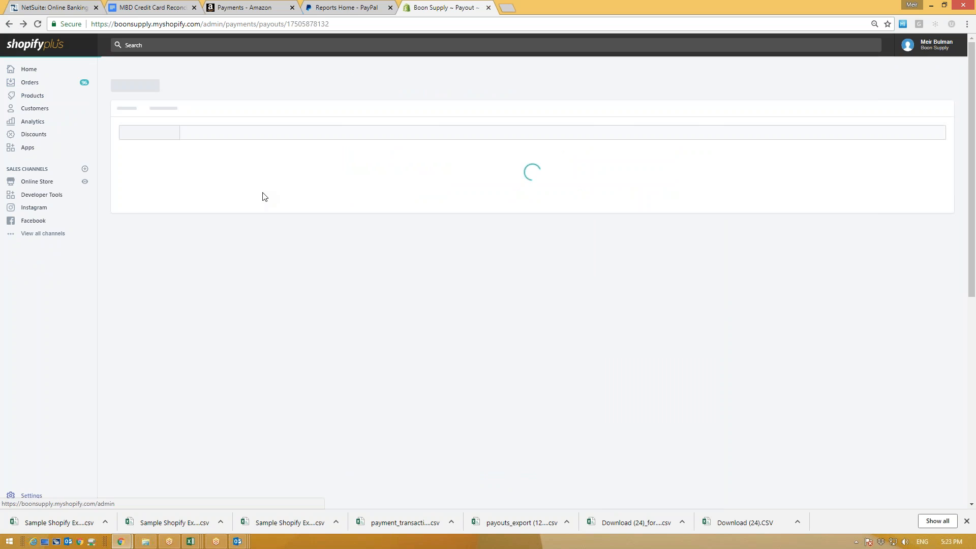
scroll(334, 414, "down", 4)
scroll(313, 419, "up", 4)
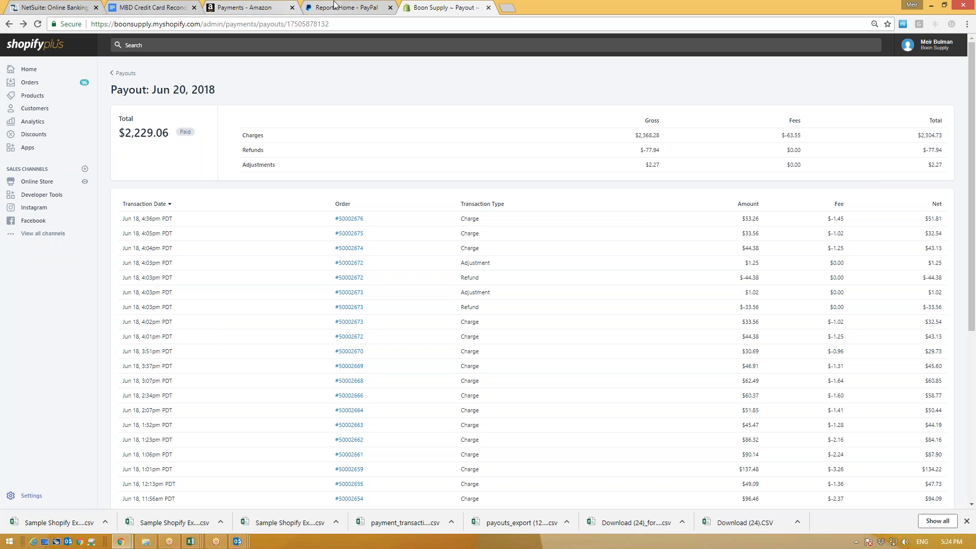
left_click(54, 7)
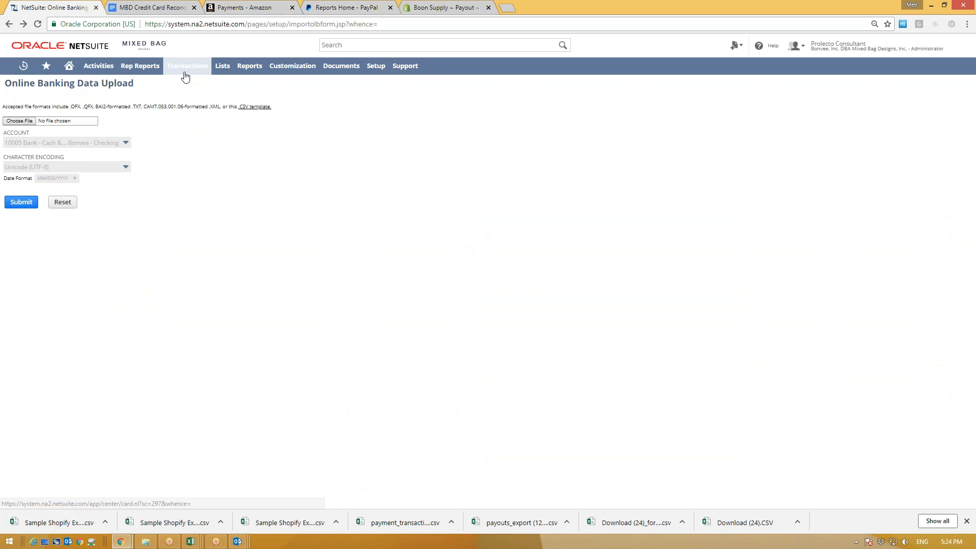
Step: Open the Chart of Accounts from NetSuite's Transactions menu
mouse_move(186, 69)
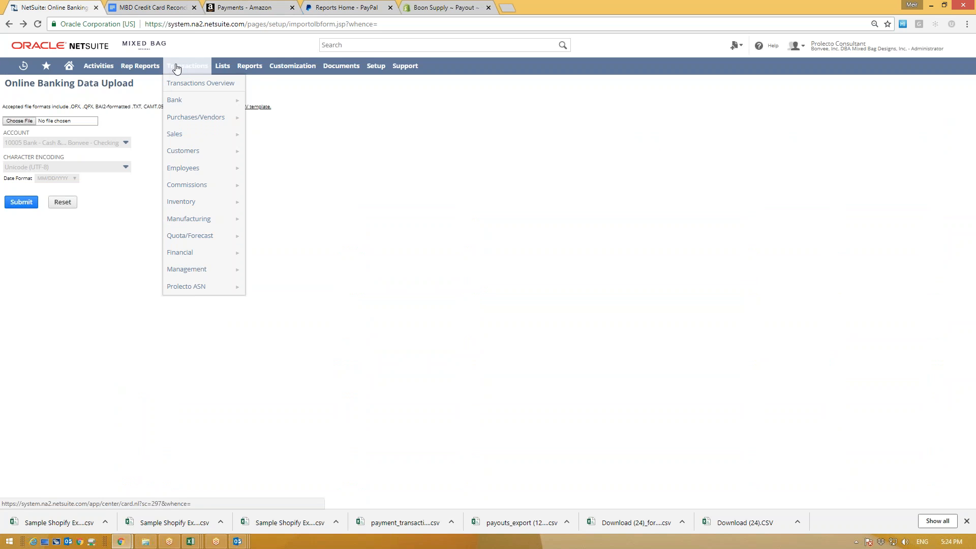
mouse_move(223, 67)
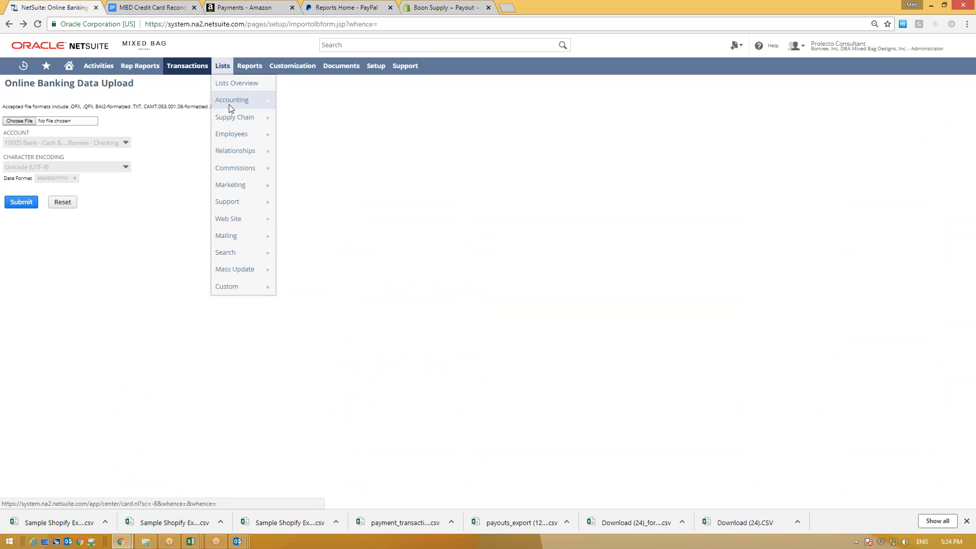
mouse_move(229, 105)
left_click(285, 102)
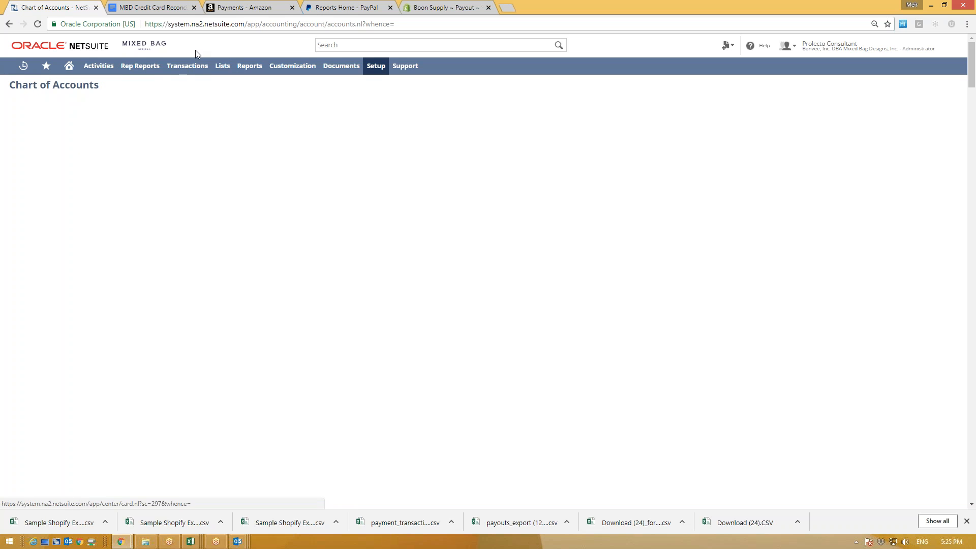
Step: Open the bank statement import history list and open import 259 for editing
mouse_move(188, 66)
mouse_move(196, 104)
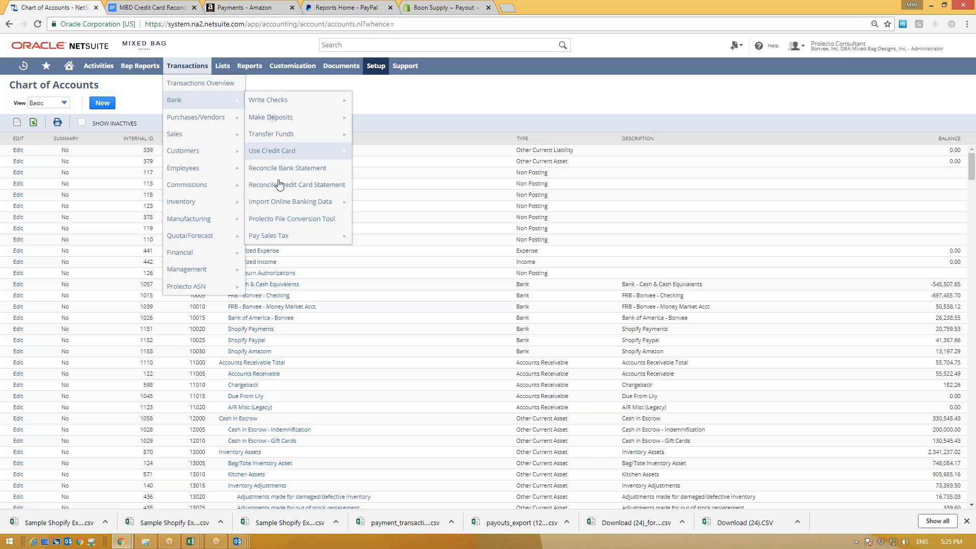
mouse_move(257, 202)
left_click(355, 202)
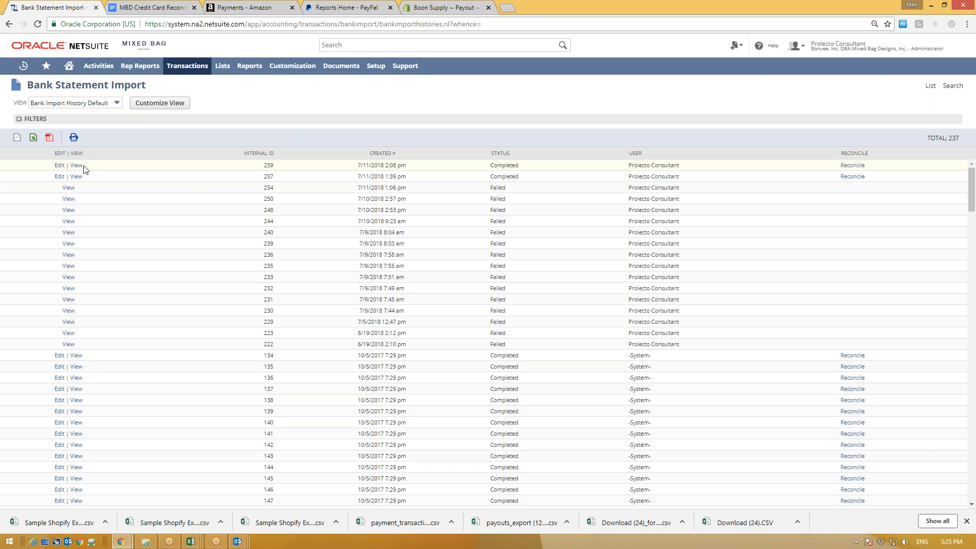
left_click(59, 166)
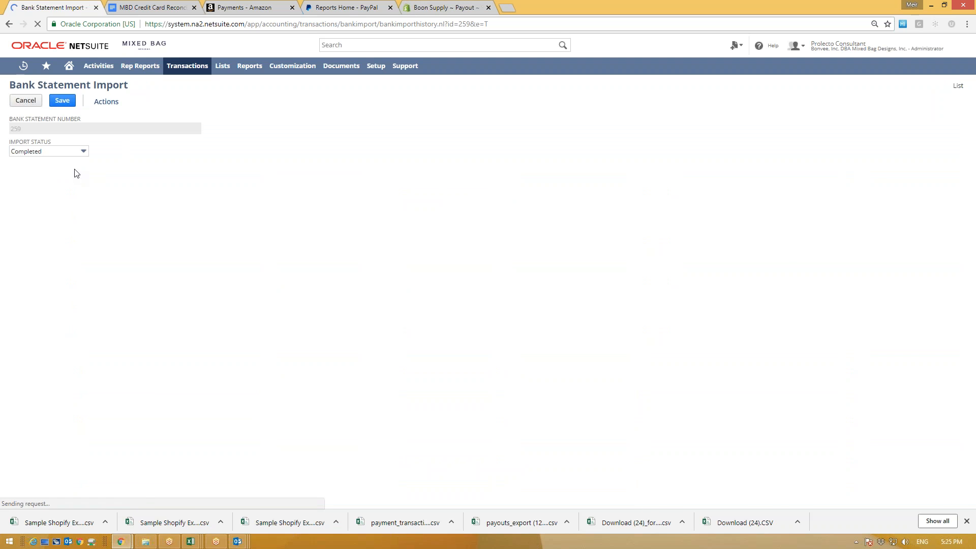
Step: Delete bank statement import 259 and confirm
scroll(56, 305, "down", 12)
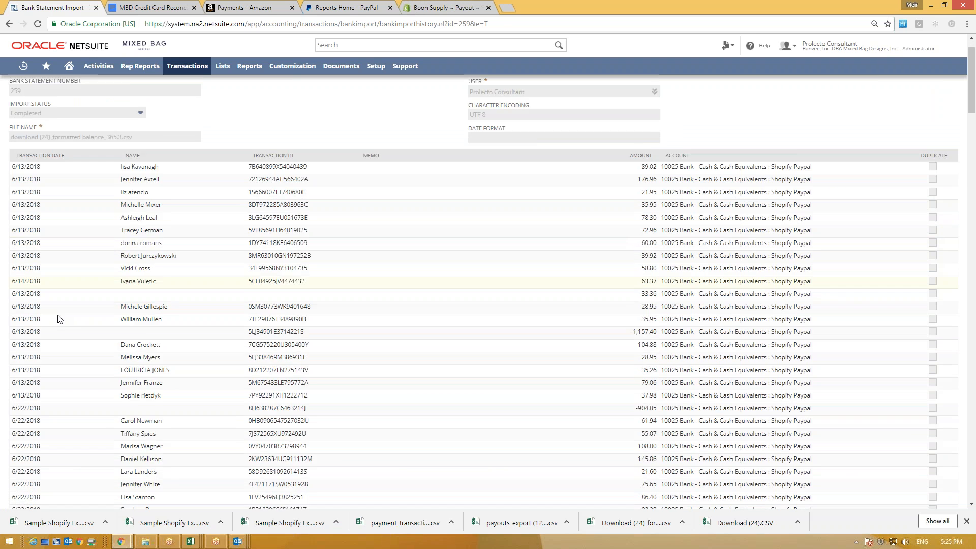
scroll(68, 354, "down", 10)
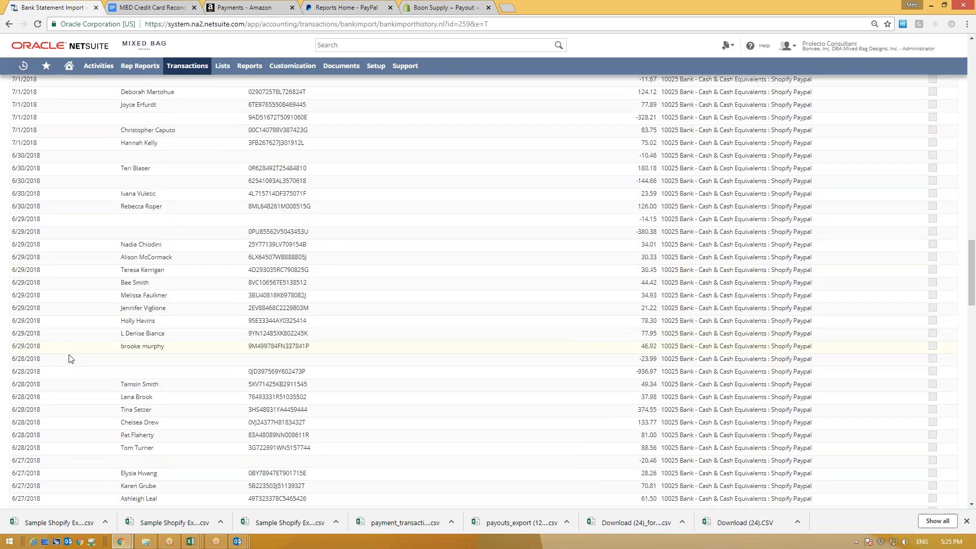
scroll(69, 356, "up", 11)
scroll(69, 358, "up", 15)
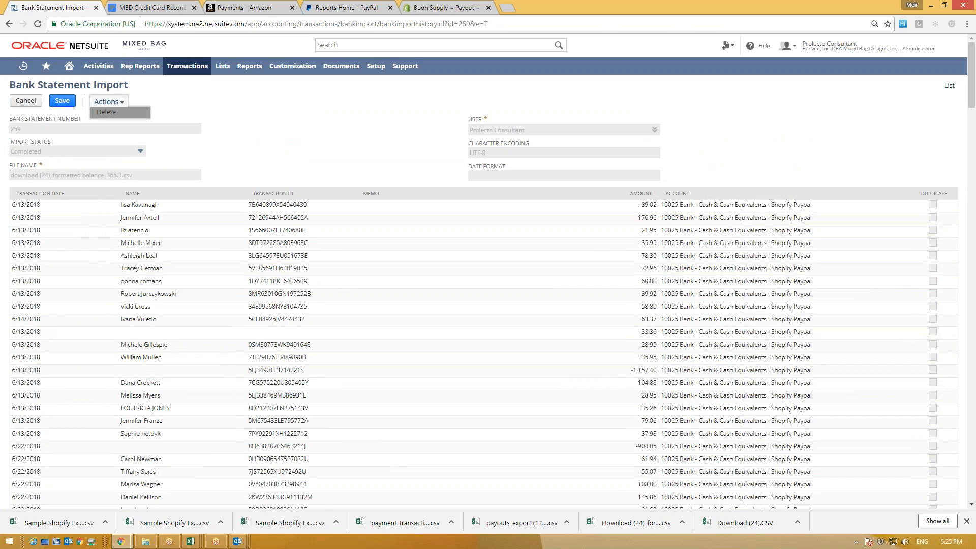
left_click(116, 113)
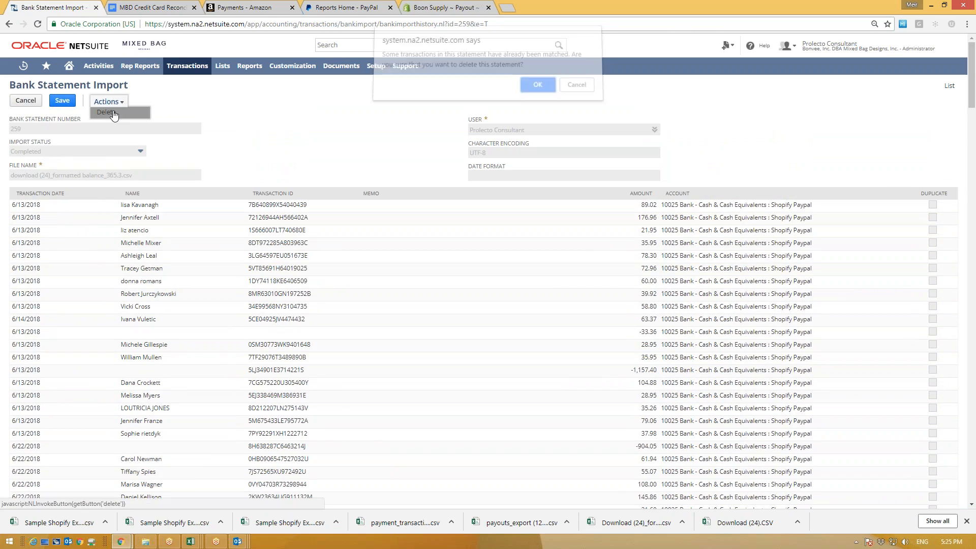
left_click(538, 91)
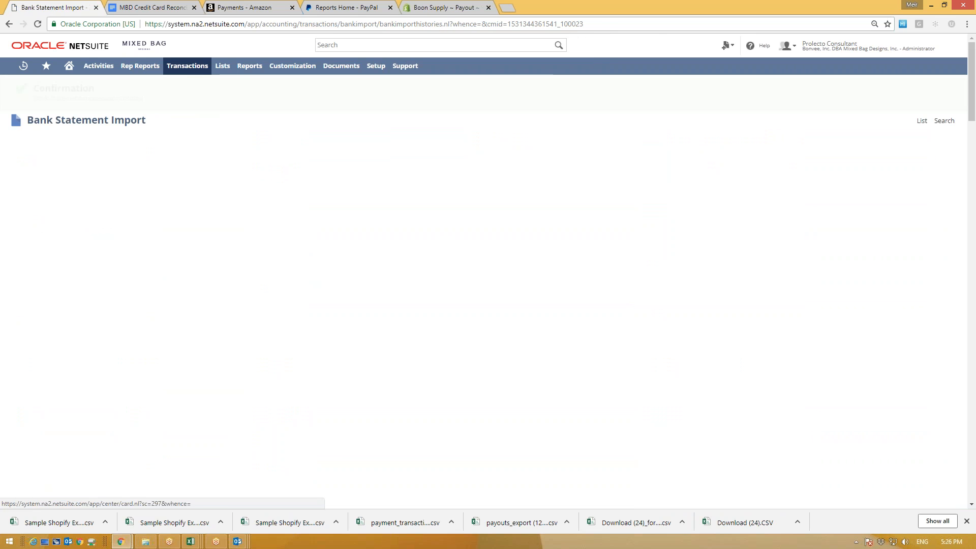
Step: Reopen the import history, open import 257, and delete it with confirmation
mouse_move(184, 70)
mouse_move(224, 102)
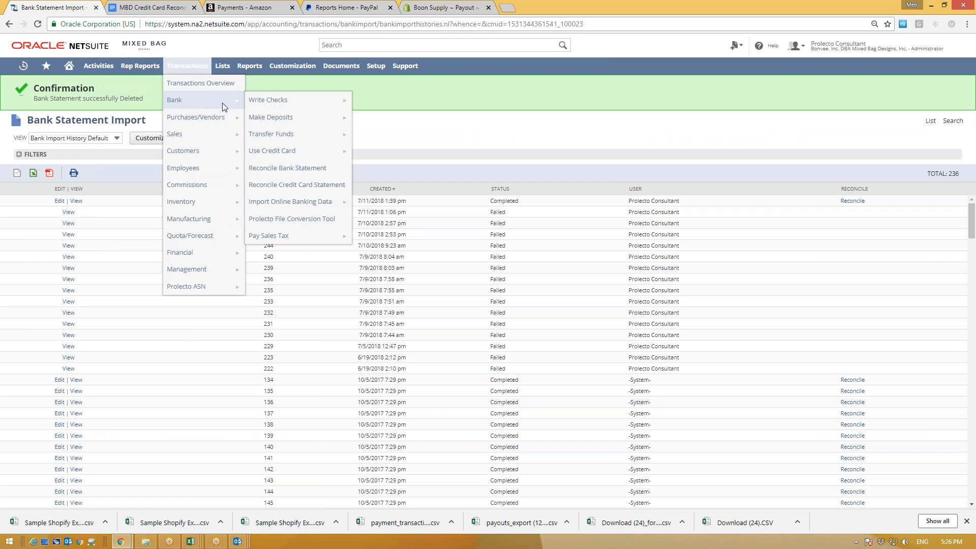
mouse_move(289, 202)
left_click(361, 203)
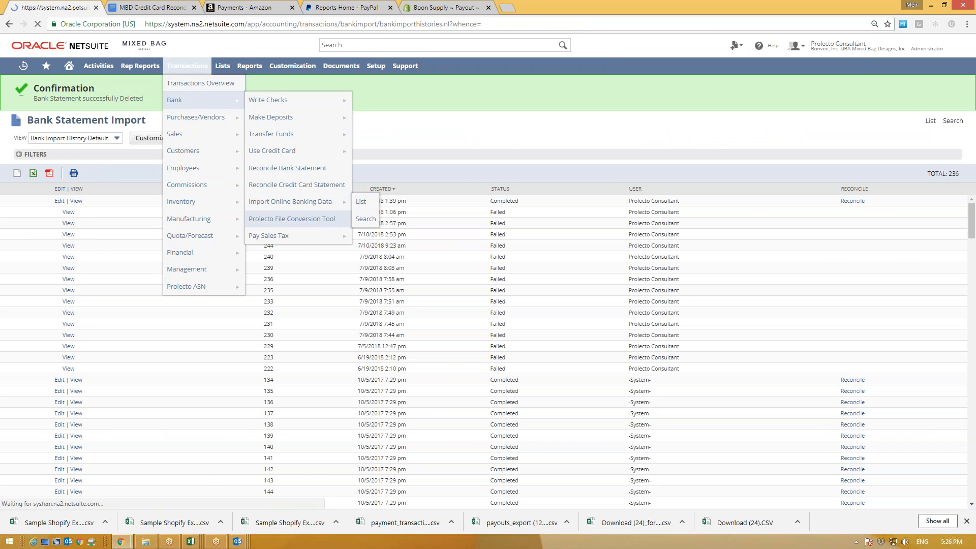
left_click(59, 166)
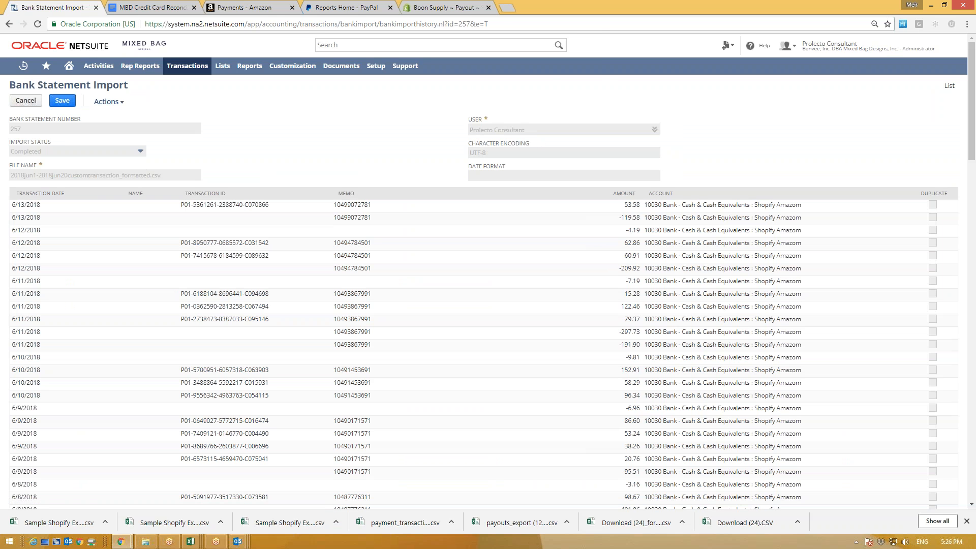
mouse_move(106, 102)
left_click(129, 113)
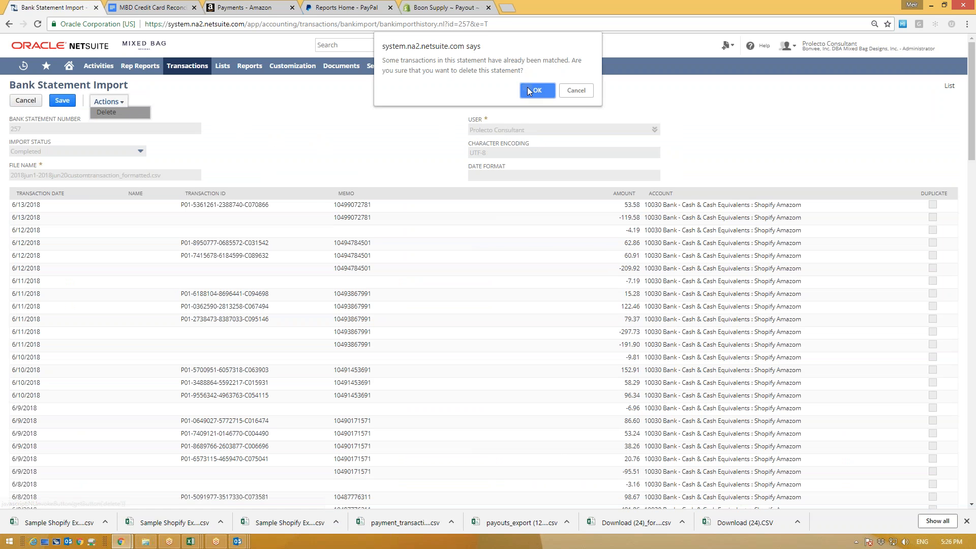
key("Return")
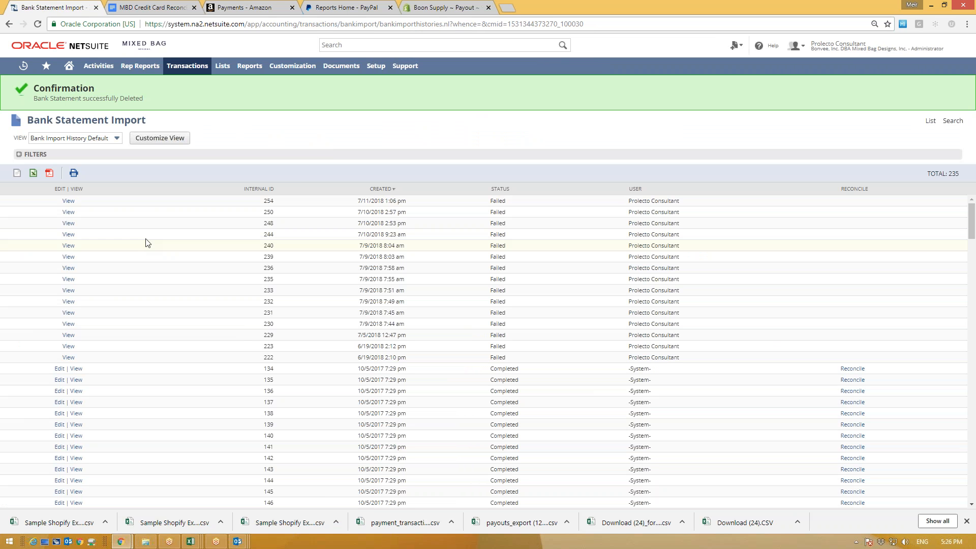